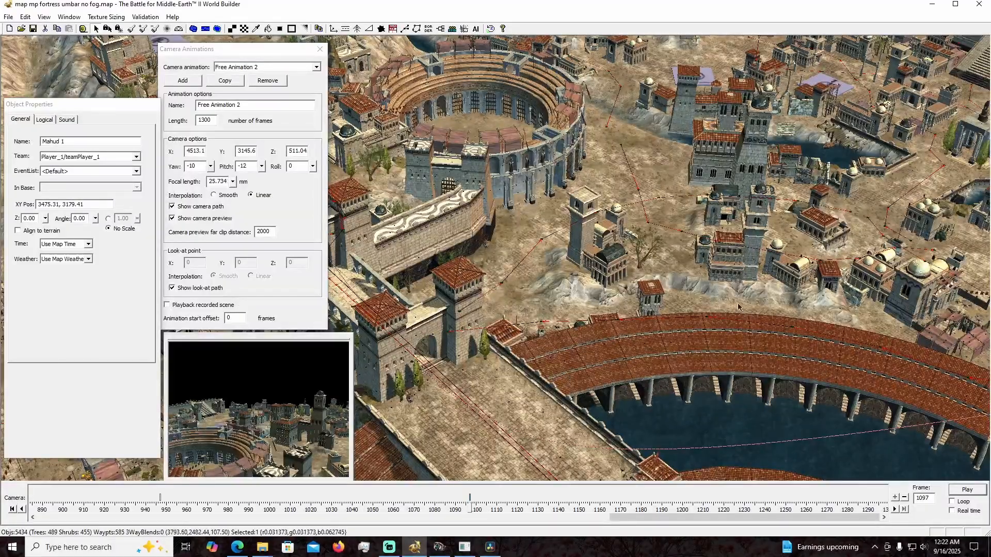
Examine the map from the city and arena down to the circular harbour and its round island.
{"action": "right_click_drag", "start_coordinate": [738, 307], "coordinate": [656, 270]}
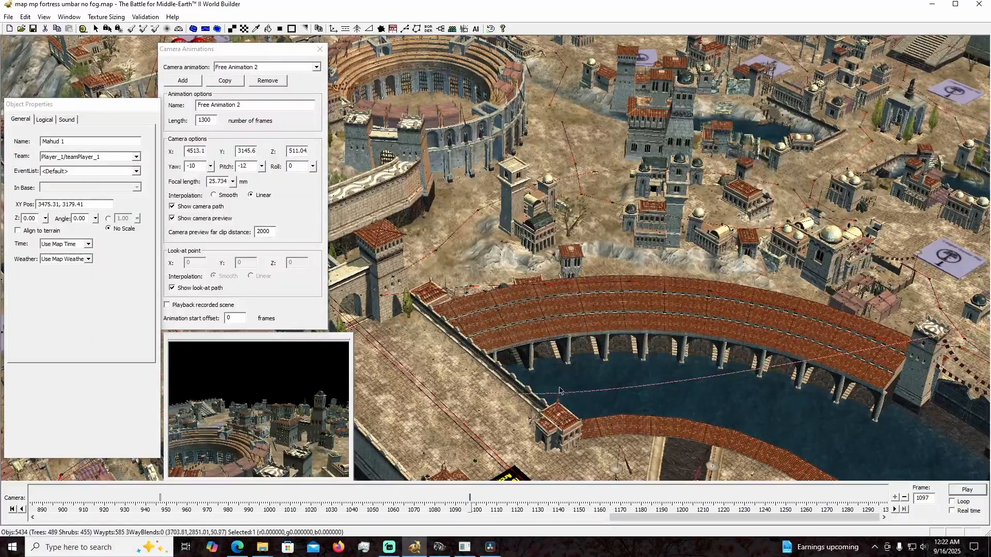
{"action": "right_click_drag", "start_coordinate": [560, 391], "coordinate": [584, 230]}
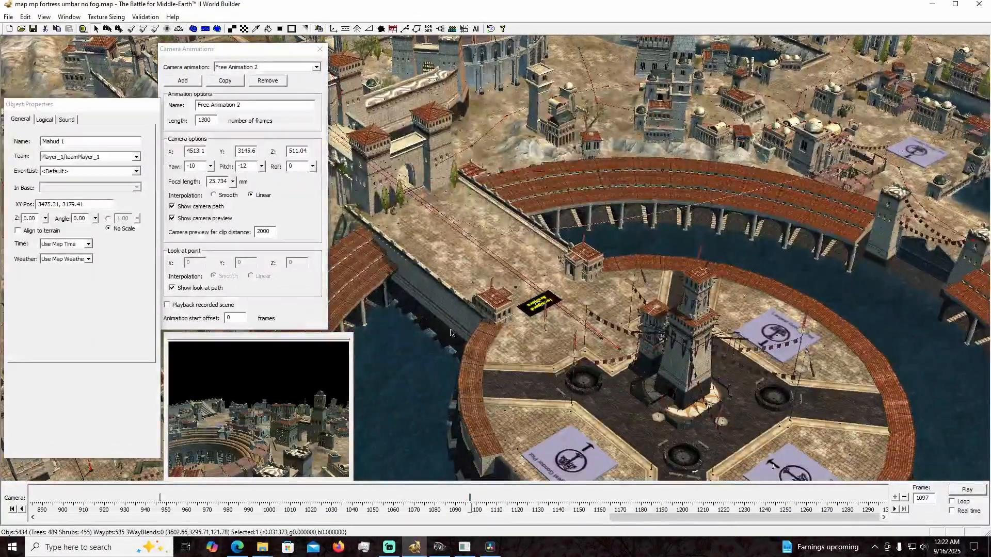
{"action": "right_click_drag", "start_coordinate": [450, 333], "coordinate": [491, 258]}
{"action": "middle_click_drag", "start_coordinate": [495, 269], "coordinate": [417, 293]}
{"action": "scroll", "coordinate": [416, 293], "scroll_direction": "down", "scroll_amount": 2}
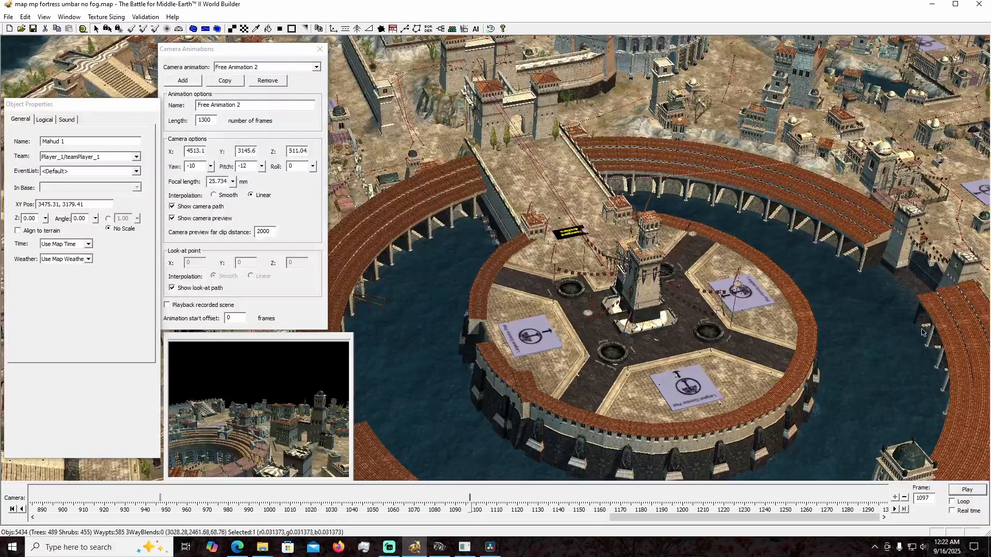
{"action": "scroll", "coordinate": [548, 313], "scroll_direction": "down", "scroll_amount": 1}
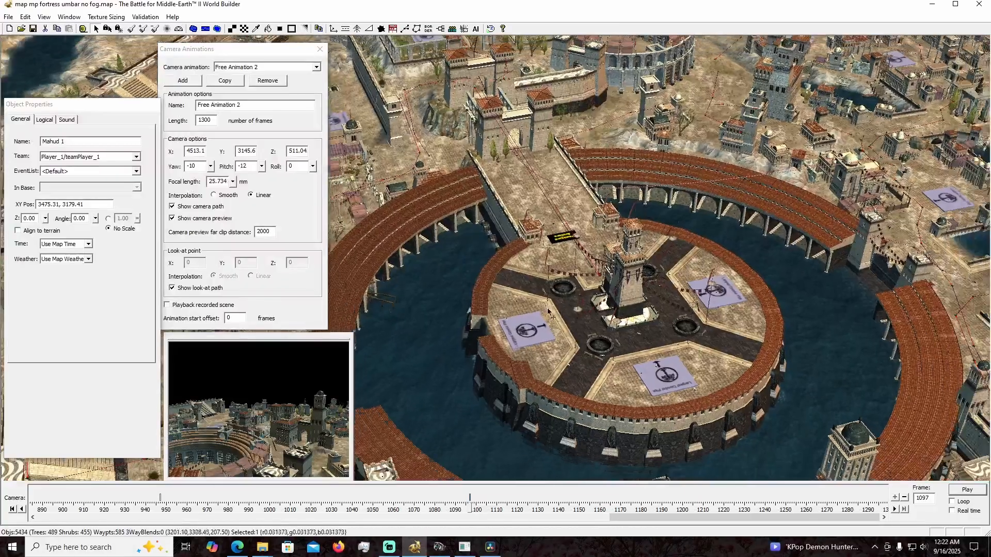
{"action": "right_click_drag", "start_coordinate": [548, 312], "coordinate": [512, 433]}
{"action": "right_click_drag", "start_coordinate": [512, 339], "coordinate": [505, 371]}
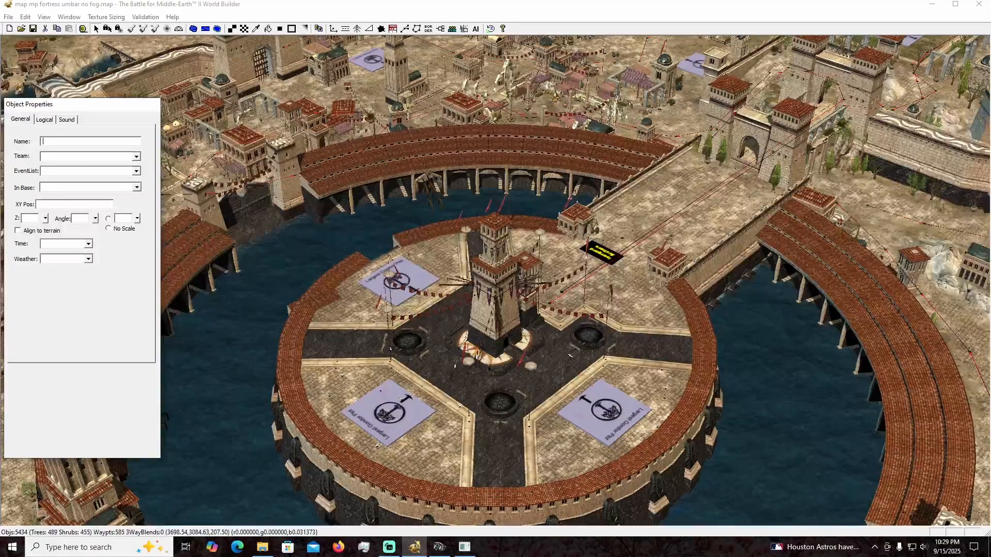
{"action": "mouse_move", "coordinate": [496, 310]}
{"action": "middle_mouse_down"}
{"action": "mouse_move", "coordinate": [554, 310]}
{"action": "mouse_move", "coordinate": [508, 309]}
{"action": "middle_mouse_up"}
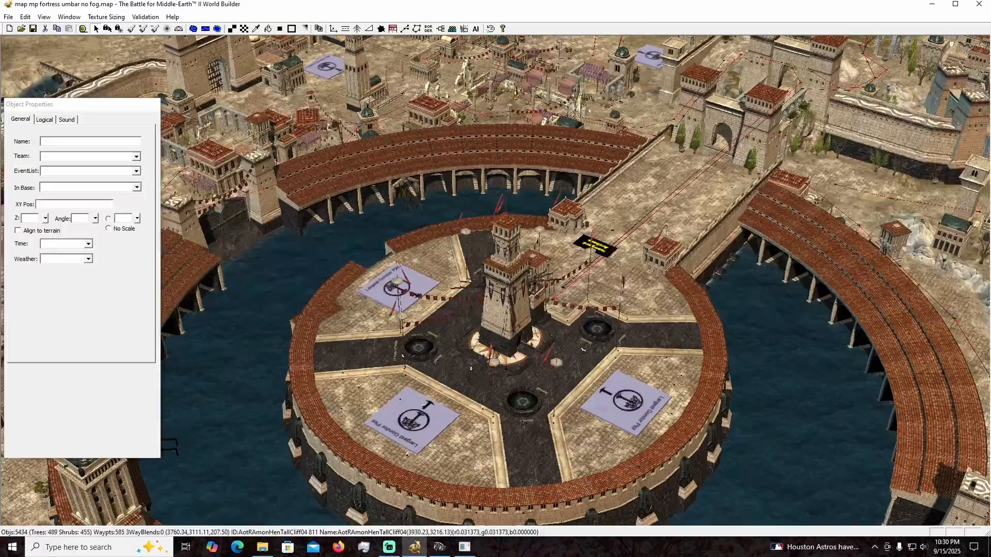
{"action": "scroll", "coordinate": [495, 280], "scroll_direction": "up", "scroll_amount": 3}
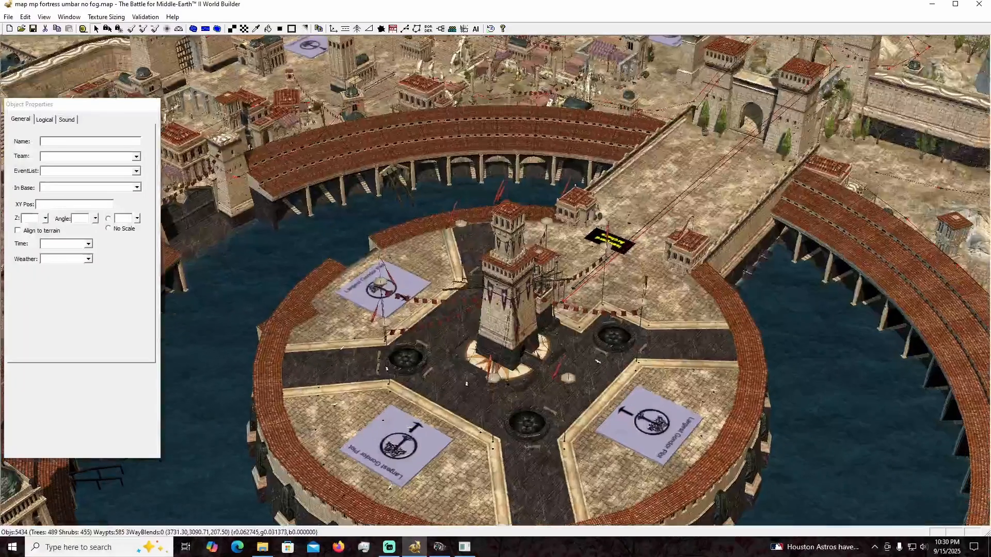
{"action": "scroll", "coordinate": [496, 280], "scroll_direction": "up", "scroll_amount": 1}
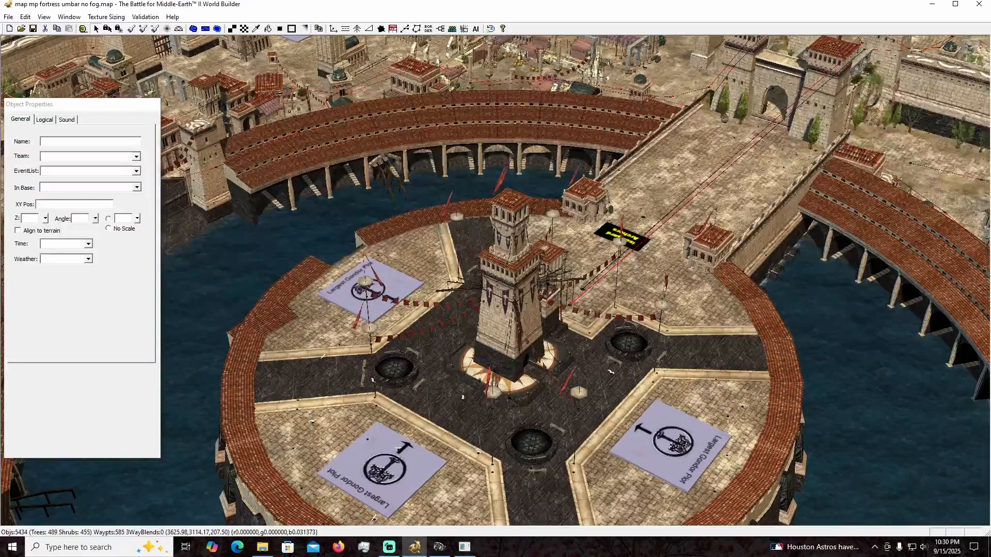
{"action": "scroll", "coordinate": [506, 278], "scroll_direction": "down", "scroll_amount": 2}
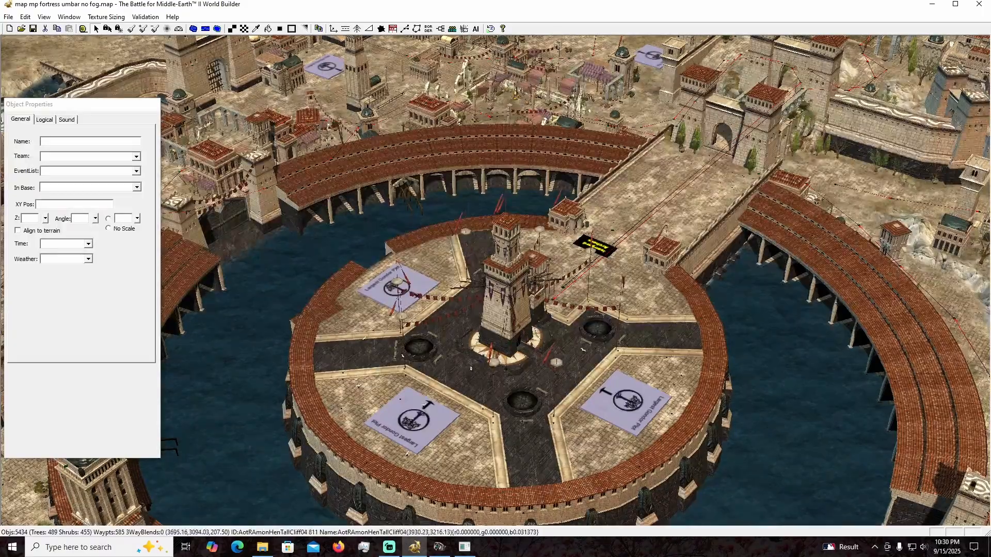
{"action": "right_click_drag", "start_coordinate": [495, 331], "coordinate": [423, 287]}
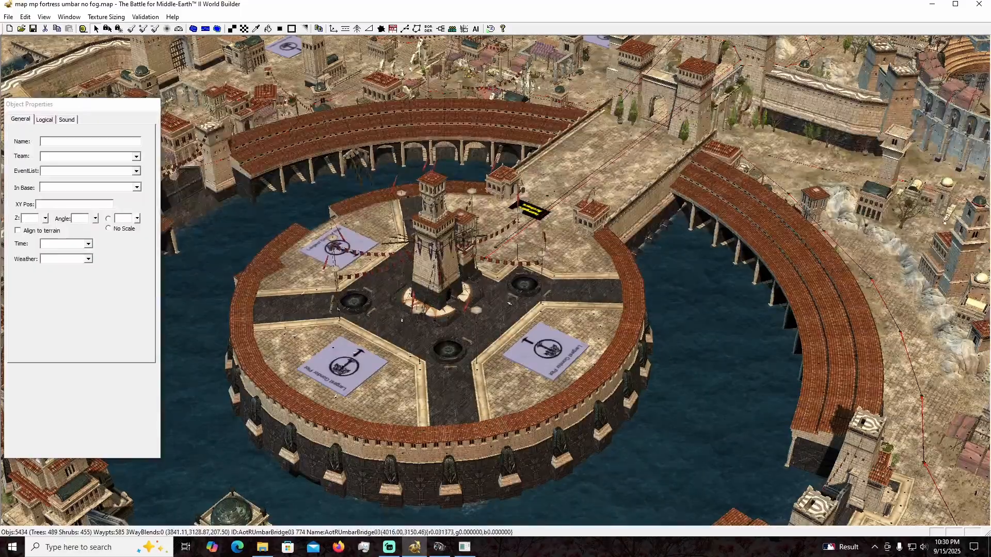
{"action": "middle_click_drag", "start_coordinate": [423, 286], "coordinate": [471, 290]}
{"action": "middle_click_drag", "start_coordinate": [420, 334], "coordinate": [402, 320]}
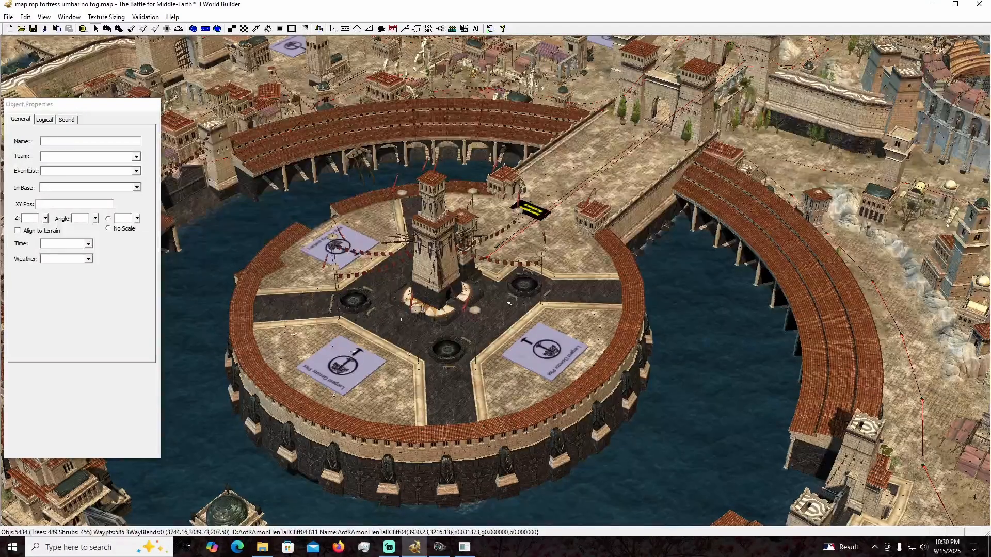
{"action": "scroll", "coordinate": [495, 279], "scroll_direction": "up", "scroll_amount": 3}
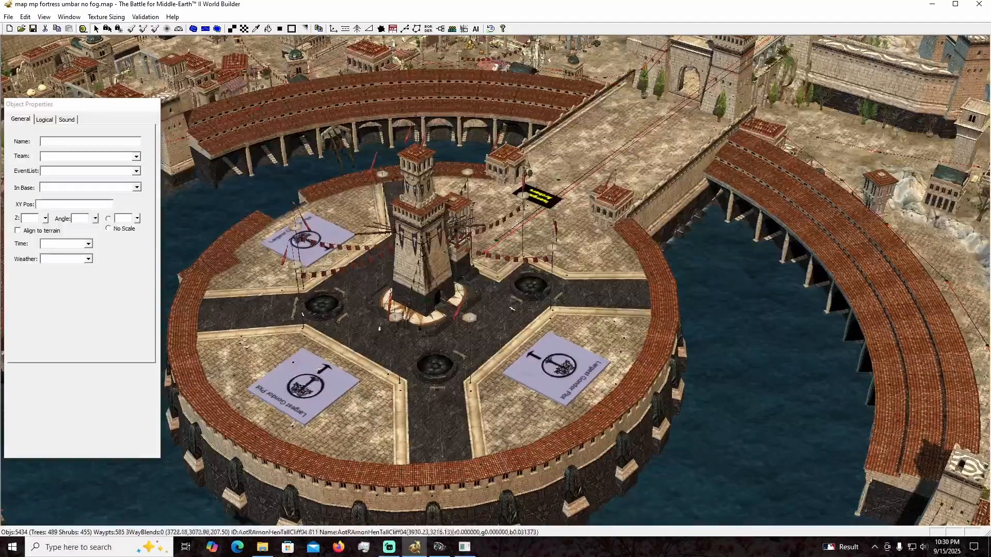
{"action": "scroll", "coordinate": [495, 278], "scroll_direction": "down", "scroll_amount": 1}
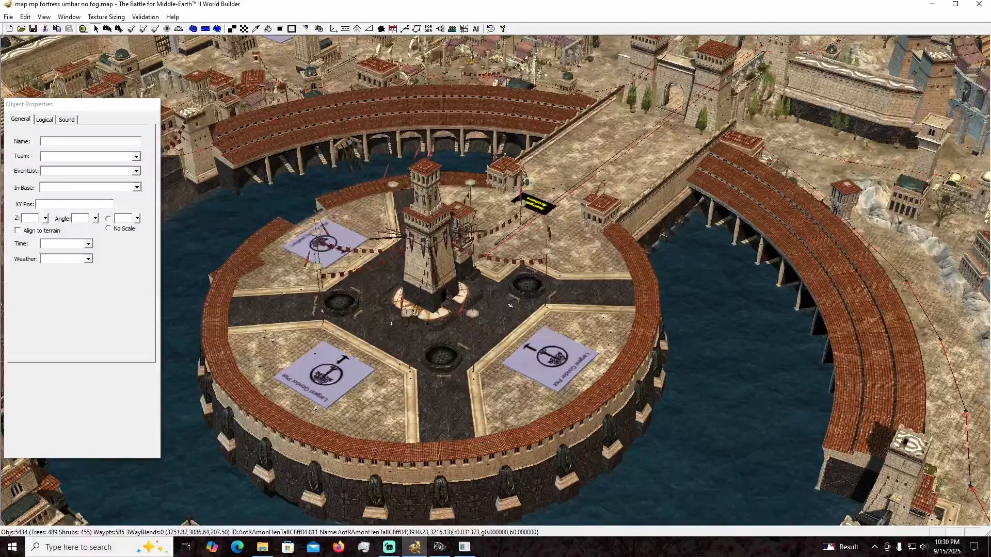
{"action": "scroll", "coordinate": [495, 279], "scroll_direction": "up", "scroll_amount": 1}
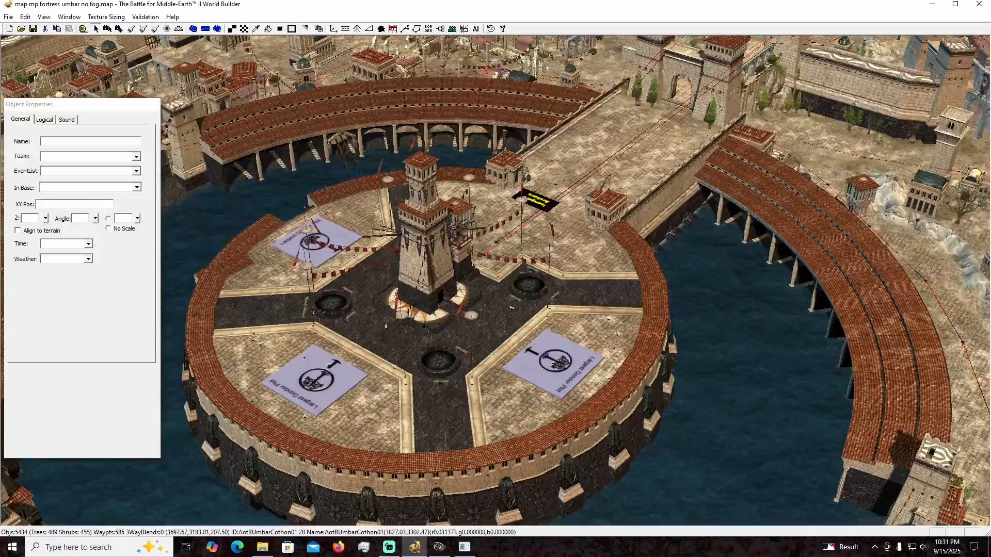
{"action": "scroll", "coordinate": [496, 280], "scroll_direction": "down", "scroll_amount": 1}
{"action": "scroll", "coordinate": [496, 281], "scroll_direction": "down", "scroll_amount": 3}
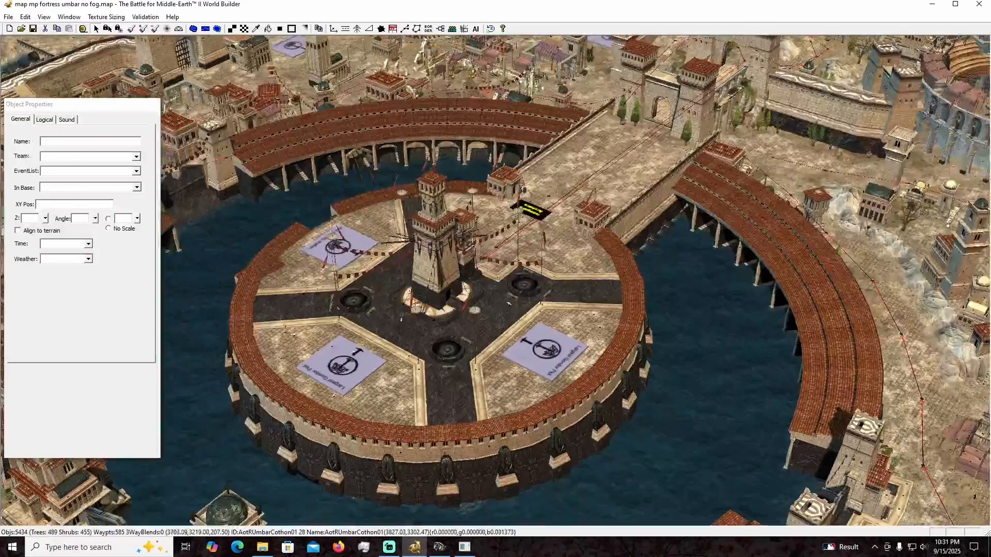
{"action": "scroll", "coordinate": [495, 280], "scroll_direction": "up", "scroll_amount": 3}
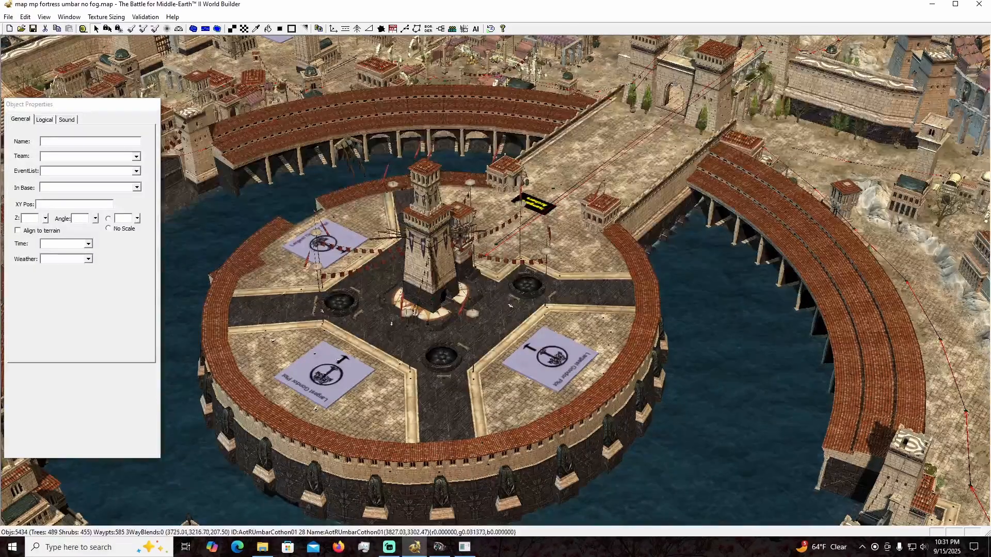
{"action": "middle_click_drag", "start_coordinate": [485, 299], "coordinate": [521, 300]}
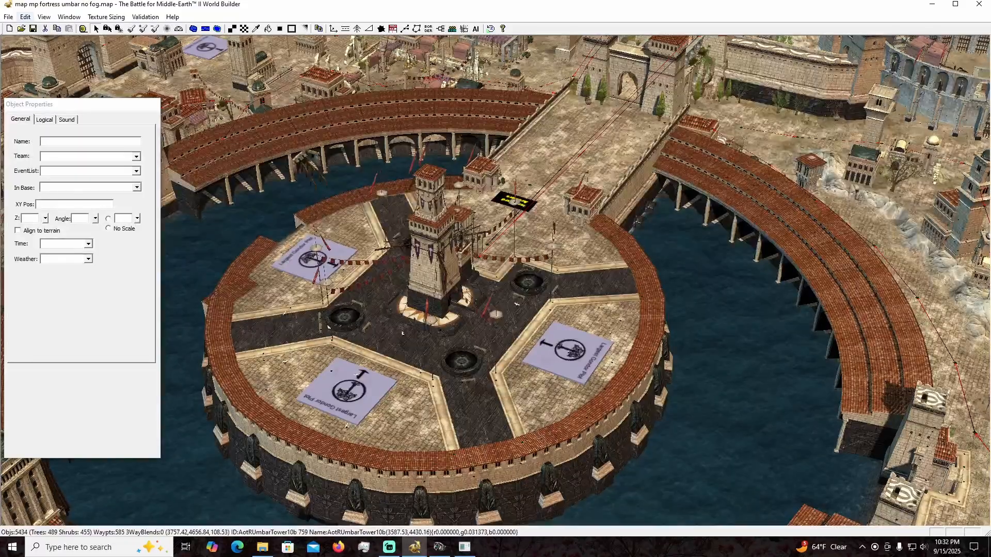
{"action": "left_click", "coordinate": [390, 547]}
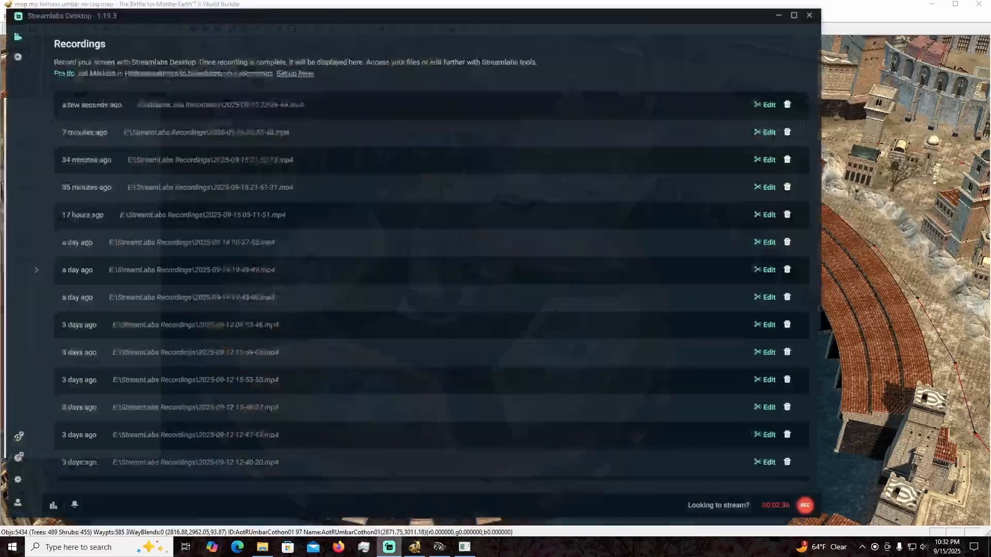
{"action": "left_click", "coordinate": [389, 547]}
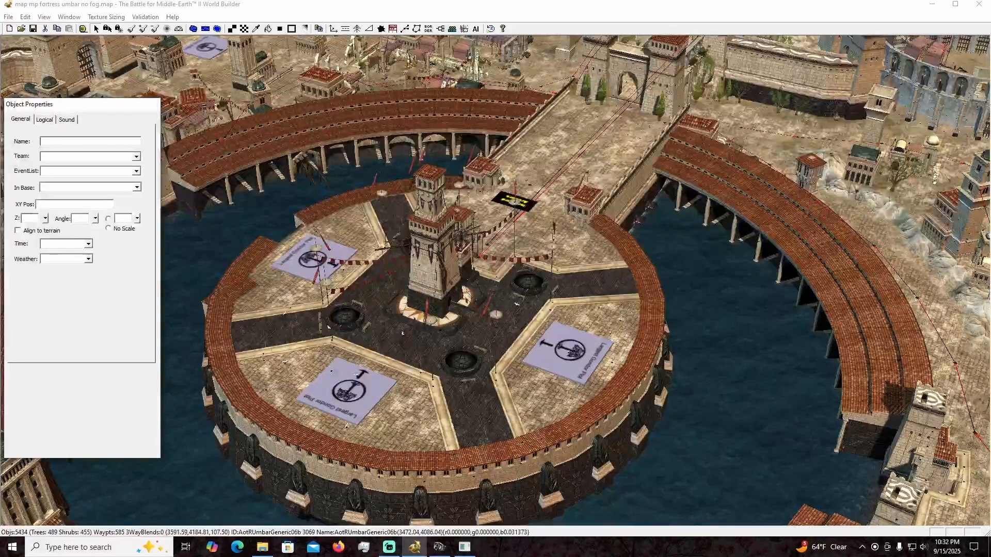
Open the camera animations editor and slightly enlarge its camera preview window.
{"action": "left_click", "coordinate": [26, 16]}
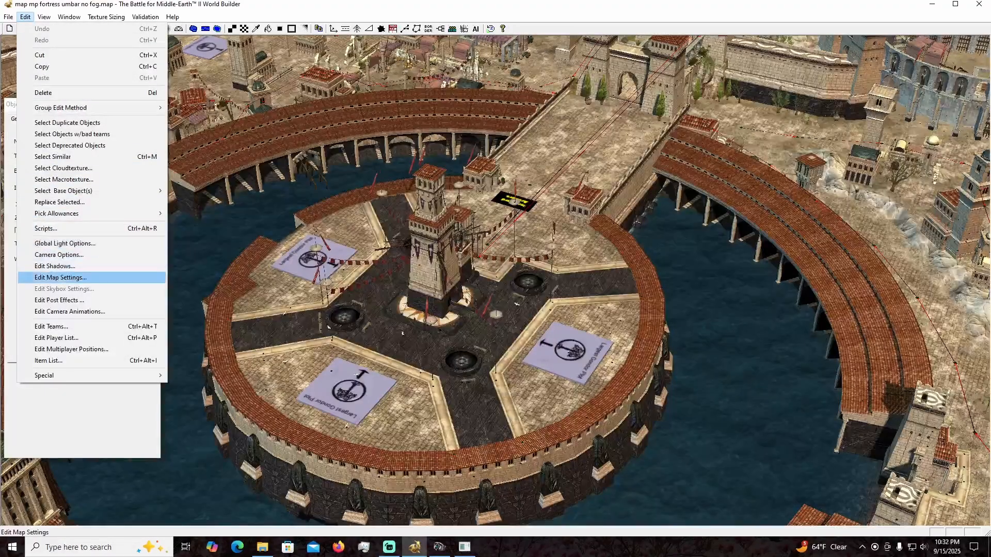
{"action": "left_click", "coordinate": [69, 311]}
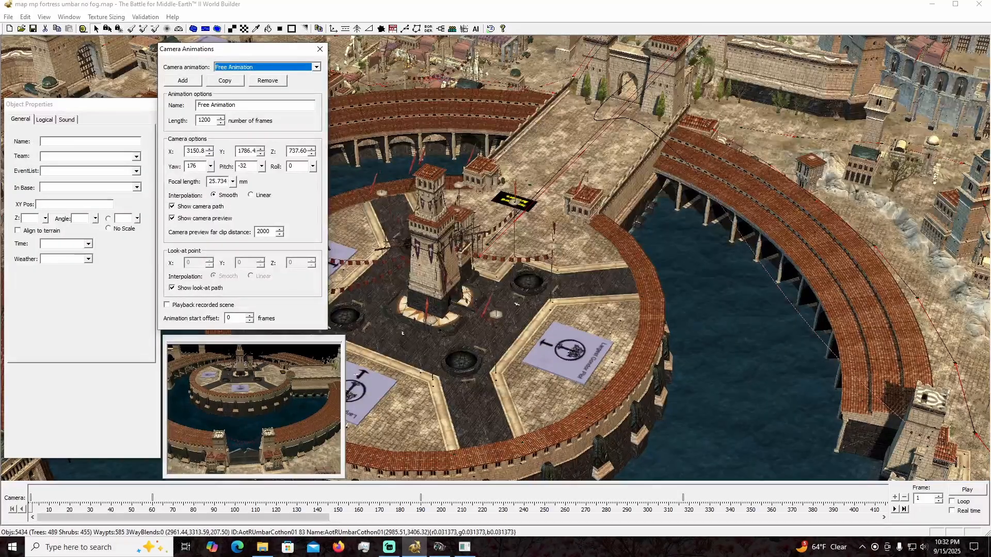
{"action": "mouse_move", "coordinate": [345, 336]}
{"action": "left_mouse_down"}
{"action": "mouse_move", "coordinate": [444, 187]}
{"action": "mouse_move", "coordinate": [380, 288]}
{"action": "mouse_move", "coordinate": [438, 282]}
{"action": "mouse_move", "coordinate": [374, 301]}
{"action": "mouse_move", "coordinate": [392, 302]}
{"action": "mouse_move", "coordinate": [367, 338]}
{"action": "mouse_move", "coordinate": [335, 337]}
{"action": "left_mouse_up"}
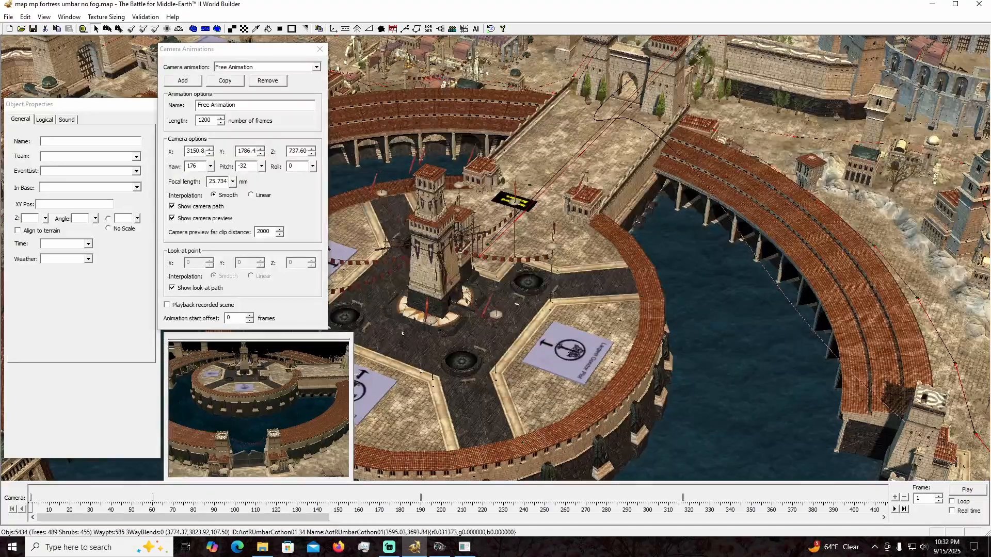
Display the existing Look-at Animation, and add another look-at type camera animation to the map.
{"action": "left_click", "coordinate": [316, 67]}
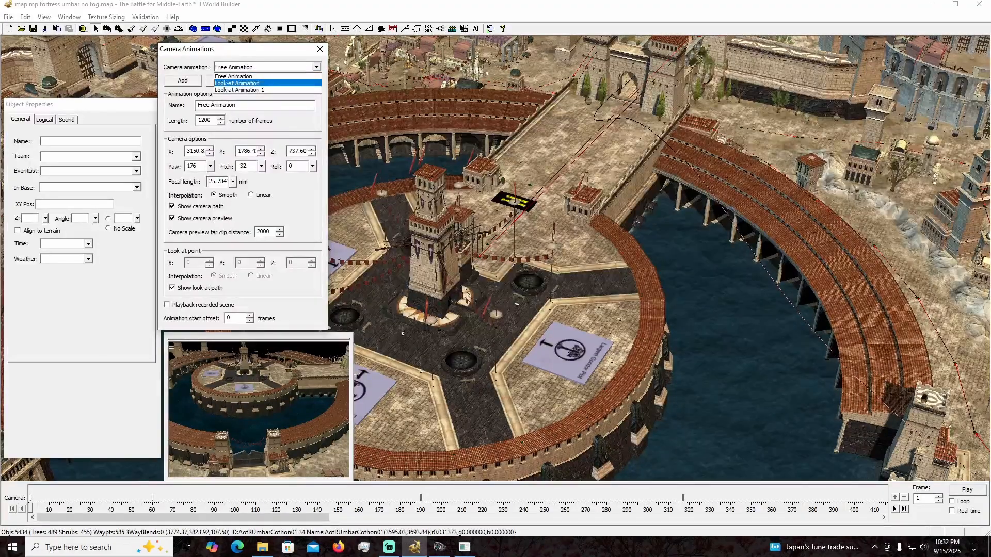
{"action": "left_click", "coordinate": [238, 83]}
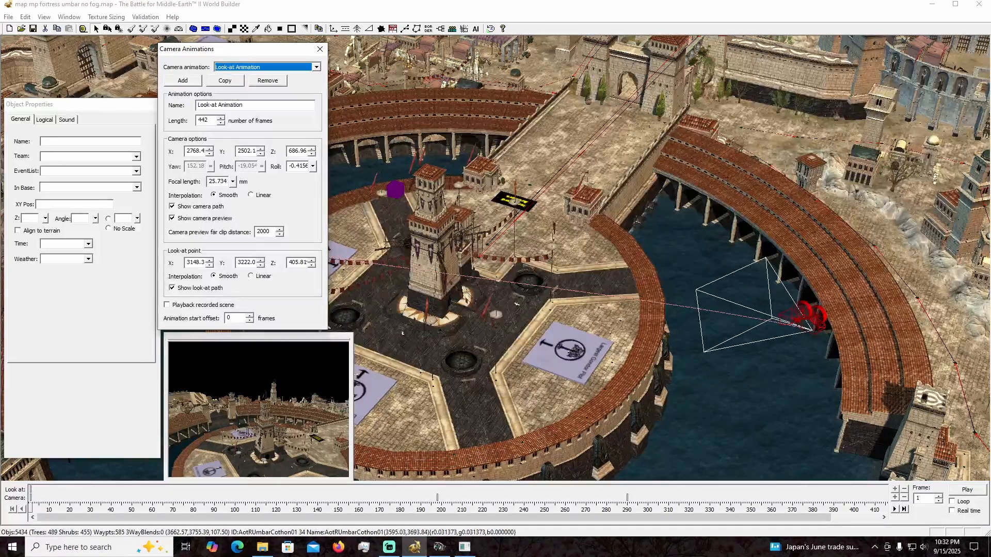
{"action": "left_click", "coordinate": [182, 80]}
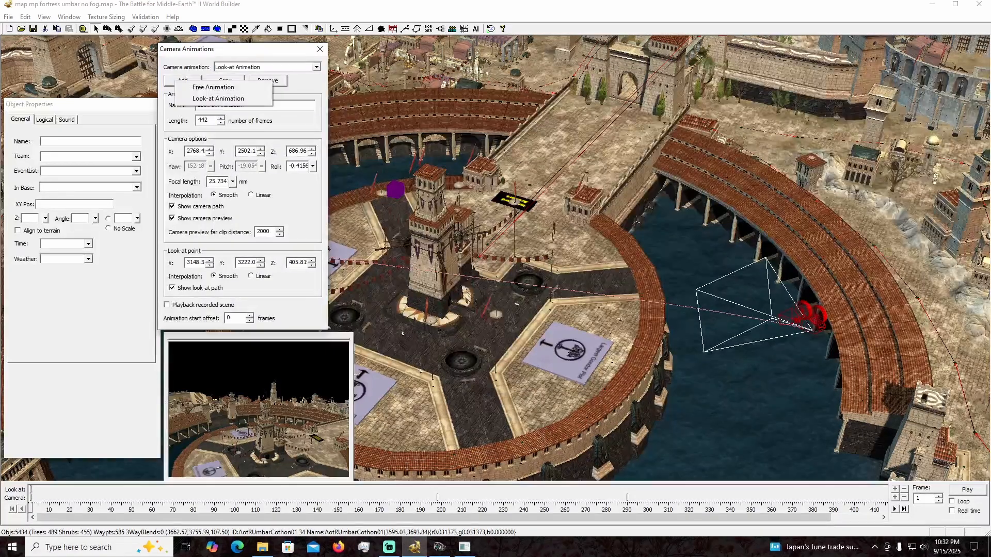
{"action": "left_click", "coordinate": [218, 98]}
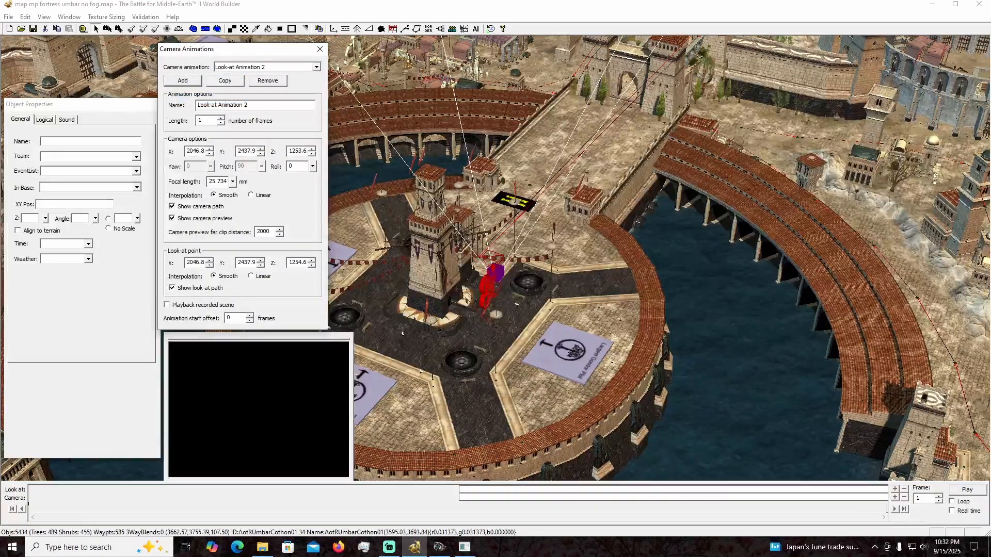
Move the look-at point to about X 2235.6, Y 2357.1 and the camera to about X 2062.2, Y 2398.4 near the harbour.
{"action": "scroll", "coordinate": [619, 247], "scroll_direction": "down", "scroll_amount": 3}
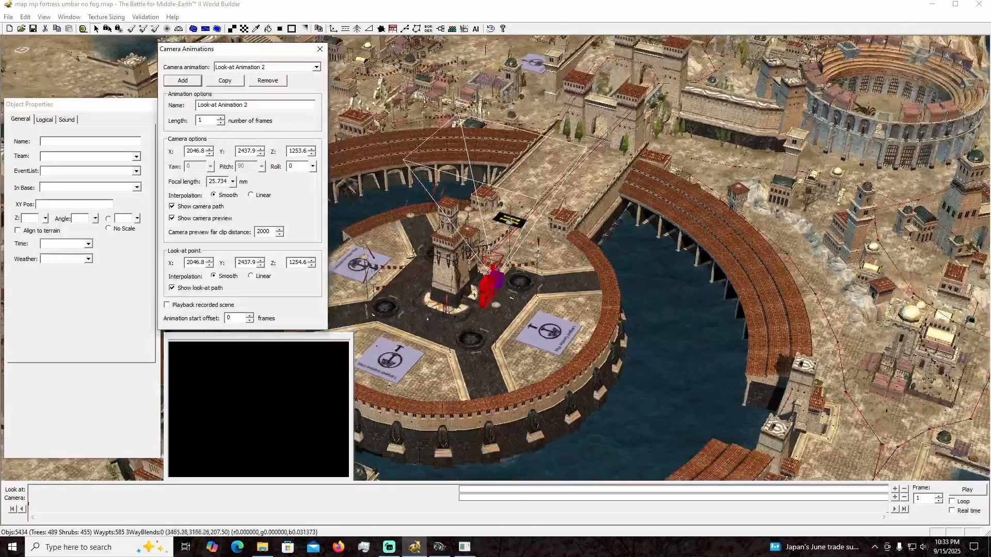
{"action": "middle_click_drag", "start_coordinate": [619, 248], "coordinate": [676, 248]}
{"action": "right_click_drag", "start_coordinate": [508, 321], "coordinate": [645, 364]}
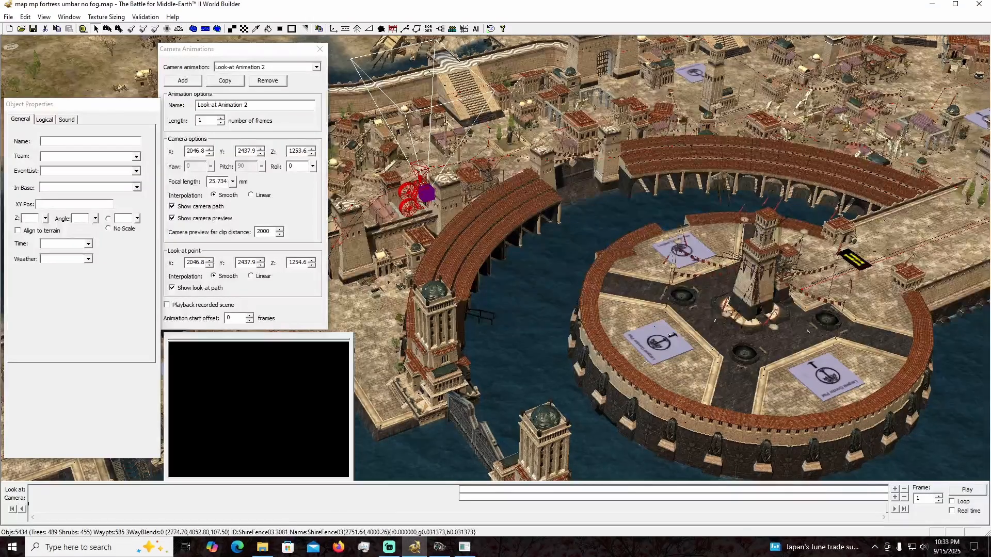
{"action": "left_click_drag", "start_coordinate": [426, 193], "coordinate": [692, 180]}
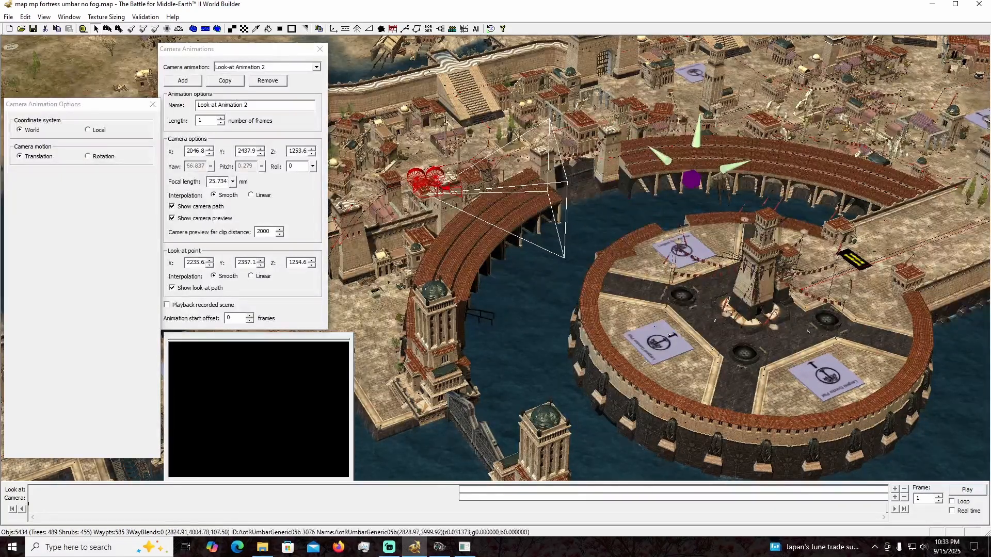
{"action": "left_click_drag", "start_coordinate": [433, 184], "coordinate": [464, 206]}
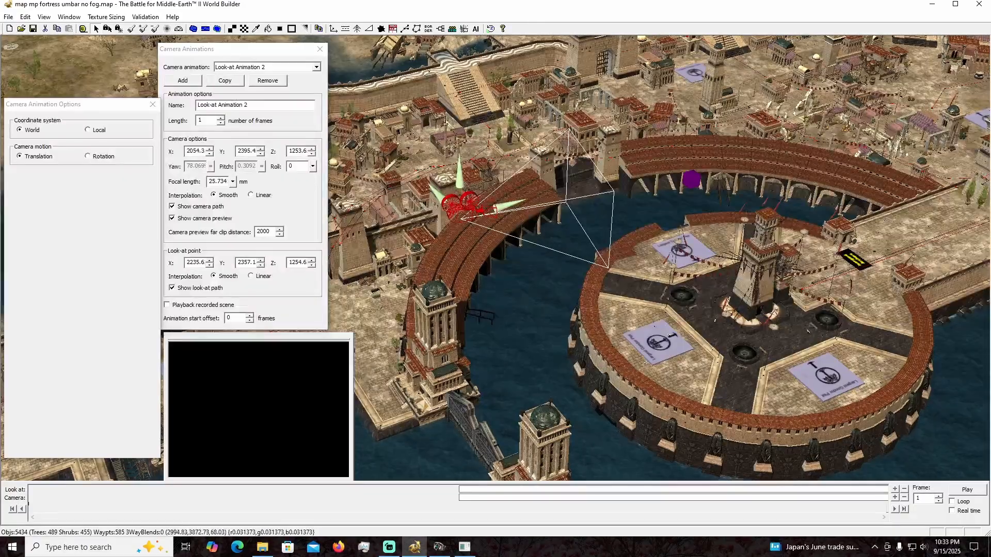
{"action": "mouse_move", "coordinate": [465, 206]}
{"action": "right_mouse_down"}
{"action": "mouse_move", "coordinate": [419, 203]}
{"action": "mouse_move", "coordinate": [448, 200]}
{"action": "right_mouse_up"}
{"action": "mouse_move", "coordinate": [421, 194]}
{"action": "left_mouse_down"}
{"action": "mouse_move", "coordinate": [486, 248]}
{"action": "mouse_move", "coordinate": [453, 231]}
{"action": "mouse_move", "coordinate": [420, 189]}
{"action": "mouse_move", "coordinate": [432, 189]}
{"action": "left_mouse_up"}
{"action": "right_click_drag", "start_coordinate": [652, 169], "coordinate": [419, 144]}
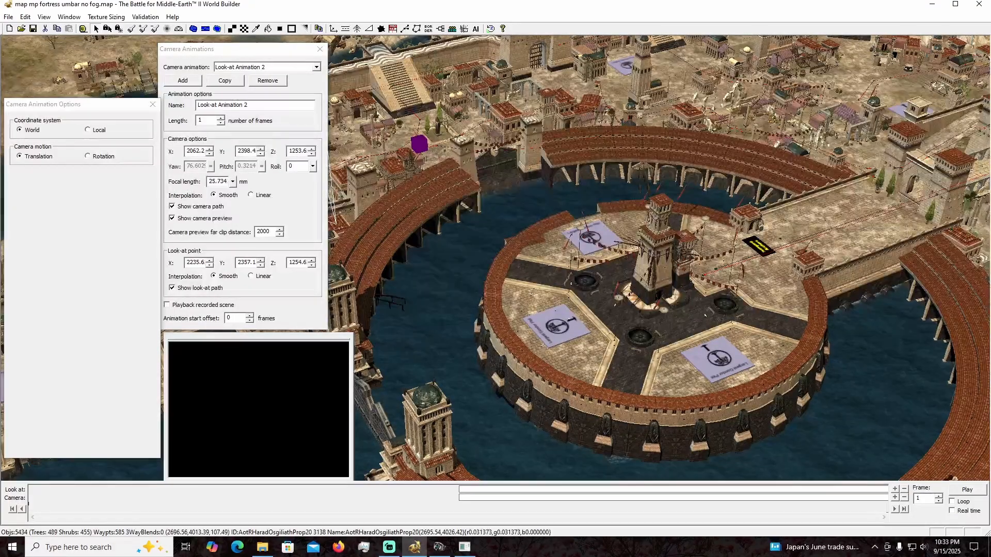
Set the length of the new look-at animation to 400 frames.
{"action": "left_click", "coordinate": [206, 120]}
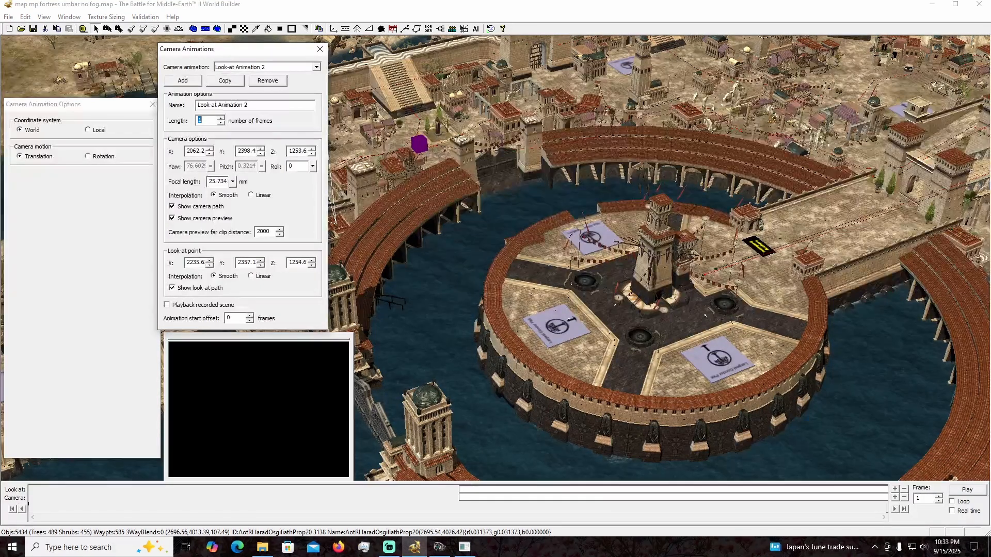
{"action": "type", "text": "400"}
{"action": "key", "text": "Return"}
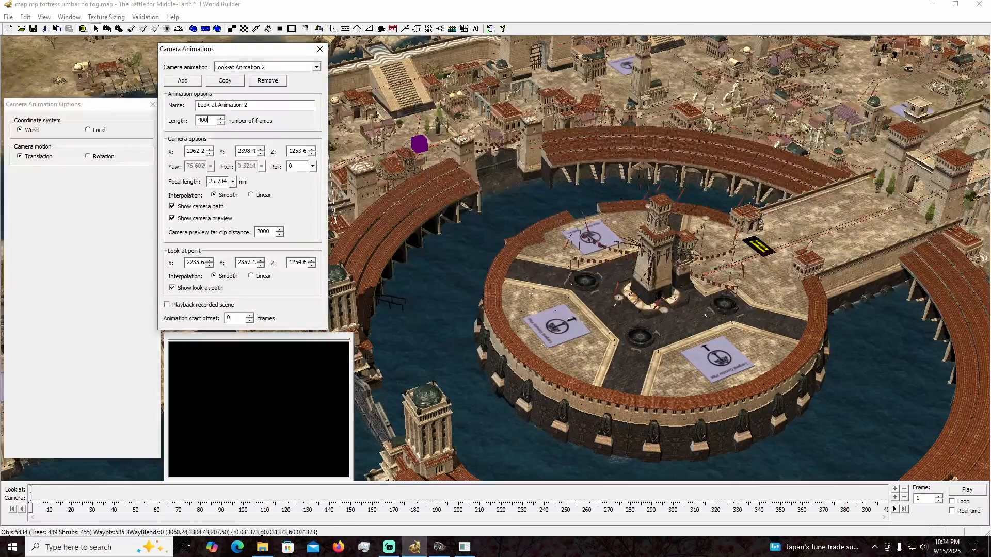
{"action": "right_click_drag", "start_coordinate": [620, 258], "coordinate": [685, 248]}
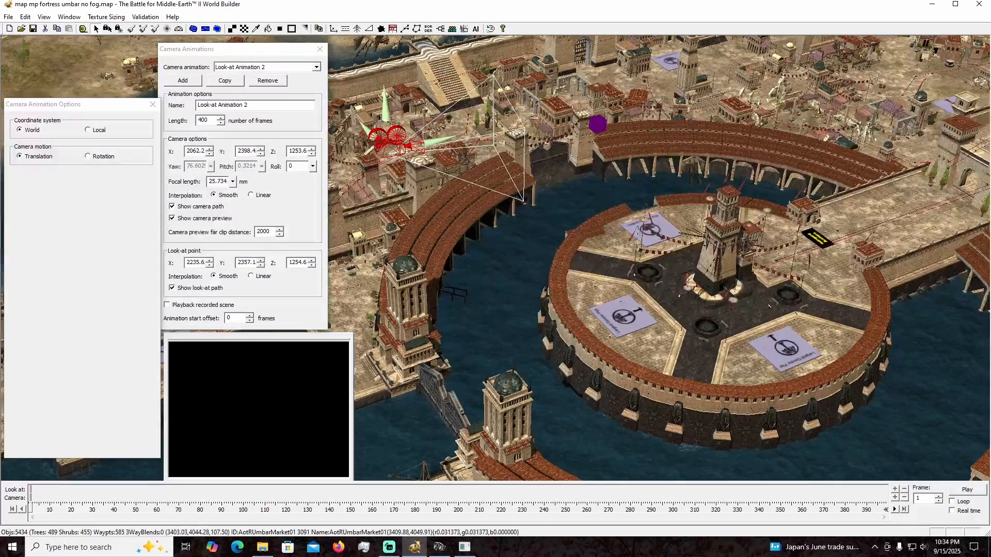
{"action": "middle_click_drag", "start_coordinate": [670, 206], "coordinate": [677, 207]}
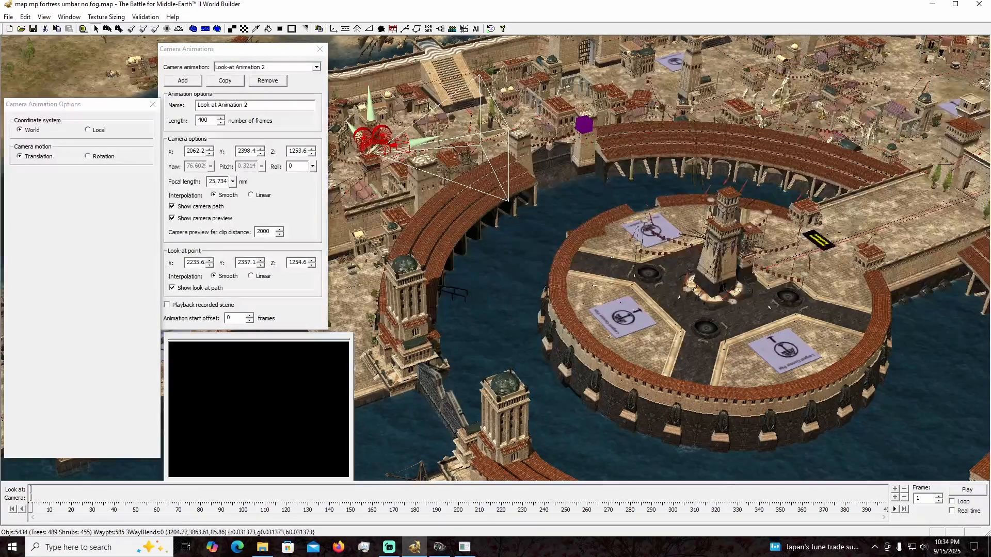
Lower the look-at point and shift it towards the harbour's central tower, to about X 2503.1, Y 2146.4, Z 1058.1.
{"action": "mouse_move", "coordinate": [584, 123]}
{"action": "left_mouse_down"}
{"action": "mouse_move", "coordinate": [628, 201]}
{"action": "mouse_move", "coordinate": [659, 191]}
{"action": "mouse_move", "coordinate": [633, 343]}
{"action": "mouse_move", "coordinate": [644, 287]}
{"action": "mouse_move", "coordinate": [642, 297]}
{"action": "left_mouse_up"}
{"action": "mouse_move", "coordinate": [643, 297]}
{"action": "middle_mouse_down"}
{"action": "mouse_move", "coordinate": [547, 299]}
{"action": "mouse_move", "coordinate": [613, 299]}
{"action": "middle_mouse_up"}
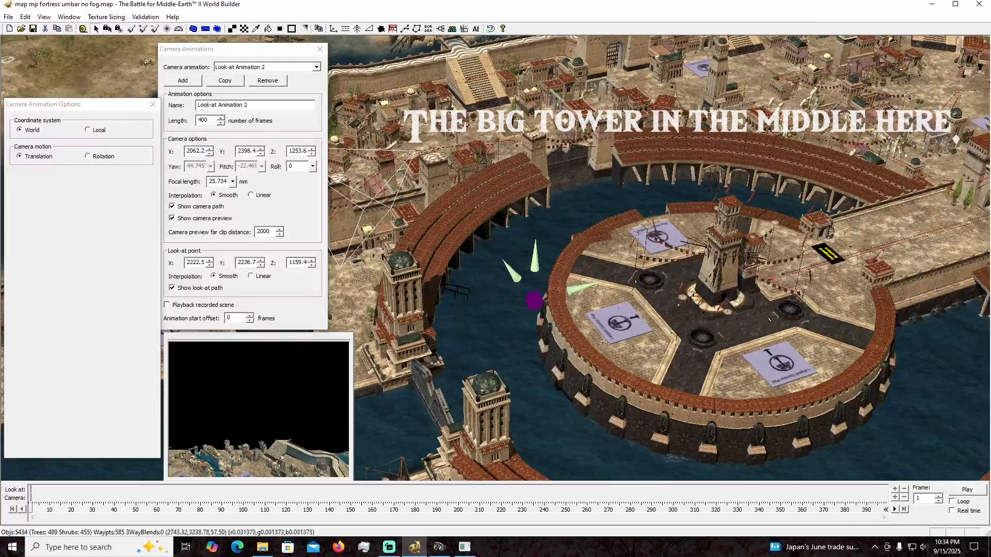
{"action": "middle_click_drag", "start_coordinate": [613, 299], "coordinate": [578, 300]}
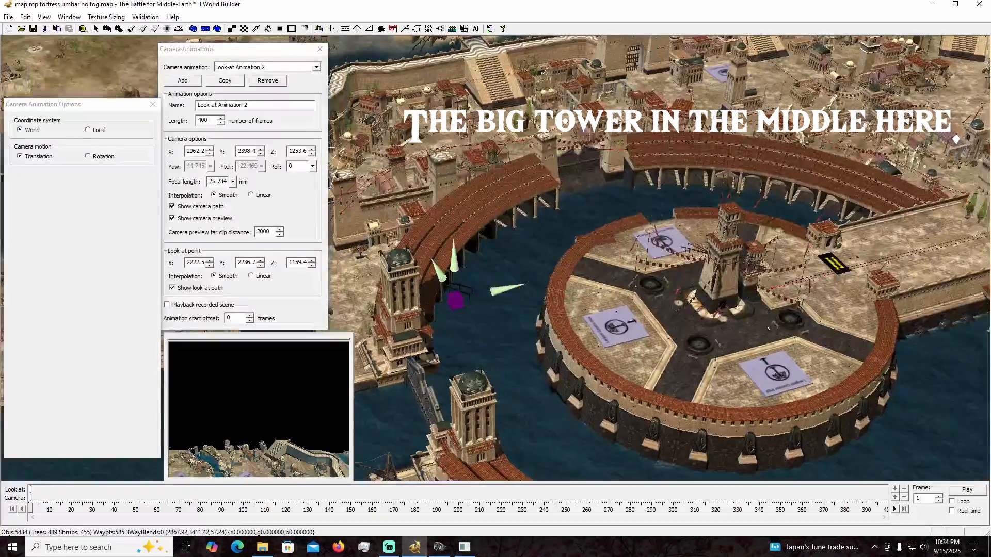
{"action": "mouse_move", "coordinate": [455, 300]}
{"action": "left_mouse_down"}
{"action": "mouse_move", "coordinate": [496, 370]}
{"action": "mouse_move", "coordinate": [537, 349]}
{"action": "mouse_move", "coordinate": [811, 288]}
{"action": "left_mouse_up"}
{"action": "left_click_drag", "start_coordinate": [825, 245], "coordinate": [804, 341]}
{"action": "mouse_move", "coordinate": [803, 341]}
{"action": "middle_mouse_down"}
{"action": "mouse_move", "coordinate": [945, 229]}
{"action": "mouse_move", "coordinate": [646, 472]}
{"action": "middle_mouse_up"}
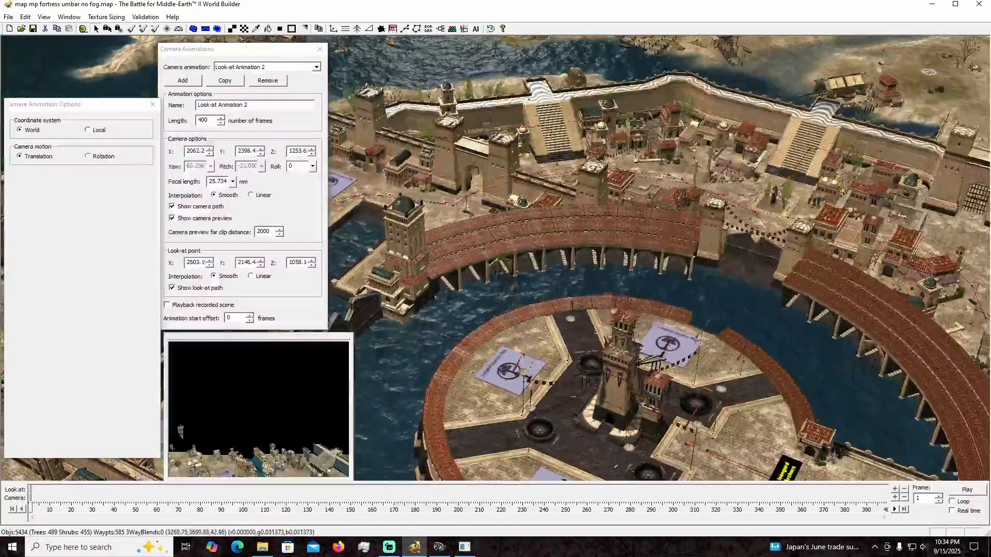
Bring the look-at point down beside the tower on the round island, to about X 3103.4, Y 3020.3, Z 393.57.
{"action": "right_click_drag", "start_coordinate": [646, 471], "coordinate": [947, 408]}
{"action": "left_click_drag", "start_coordinate": [366, 133], "coordinate": [762, 258]}
{"action": "left_click_drag", "start_coordinate": [770, 217], "coordinate": [738, 378]}
{"action": "mouse_move", "coordinate": [763, 429]}
{"action": "right_mouse_down"}
{"action": "mouse_move", "coordinate": [742, 379]}
{"action": "mouse_move", "coordinate": [604, 268]}
{"action": "right_mouse_up"}
{"action": "left_click_drag", "start_coordinate": [509, 146], "coordinate": [510, 261]}
{"action": "mouse_move", "coordinate": [510, 301]}
{"action": "left_mouse_down"}
{"action": "mouse_move", "coordinate": [505, 356]}
{"action": "mouse_move", "coordinate": [516, 382]}
{"action": "mouse_move", "coordinate": [536, 384]}
{"action": "mouse_move", "coordinate": [735, 144]}
{"action": "left_mouse_up"}
{"action": "right_click_drag", "start_coordinate": [735, 144], "coordinate": [531, 224]}
{"action": "mouse_move", "coordinate": [532, 225]}
{"action": "middle_mouse_down"}
{"action": "mouse_move", "coordinate": [568, 227]}
{"action": "mouse_move", "coordinate": [516, 227]}
{"action": "middle_mouse_up"}
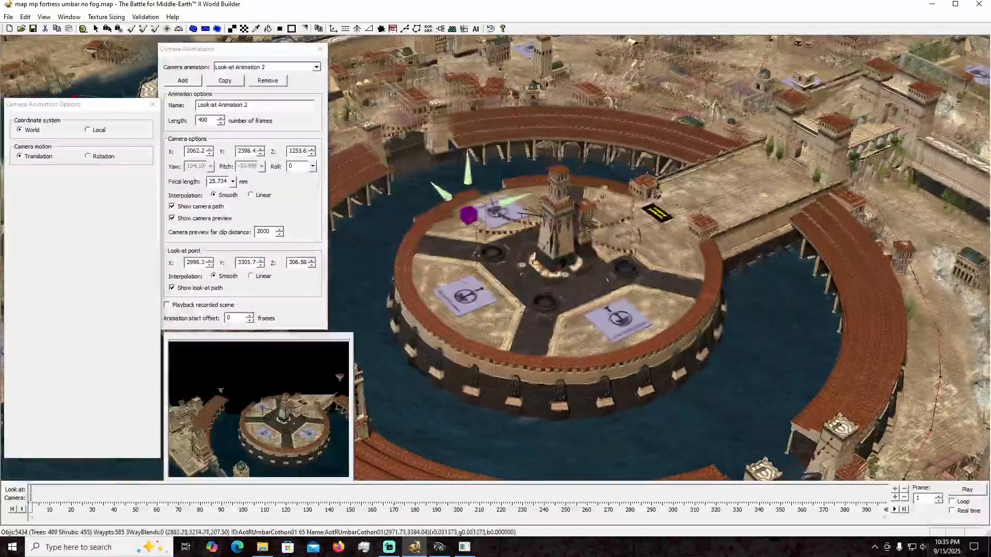
{"action": "mouse_move", "coordinate": [442, 191]}
{"action": "left_mouse_down"}
{"action": "mouse_move", "coordinate": [488, 223]}
{"action": "mouse_move", "coordinate": [542, 231]}
{"action": "left_mouse_up"}
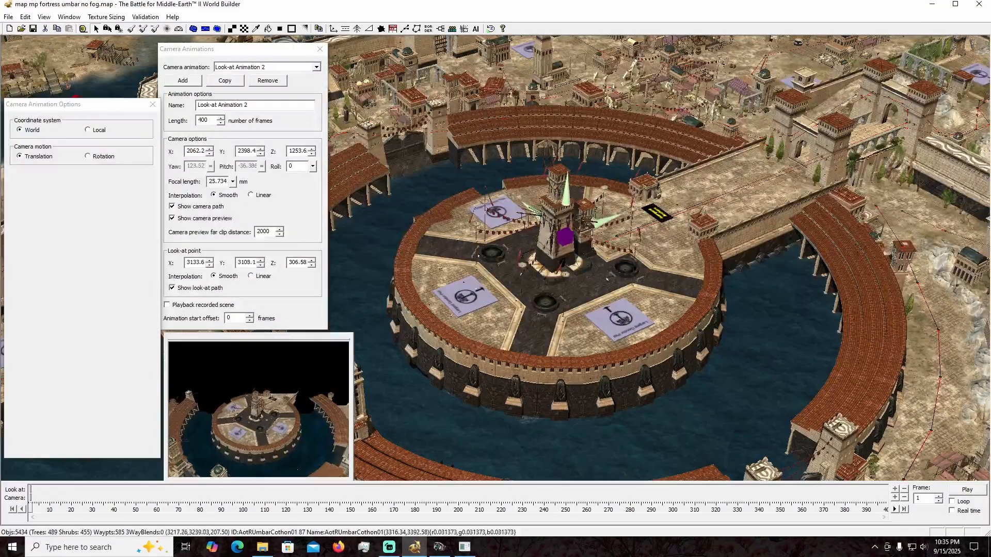
{"action": "left_click_drag", "start_coordinate": [574, 257], "coordinate": [579, 228]}
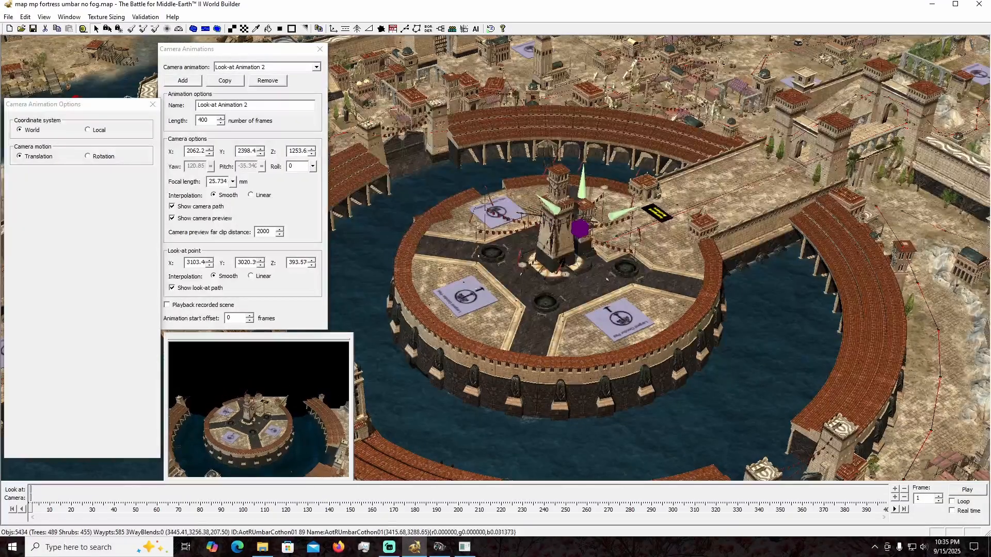
Reposition the starting camera to about X 2141.1, Y 2437.6, keeping the whole round island in the camera preview.
{"action": "middle_click_drag", "start_coordinate": [593, 276], "coordinate": [665, 254]}
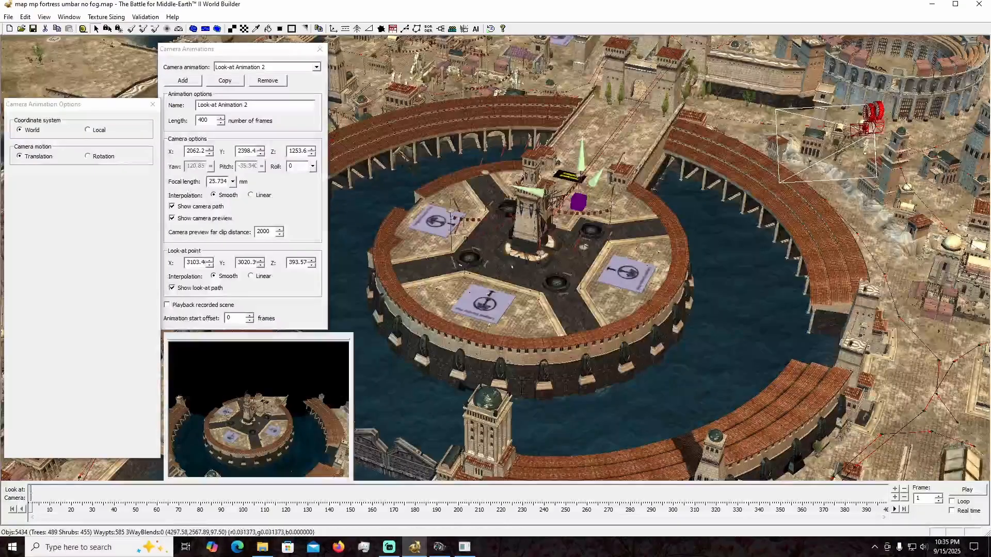
{"action": "left_click_drag", "start_coordinate": [869, 118], "coordinate": [841, 170]}
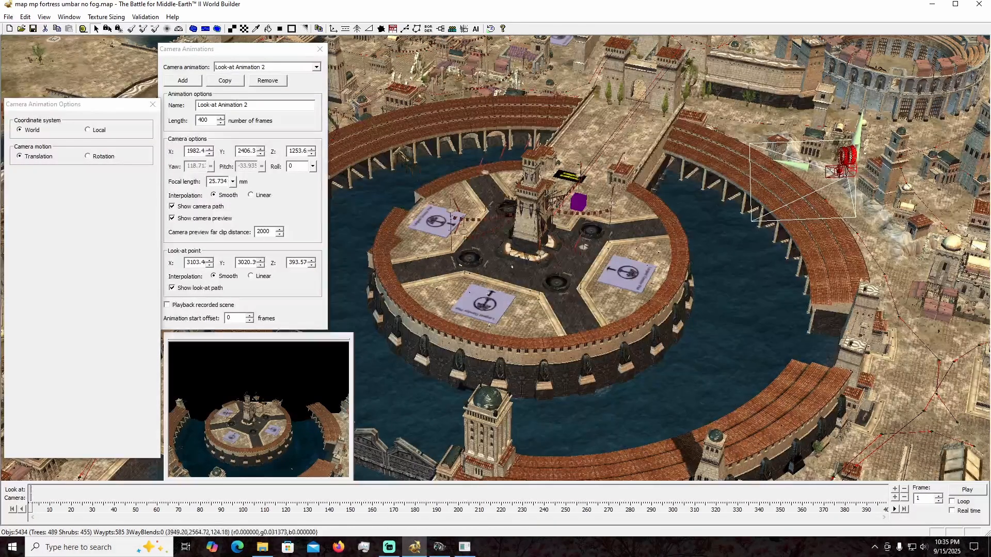
{"action": "left_click_drag", "start_coordinate": [847, 160], "coordinate": [843, 69]}
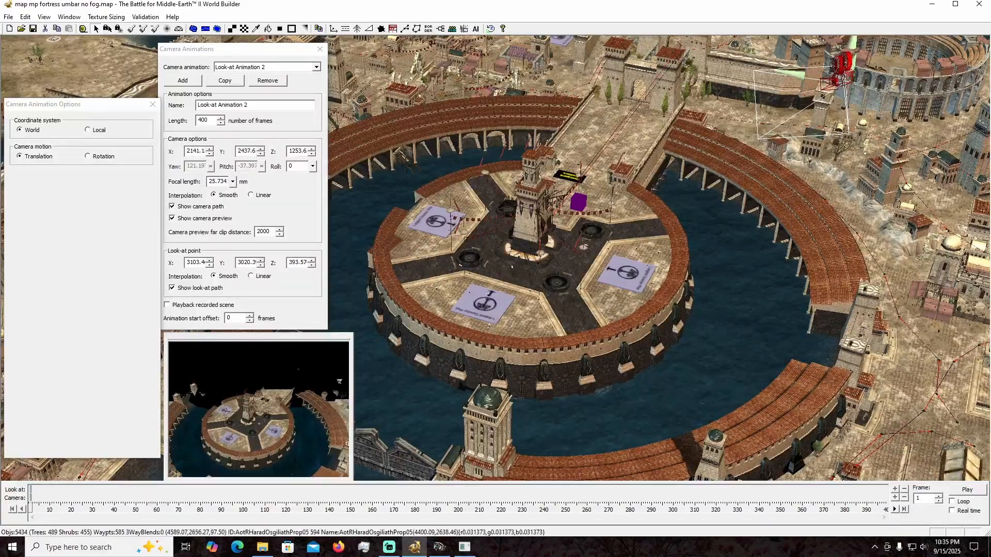
{"action": "middle_click_drag", "start_coordinate": [845, 98], "coordinate": [805, 111]}
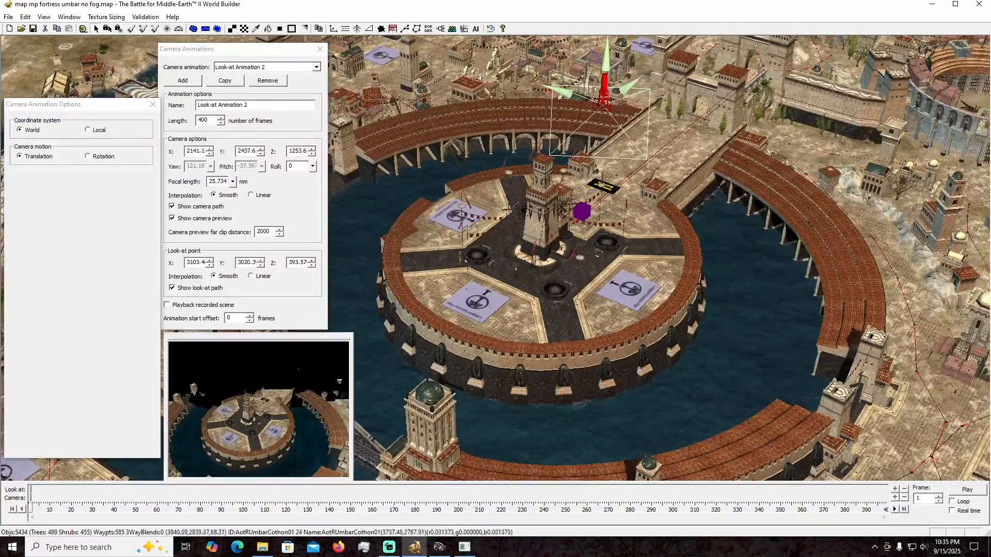
{"action": "scroll", "coordinate": [614, 249], "scroll_direction": "down", "scroll_amount": 1}
{"action": "right_click_drag", "start_coordinate": [617, 249], "coordinate": [630, 263]}
{"action": "middle_click_drag", "start_coordinate": [630, 263], "coordinate": [654, 284]}
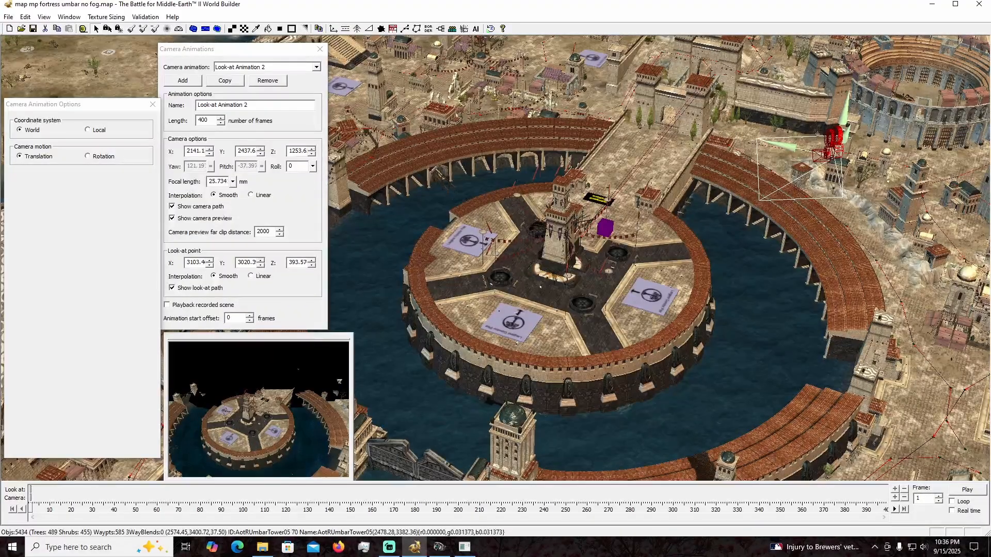
Advance the animation to frame 2 and add a camera keyframe there.
{"action": "left_click", "coordinate": [938, 496]}
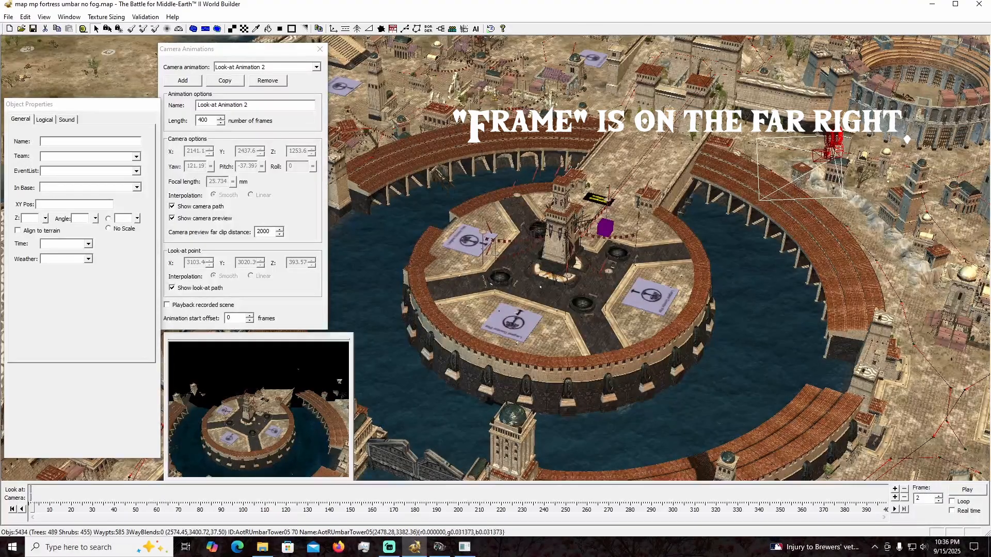
{"action": "left_click", "coordinate": [938, 496]}
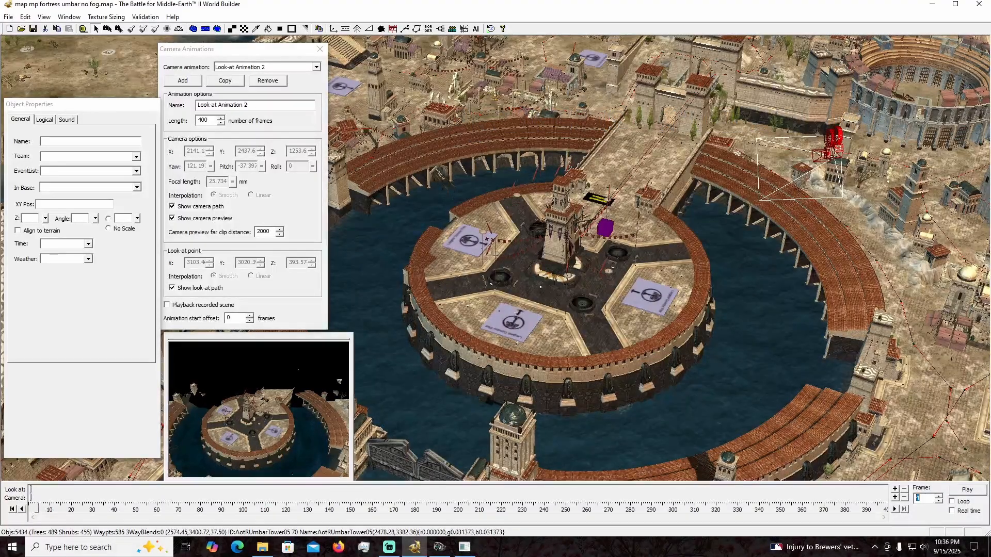
{"action": "left_click", "coordinate": [895, 497]}
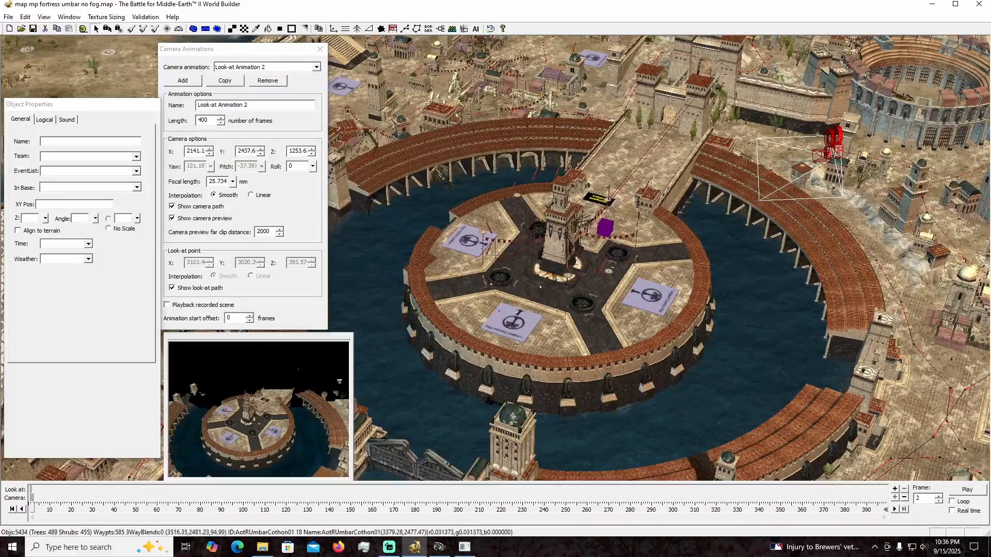
Move the frame 2 camera around the harbour to about X 1733.2, Y 2947.1, facing the central tower.
{"action": "left_click", "coordinate": [834, 141]}
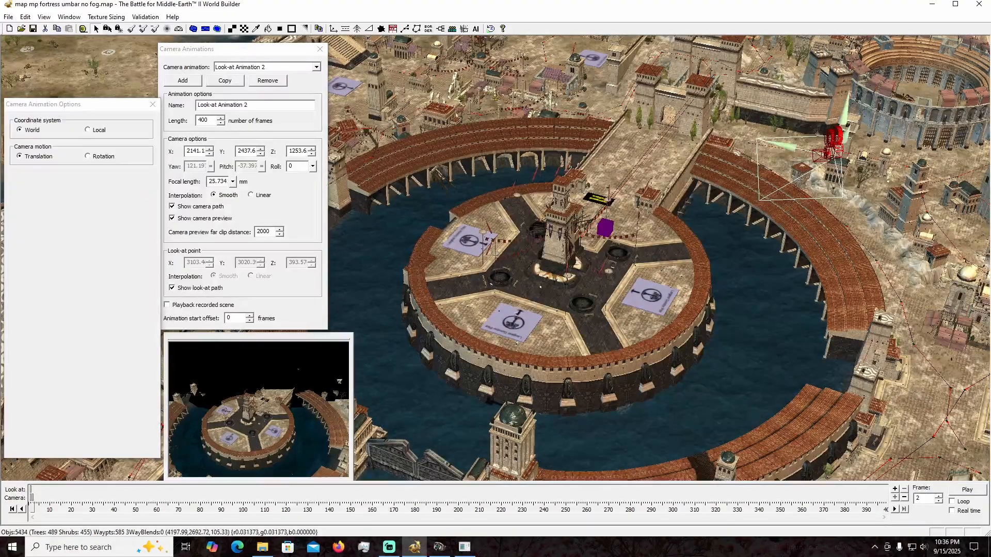
{"action": "left_click_drag", "start_coordinate": [832, 141], "coordinate": [361, 227]}
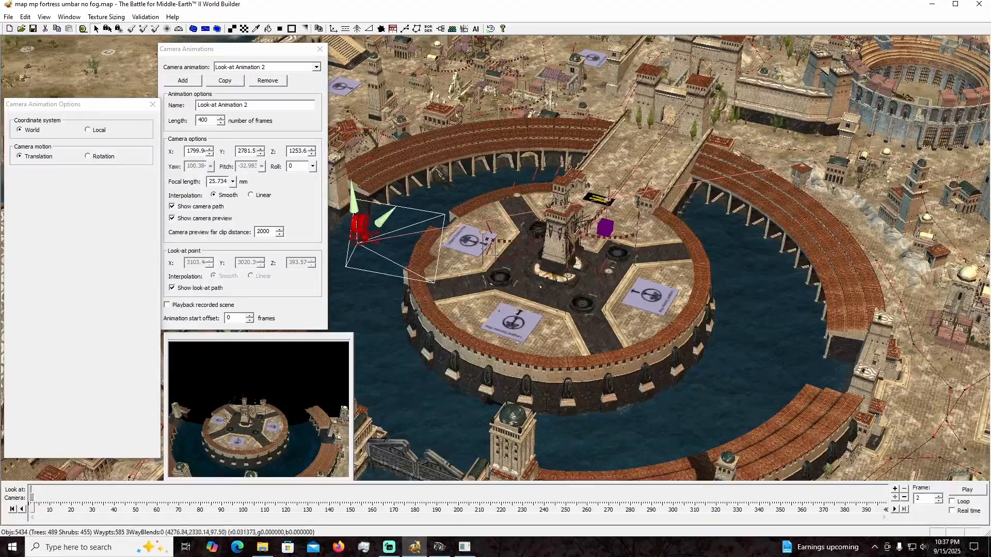
{"action": "right_click_drag", "start_coordinate": [601, 258], "coordinate": [745, 266]}
{"action": "left_click_drag", "start_coordinate": [739, 250], "coordinate": [542, 236]}
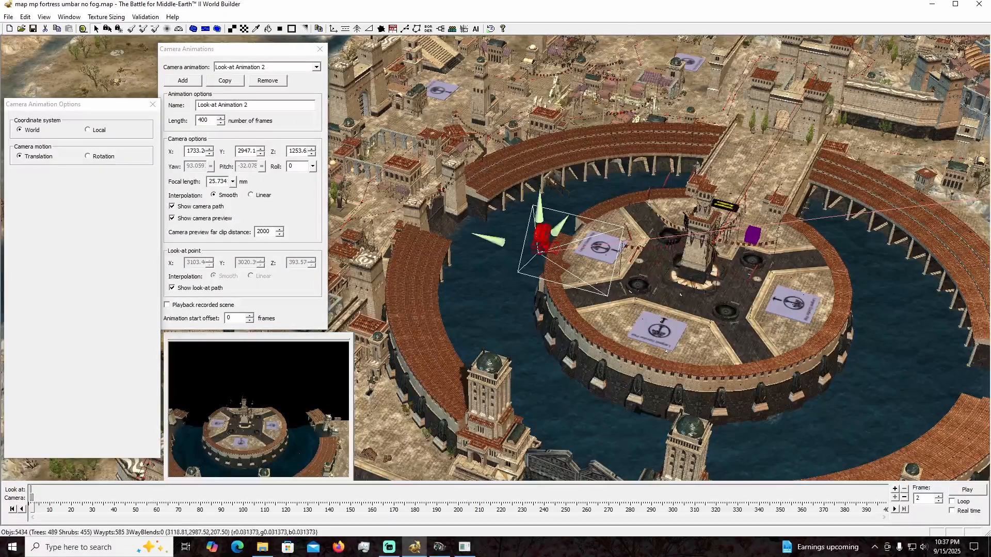
{"action": "right_click_drag", "start_coordinate": [759, 279], "coordinate": [728, 298]}
{"action": "mouse_move", "coordinate": [728, 298]}
{"action": "middle_mouse_down"}
{"action": "mouse_move", "coordinate": [748, 305]}
{"action": "mouse_move", "coordinate": [593, 246]}
{"action": "middle_mouse_up"}
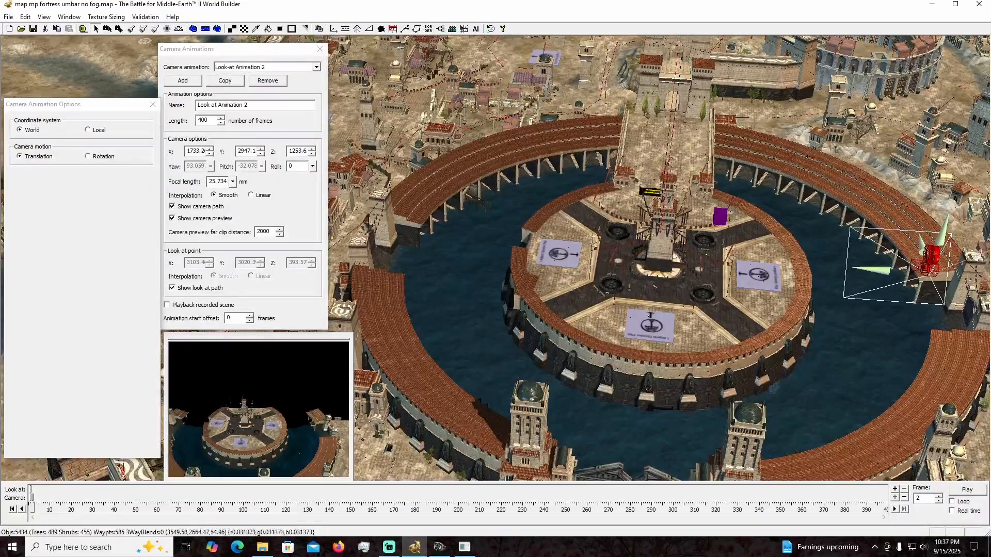
{"action": "right_click_drag", "start_coordinate": [753, 194], "coordinate": [645, 160]}
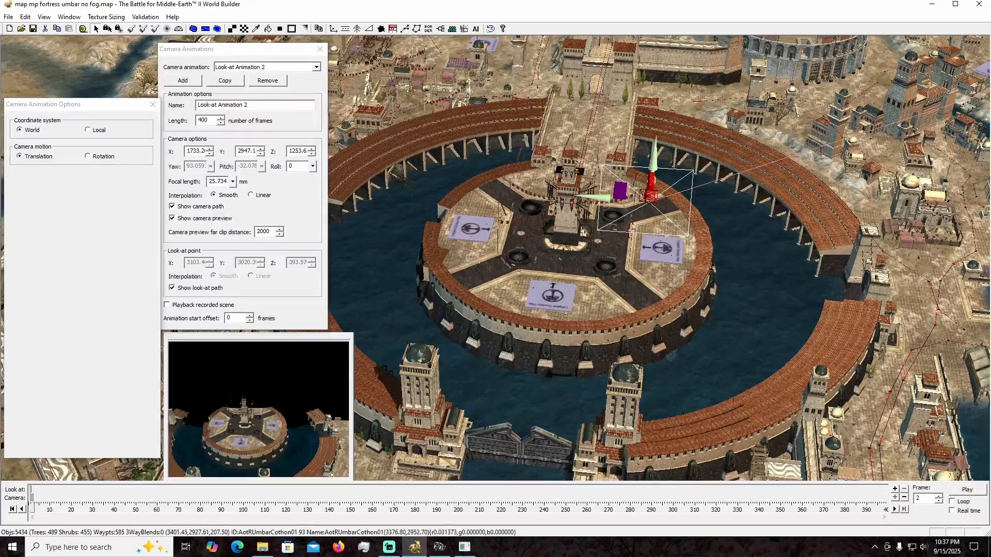
{"action": "right_click_drag", "start_coordinate": [582, 231], "coordinate": [553, 238]}
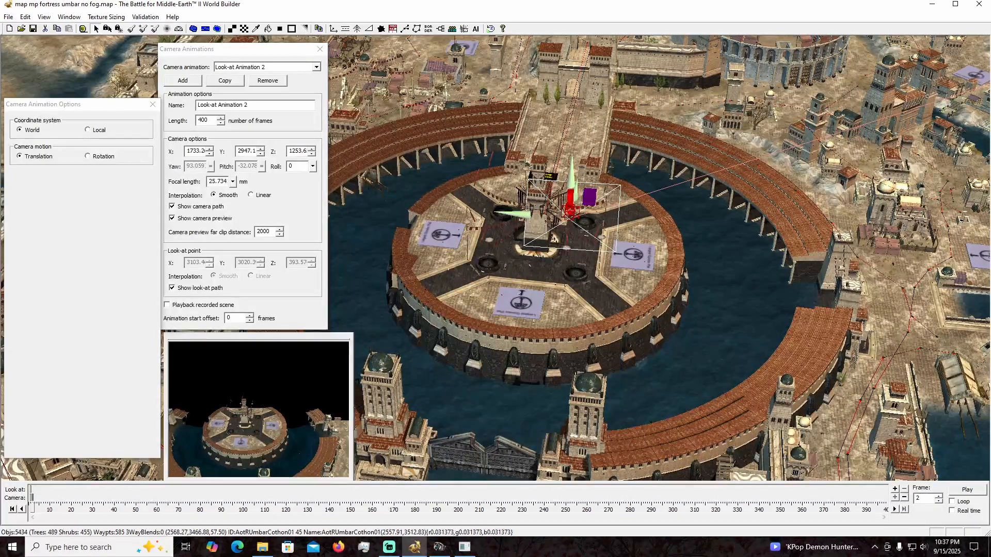
Try the second camera keyframe at about frame 130 and play the animation to judge its speed.
{"action": "left_click_drag", "start_coordinate": [33, 498], "coordinate": [218, 498]}
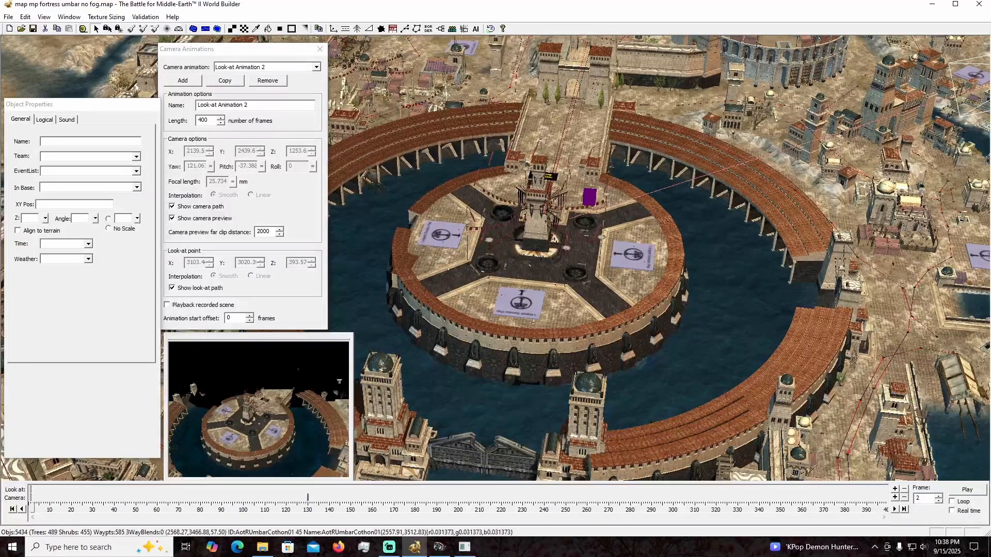
{"action": "left_click", "coordinate": [967, 490]}
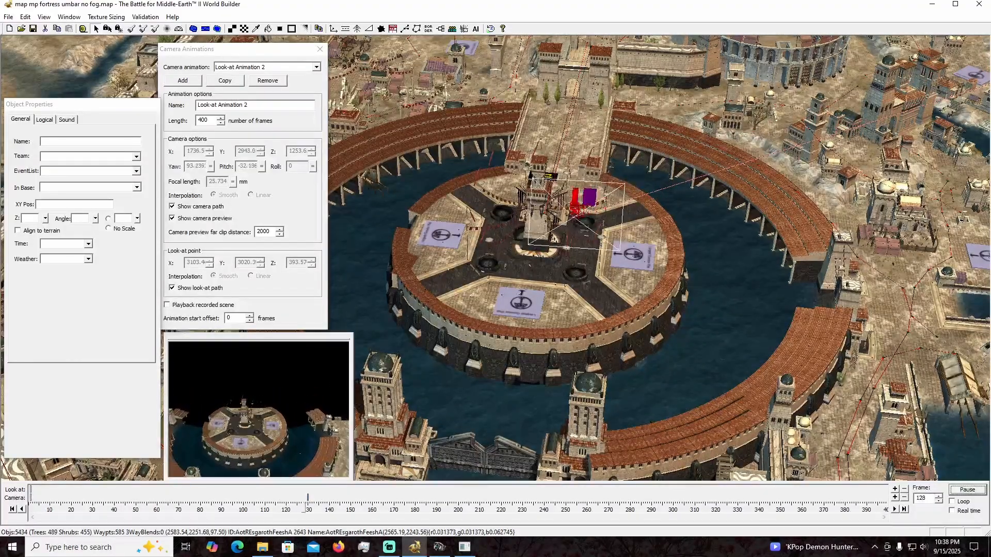
{"action": "key", "text": "space"}
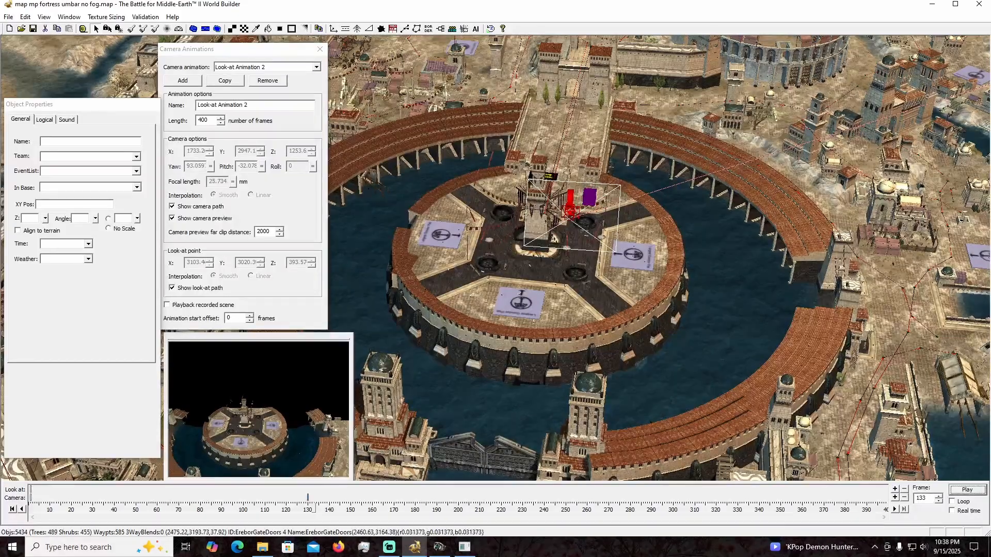
Try the second camera keyframe at about frame 269 and play the animation from its beginning.
{"action": "left_click_drag", "start_coordinate": [308, 497], "coordinate": [605, 498]}
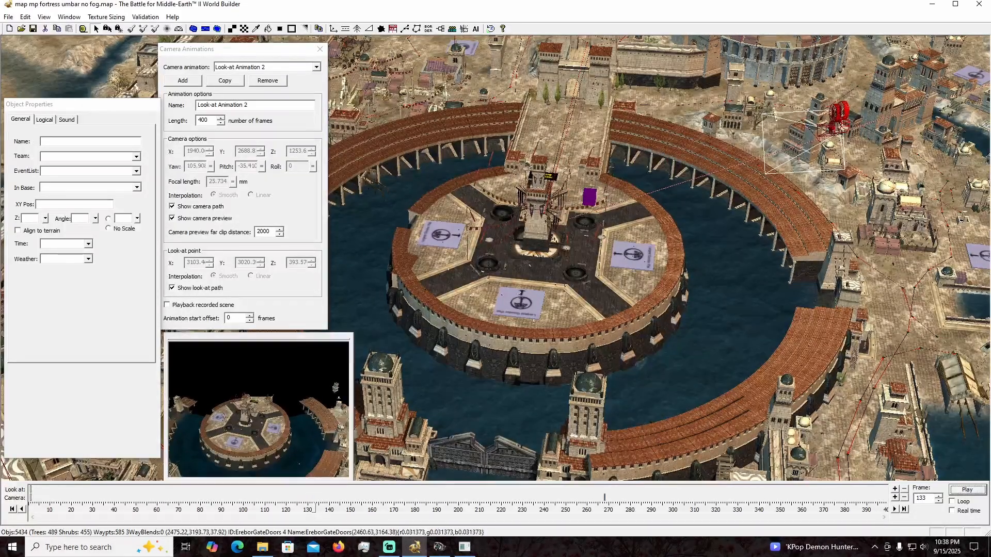
{"action": "left_click", "coordinate": [33, 509]}
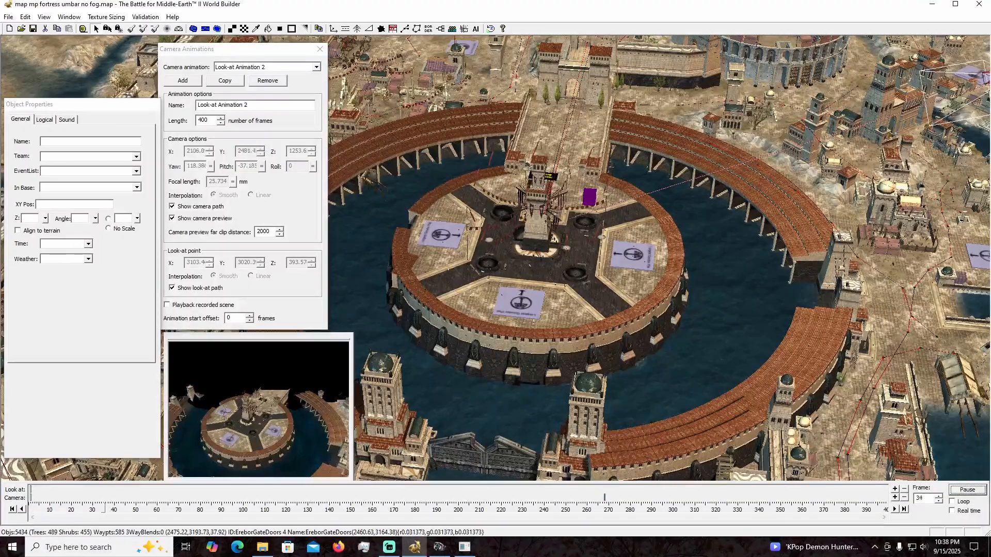
{"action": "key", "text": "space"}
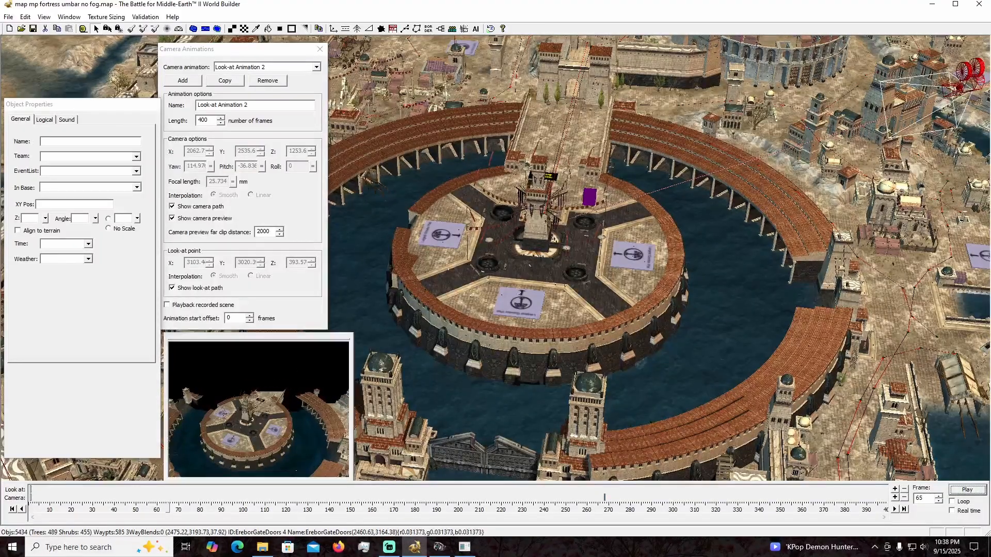
Place the second camera keyframe at about frame 93 and play the animation from the start up to it.
{"action": "mouse_move", "coordinate": [605, 497]}
{"action": "left_mouse_down"}
{"action": "mouse_move", "coordinate": [162, 497]}
{"action": "mouse_move", "coordinate": [228, 497]}
{"action": "left_mouse_up"}
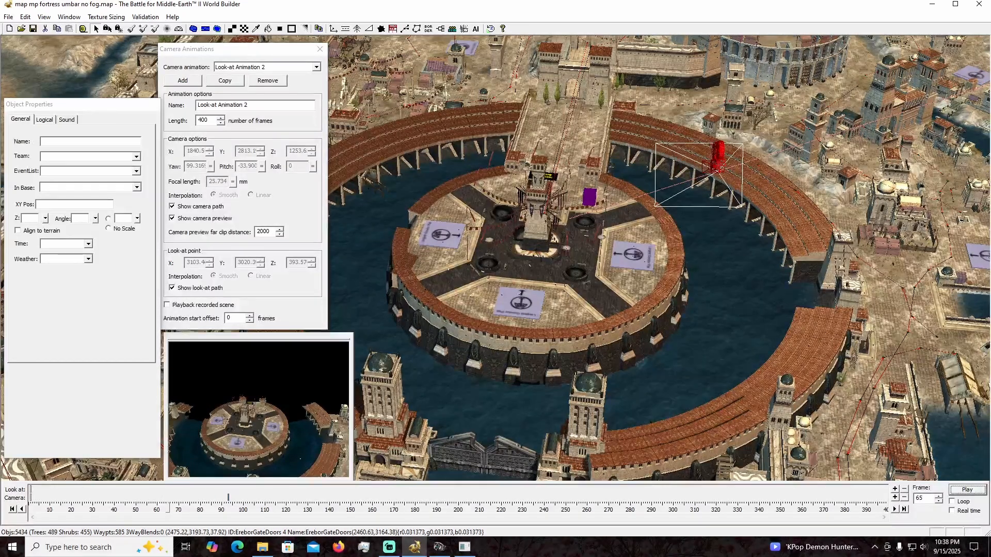
{"action": "left_click_drag", "start_coordinate": [168, 509], "coordinate": [33, 509]}
{"action": "left_click", "coordinate": [967, 490]}
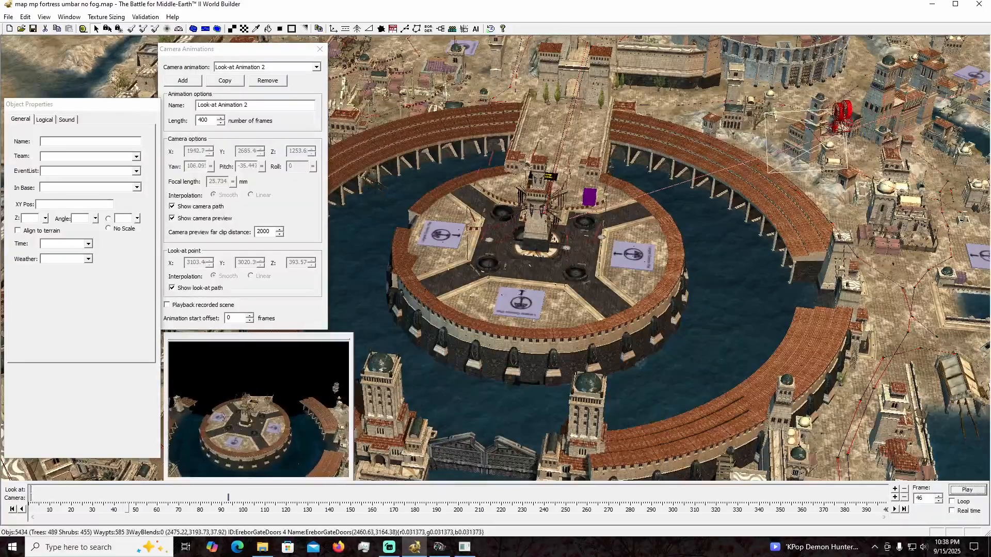
{"action": "left_click", "coordinate": [967, 490]}
Add another camera keyframe at frame 94 and move its camera further around the harbour, to about X 1591.1, Y 3508.4.
{"action": "left_click", "coordinate": [228, 498]}
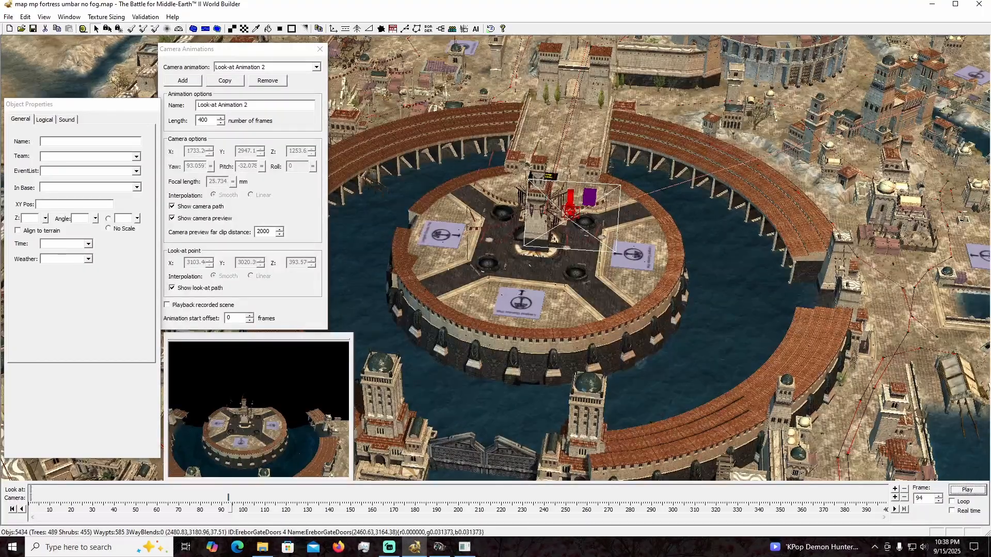
{"action": "left_click", "coordinate": [895, 497]}
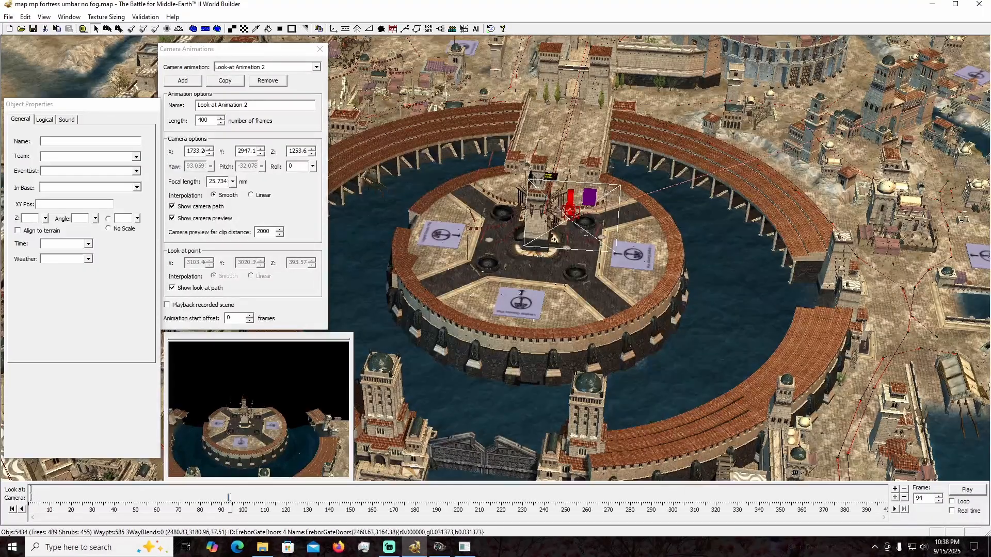
{"action": "middle_click_drag", "start_coordinate": [522, 292], "coordinate": [552, 311]}
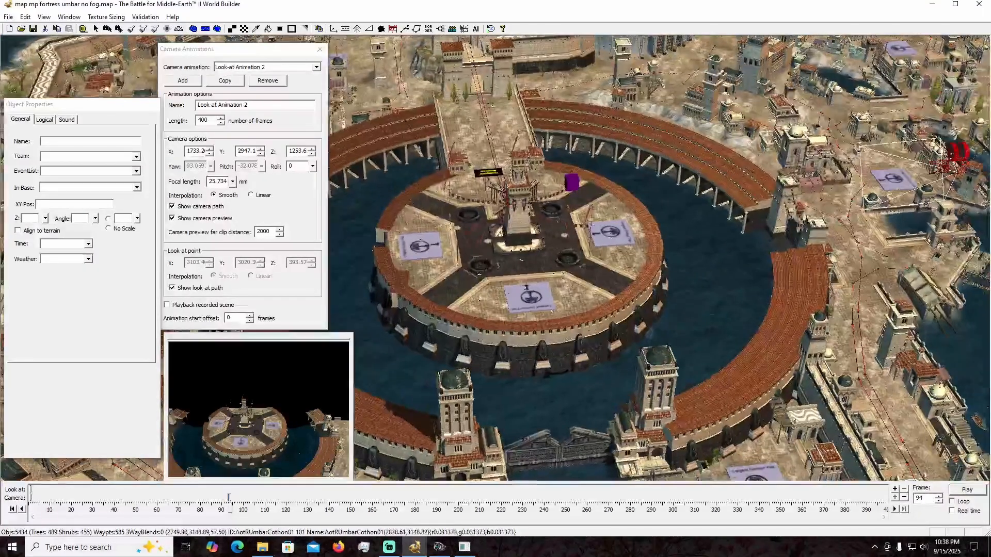
{"action": "middle_click_drag", "start_coordinate": [650, 335], "coordinate": [697, 331]}
{"action": "scroll", "coordinate": [697, 330], "scroll_direction": "down", "scroll_amount": 3}
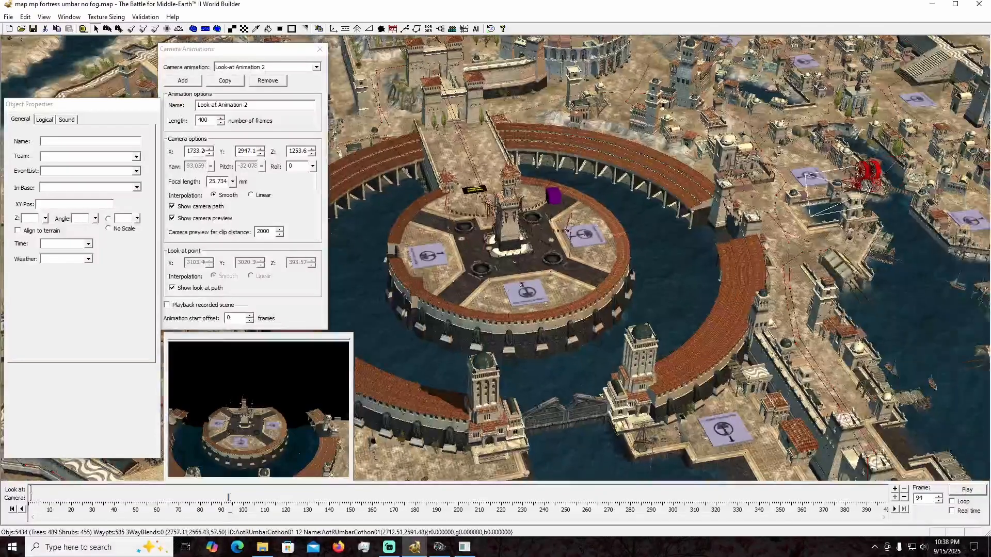
{"action": "left_click_drag", "start_coordinate": [869, 175], "coordinate": [539, 293]}
{"action": "scroll", "coordinate": [539, 293], "scroll_direction": "up", "scroll_amount": 2}
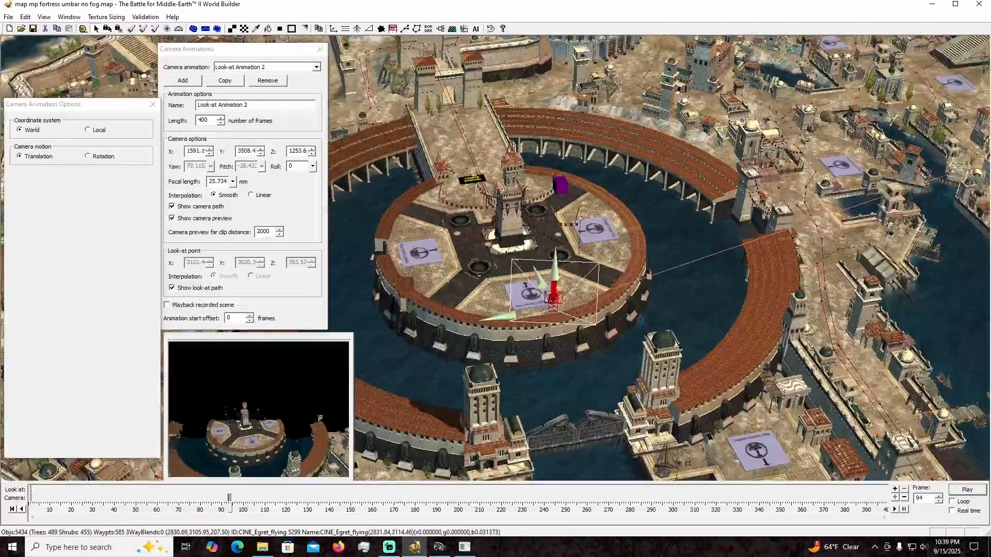
{"action": "scroll", "coordinate": [539, 294], "scroll_direction": "up", "scroll_amount": 3}
{"action": "middle_click_drag", "start_coordinate": [539, 293], "coordinate": [615, 299]}
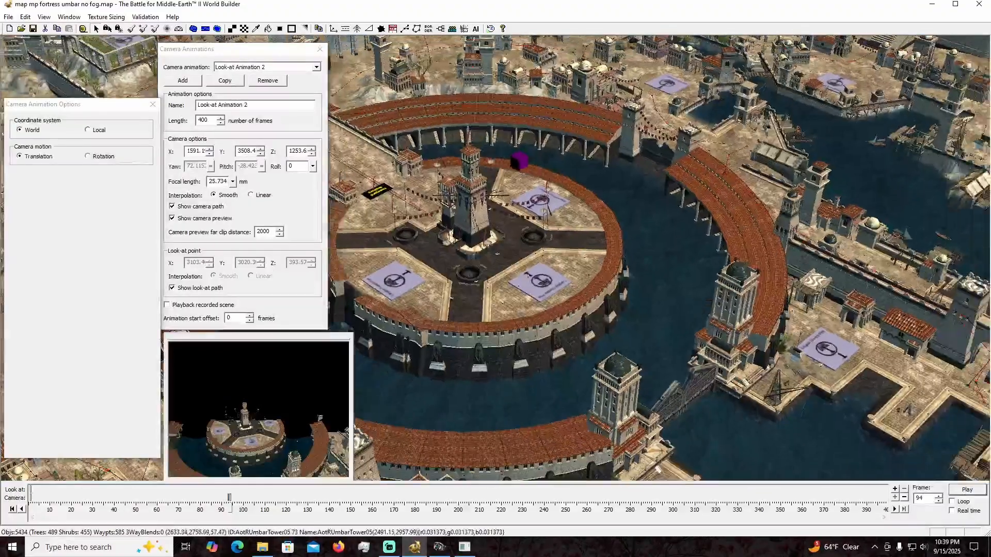
{"action": "scroll", "coordinate": [614, 299], "scroll_direction": "down", "scroll_amount": 3}
{"action": "right_click_drag", "start_coordinate": [614, 299], "coordinate": [570, 301]}
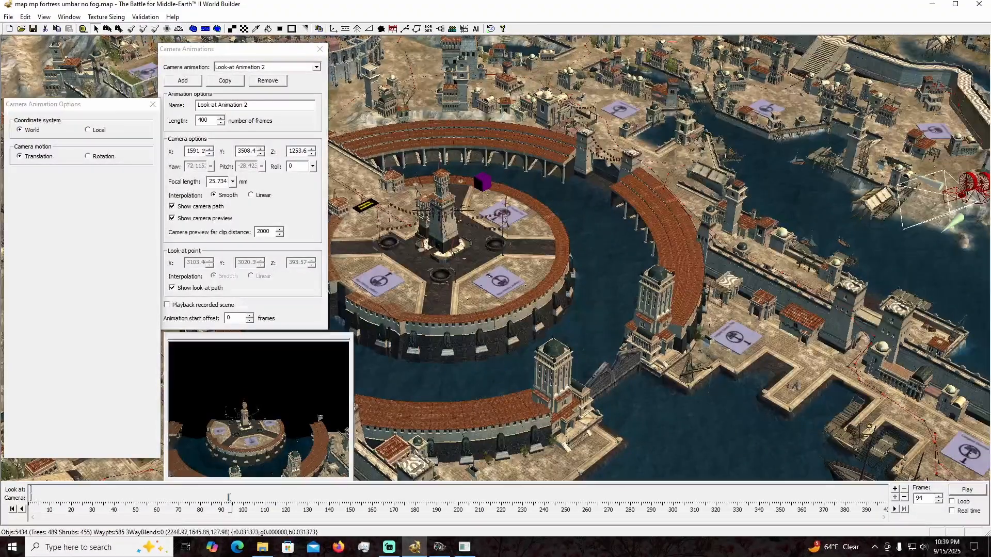
Move the frame 94 keyframe's camera around the harbour and lower it, to about X 1696, Y 3963.5, Z 866.
{"action": "left_click_drag", "start_coordinate": [951, 200], "coordinate": [916, 214]}
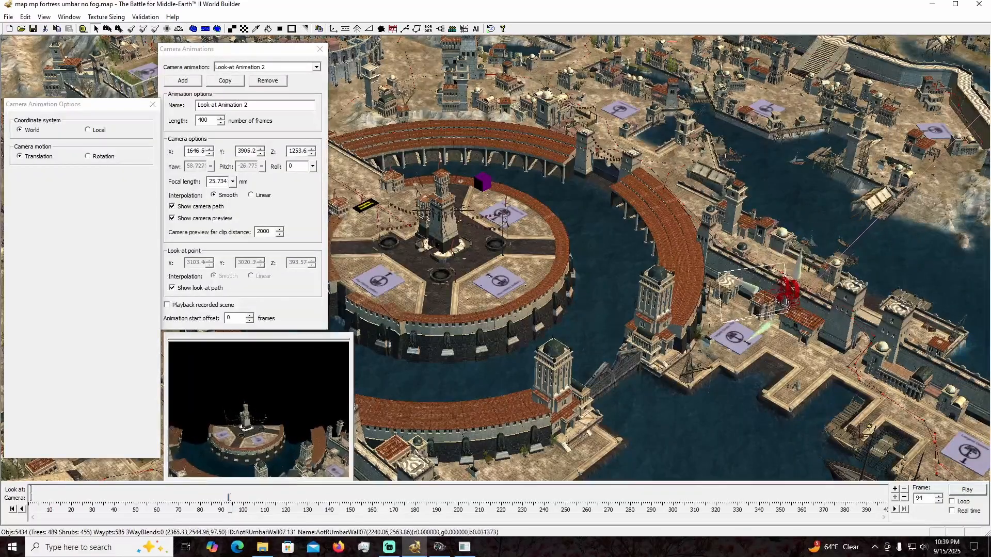
{"action": "left_click_drag", "start_coordinate": [787, 289], "coordinate": [697, 456]}
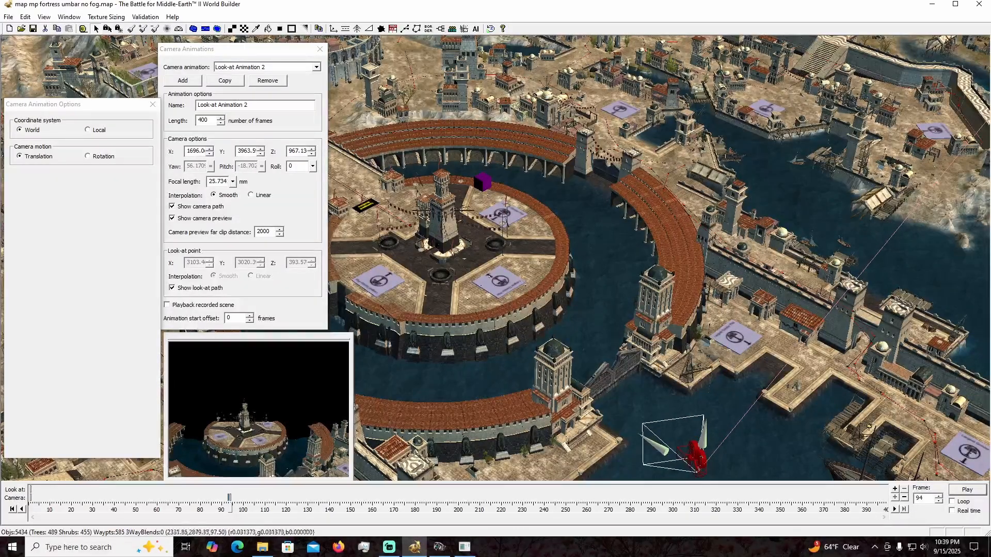
{"action": "right_click_drag", "start_coordinate": [698, 455], "coordinate": [698, 386]}
{"action": "left_click_drag", "start_coordinate": [697, 295], "coordinate": [693, 344]}
{"action": "scroll", "coordinate": [693, 345], "scroll_direction": "down", "scroll_amount": 2}
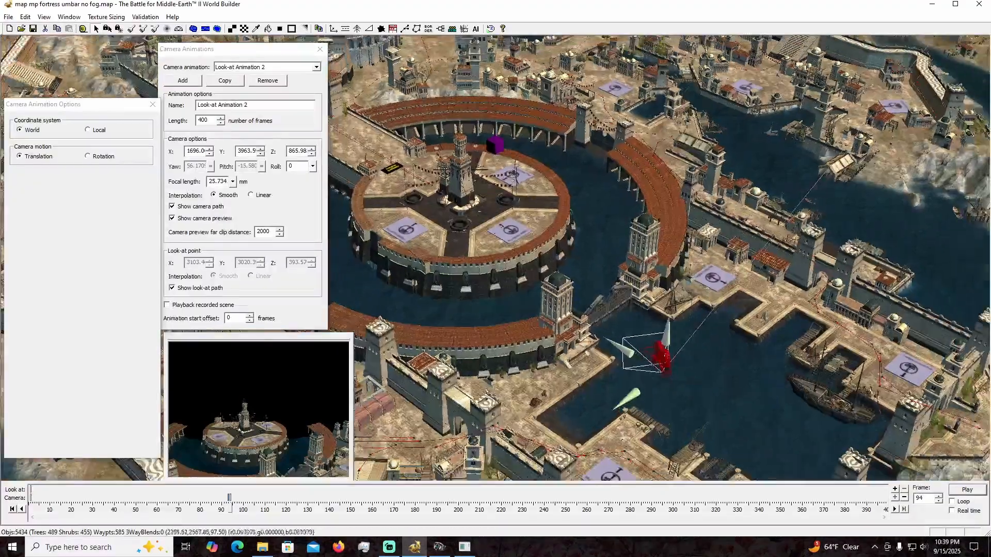
Shift the third camera keyframe from frame 94 along the timeline to about frame 218.
{"action": "right_click_drag", "start_coordinate": [693, 345], "coordinate": [532, 459]}
{"action": "middle_click_drag", "start_coordinate": [603, 170], "coordinate": [656, 157]}
{"action": "right_click_drag", "start_coordinate": [671, 196], "coordinate": [447, 413]}
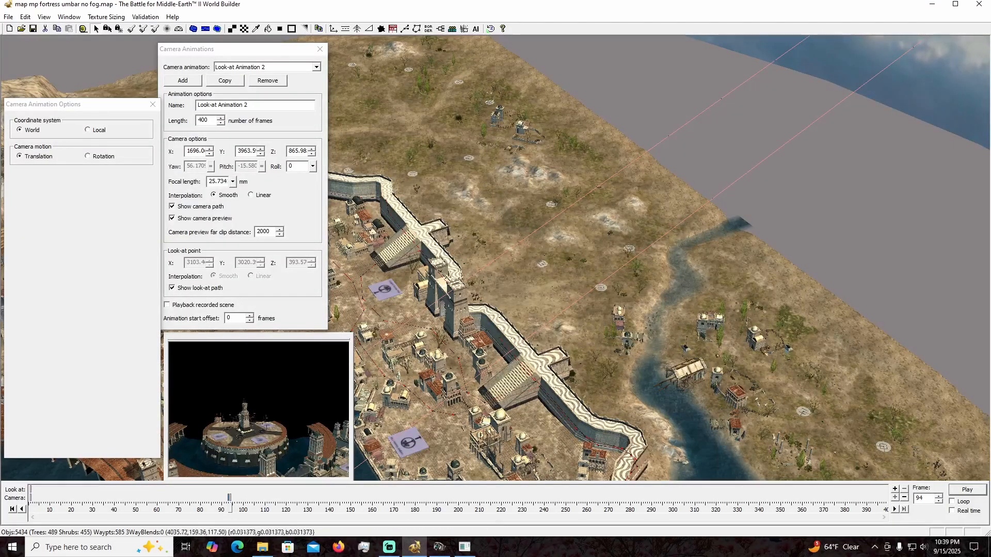
{"action": "right_click_drag", "start_coordinate": [447, 413], "coordinate": [660, 281]}
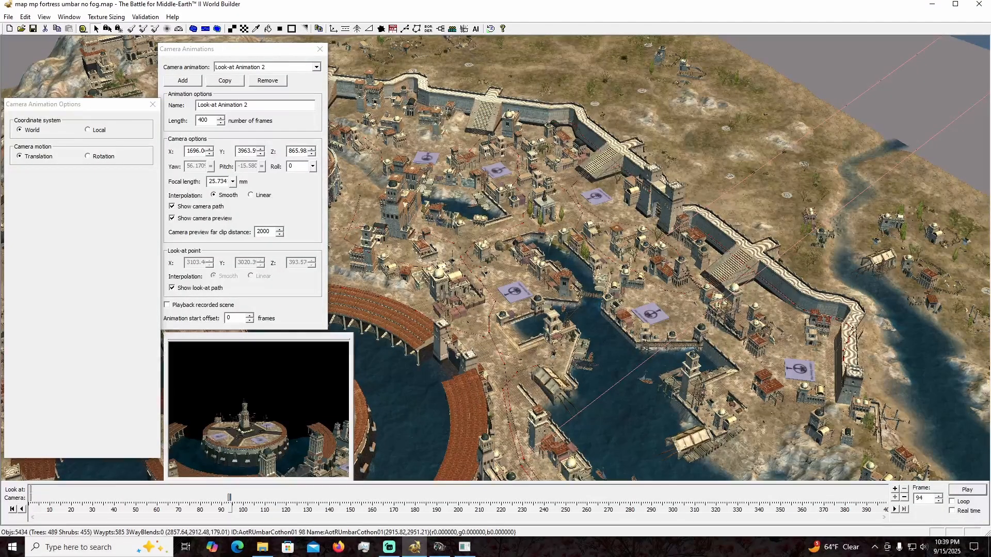
{"action": "left_click_drag", "start_coordinate": [230, 497], "coordinate": [488, 498]}
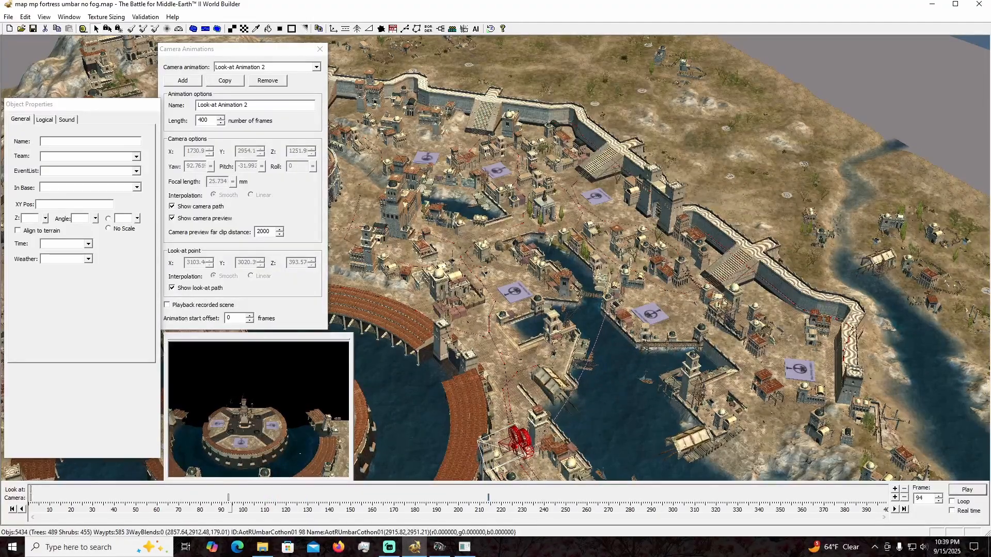
Play the animation from frame 1 through to the third camera keyframe to review the camera's movement.
{"action": "scroll", "coordinate": [547, 351], "scroll_direction": "up", "scroll_amount": 4}
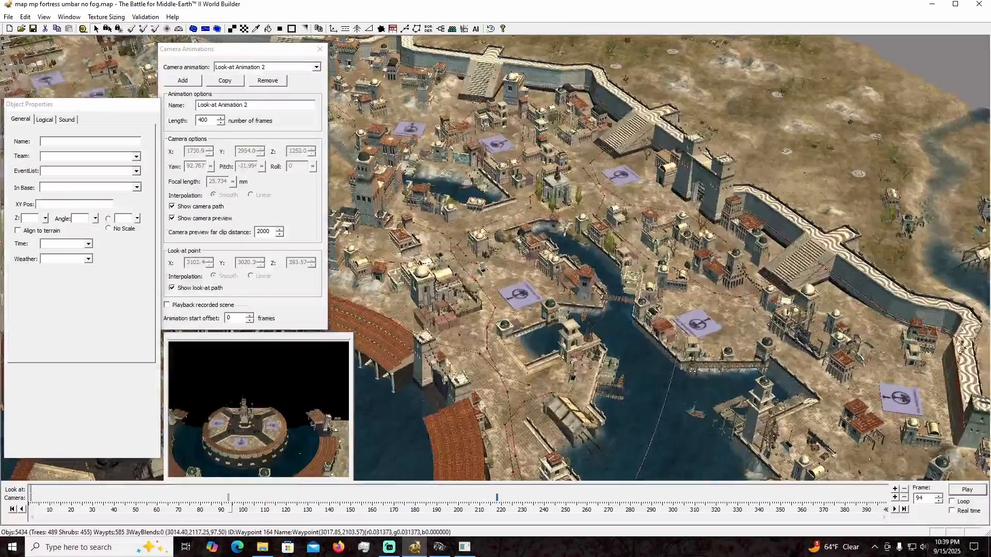
{"action": "middle_click_drag", "start_coordinate": [547, 351], "coordinate": [612, 351]}
{"action": "right_click_drag", "start_coordinate": [612, 351], "coordinate": [544, 295]}
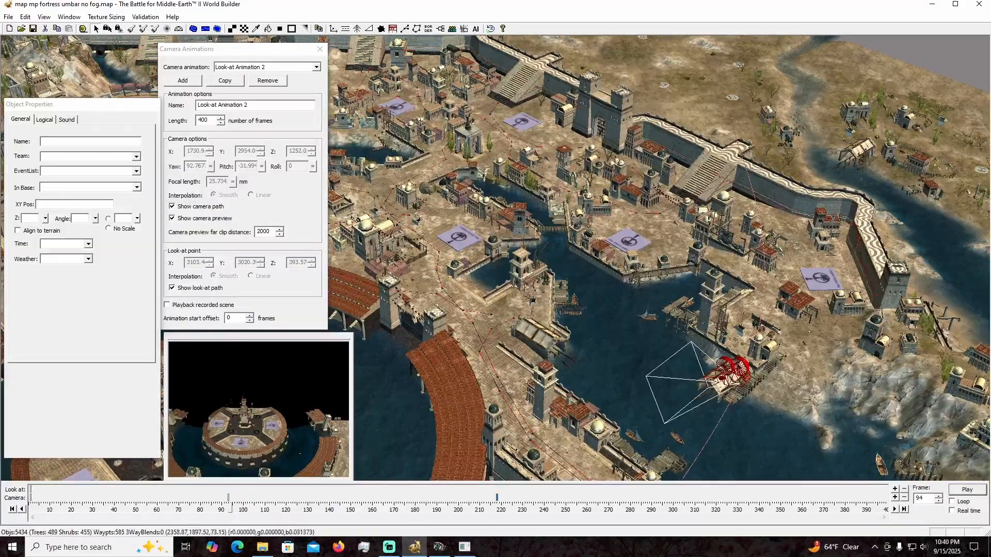
{"action": "right_click_drag", "start_coordinate": [543, 294], "coordinate": [650, 183]}
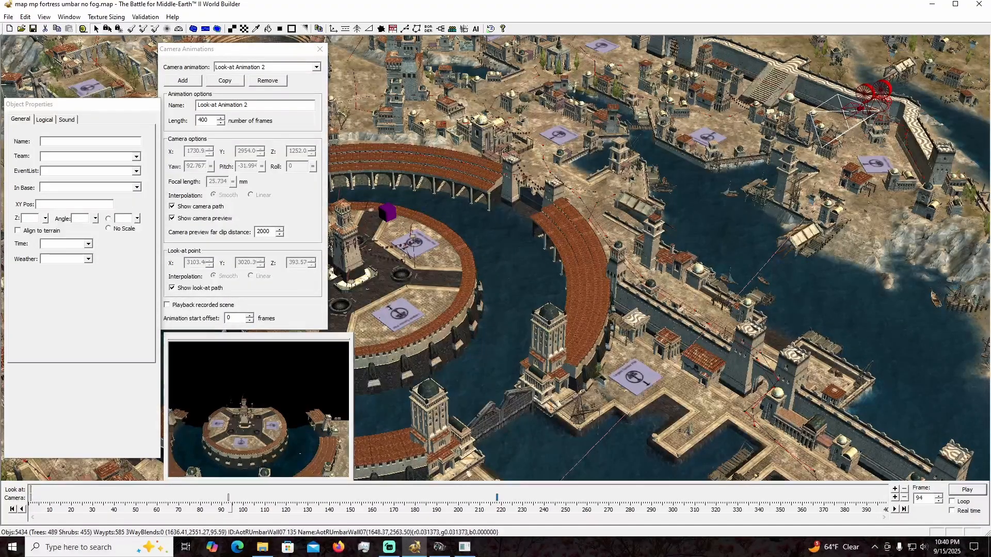
{"action": "left_click_drag", "start_coordinate": [231, 509], "coordinate": [30, 508]}
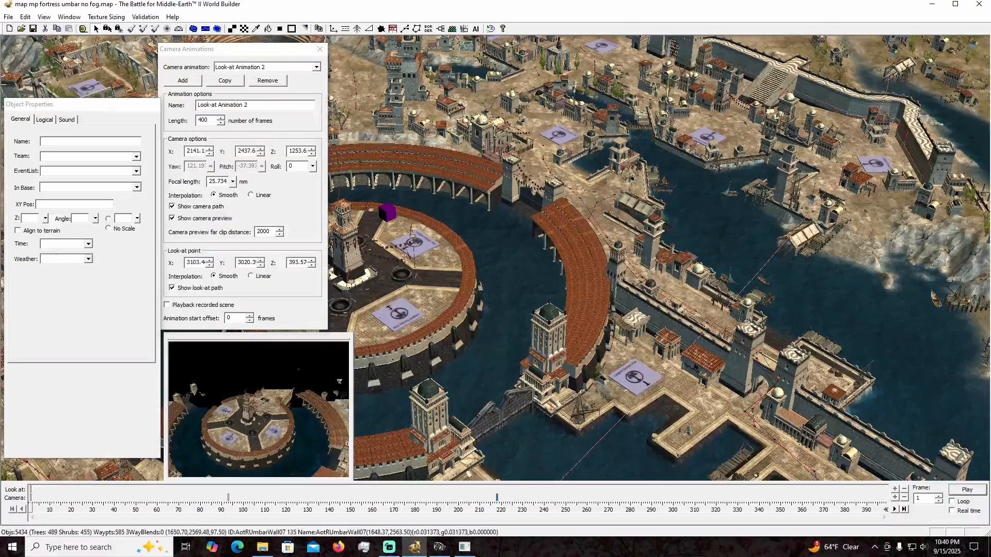
{"action": "left_click", "coordinate": [968, 490]}
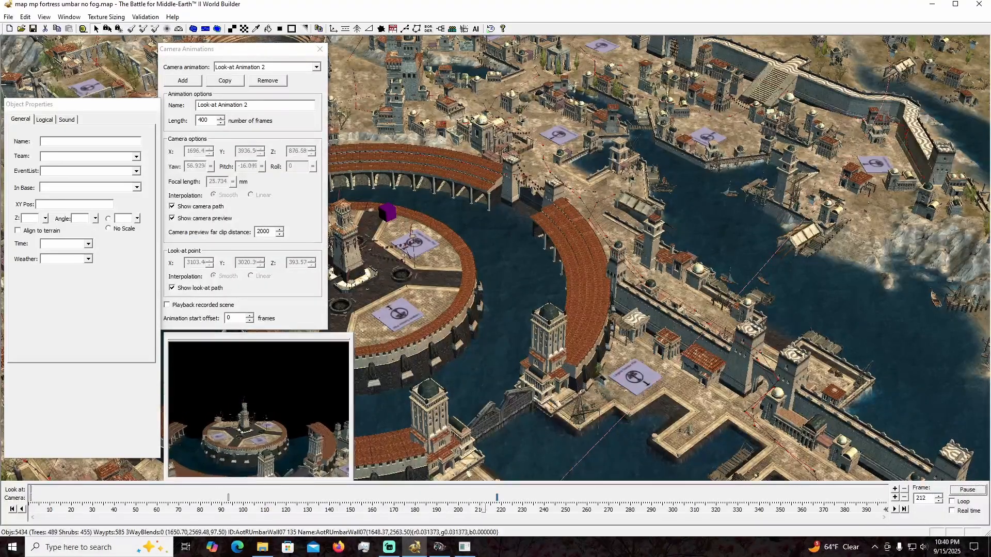
{"action": "left_click", "coordinate": [968, 490]}
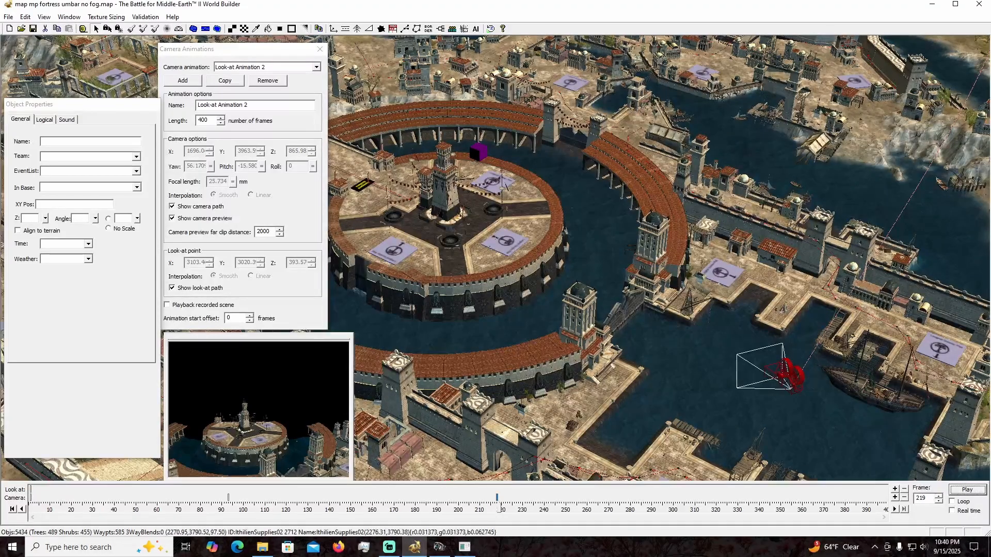
Move the camera at frame 218 along the harbour to about X 2363.7 and play the animation from frame 93.
{"action": "key", "text": "Left"}
{"action": "key", "text": "Left"}
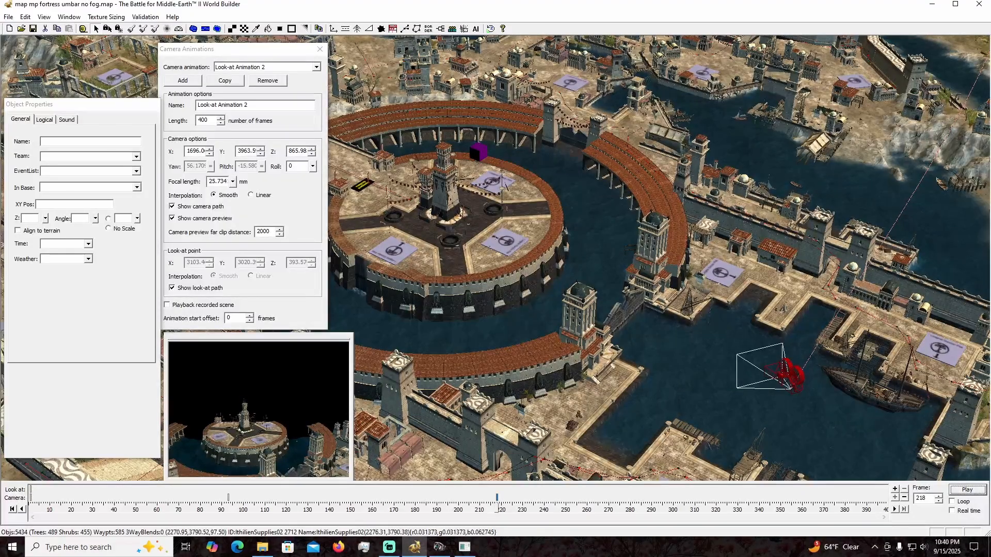
{"action": "left_click", "coordinate": [791, 374]}
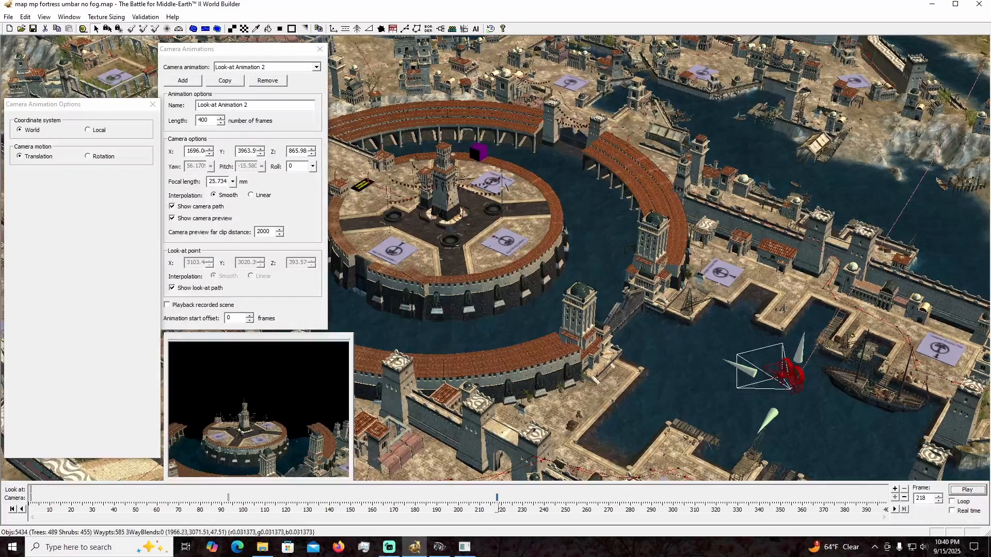
{"action": "middle_click_drag", "start_coordinate": [792, 374], "coordinate": [815, 351]}
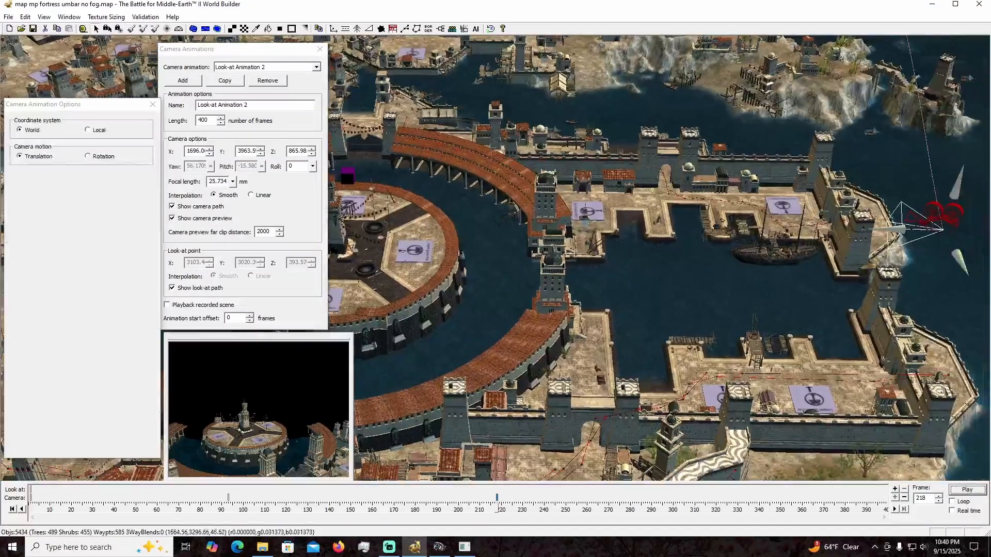
{"action": "left_click_drag", "start_coordinate": [940, 217], "coordinate": [616, 211]}
{"action": "right_click_drag", "start_coordinate": [618, 212], "coordinate": [756, 203]}
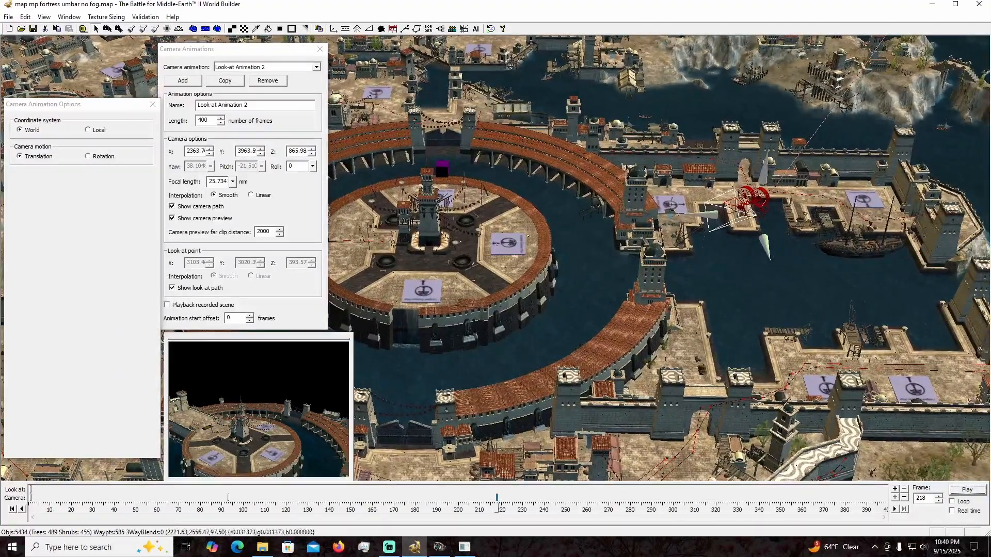
{"action": "right_click_drag", "start_coordinate": [723, 173], "coordinate": [679, 166]}
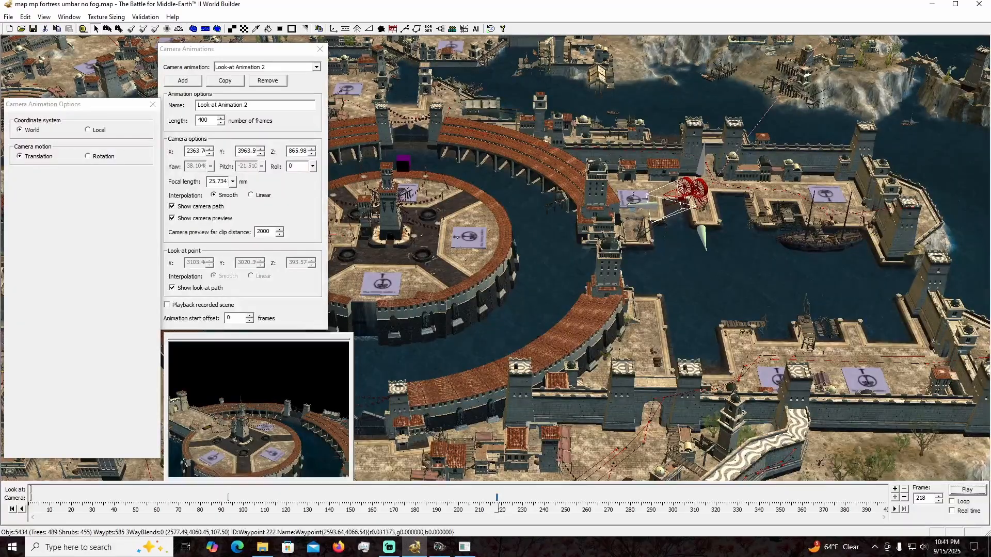
{"action": "left_click", "coordinate": [12, 510]}
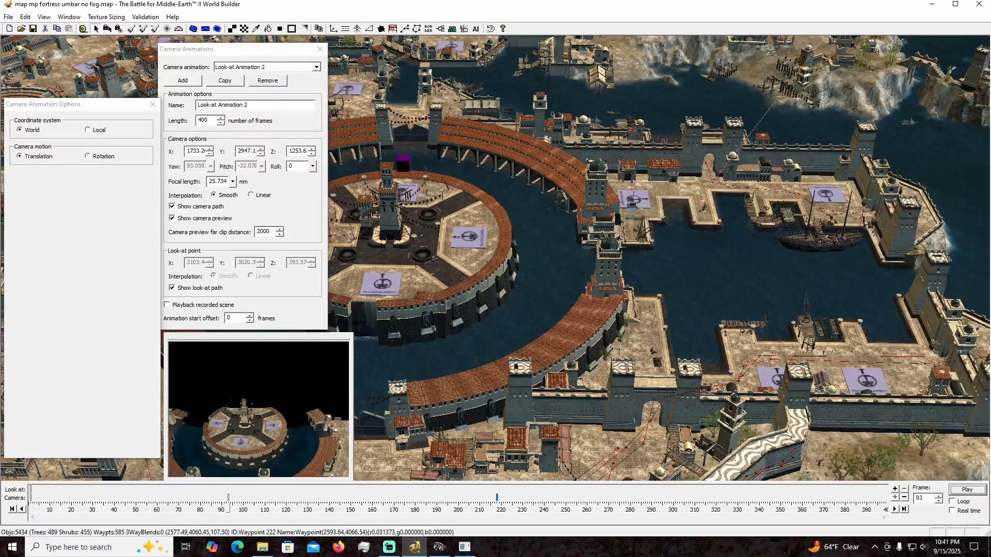
{"action": "left_click", "coordinate": [967, 490]}
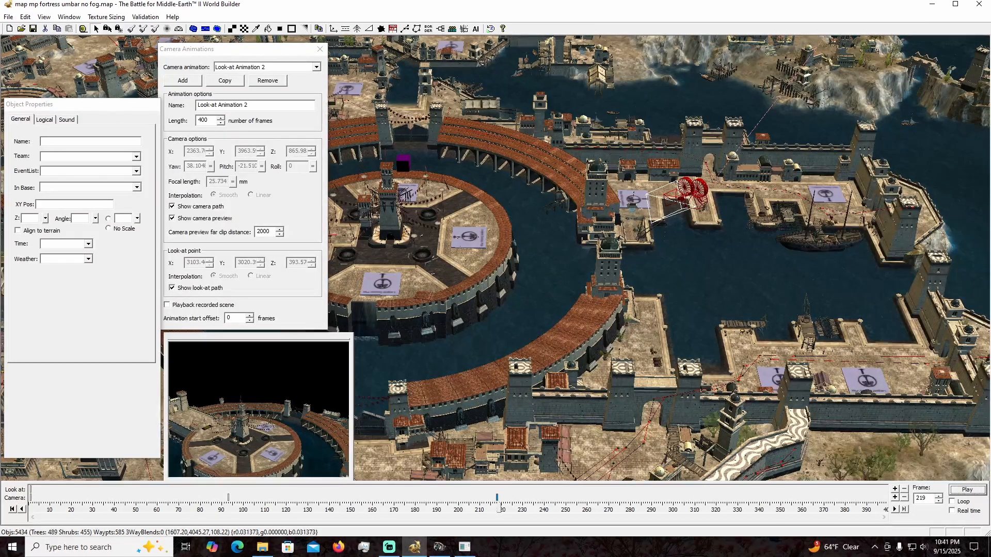
Add a camera keyframe at frame 219 and remove it again.
{"action": "left_click", "coordinate": [895, 498]}
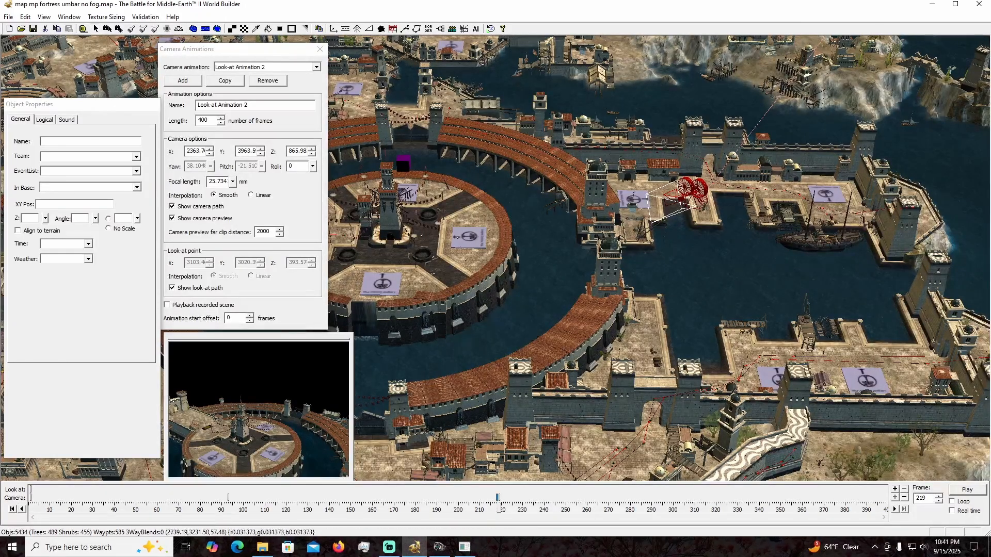
{"action": "right_click_drag", "start_coordinate": [384, 374], "coordinate": [506, 337]}
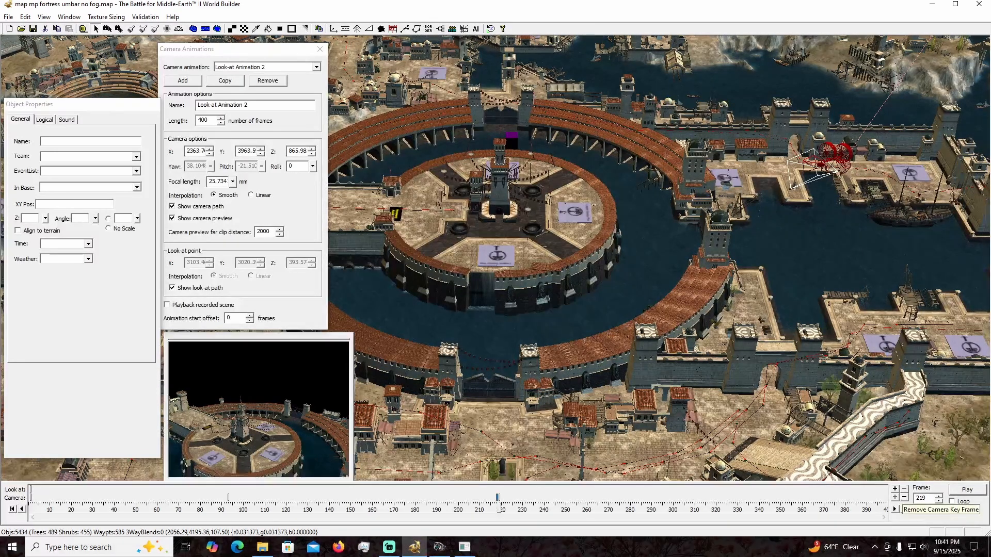
{"action": "left_click", "coordinate": [904, 497]}
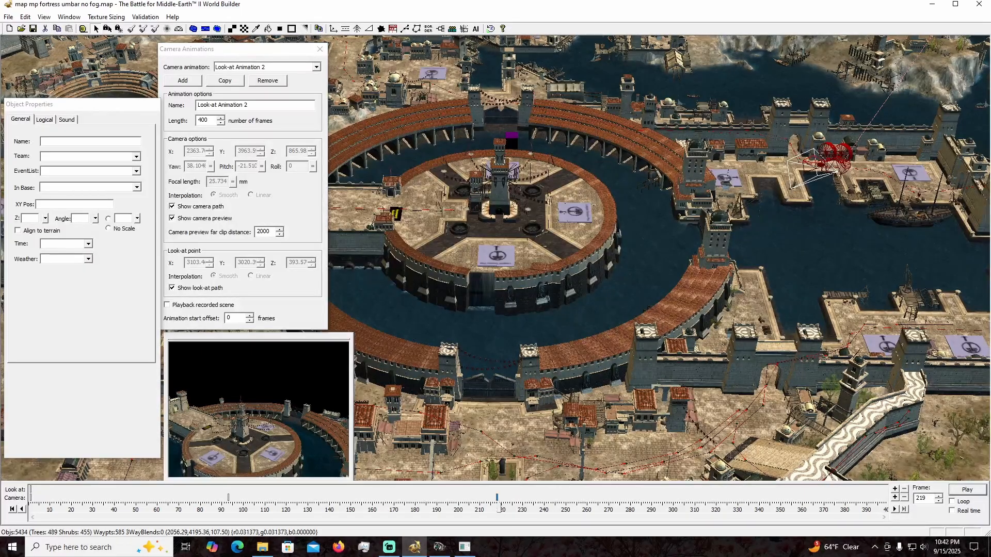
Add a look-at keyframe at frame 2 and move its look-at point away from the tower to about X 2271.6, Y 2207.6.
{"action": "left_click_drag", "start_coordinate": [499, 509], "coordinate": [29, 508]}
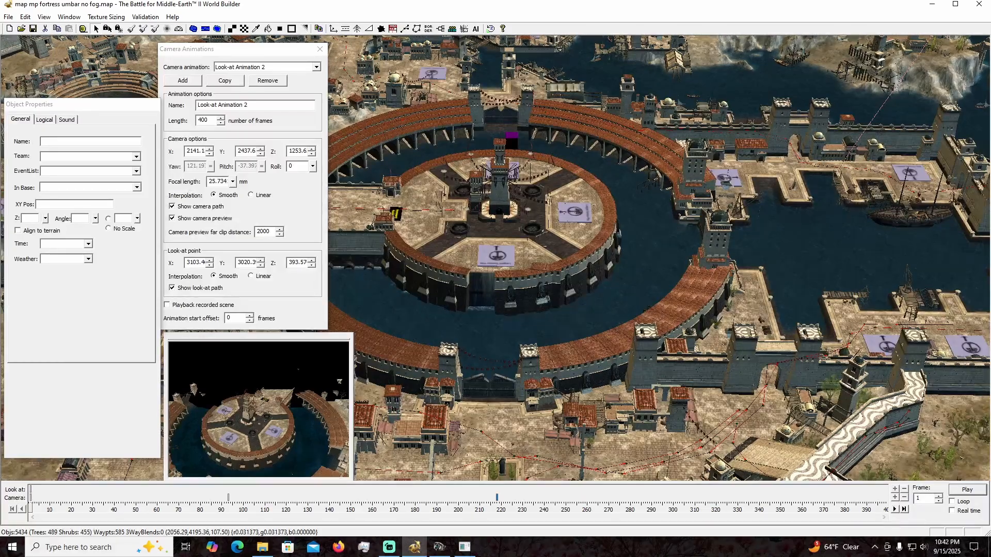
{"action": "left_click_drag", "start_coordinate": [30, 508], "coordinate": [32, 508]}
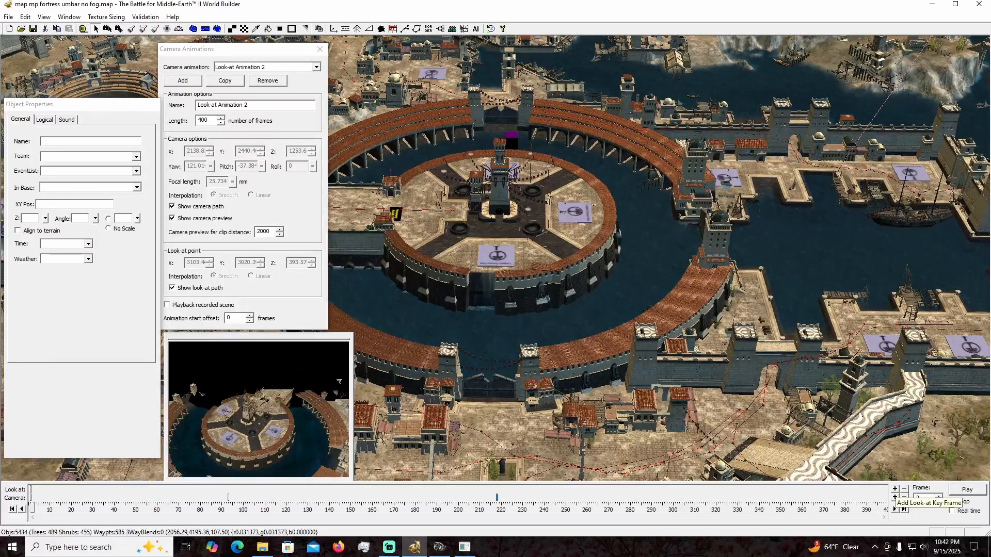
{"action": "left_click", "coordinate": [895, 489]}
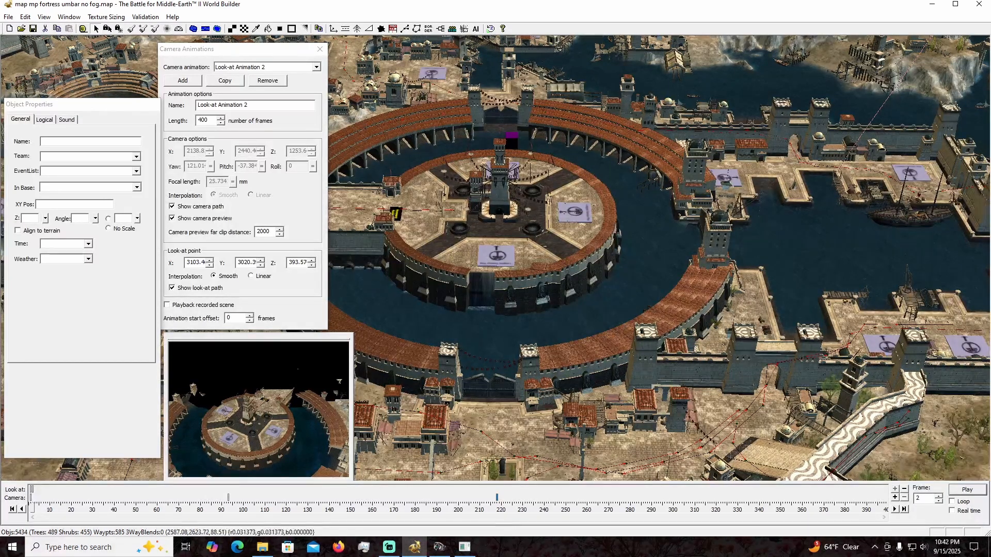
{"action": "left_click", "coordinate": [512, 141]}
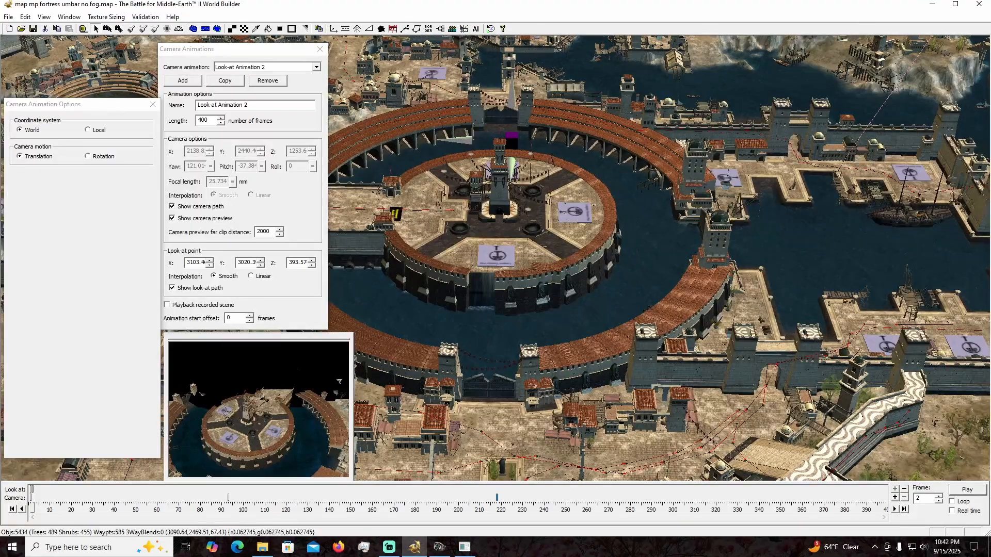
{"action": "mouse_move", "coordinate": [511, 141]}
{"action": "left_mouse_down"}
{"action": "mouse_move", "coordinate": [525, 103]}
{"action": "mouse_move", "coordinate": [576, 70]}
{"action": "mouse_move", "coordinate": [628, 49]}
{"action": "mouse_move", "coordinate": [729, 41]}
{"action": "left_mouse_up"}
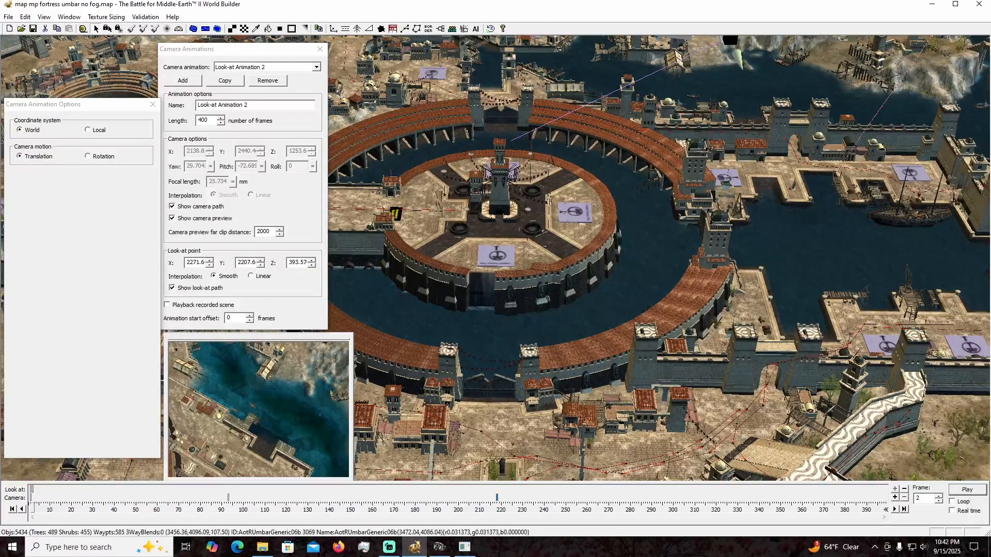
Shift the new look-at keyframe to about frame 93, in line with the second camera keyframe, and play the animation.
{"action": "left_click_drag", "start_coordinate": [32, 490], "coordinate": [243, 489]}
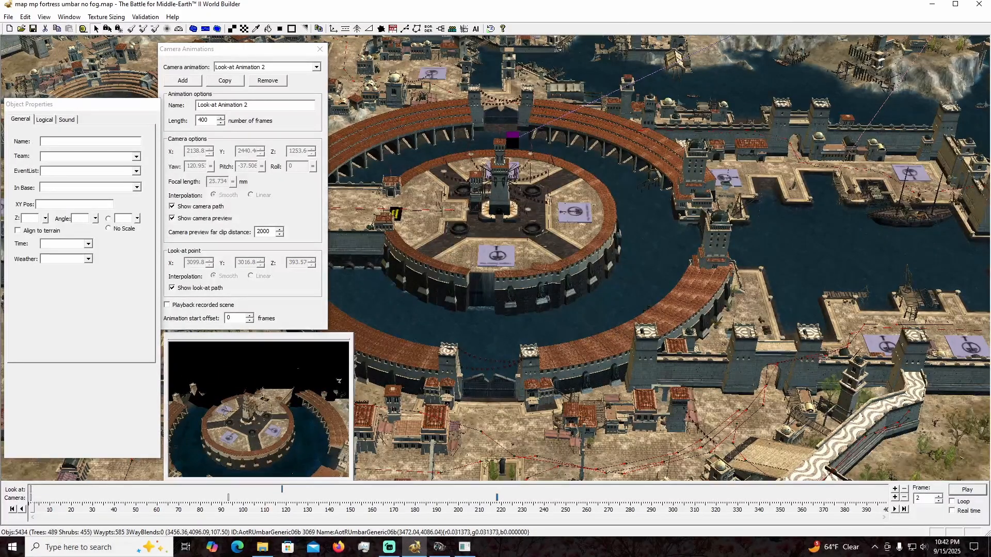
{"action": "left_click_drag", "start_coordinate": [236, 489], "coordinate": [230, 489]}
{"action": "left_click", "coordinate": [967, 490]}
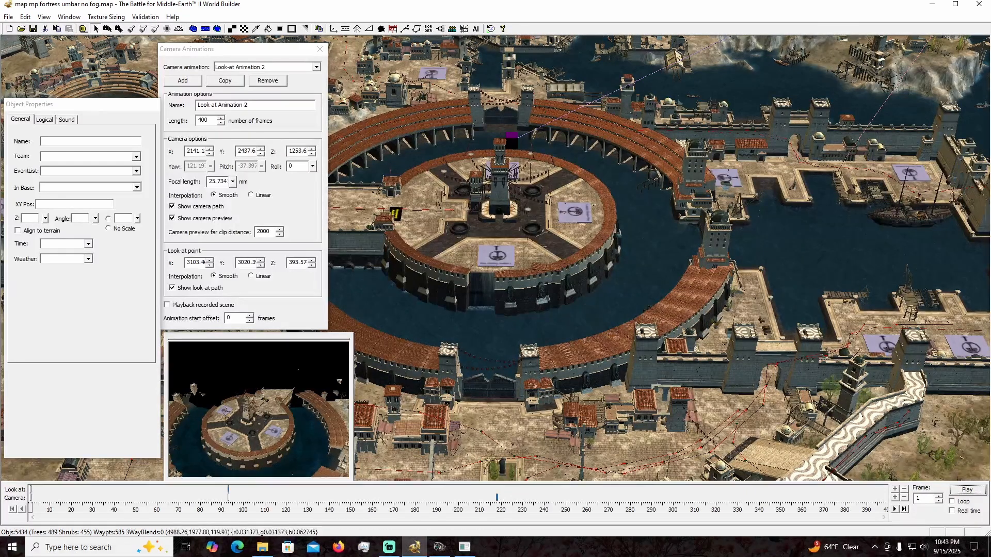
Save the Umbar fortress map.
{"action": "key", "text": "alt"}
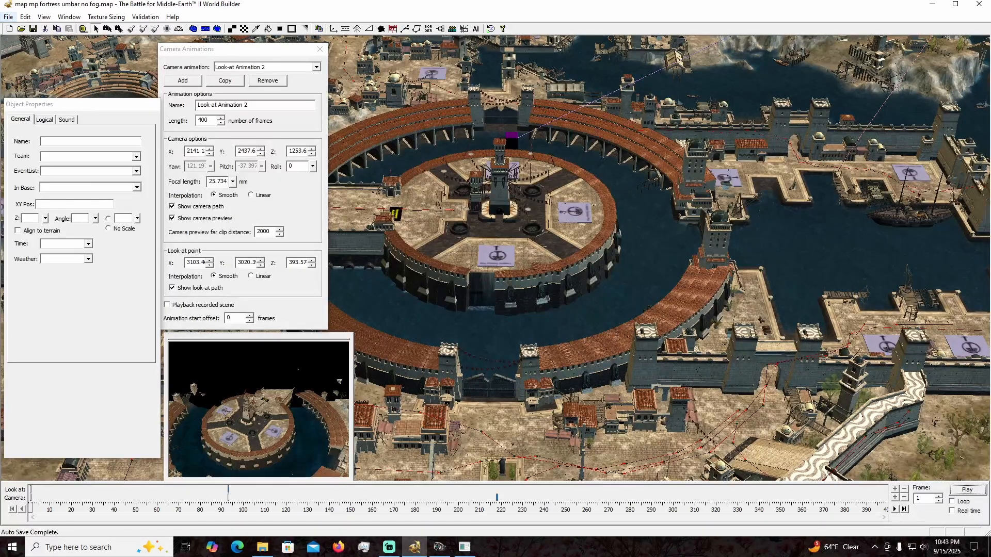
{"action": "left_click", "coordinate": [8, 17]}
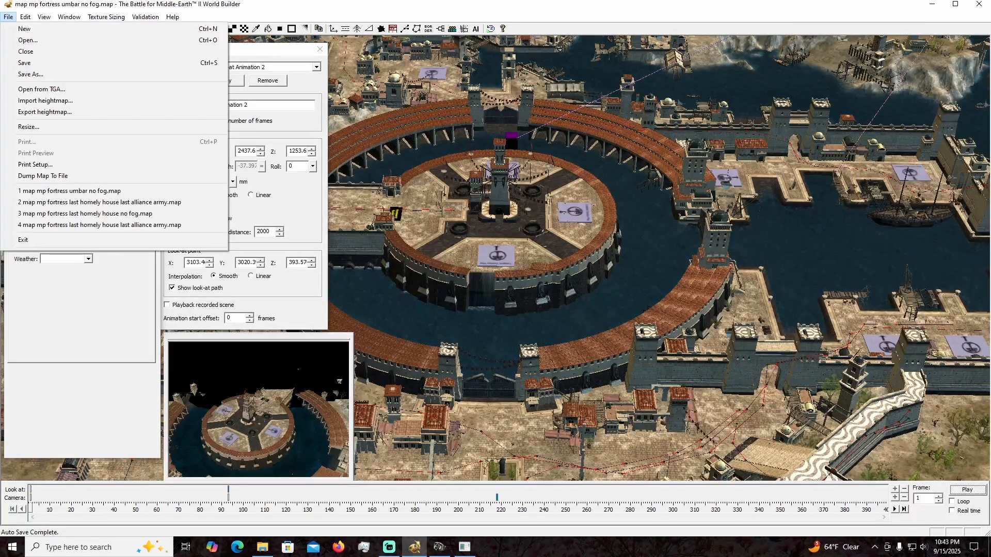
{"action": "key", "text": "Down"}
{"action": "key", "text": "Down"}
{"action": "key", "text": "Down"}
{"action": "key", "text": "Down"}
{"action": "key", "text": "Return"}
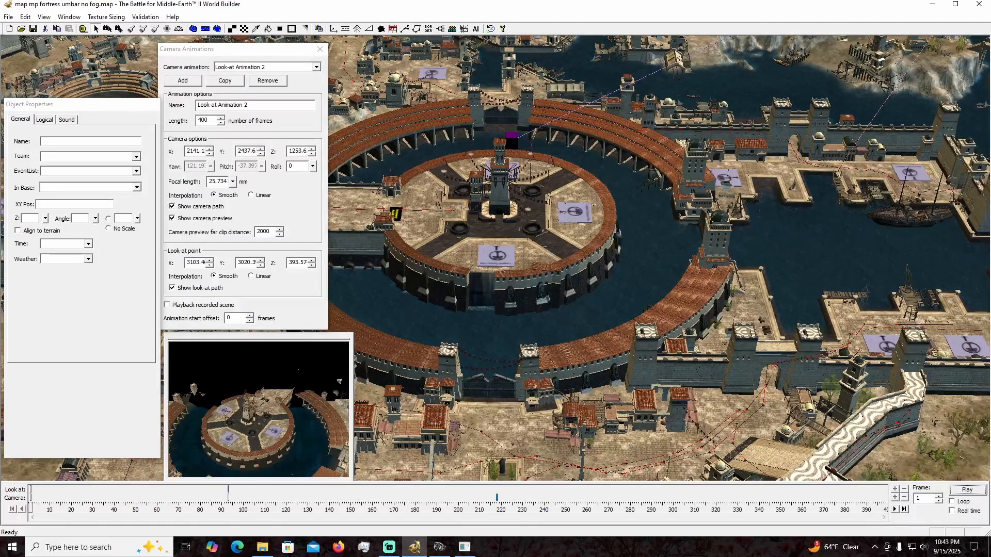
Open Player_1's Script 5 from the map scripts and display the actions it runs when its conditions are true.
{"action": "left_click", "coordinate": [441, 29]}
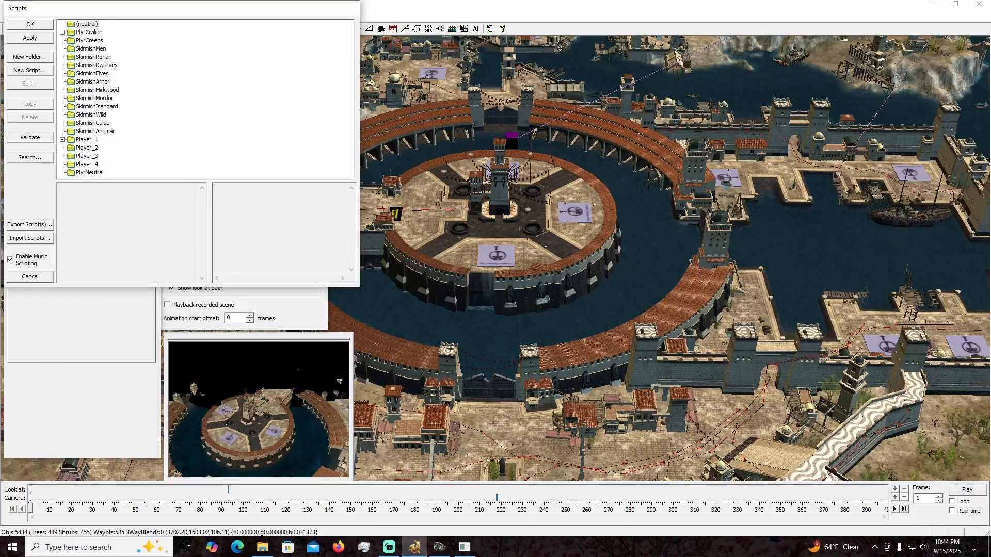
{"action": "left_click", "coordinate": [62, 140]}
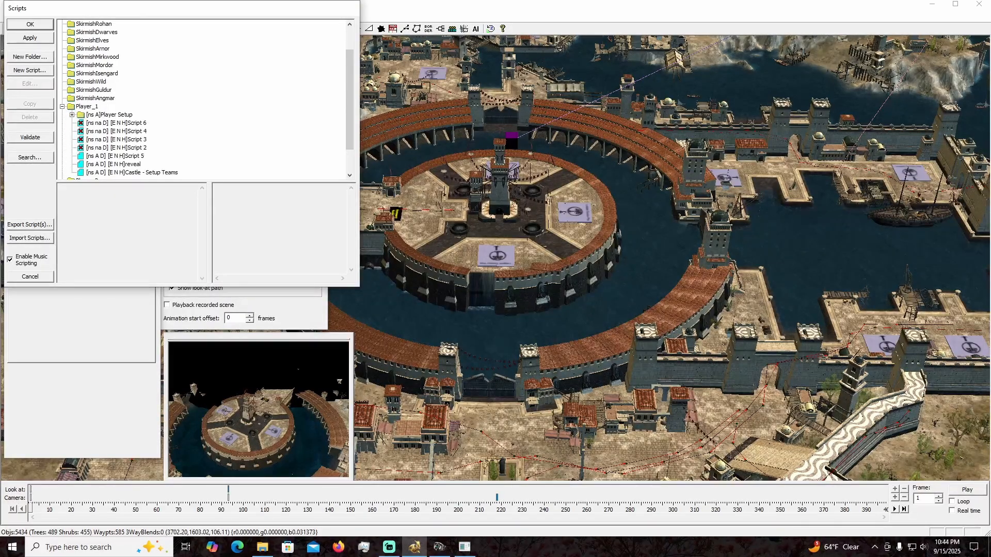
{"action": "left_click", "coordinate": [115, 156]}
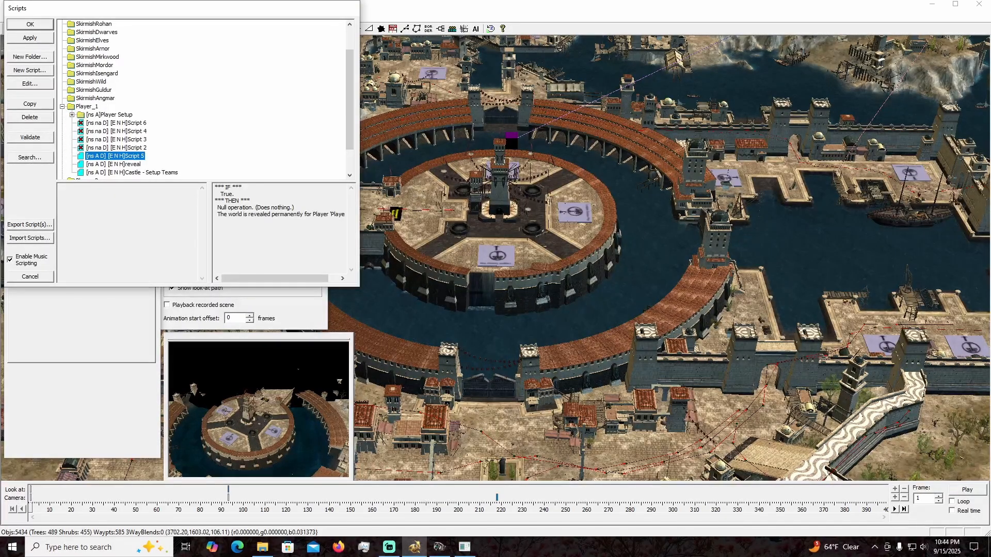
{"action": "double_click", "coordinate": [115, 156]}
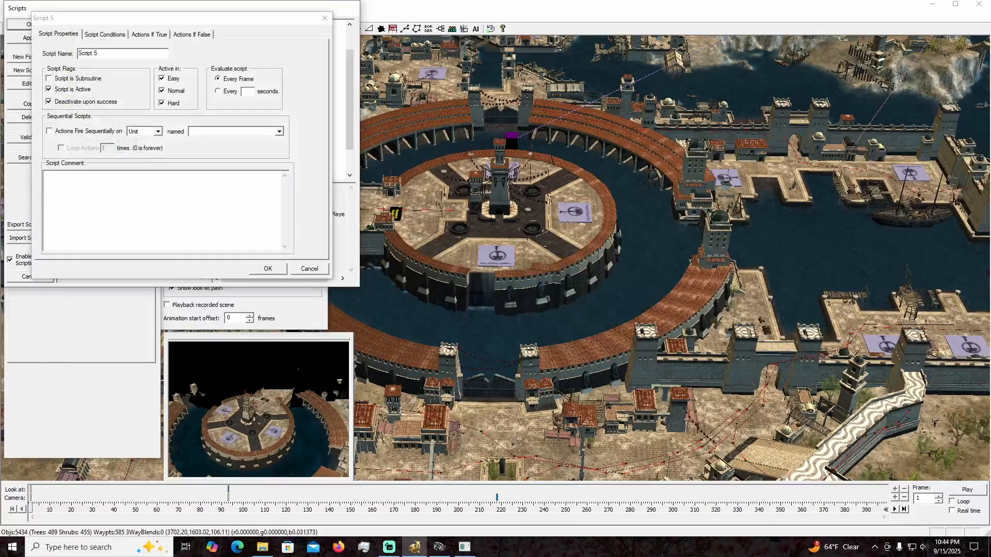
{"action": "left_click", "coordinate": [149, 34]}
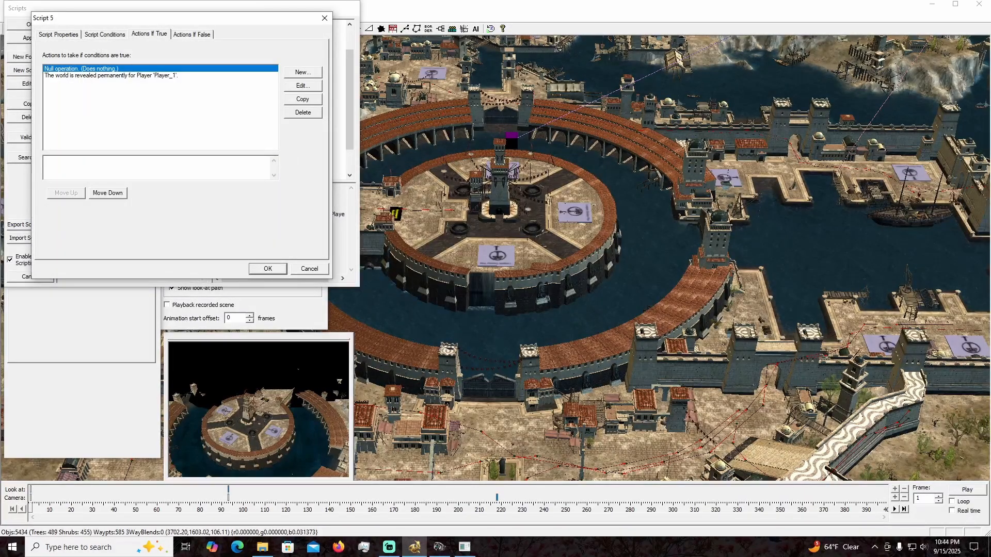
Set the player of Script 5's permanent map reveal action to Player_1 and accept the script.
{"action": "double_click", "coordinate": [111, 75]}
{"action": "scroll", "coordinate": [161, 189], "scroll_direction": "up", "scroll_amount": 3}
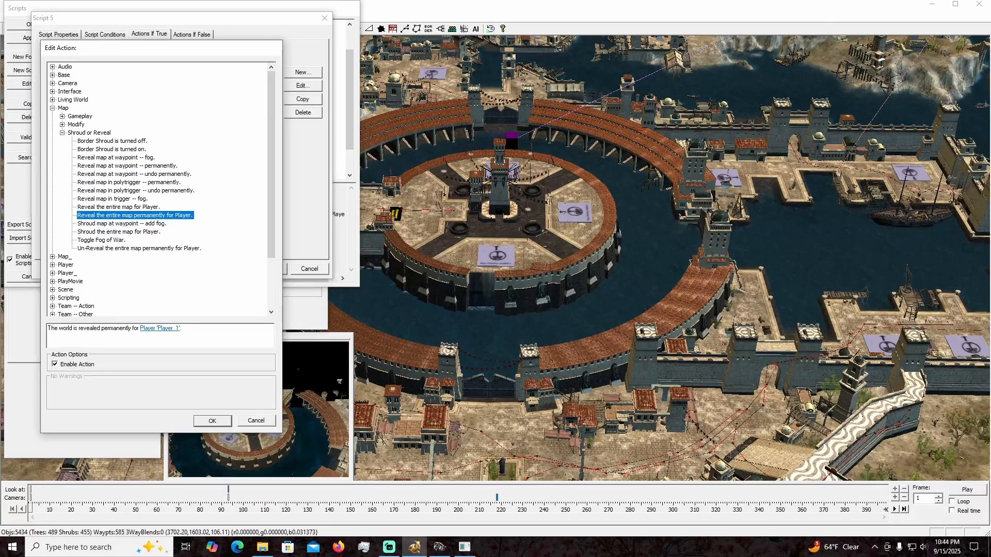
{"action": "left_click", "coordinate": [160, 329]}
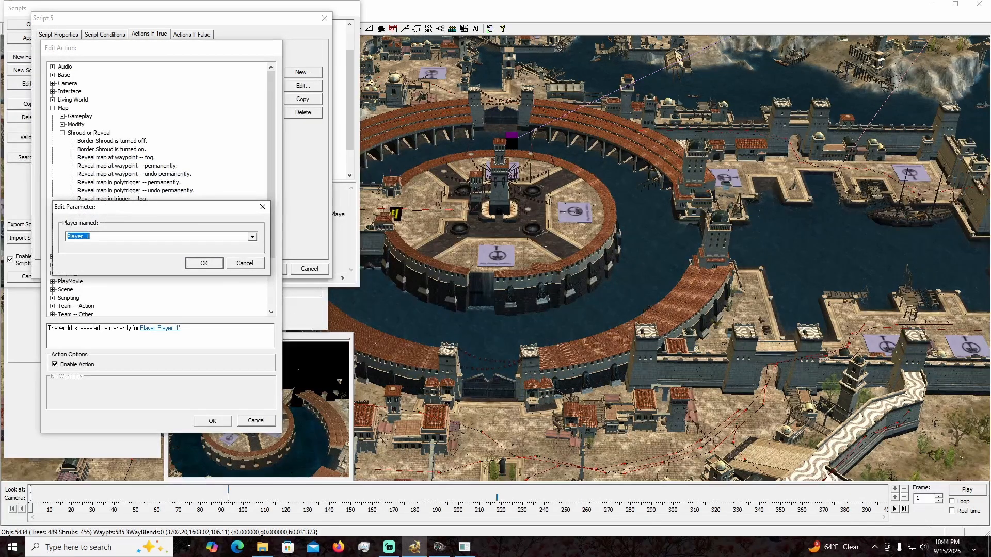
{"action": "left_click", "coordinate": [253, 236]}
{"action": "left_click", "coordinate": [155, 245]}
{"action": "key", "text": "Return"}
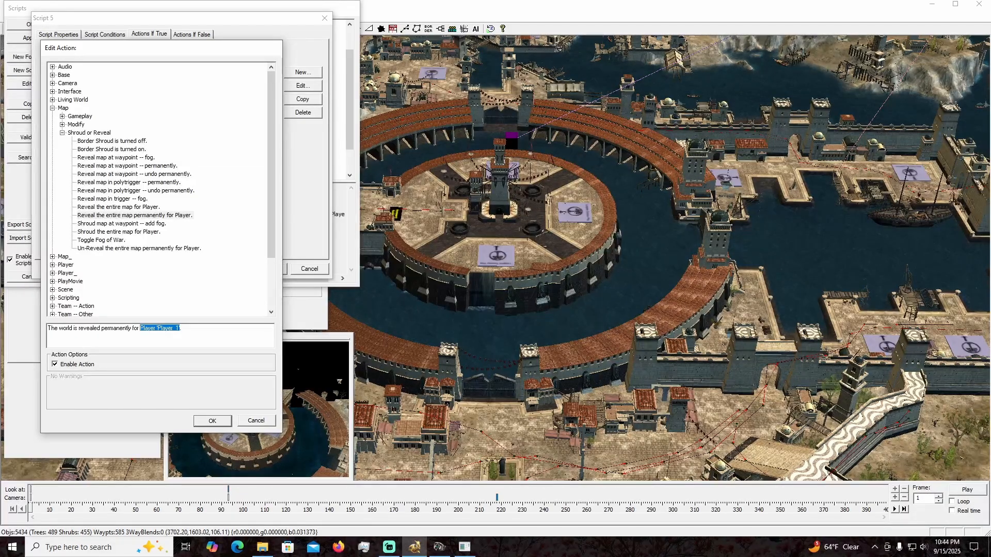
{"action": "key", "text": "Return"}
{"action": "key", "text": "Return"}
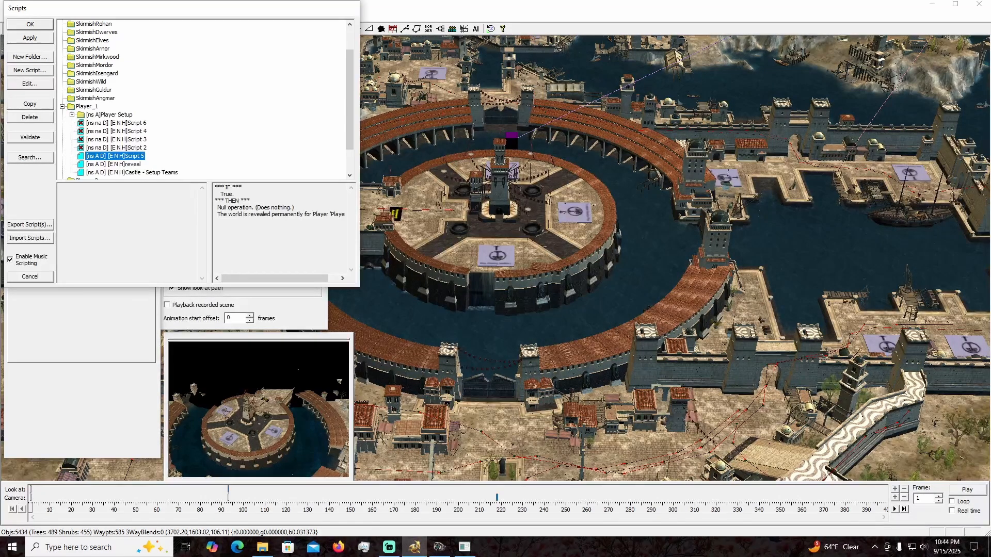
Create a new script under Player_1 and display its actions for true conditions.
{"action": "left_click", "coordinate": [87, 107]}
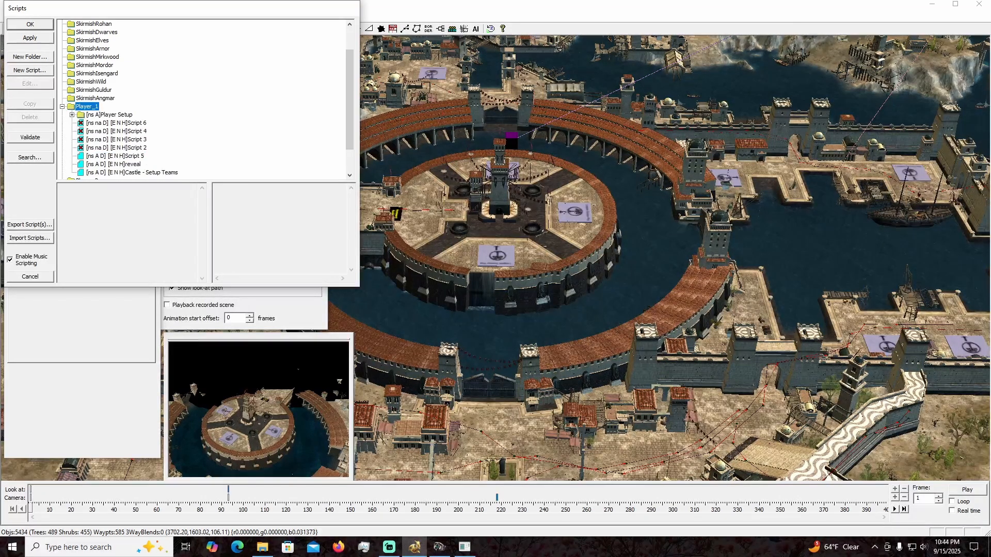
{"action": "left_click", "coordinate": [30, 70]}
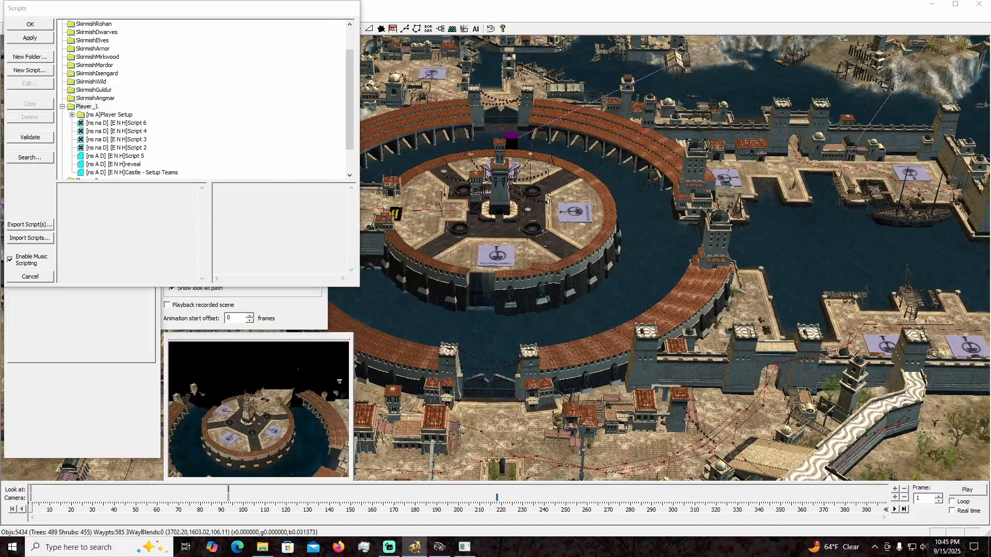
{"action": "left_click", "coordinate": [149, 34]}
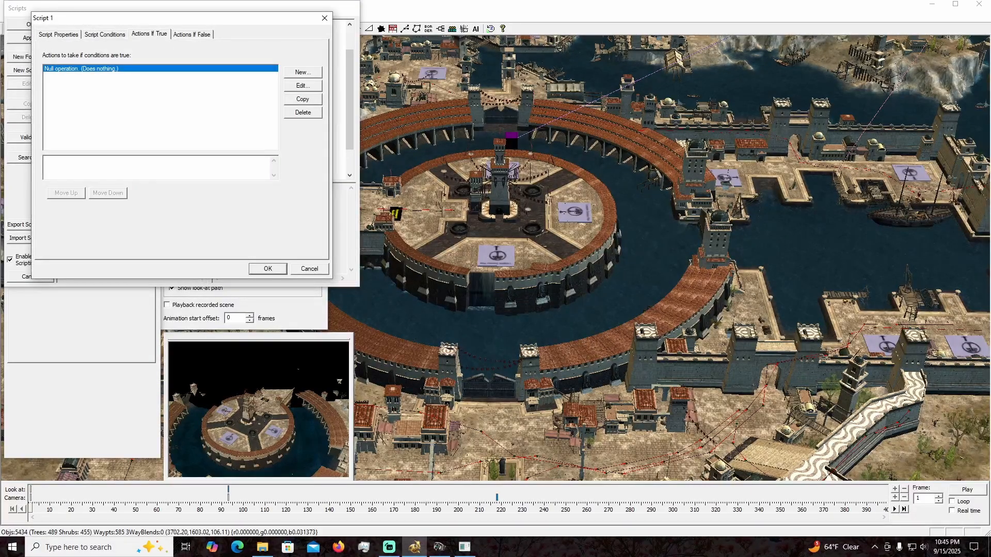
Add a new action to the script using the Camera Move type "Move using camera animation".
{"action": "left_click", "coordinate": [303, 72]}
{"action": "scroll", "coordinate": [161, 189], "scroll_direction": "up", "scroll_amount": 2}
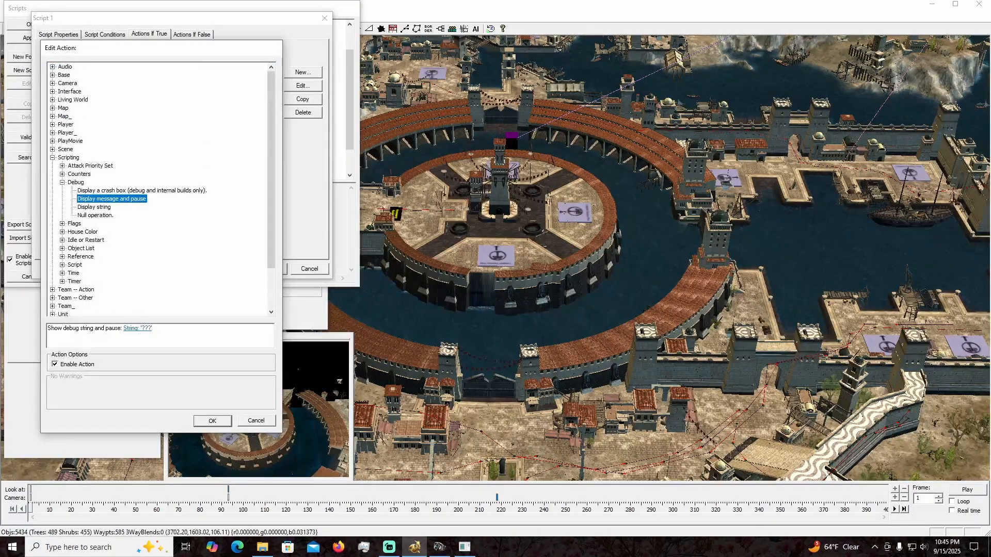
{"action": "left_click", "coordinate": [53, 83]}
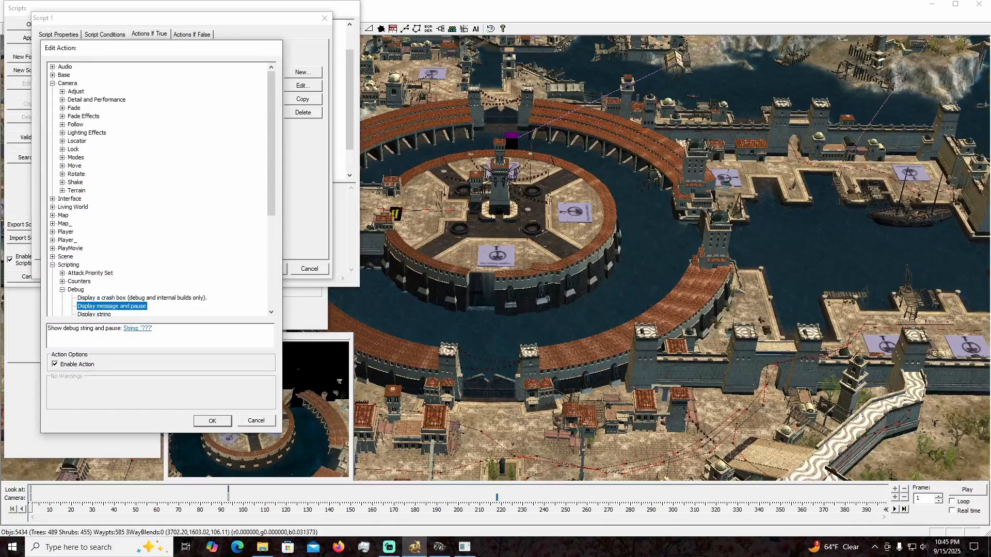
{"action": "left_click", "coordinate": [63, 166]}
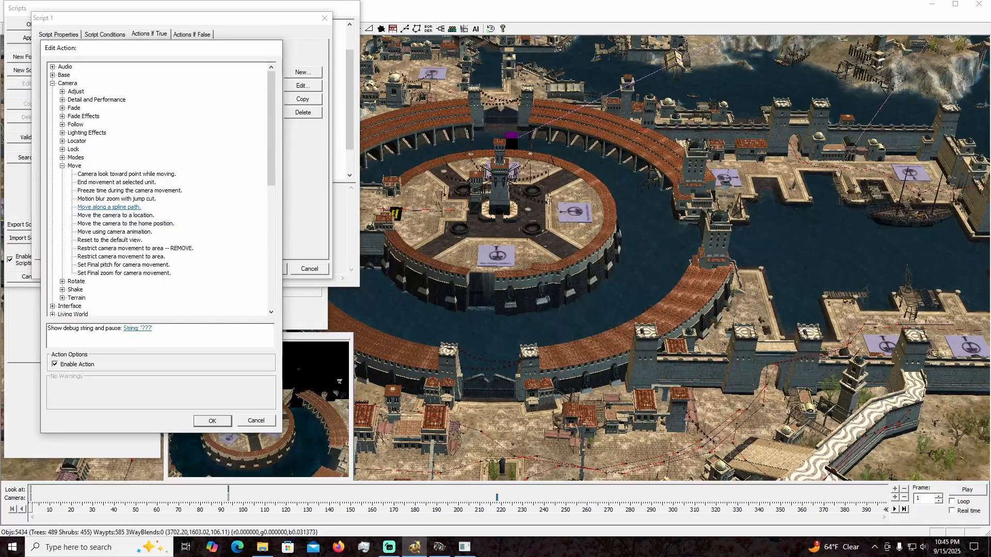
{"action": "left_click", "coordinate": [109, 207]}
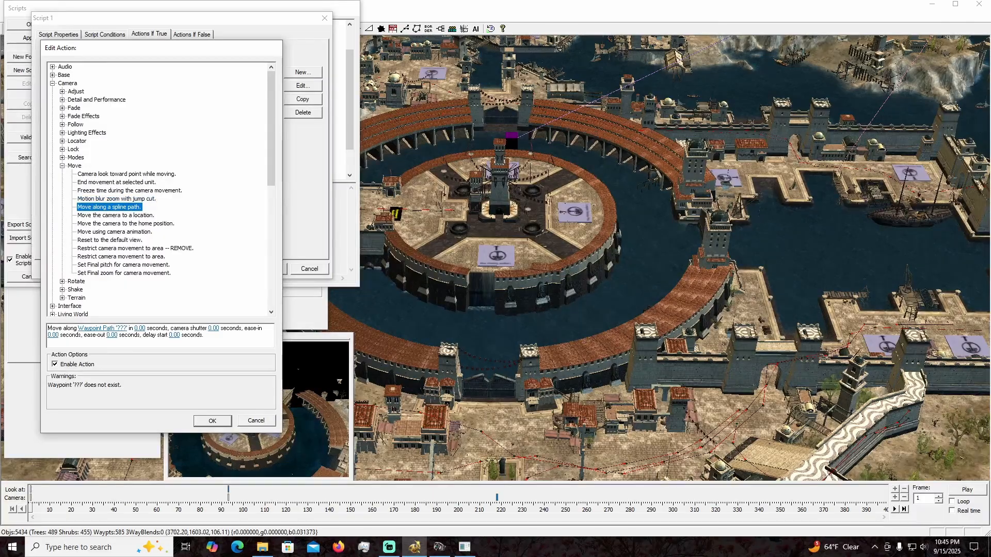
{"action": "left_click", "coordinate": [115, 232]}
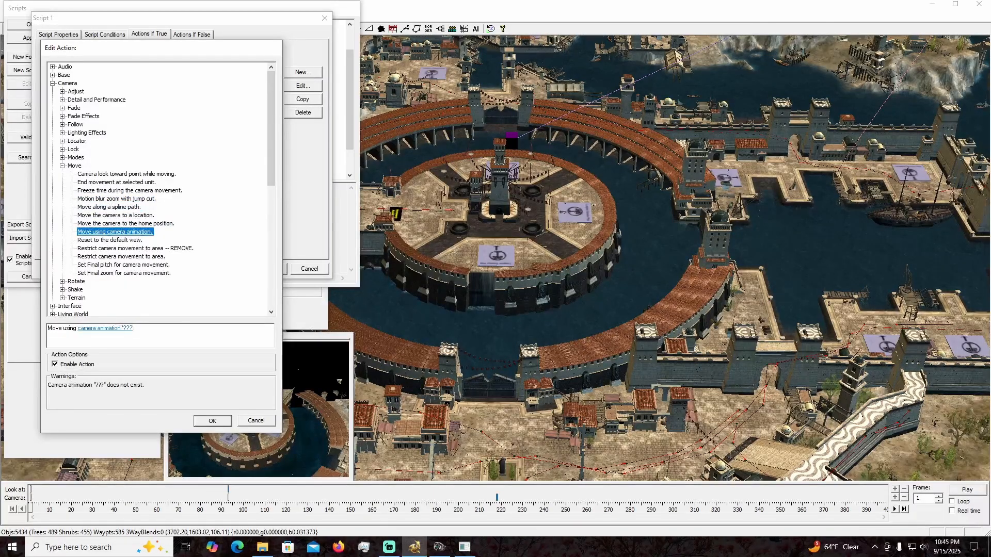
Assign Look-at Animation 2 as the action's camera animation and accept the action.
{"action": "left_click", "coordinate": [105, 329]}
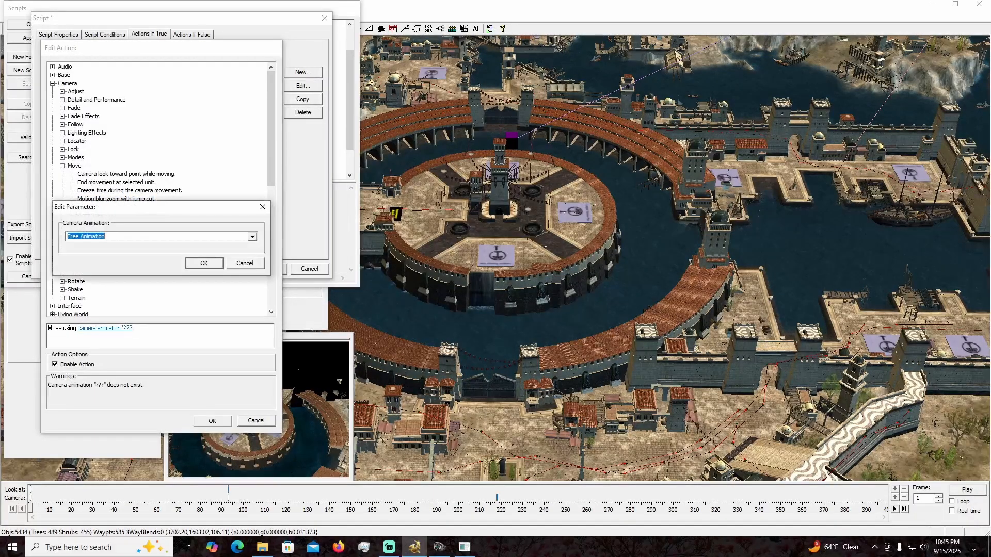
{"action": "left_click", "coordinate": [252, 237]}
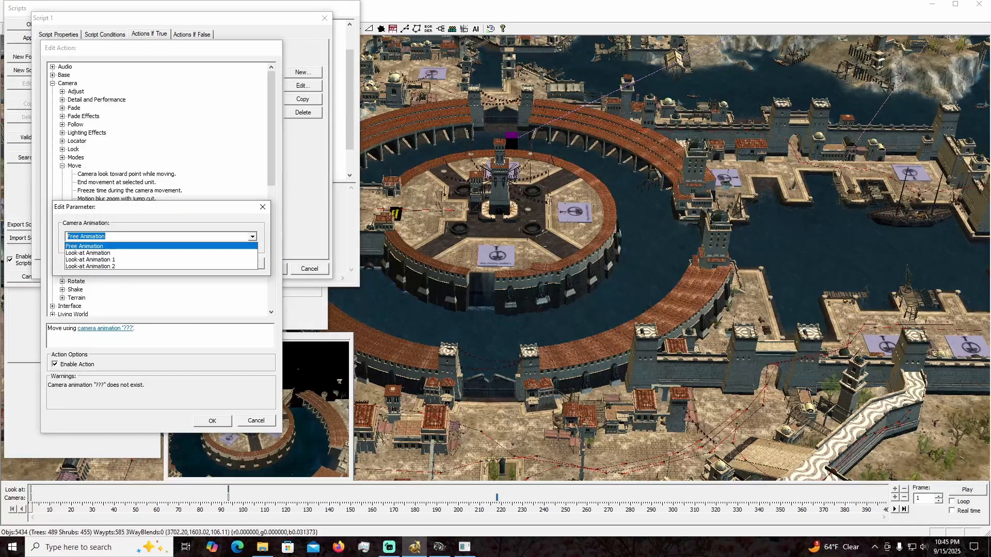
{"action": "left_click", "coordinate": [90, 266]}
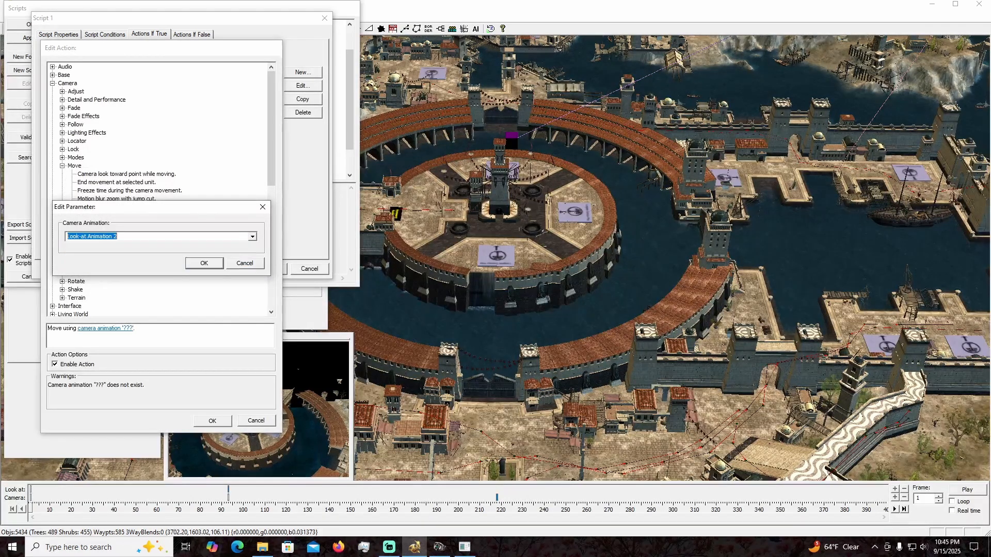
{"action": "key", "text": "Return"}
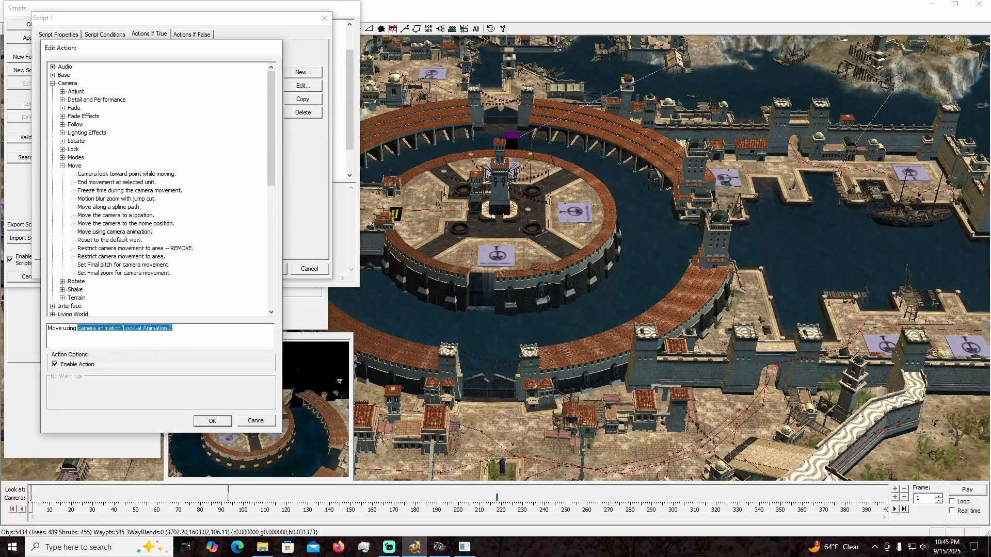
{"action": "key", "text": "Return"}
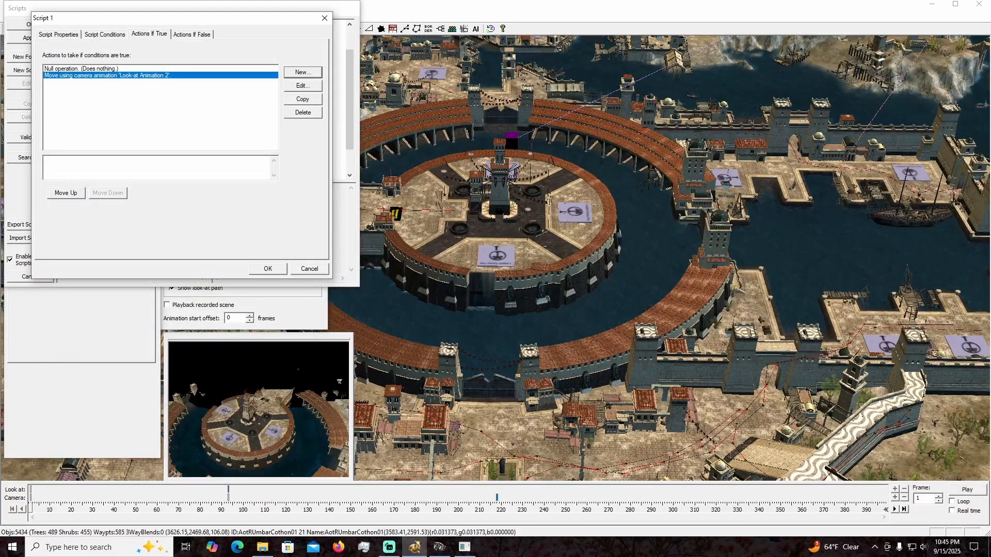
Duplicate the camera animation action and change the copy to the Interface action UI Hide.
{"action": "left_click", "coordinate": [303, 99]}
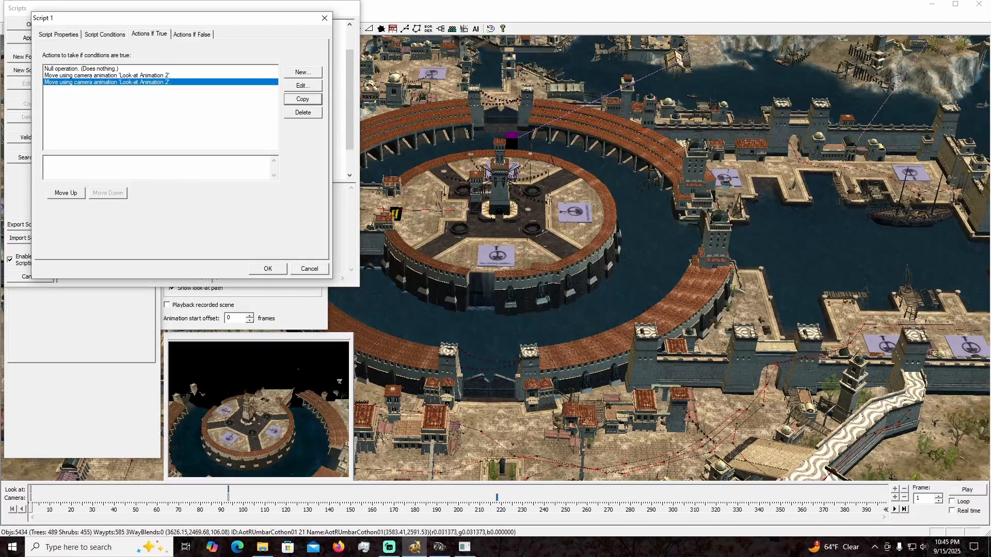
{"action": "double_click", "coordinate": [123, 82]}
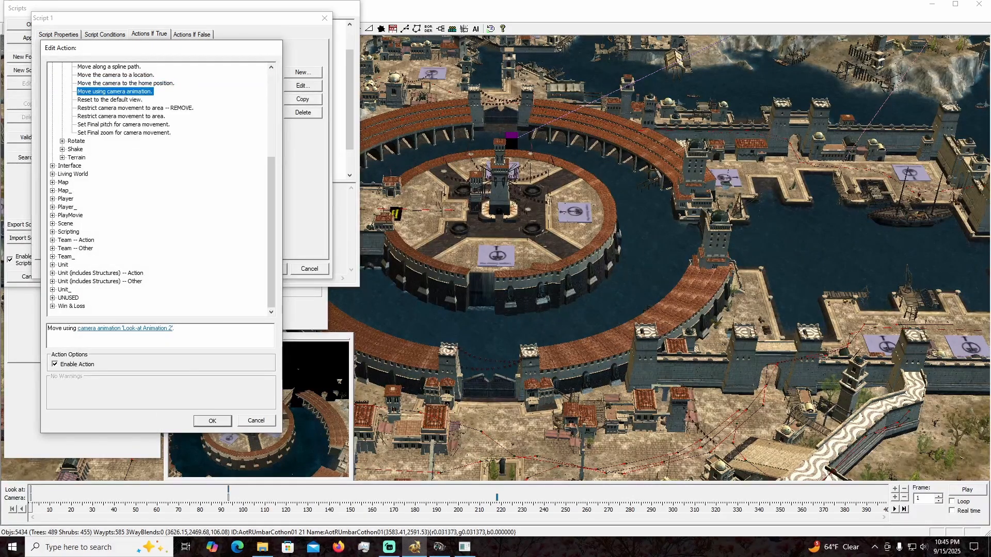
{"action": "scroll", "coordinate": [145, 190], "scroll_direction": "up", "scroll_amount": 6}
{"action": "scroll", "coordinate": [145, 249], "scroll_direction": "down", "scroll_amount": 2}
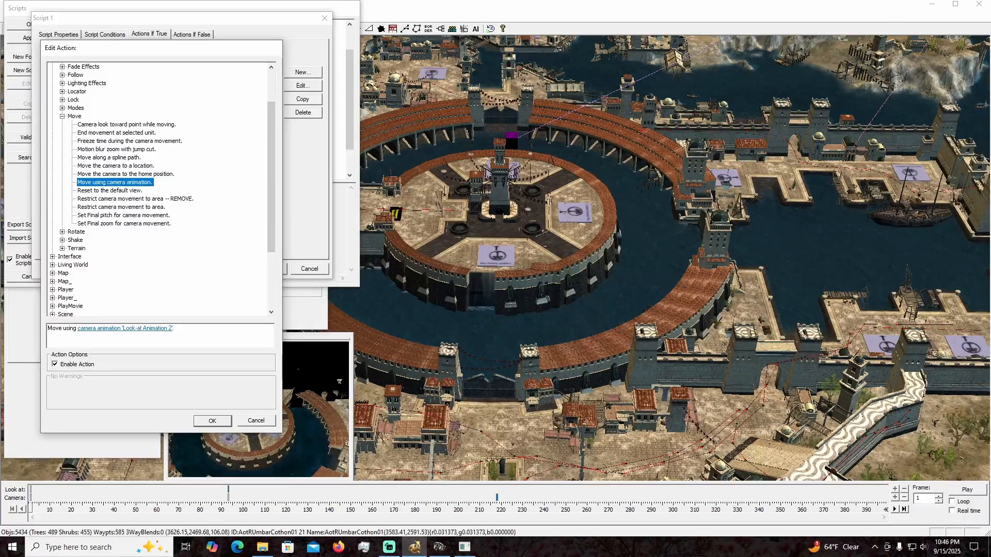
{"action": "scroll", "coordinate": [124, 181], "scroll_direction": "down", "scroll_amount": 3}
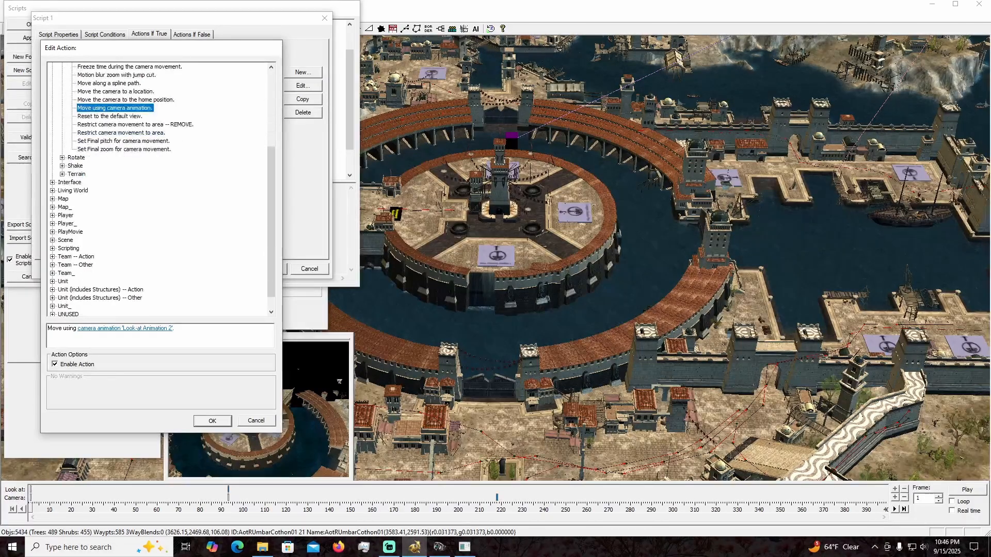
{"action": "left_click", "coordinate": [52, 182]}
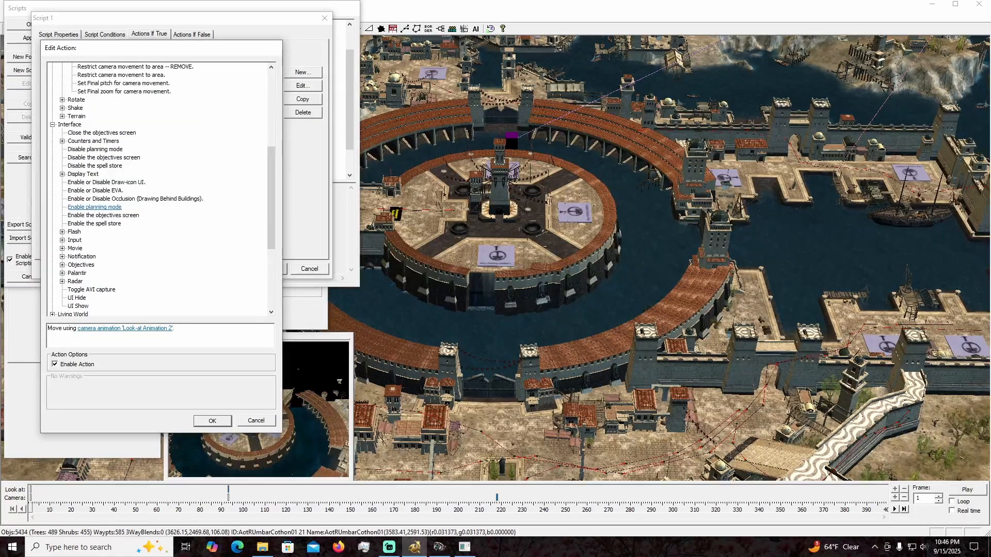
{"action": "scroll", "coordinate": [160, 188], "scroll_direction": "down", "scroll_amount": 2}
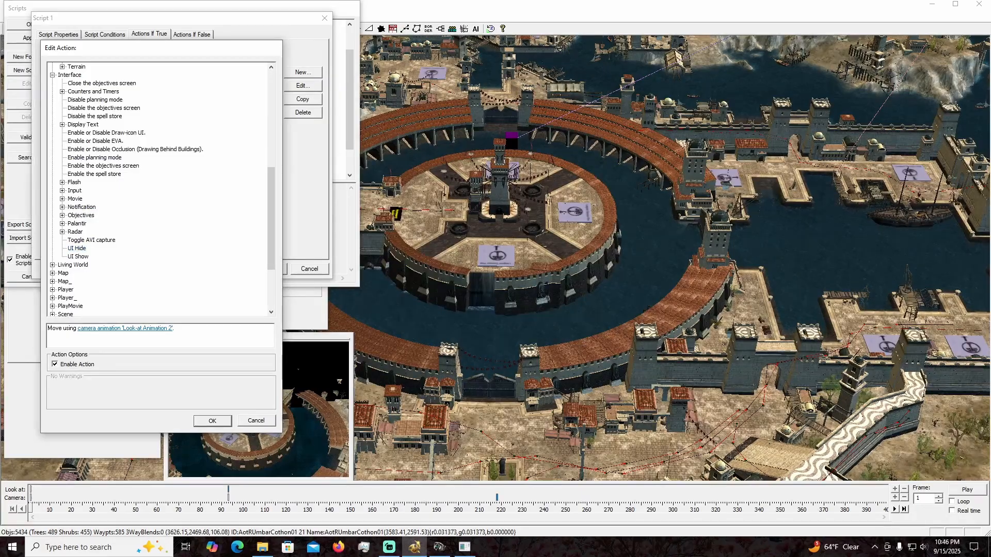
{"action": "left_click", "coordinate": [76, 249]}
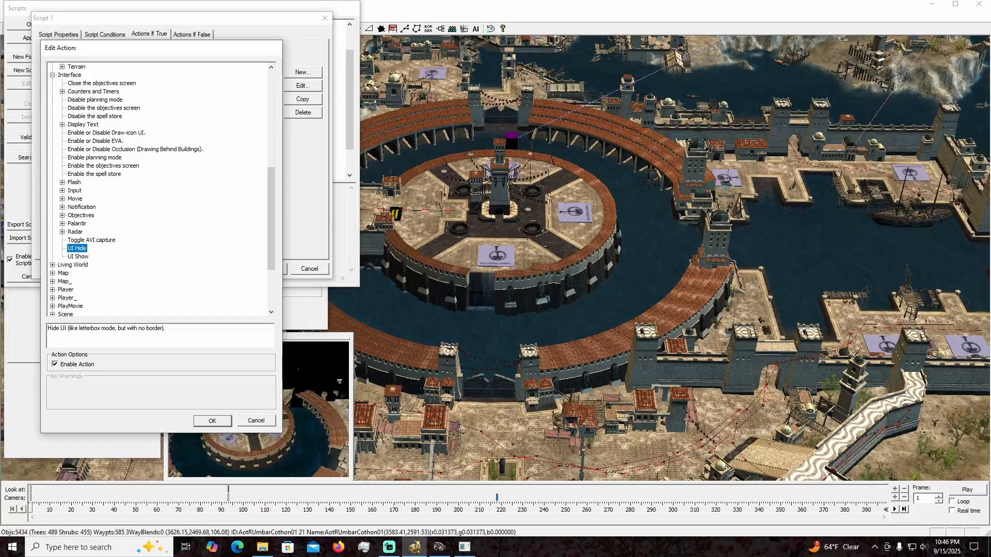
{"action": "left_click", "coordinate": [212, 422]}
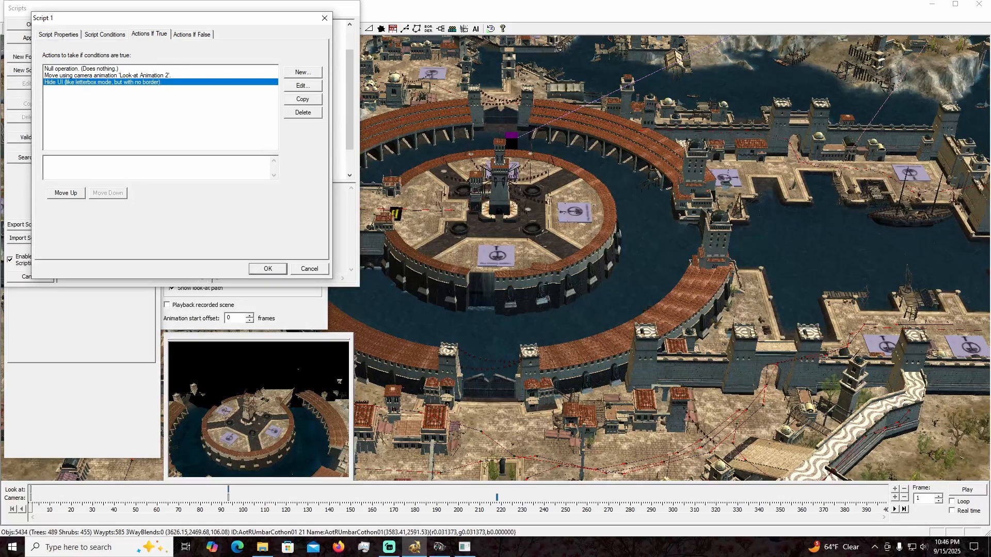
{"action": "left_click", "coordinate": [303, 72]}
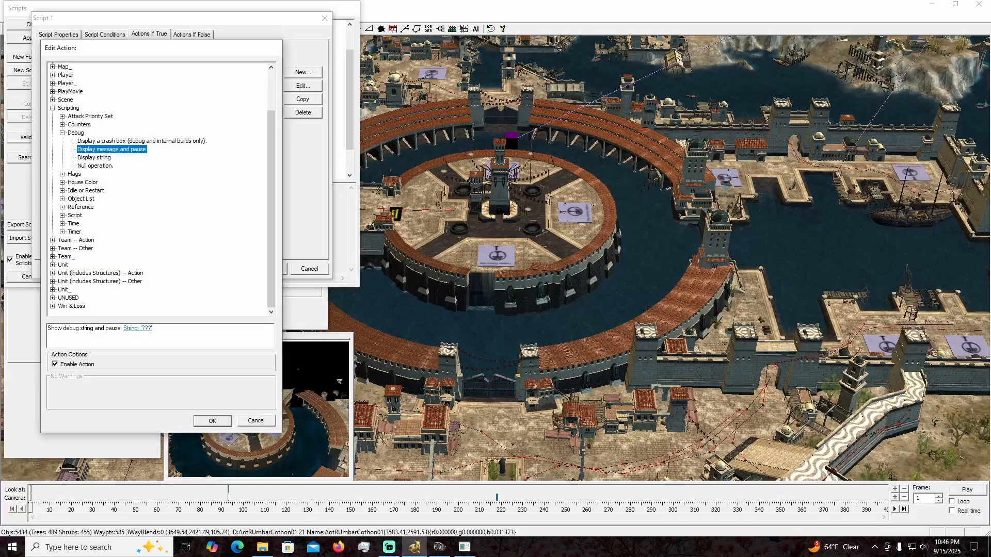
{"action": "scroll", "coordinate": [142, 190], "scroll_direction": "up", "scroll_amount": 2}
{"action": "left_click", "coordinate": [256, 421]}
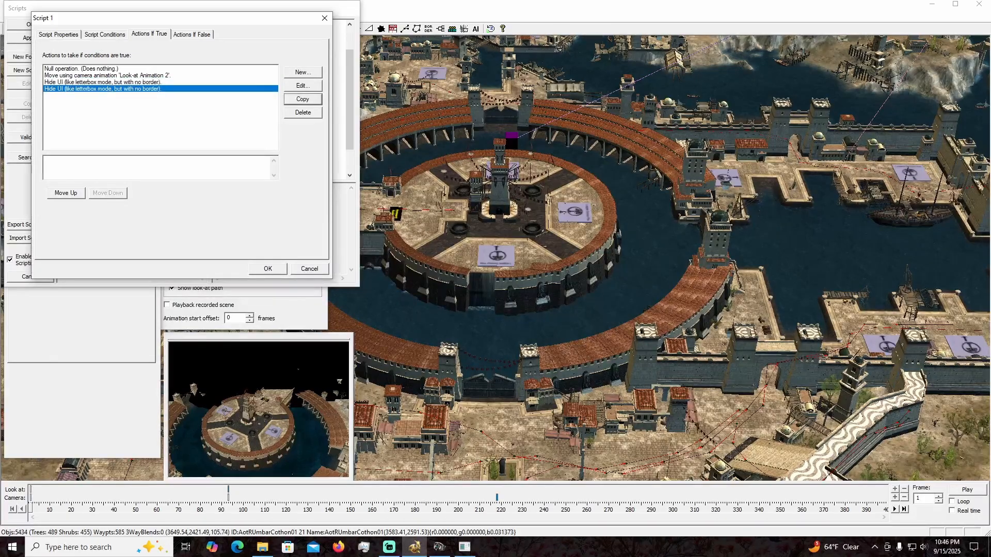
{"action": "left_click", "coordinate": [303, 86]}
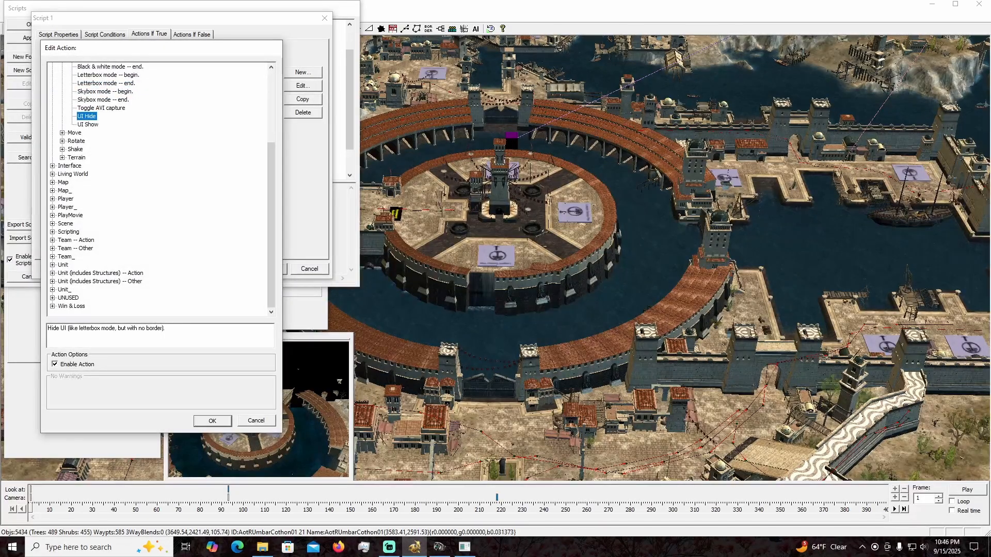
{"action": "scroll", "coordinate": [160, 188], "scroll_direction": "up", "scroll_amount": 5}
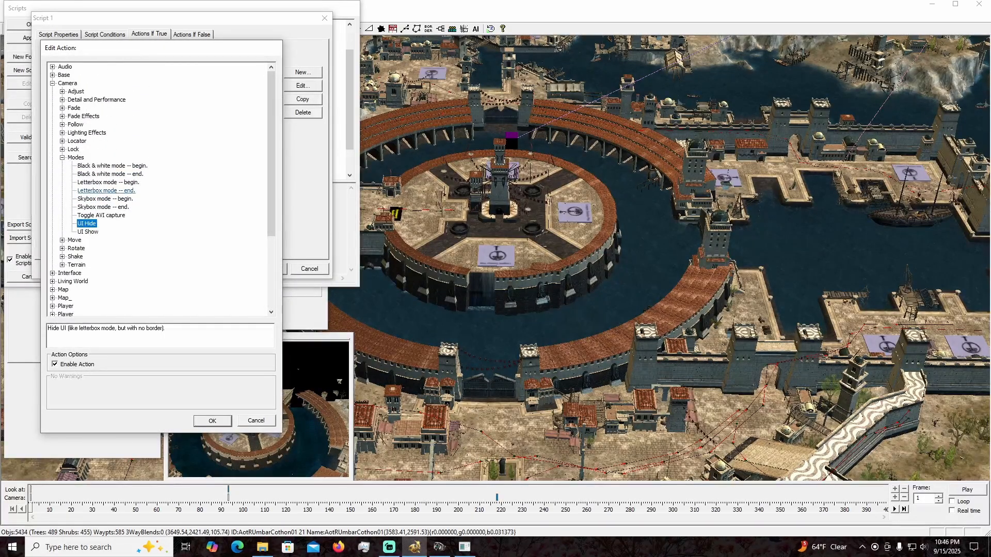
{"action": "scroll", "coordinate": [160, 188], "scroll_direction": "down", "scroll_amount": 3}
{"action": "left_click", "coordinate": [53, 198]}
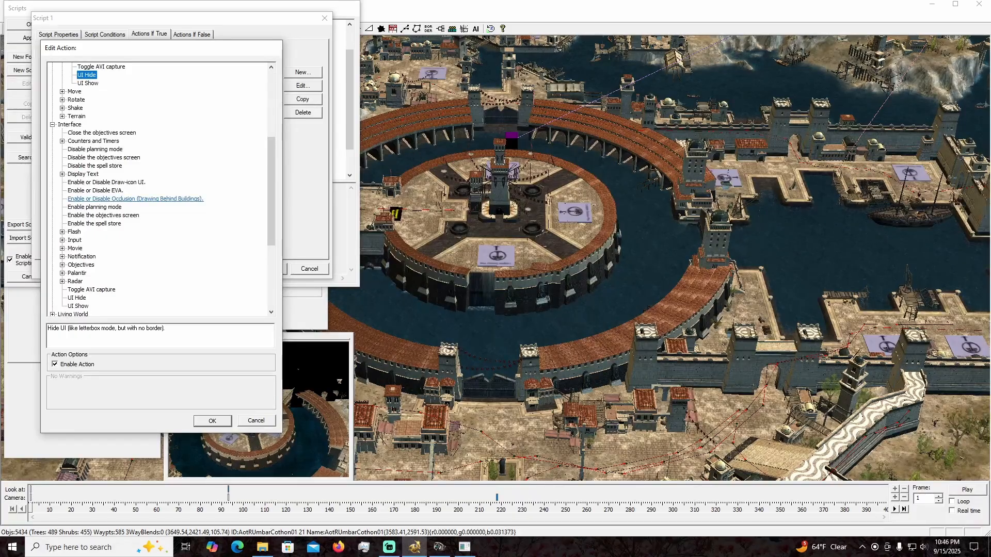
{"action": "scroll", "coordinate": [78, 199], "scroll_direction": "down", "scroll_amount": 2}
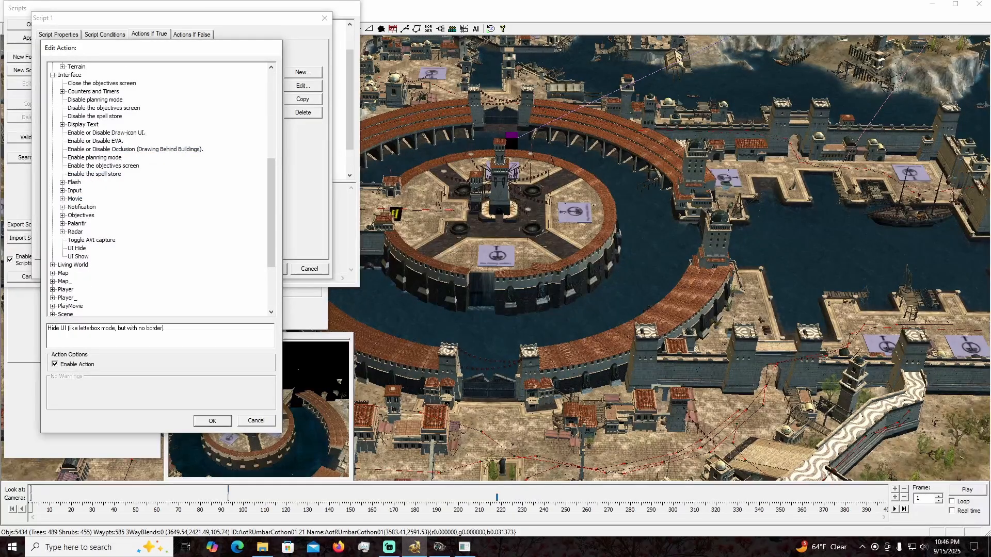
{"action": "double_click", "coordinate": [75, 191]}
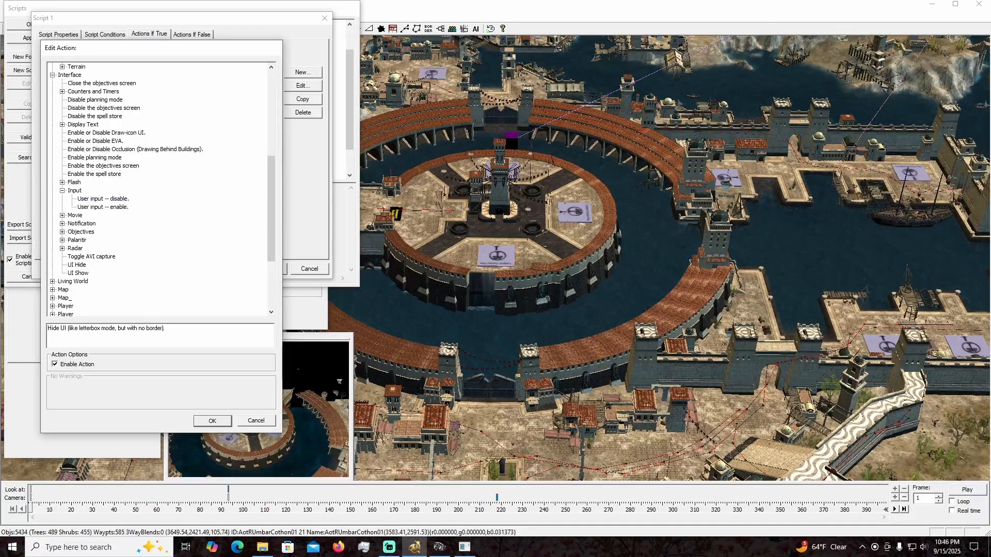
{"action": "key", "text": "Return"}
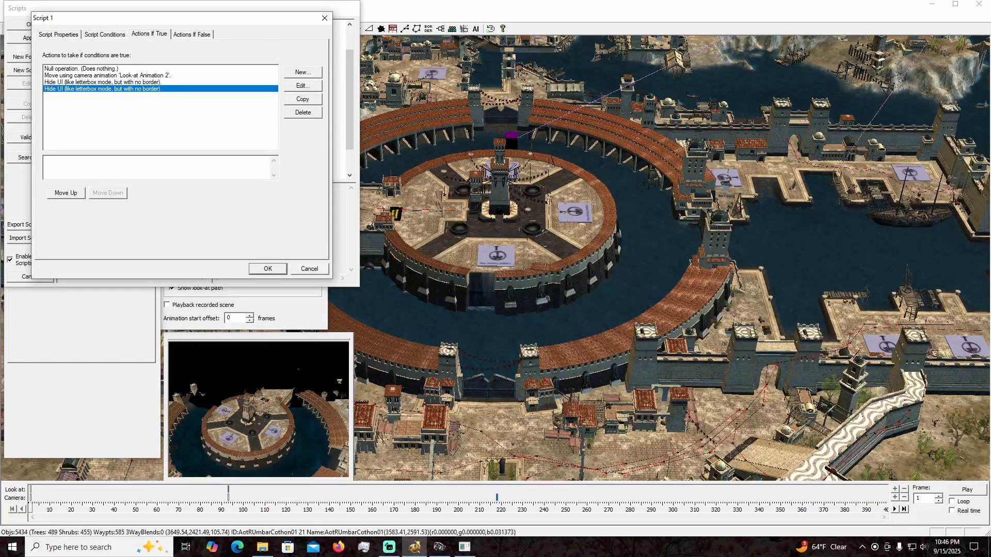
Delete the duplicate Hide UI action and accept the script.
{"action": "left_click", "coordinate": [303, 113]}
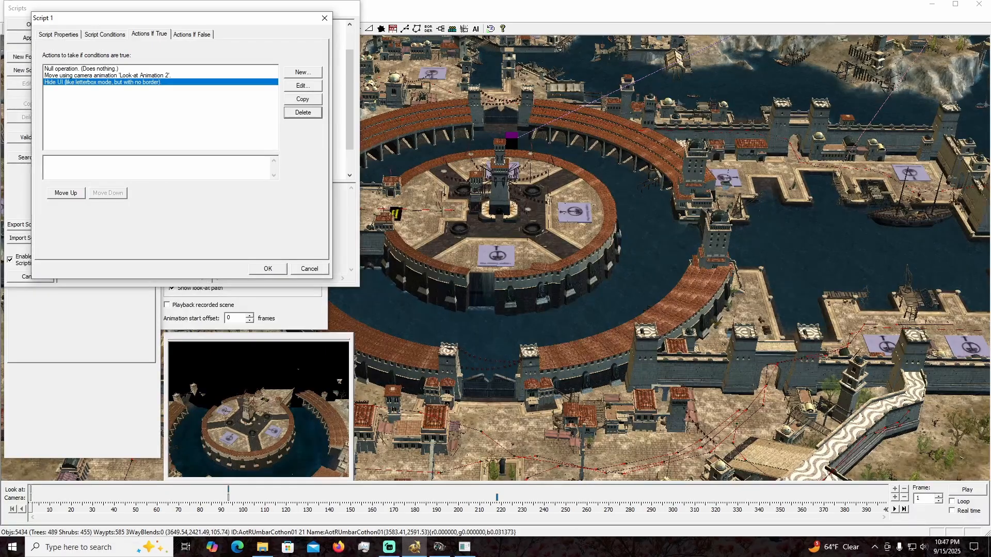
{"action": "left_click", "coordinate": [268, 268]}
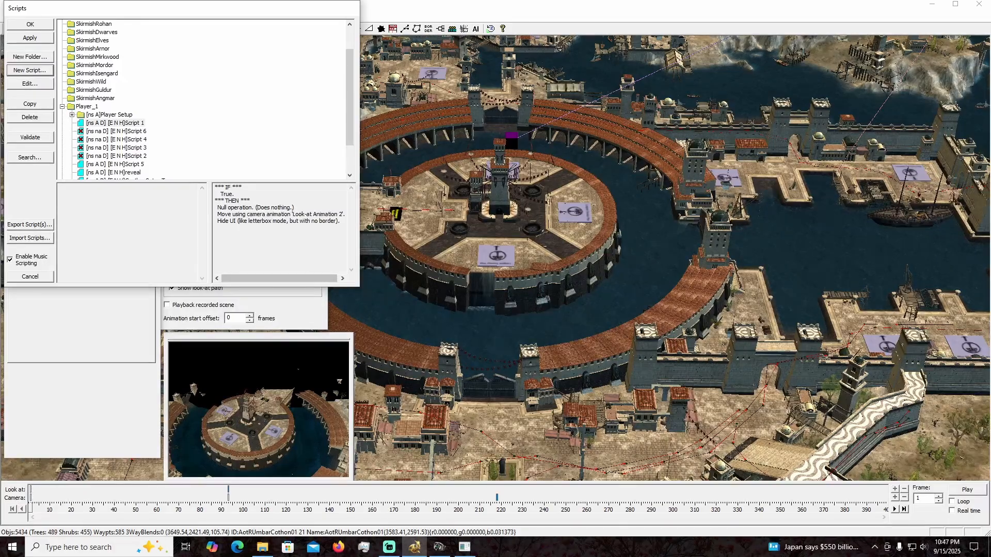
Duplicate Script 1 under Player_1 and display the copy's actions for true conditions.
{"action": "left_click", "coordinate": [115, 123]}
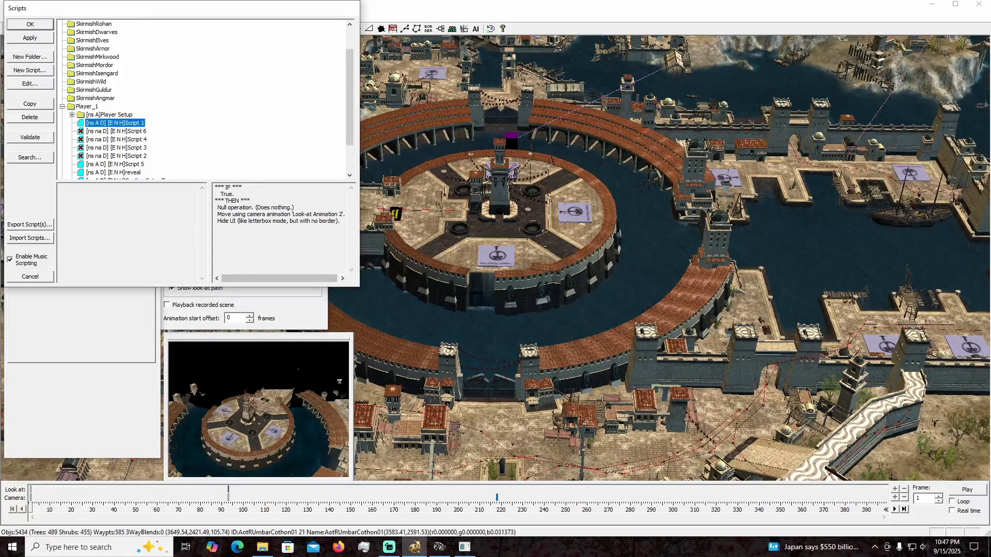
{"action": "left_click", "coordinate": [29, 104]}
{"action": "double_click", "coordinate": [120, 131]}
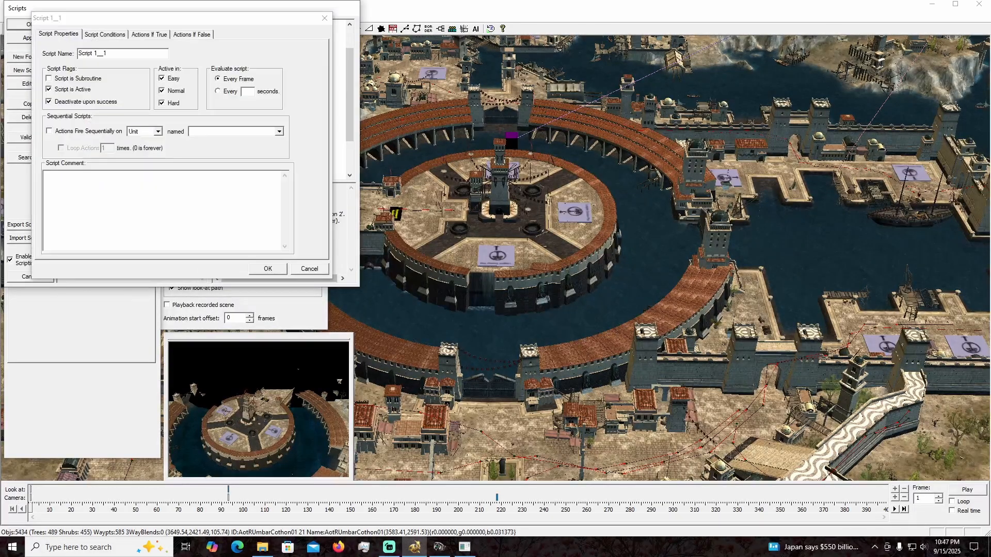
{"action": "left_click", "coordinate": [149, 34]}
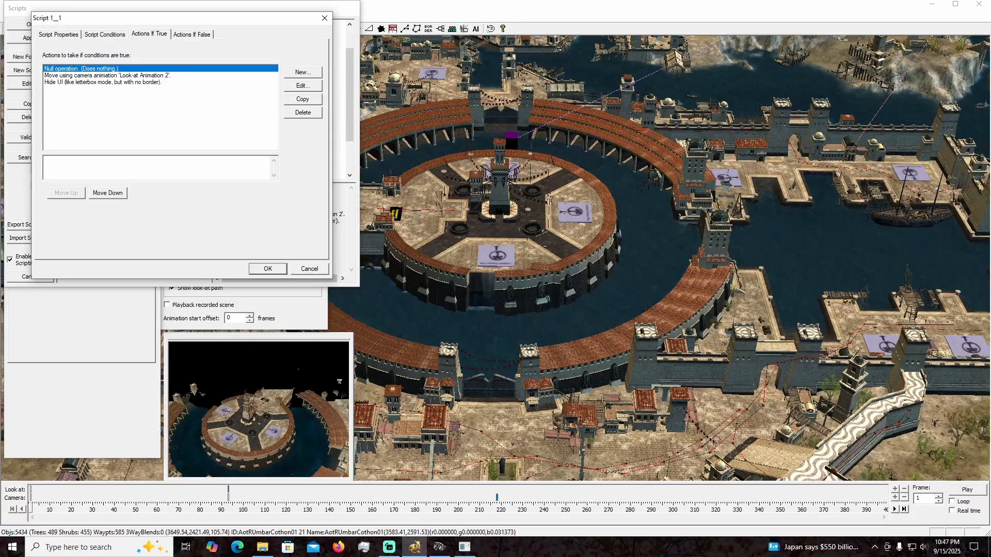
{"action": "left_click", "coordinate": [107, 75]}
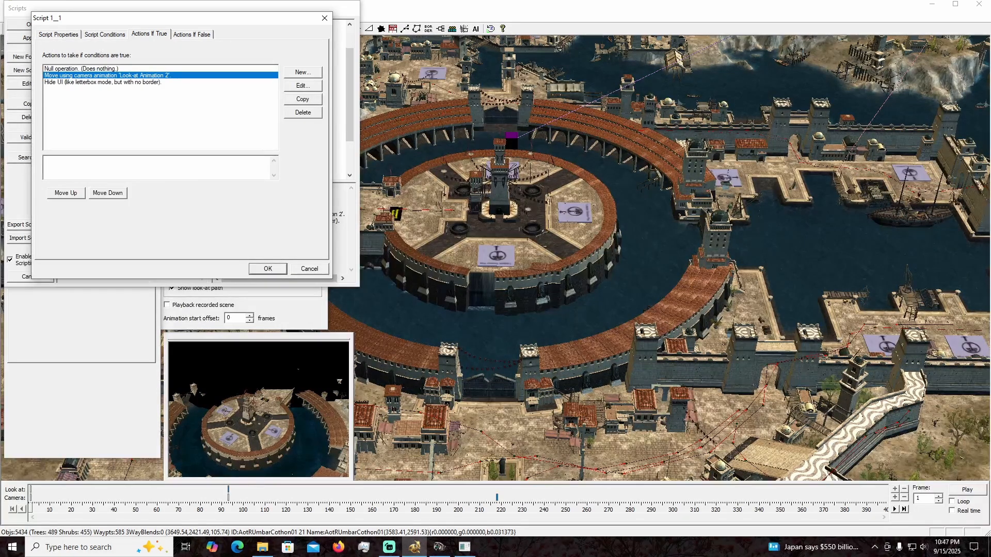
Add the Camera condition "Camera movement finished" to the copied script.
{"action": "left_click", "coordinate": [105, 35]}
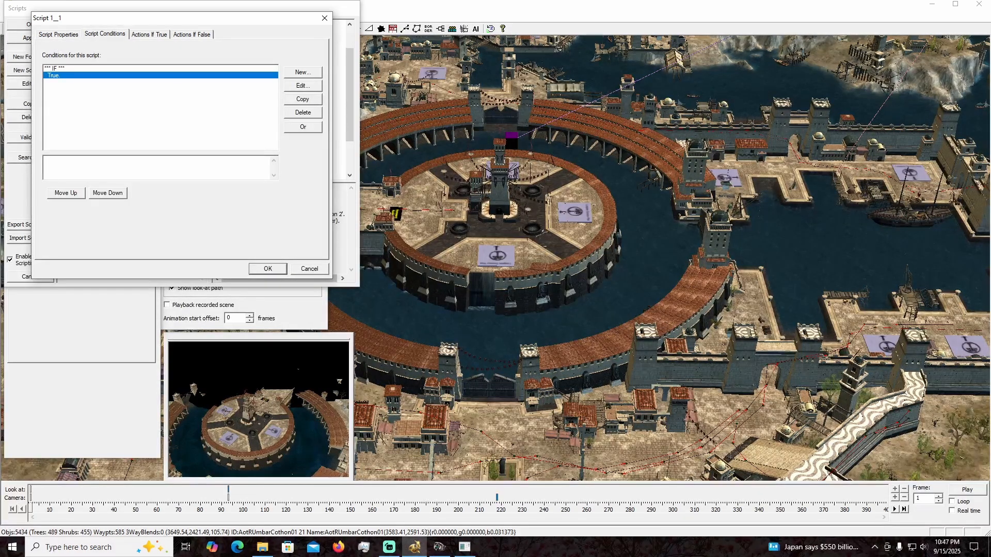
{"action": "double_click", "coordinate": [72, 76]}
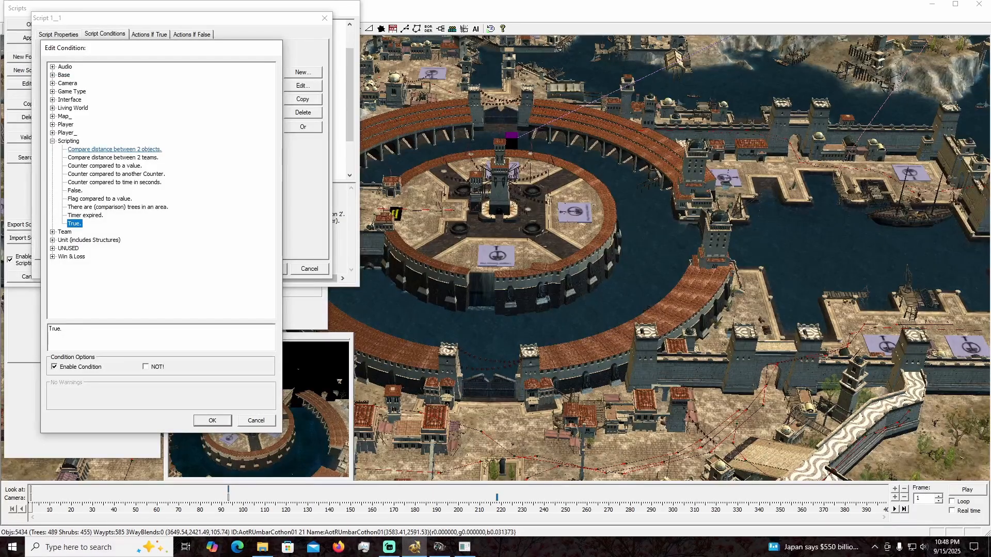
{"action": "left_click", "coordinate": [52, 83]}
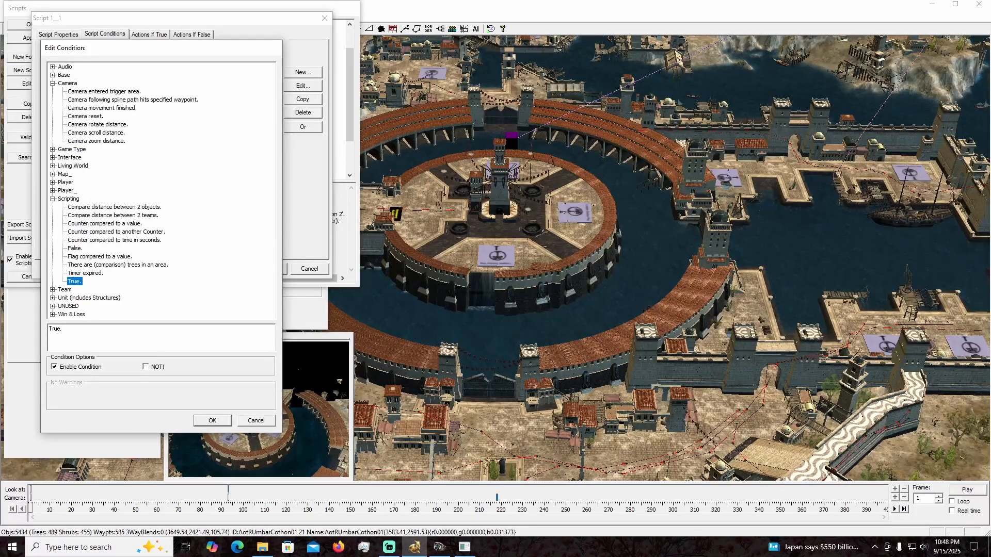
{"action": "left_click", "coordinate": [102, 108]}
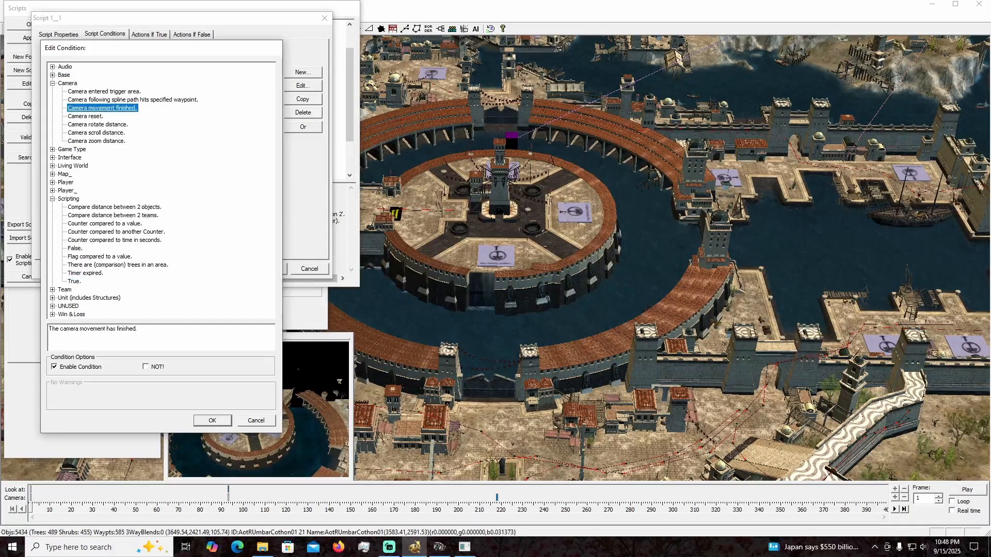
{"action": "left_click", "coordinate": [212, 421]}
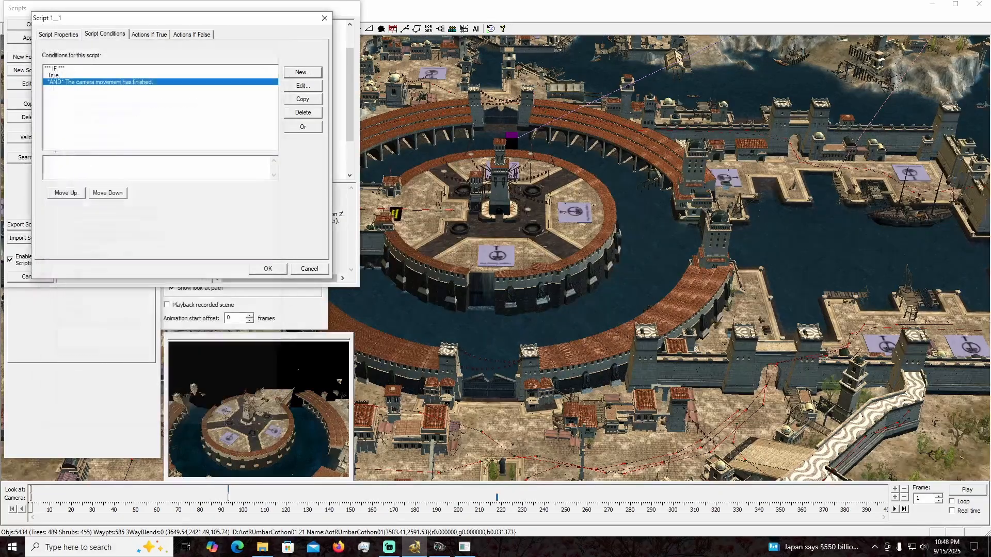
Delete the copied script's camera animation action and change its Hide UI action to UI Show.
{"action": "left_click", "coordinate": [149, 34]}
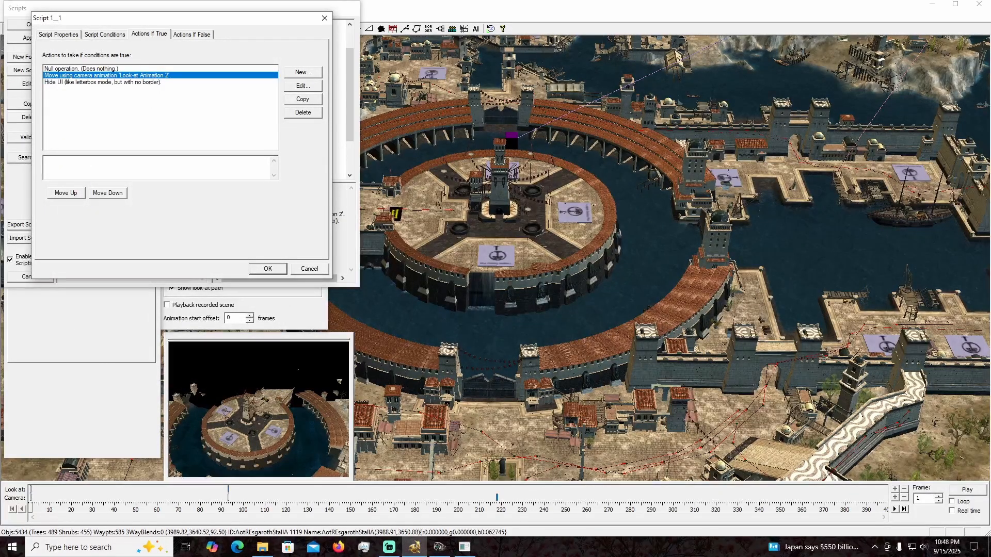
{"action": "left_click", "coordinate": [303, 112]}
{"action": "double_click", "coordinate": [111, 75]}
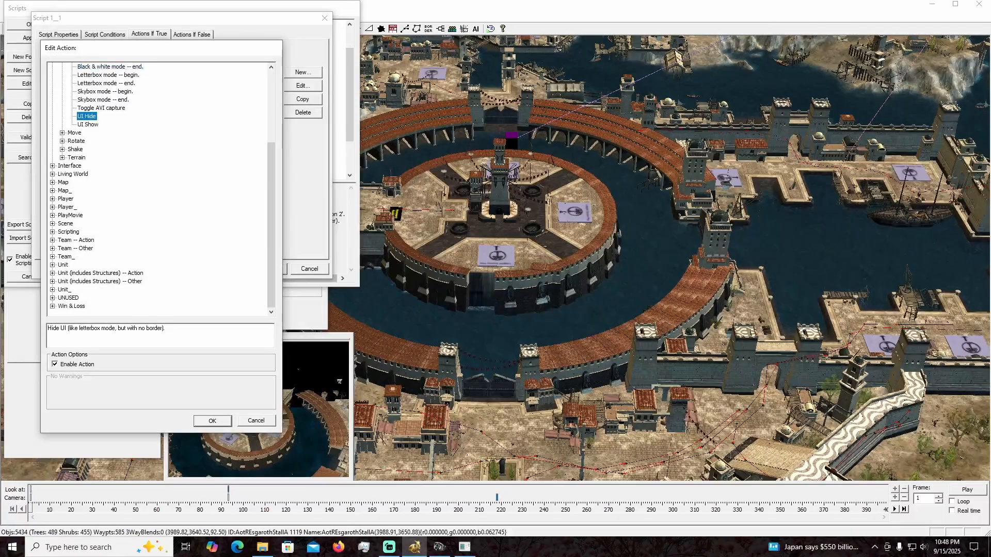
{"action": "left_click", "coordinate": [88, 125]}
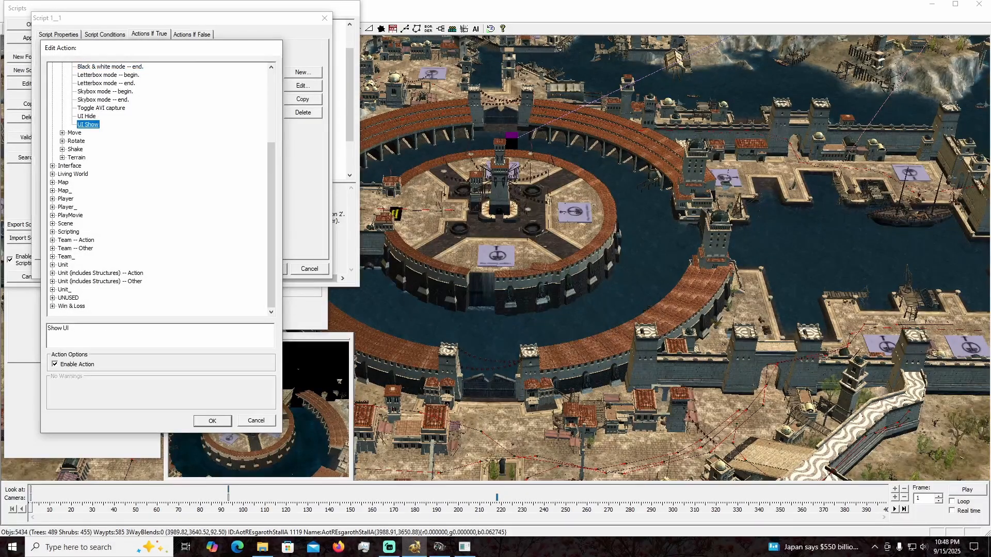
{"action": "key", "text": "Return"}
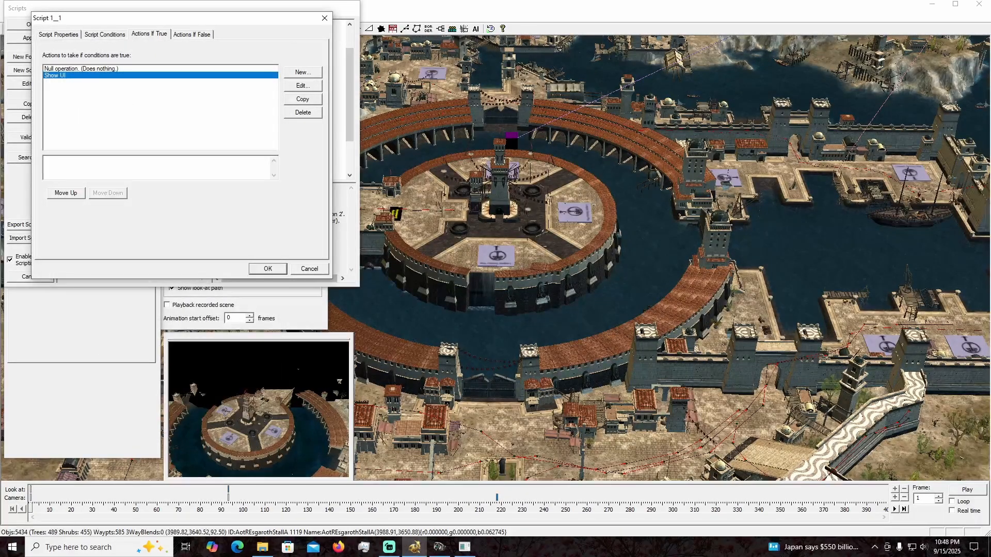
Duplicate the Show UI action, change the copy to the Interface Input action "User input -- enable", and accept the script.
{"action": "left_click", "coordinate": [303, 99]}
{"action": "double_click", "coordinate": [56, 76]}
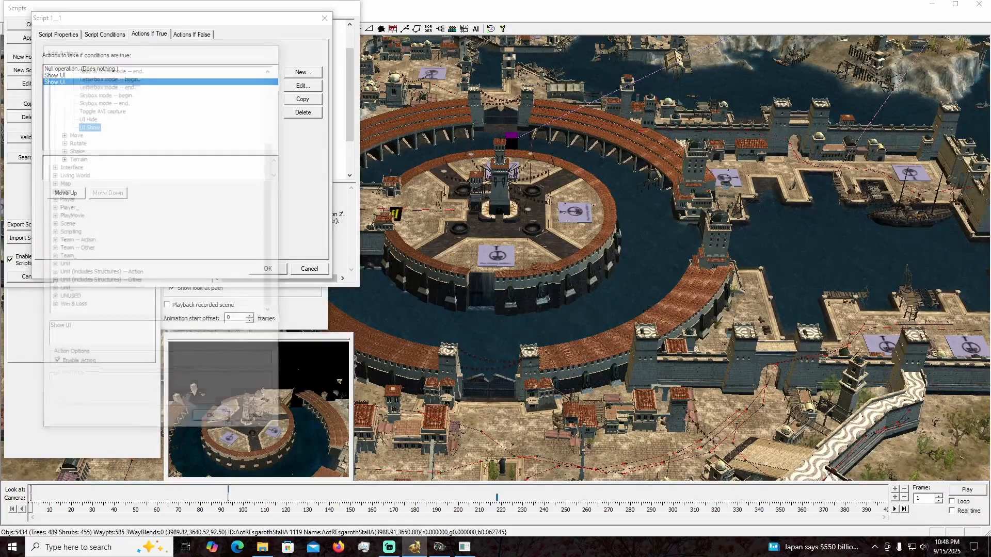
{"action": "scroll", "coordinate": [160, 189], "scroll_direction": "up", "scroll_amount": 4}
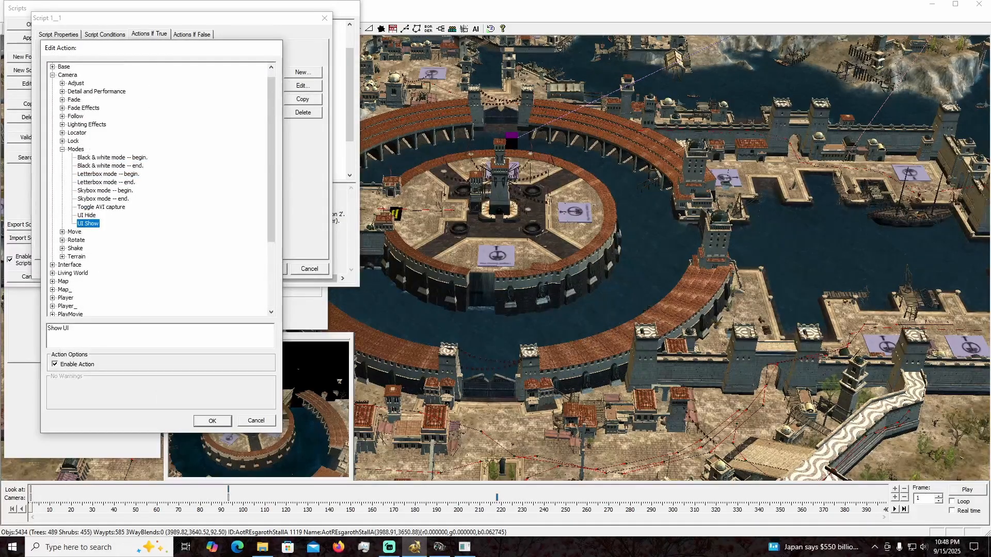
{"action": "scroll", "coordinate": [160, 188], "scroll_direction": "down", "scroll_amount": 2}
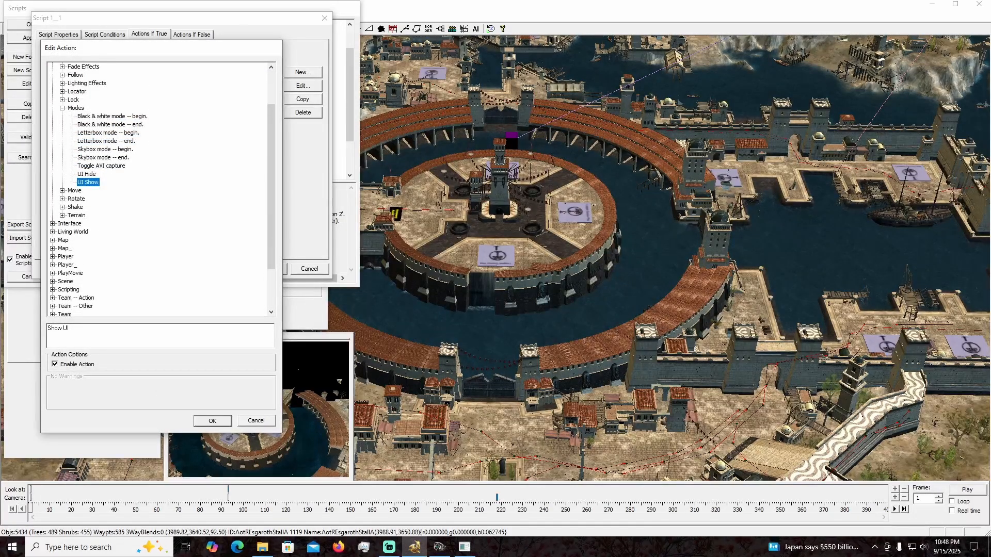
{"action": "scroll", "coordinate": [160, 188], "scroll_direction": "up", "scroll_amount": 2}
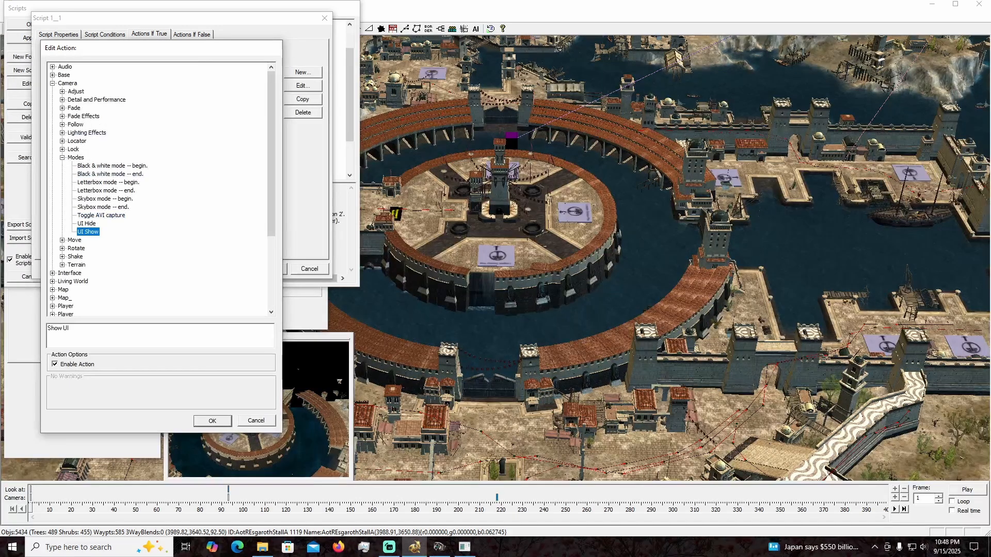
{"action": "left_click", "coordinate": [52, 273]}
{"action": "scroll", "coordinate": [53, 273], "scroll_direction": "down", "scroll_amount": 3}
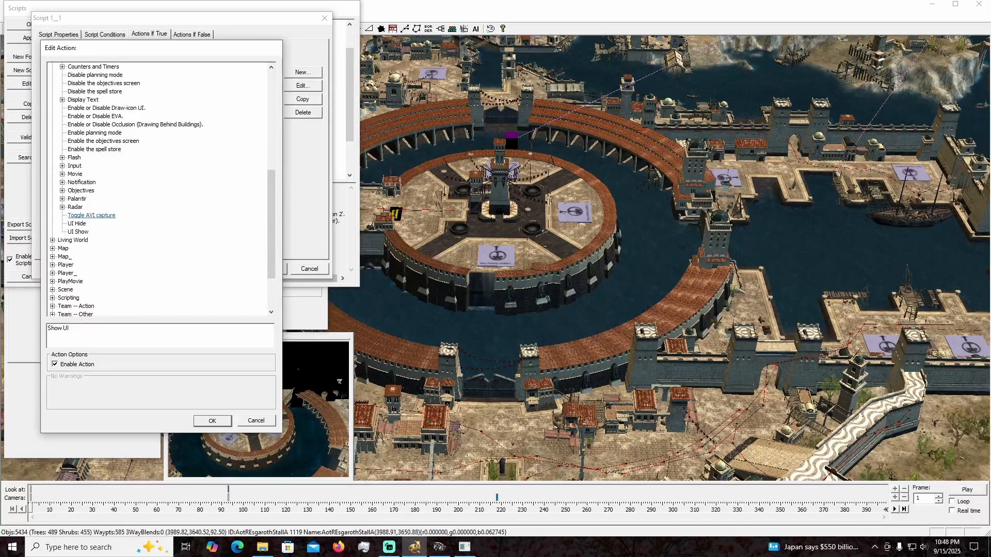
{"action": "left_click", "coordinate": [63, 165]}
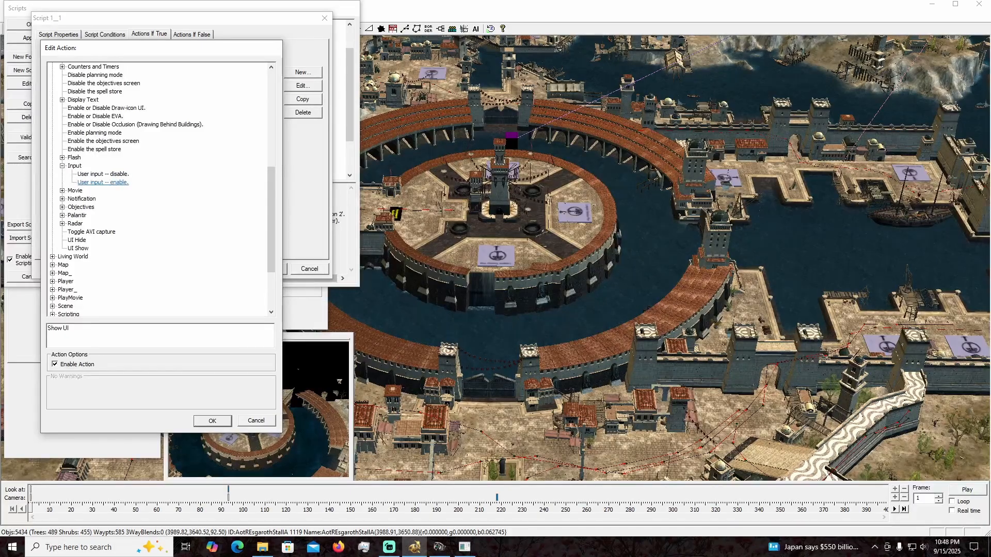
{"action": "left_click", "coordinate": [103, 183]}
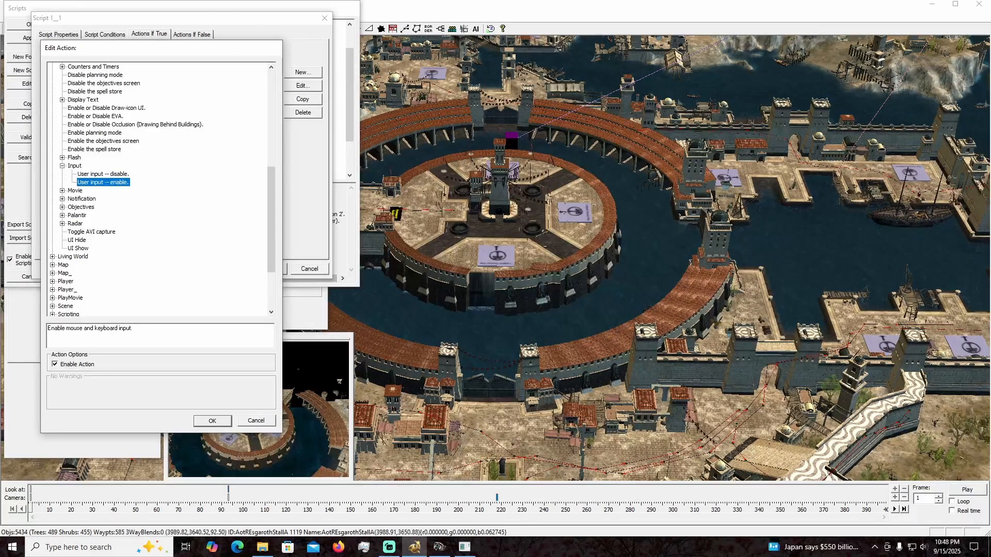
{"action": "key", "text": "Return"}
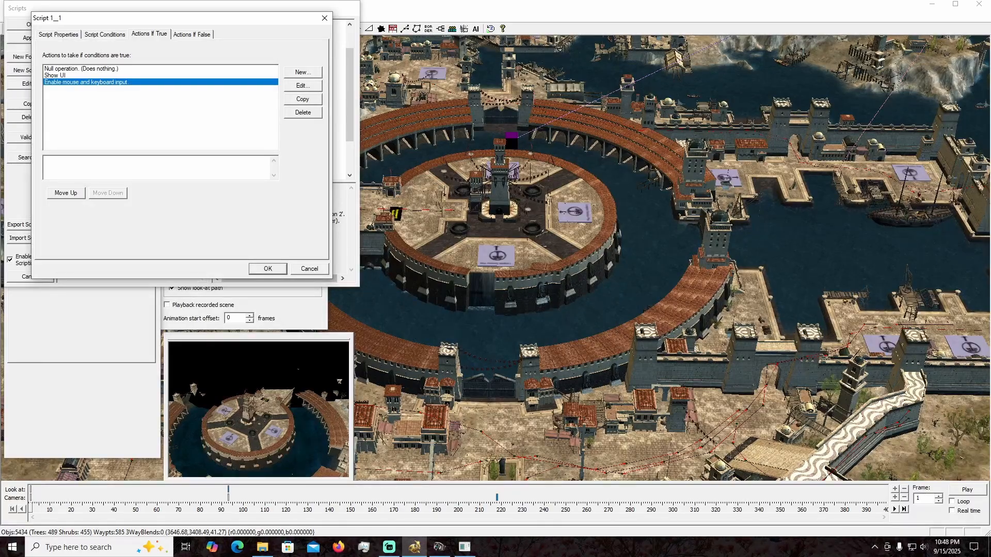
{"action": "key", "text": "Return"}
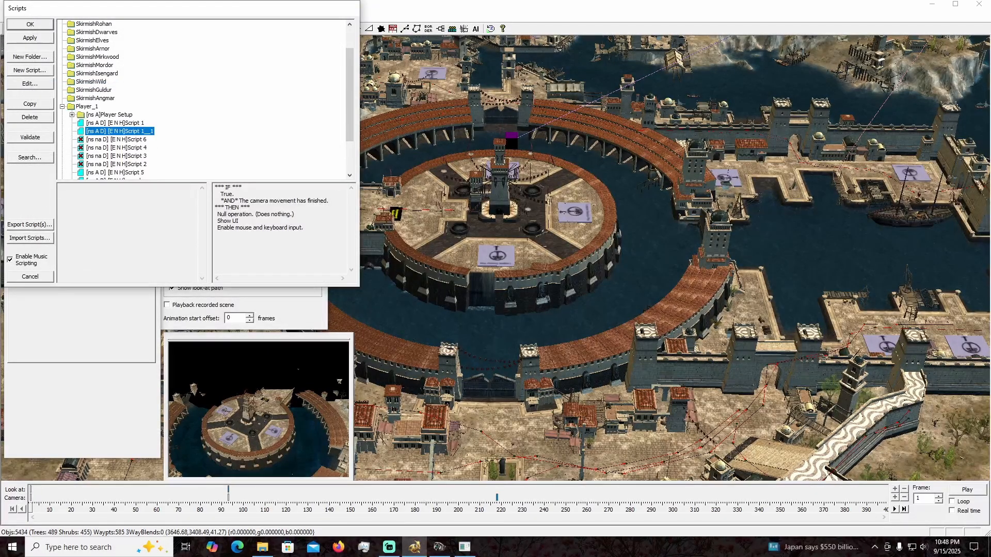
Deactivate the copy of Script 1, then apply and accept the script changes.
{"action": "right_click", "coordinate": [138, 131]}
{"action": "left_click", "coordinate": [148, 139]}
{"action": "left_click", "coordinate": [132, 124]}
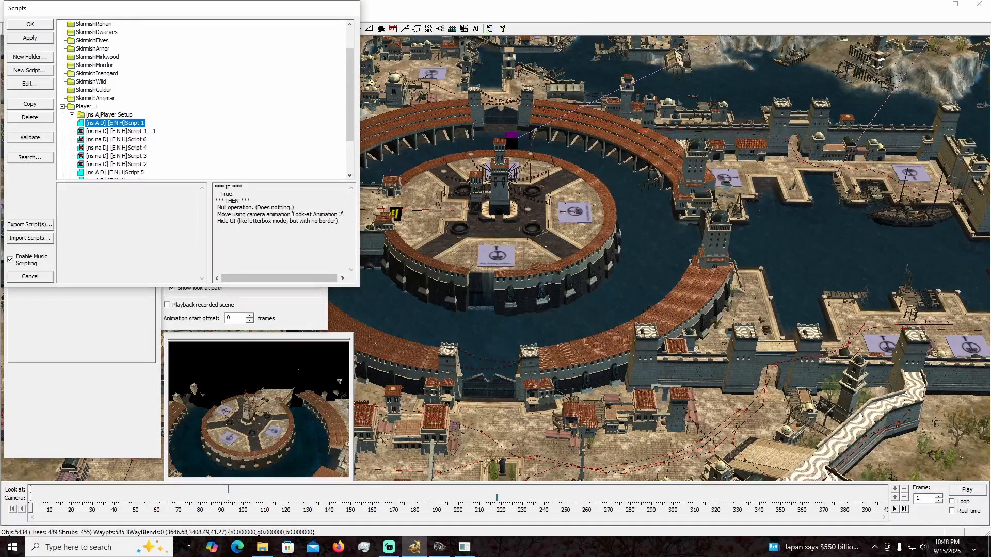
{"action": "left_click", "coordinate": [30, 38]}
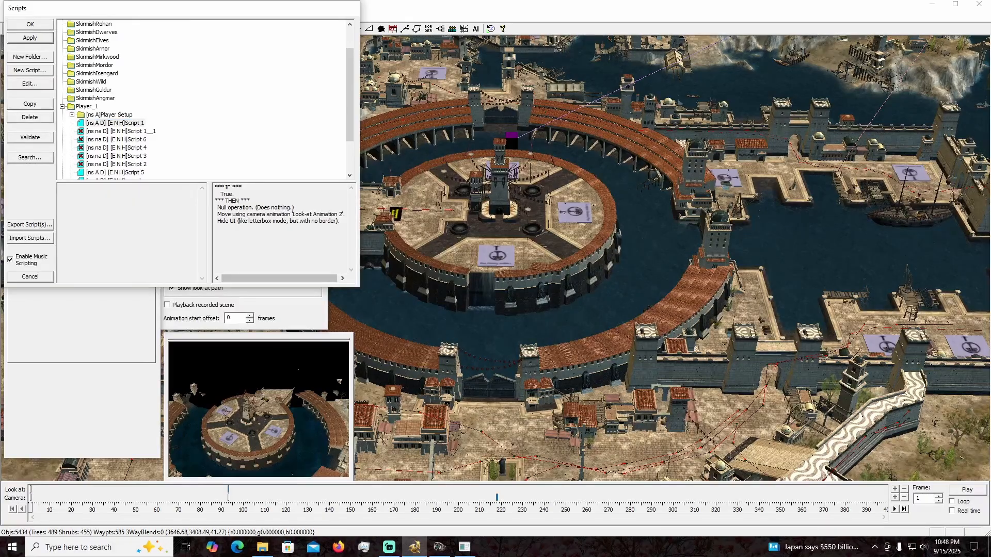
{"action": "left_click", "coordinate": [30, 25]}
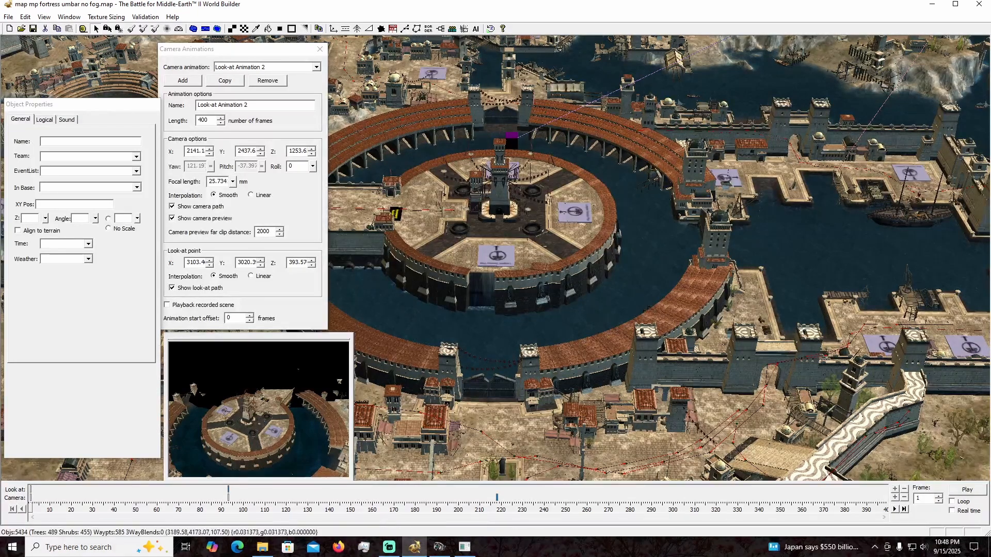
Switch to the running game and open the solo skirmish setup.
{"action": "left_click", "coordinate": [465, 547]}
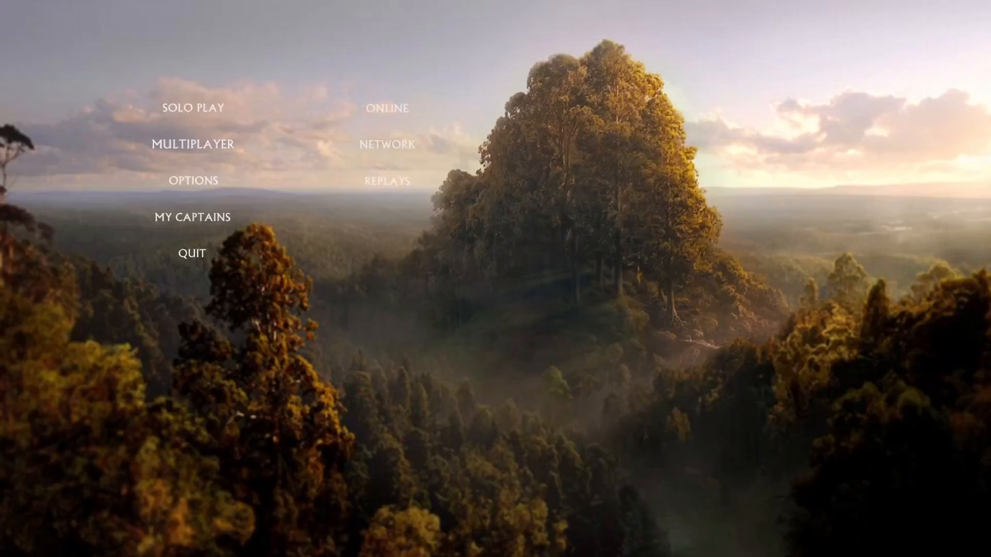
{"action": "mouse_move", "coordinate": [193, 107]}
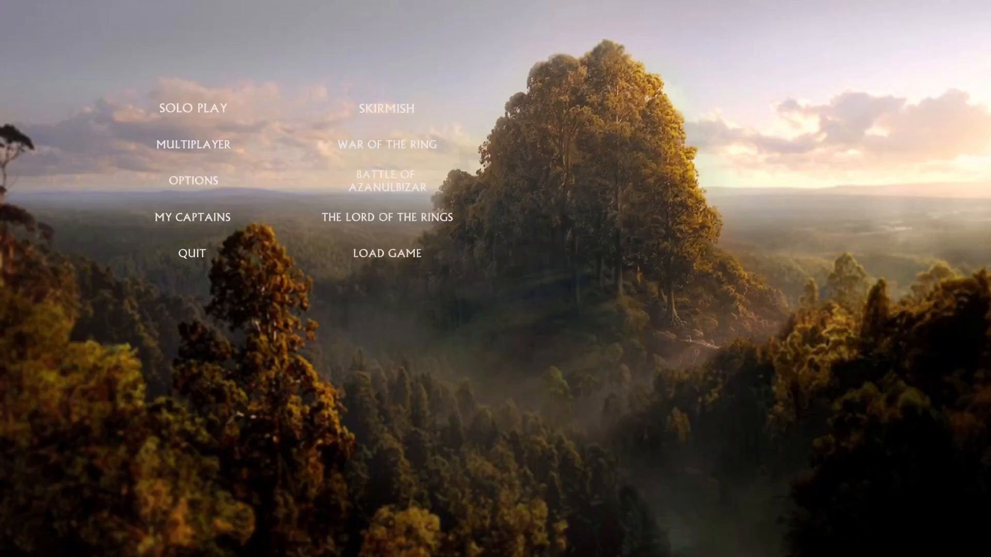
{"action": "left_click", "coordinate": [387, 108]}
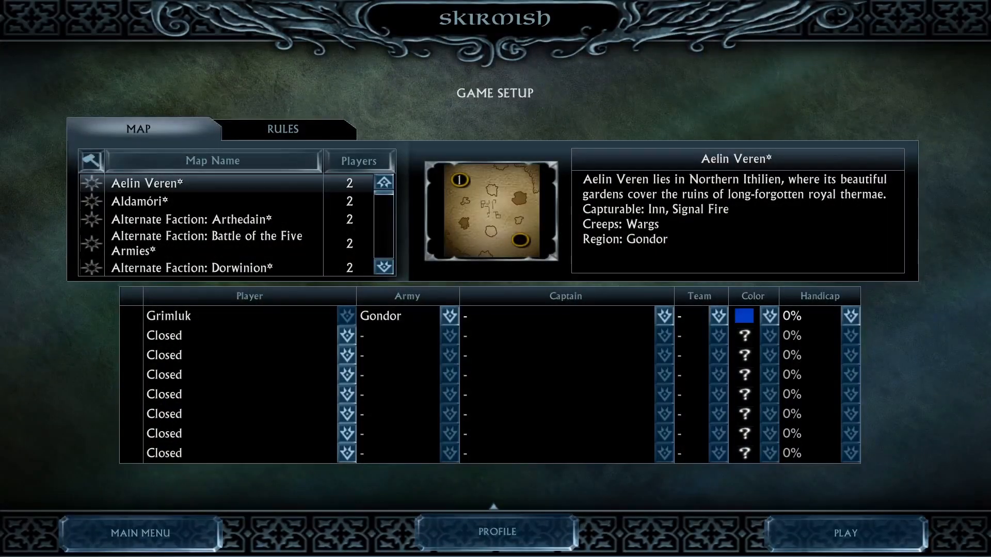
List the custom maps first, select "map mp fortress umbar no fog", and start the skirmish.
{"action": "left_click", "coordinate": [91, 161]}
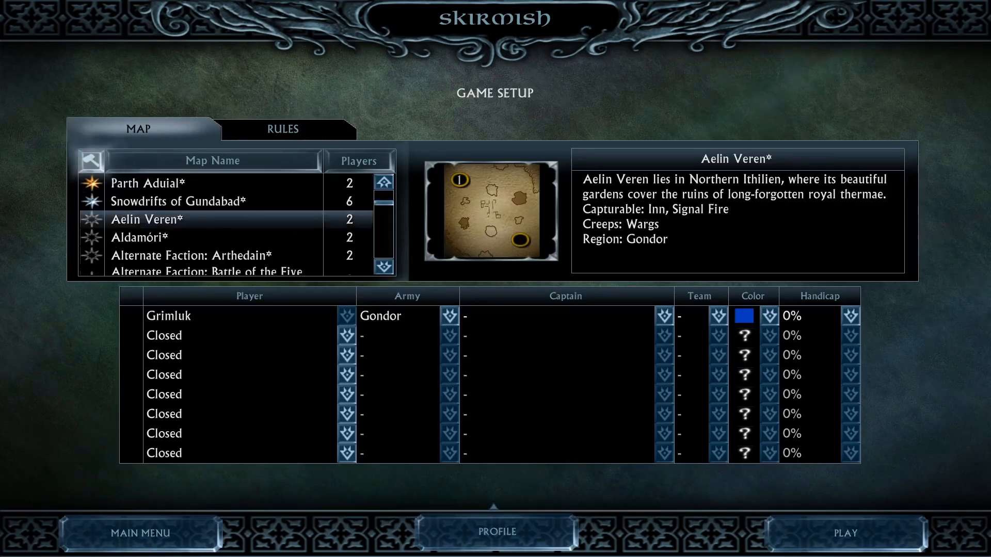
{"action": "scroll", "coordinate": [217, 224], "scroll_direction": "up", "scroll_amount": 3}
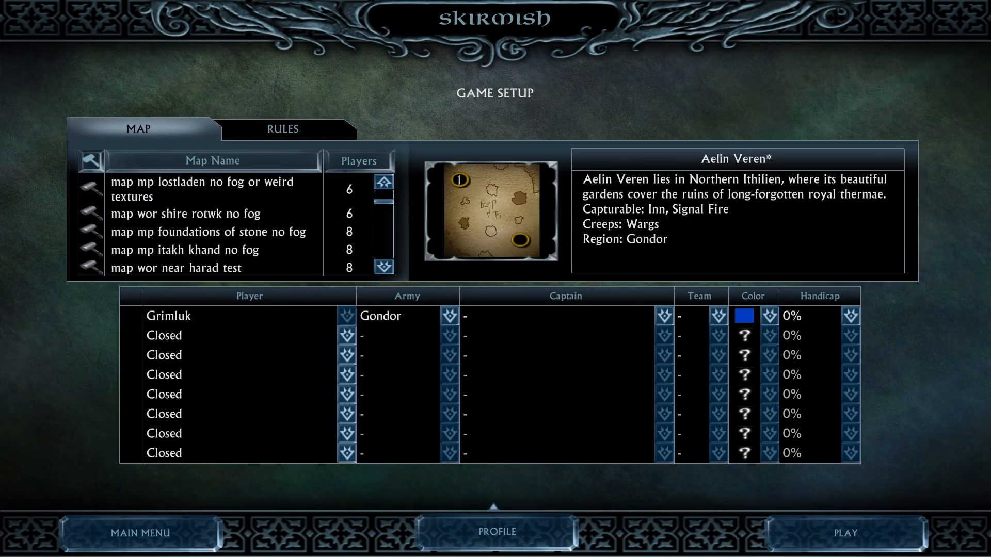
{"action": "scroll", "coordinate": [217, 224], "scroll_direction": "up", "scroll_amount": 4}
{"action": "scroll", "coordinate": [217, 224], "scroll_direction": "up", "scroll_amount": 1}
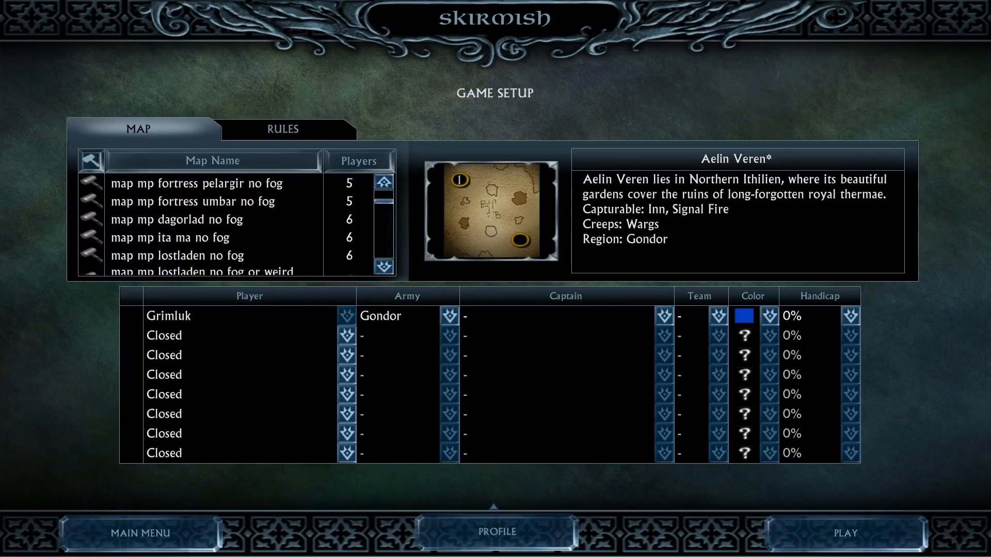
{"action": "left_click", "coordinate": [206, 202]}
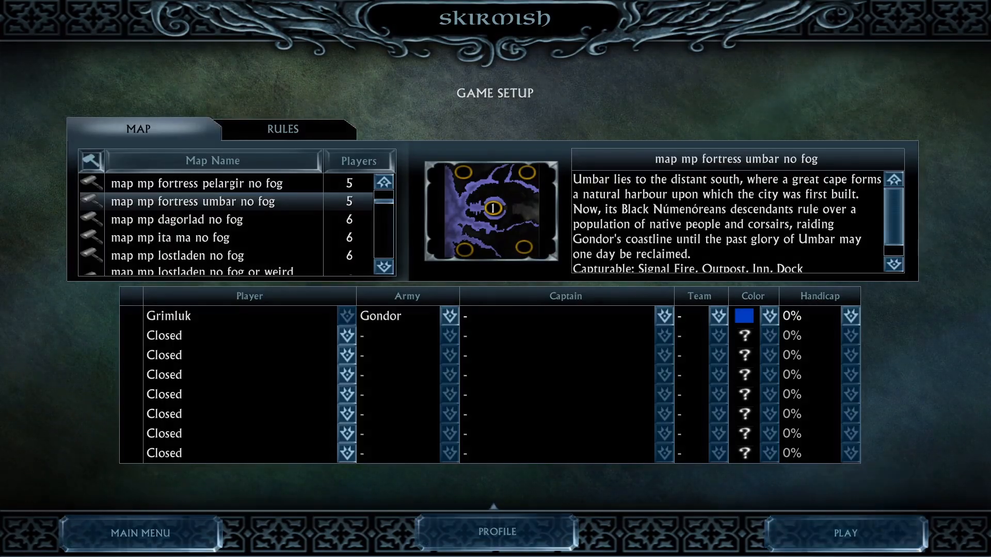
{"action": "left_click", "coordinate": [845, 533]}
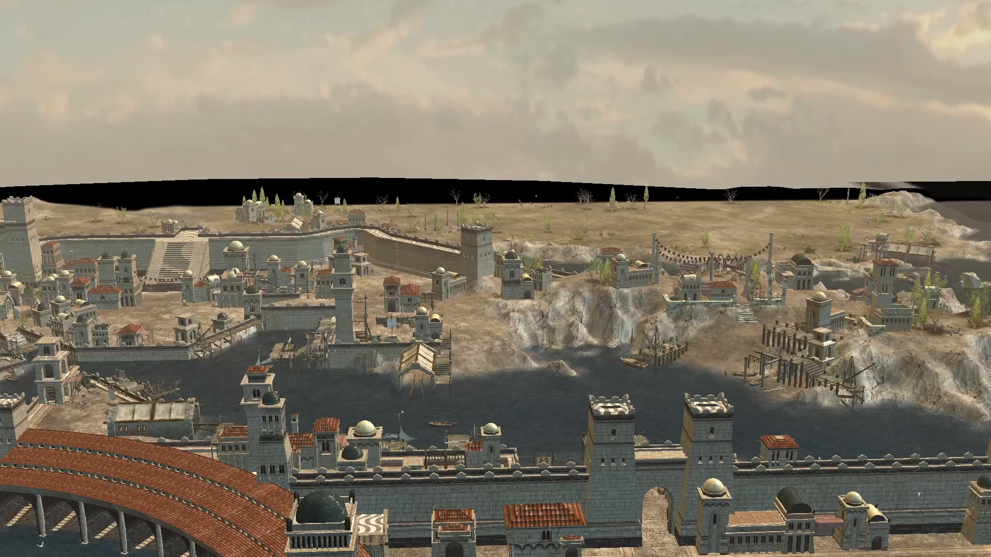
Pause and resume the match, view the fortress after the camera animation, and return to World Builder.
{"action": "key", "text": "Escape"}
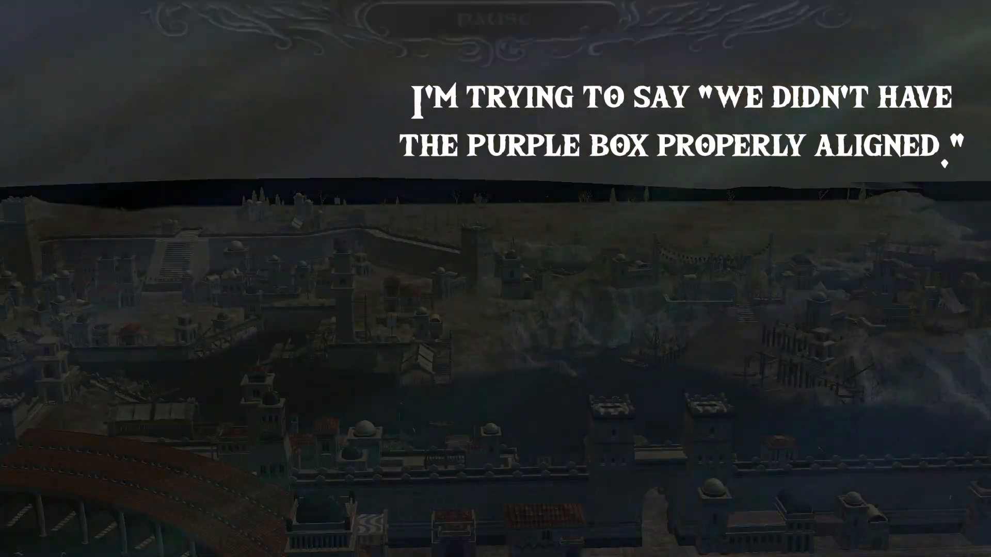
{"action": "key", "text": "Escape"}
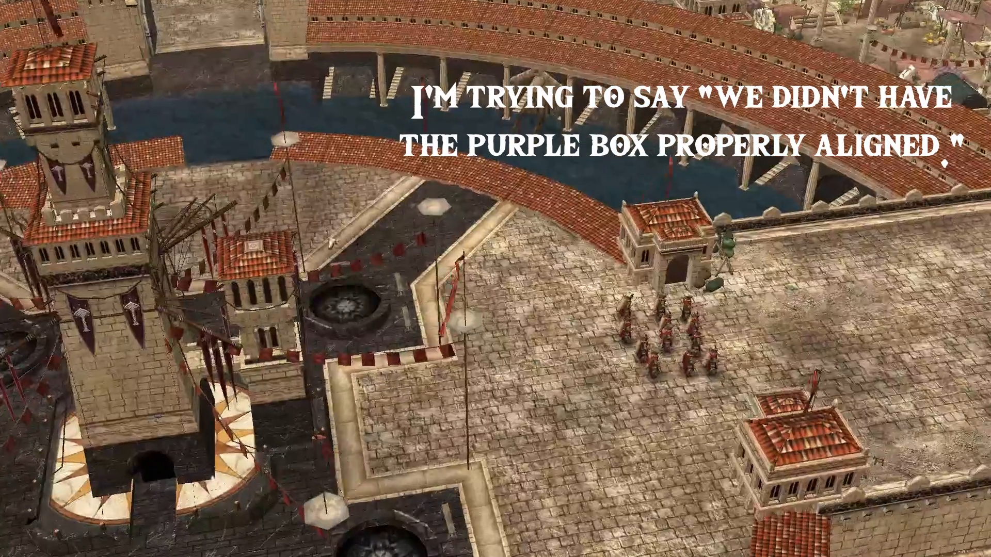
{"action": "scroll", "coordinate": [495, 279], "scroll_direction": "down", "scroll_amount": 2}
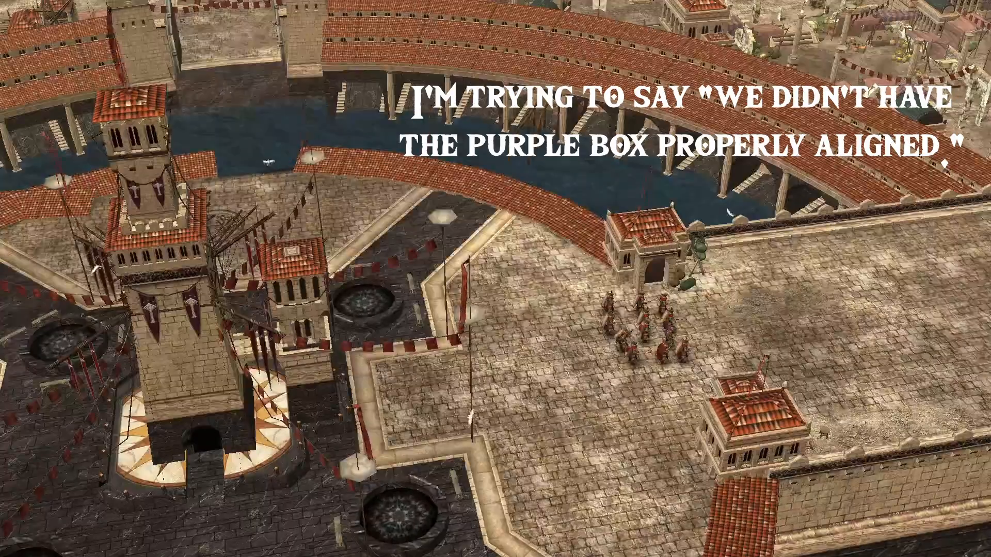
{"action": "key", "text": "Escape"}
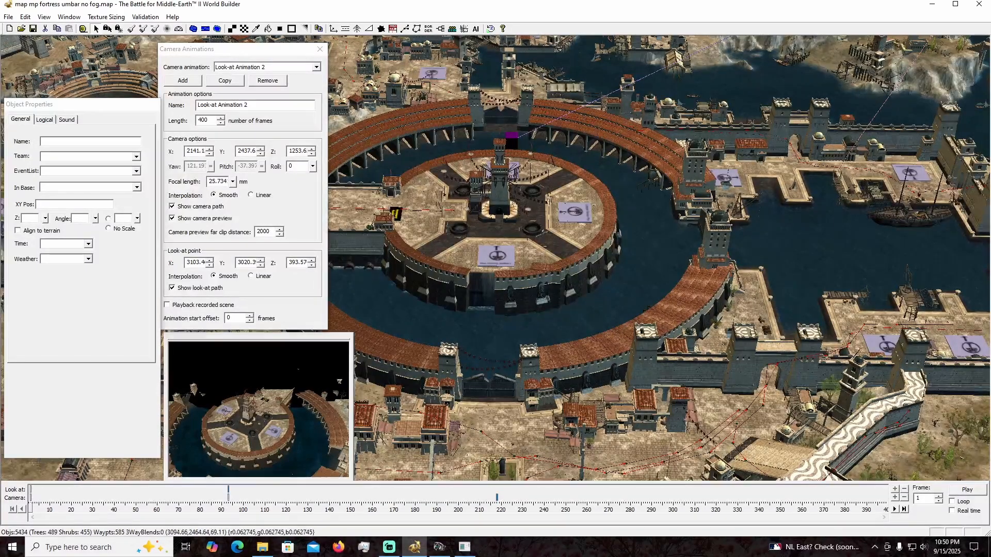
Move the look-at point of Look-at Animation 2 to about X 3067, Y 3051.
{"action": "left_click", "coordinate": [511, 140]}
{"action": "mouse_move", "coordinate": [511, 140]}
{"action": "left_mouse_down"}
{"action": "mouse_move", "coordinate": [501, 164]}
{"action": "mouse_move", "coordinate": [500, 147]}
{"action": "mouse_move", "coordinate": [509, 171]}
{"action": "mouse_move", "coordinate": [530, 155]}
{"action": "mouse_move", "coordinate": [523, 147]}
{"action": "left_mouse_up"}
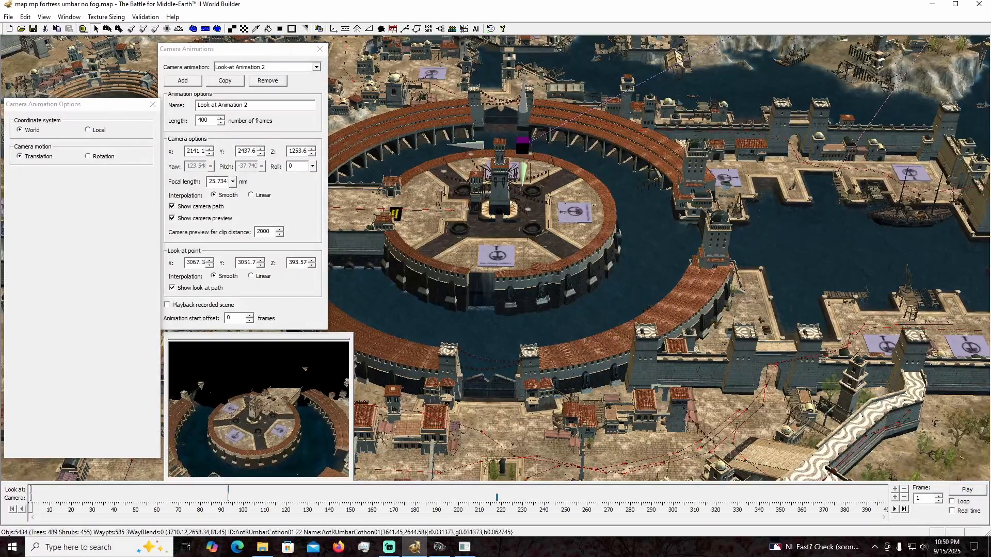
Delete the "Enable mouse and keyboard input" action from Player_1's Script 1__1 and accept the script.
{"action": "key", "text": "ctrl+shift+s"}
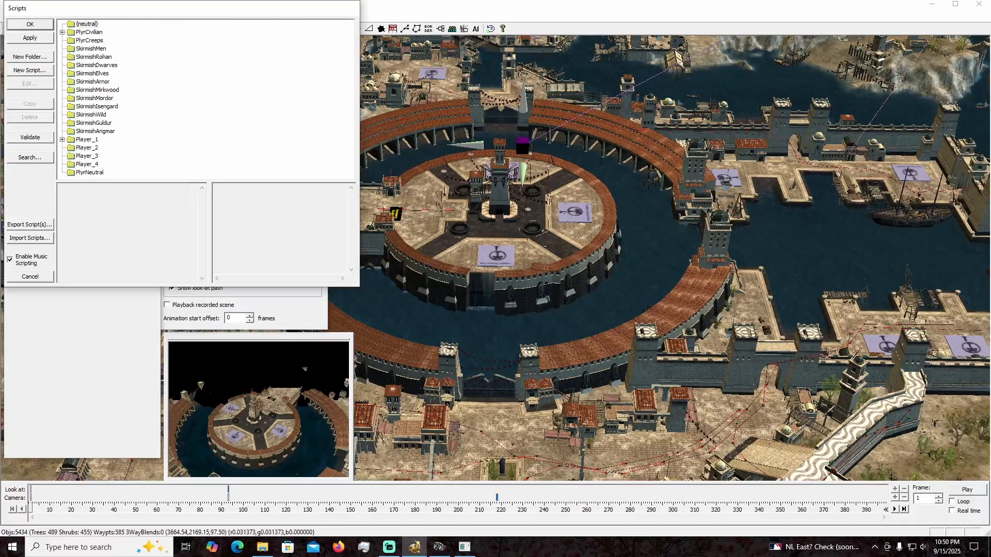
{"action": "left_click", "coordinate": [62, 139]}
{"action": "left_click", "coordinate": [121, 114]}
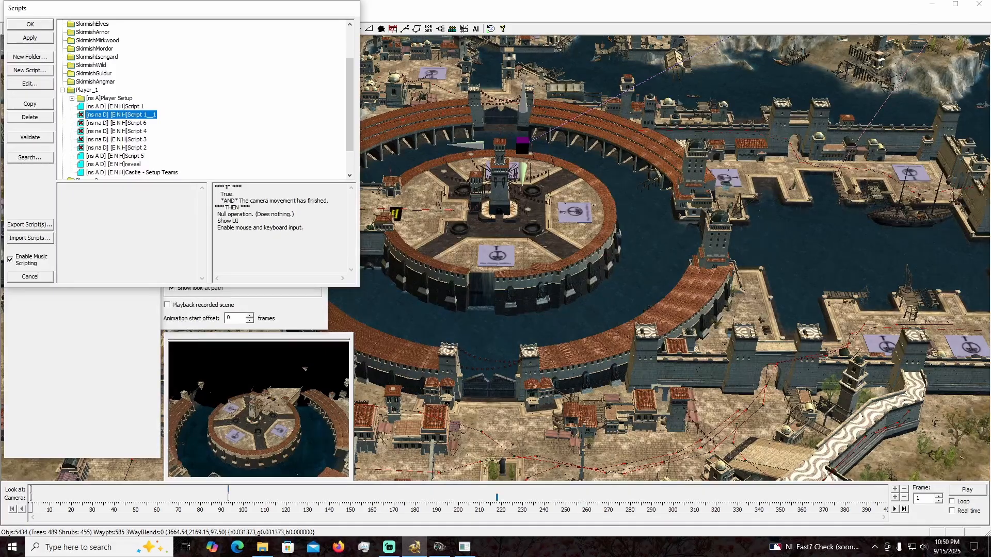
{"action": "double_click", "coordinate": [120, 114]}
{"action": "left_click", "coordinate": [149, 34]}
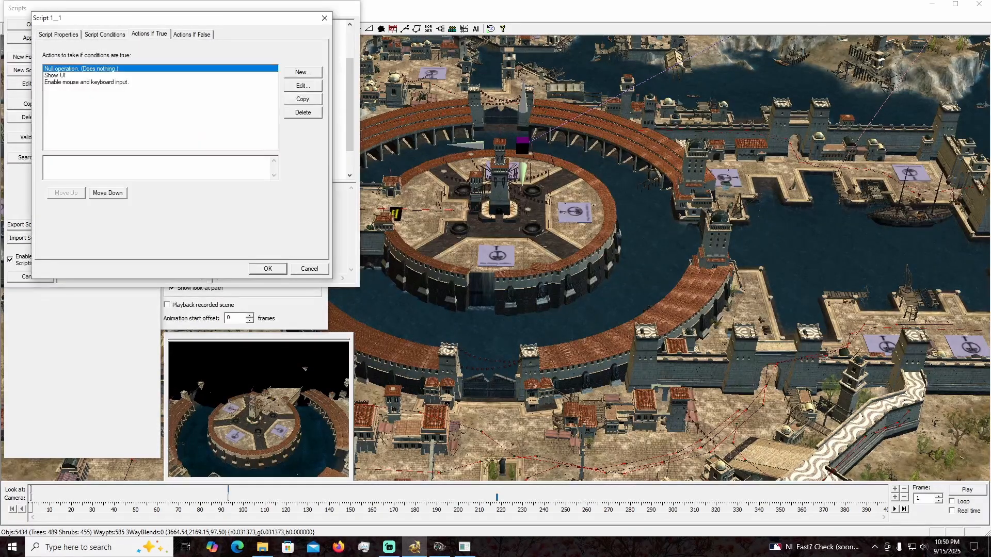
{"action": "left_click", "coordinate": [85, 82]}
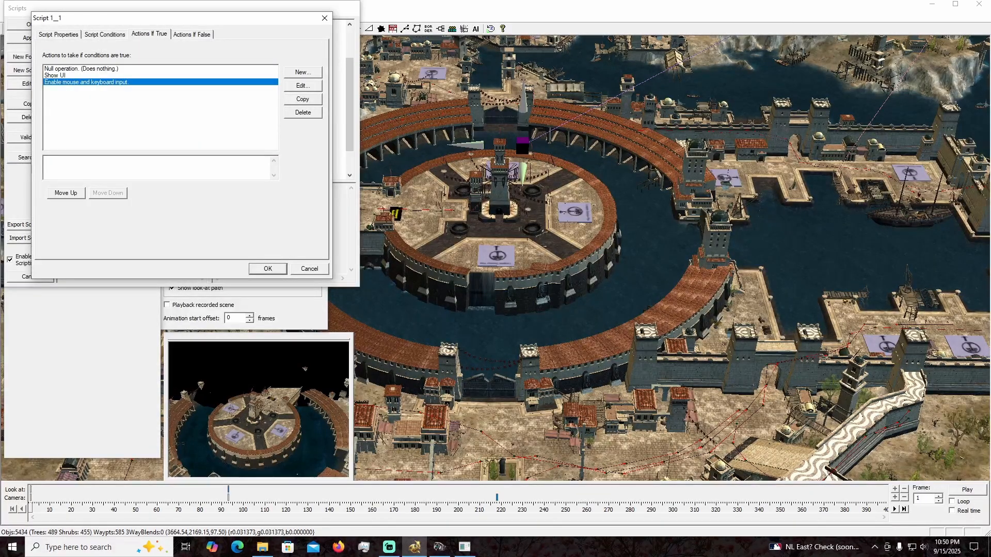
{"action": "left_click", "coordinate": [303, 112]}
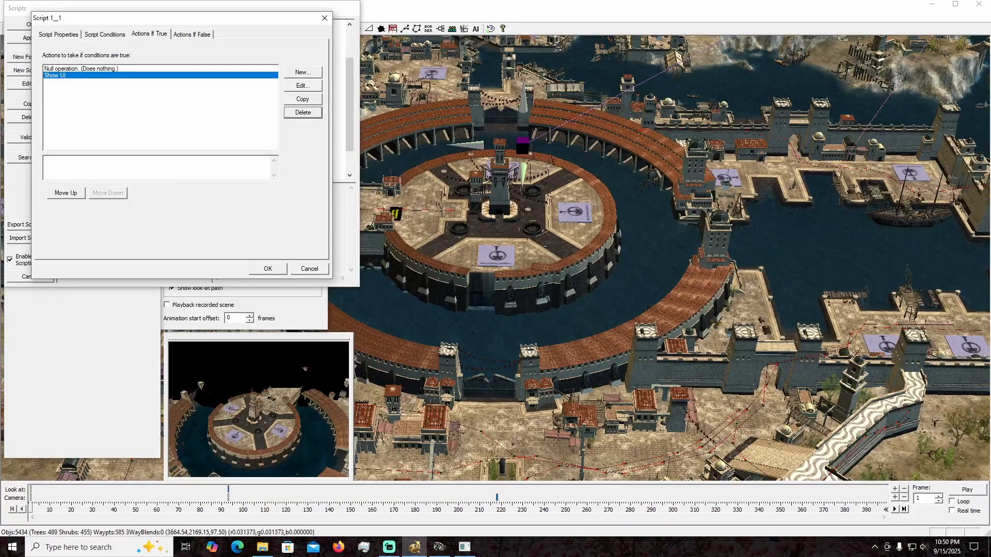
{"action": "left_click", "coordinate": [268, 269]}
Activate Script 1__1, review the actions of Script 1, and accept the script changes.
{"action": "right_click", "coordinate": [121, 115]}
{"action": "left_click", "coordinate": [139, 124]}
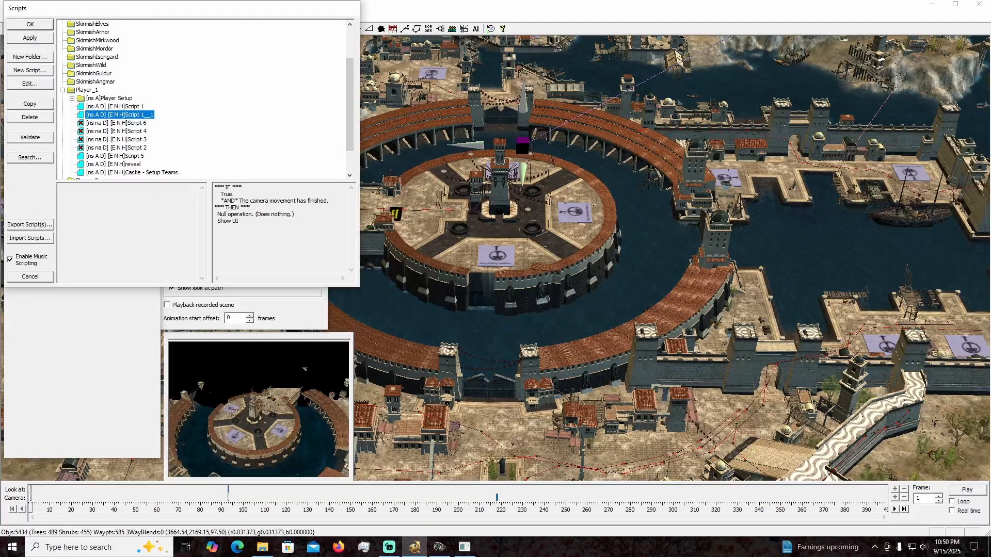
{"action": "left_click", "coordinate": [115, 106]}
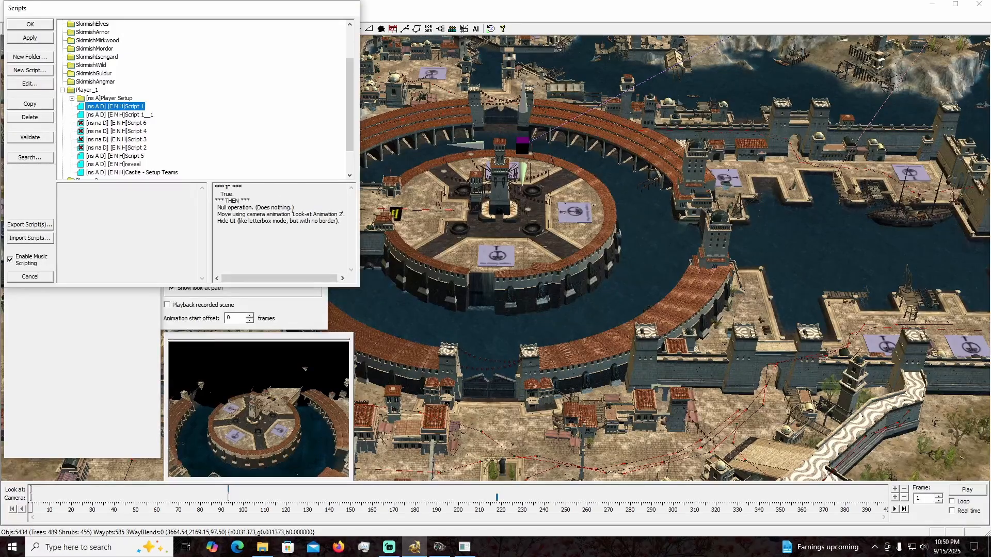
{"action": "left_click", "coordinate": [30, 24]}
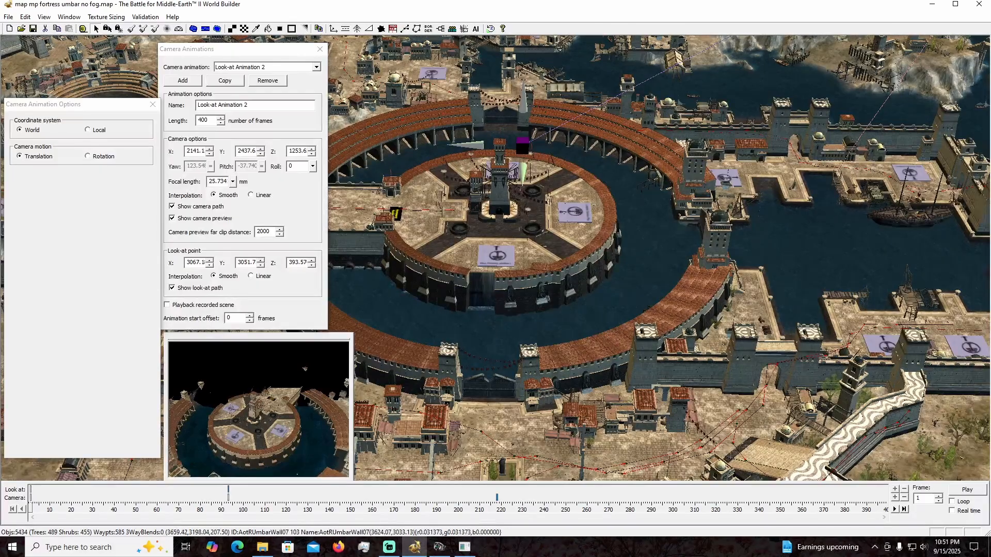
Raise the look-at point of Look-at Animation 2 to Z 479.
{"action": "left_click", "coordinate": [312, 260]}
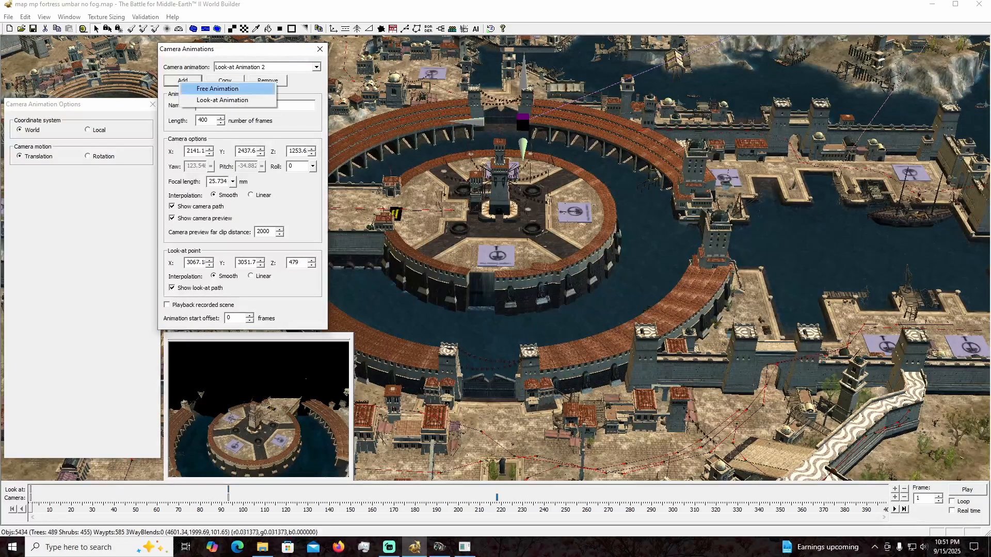
Add a free camera animation and move its camera to about X 3099, Y 5840.
{"action": "key", "text": "Return"}
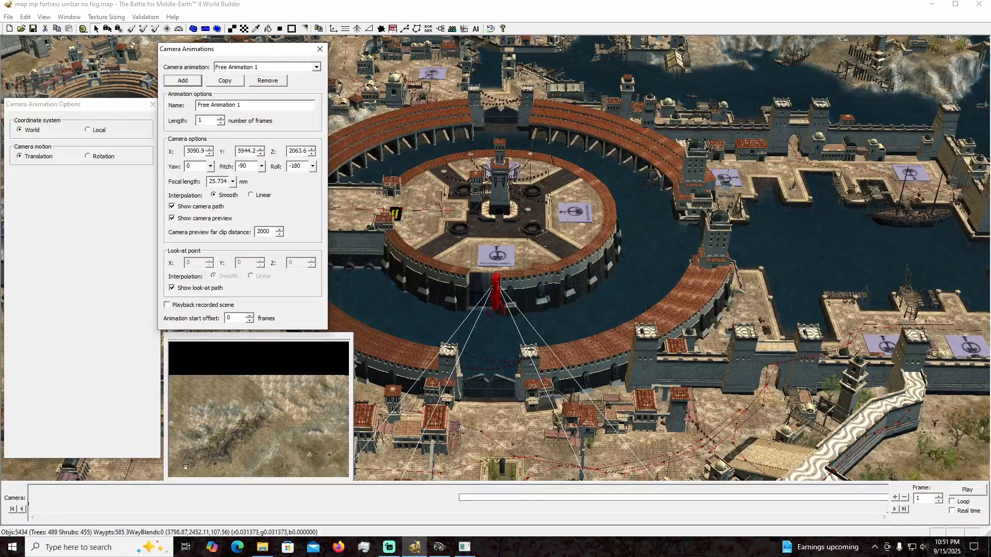
{"action": "middle_click_drag", "start_coordinate": [495, 268], "coordinate": [540, 233]}
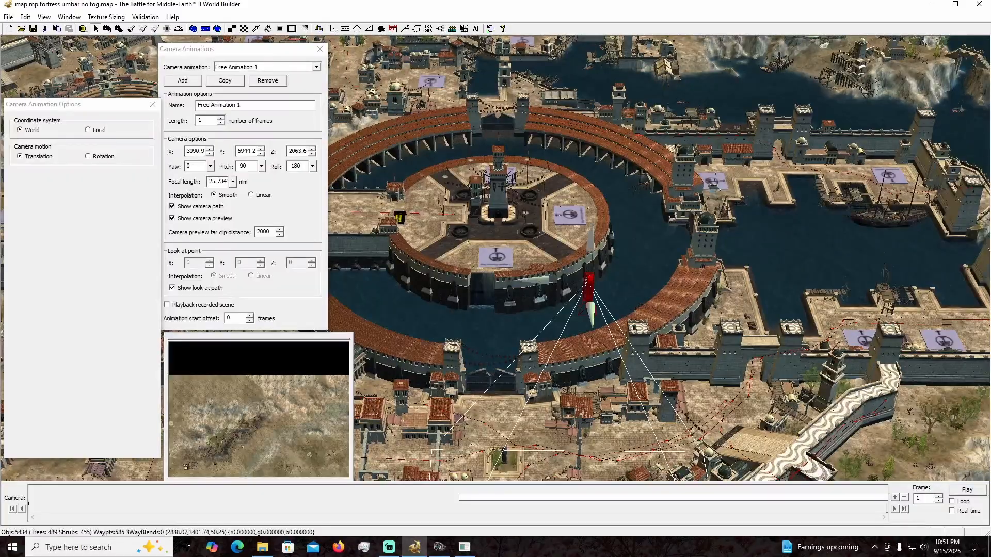
{"action": "left_click_drag", "start_coordinate": [588, 289], "coordinate": [548, 103]}
Add a second free camera animation above the ring-shaped harbour, facing the city wall and its stairways.
{"action": "middle_click_drag", "start_coordinate": [547, 103], "coordinate": [658, 124]}
{"action": "scroll", "coordinate": [658, 258], "scroll_direction": "up", "scroll_amount": 10}
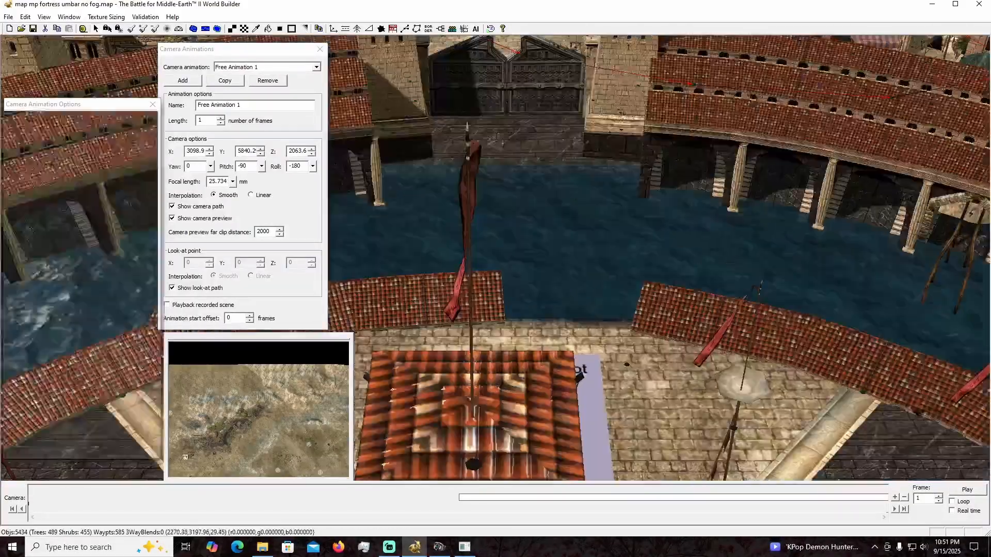
{"action": "scroll", "coordinate": [658, 258], "scroll_direction": "down", "scroll_amount": 10}
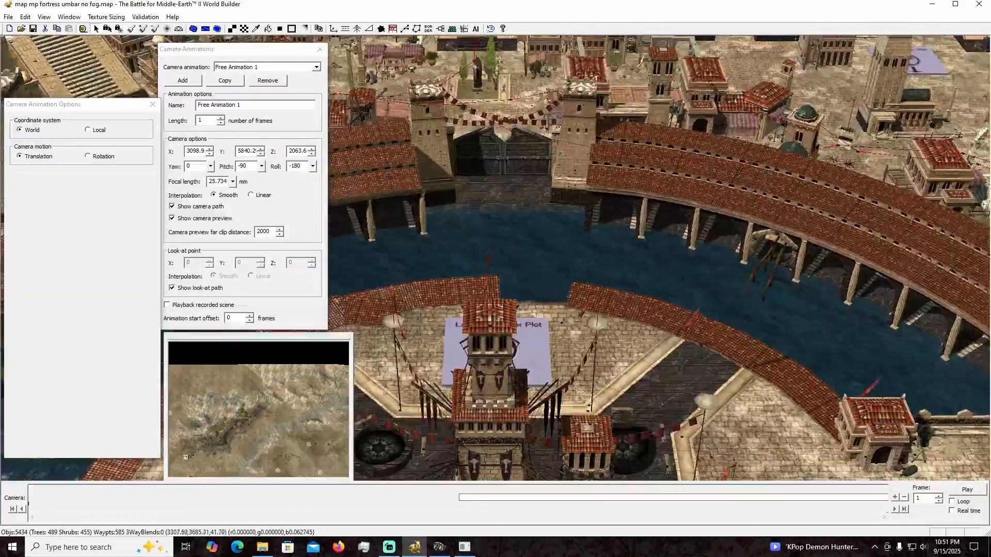
{"action": "scroll", "coordinate": [658, 258], "scroll_direction": "down", "scroll_amount": 8}
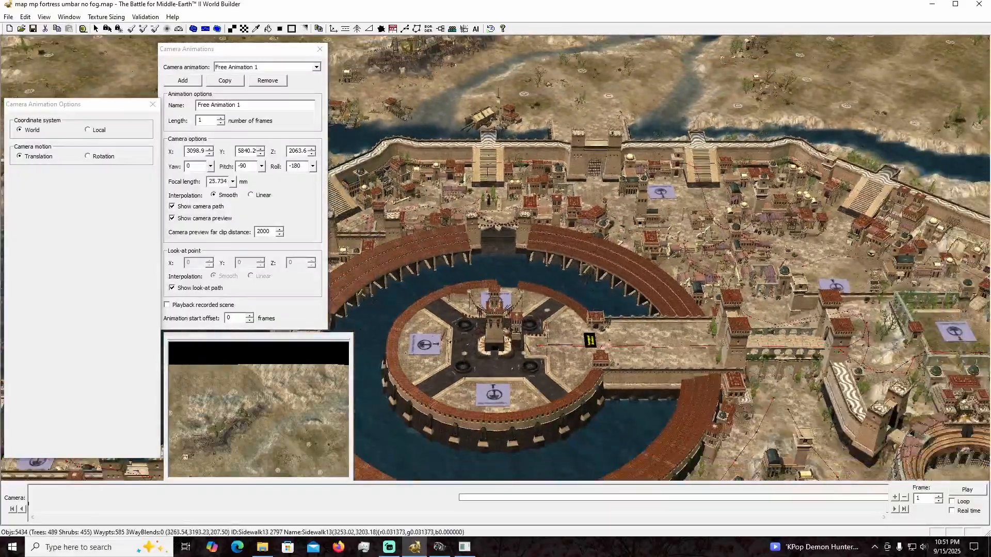
{"action": "scroll", "coordinate": [620, 330], "scroll_direction": "down", "scroll_amount": 1}
{"action": "right_click_drag", "start_coordinate": [366, 338], "coordinate": [449, 305]}
{"action": "right_click_drag", "start_coordinate": [585, 263], "coordinate": [753, 220]}
{"action": "scroll", "coordinate": [753, 220], "scroll_direction": "up", "scroll_amount": 5}
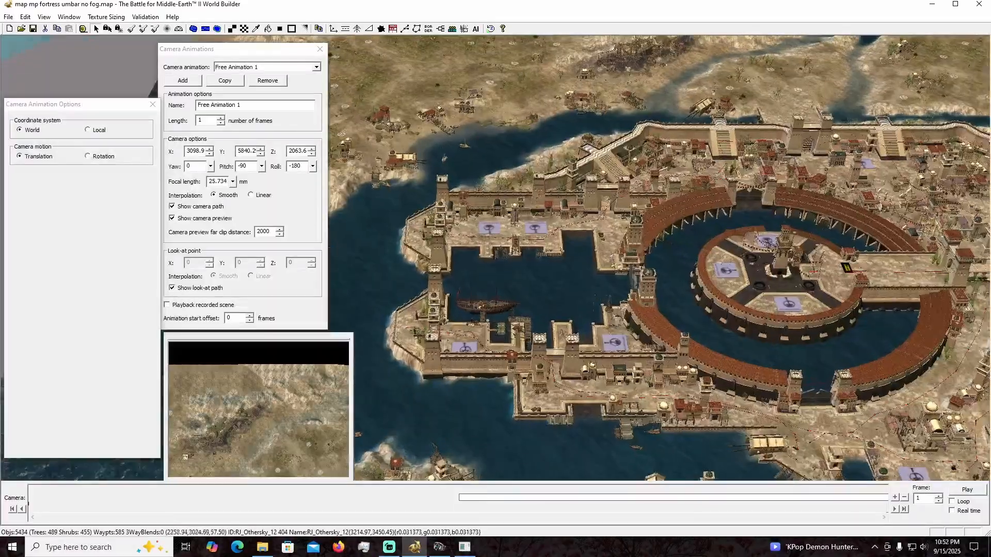
{"action": "scroll", "coordinate": [545, 245], "scroll_direction": "up", "scroll_amount": 5}
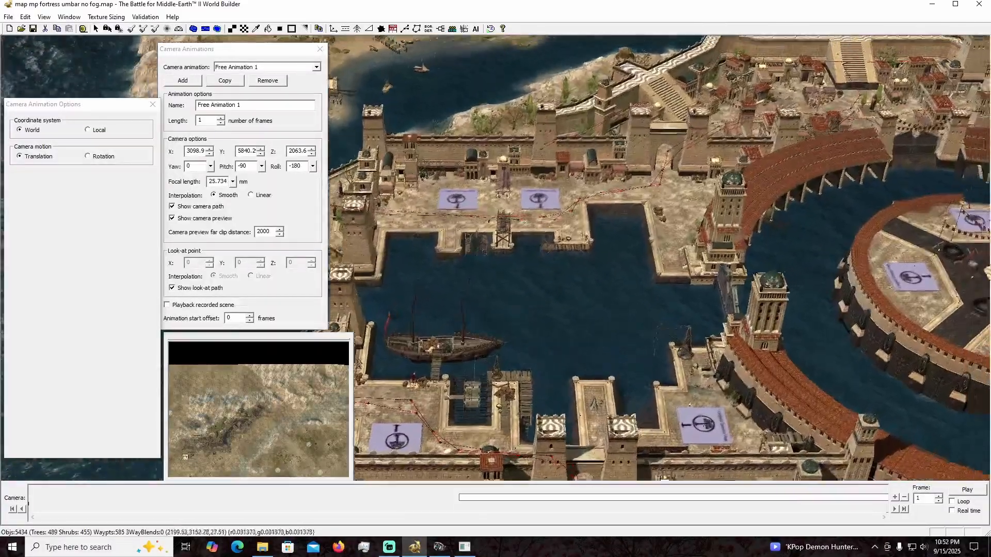
{"action": "right_click_drag", "start_coordinate": [752, 221], "coordinate": [449, 335]}
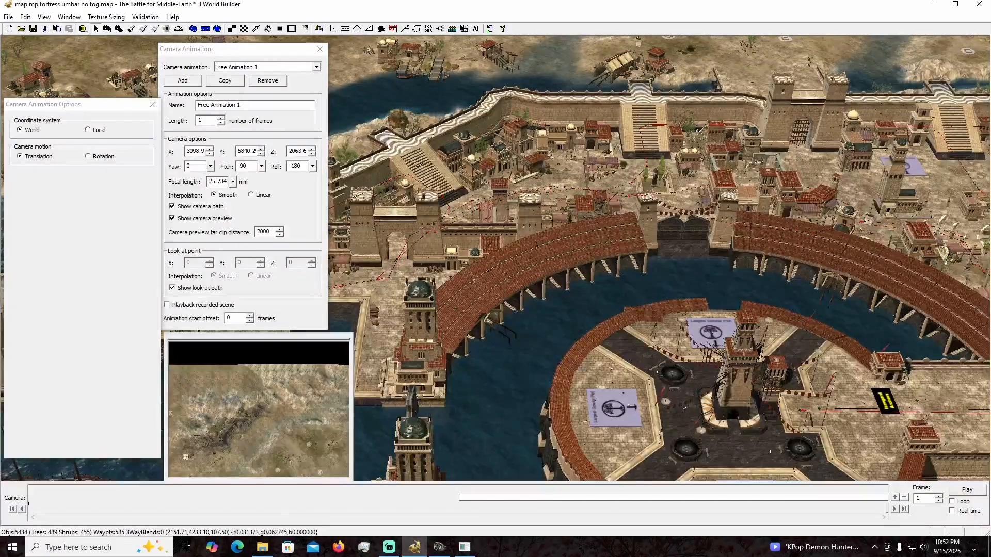
{"action": "left_click", "coordinate": [183, 81]}
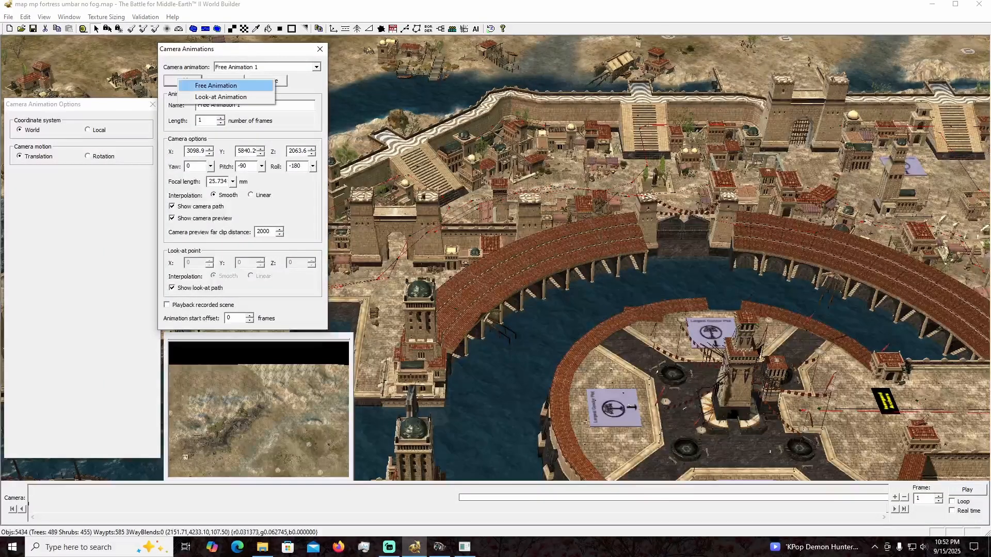
{"action": "left_click", "coordinate": [209, 84]}
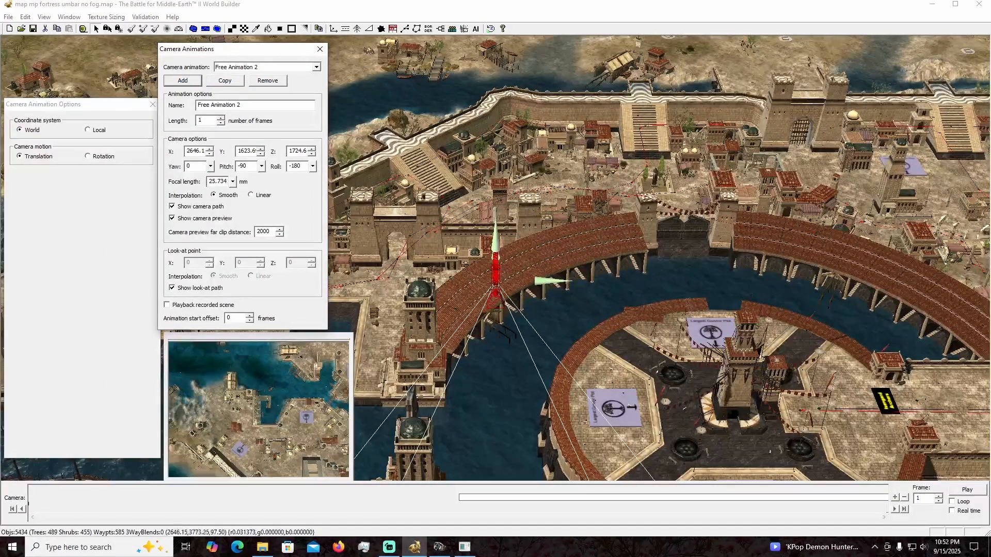
Move the second free animation's camera to about X 2676, Y 1641, Z 1684.
{"action": "left_click_drag", "start_coordinate": [495, 279], "coordinate": [720, 434]}
{"action": "right_click_drag", "start_coordinate": [720, 428], "coordinate": [685, 222]}
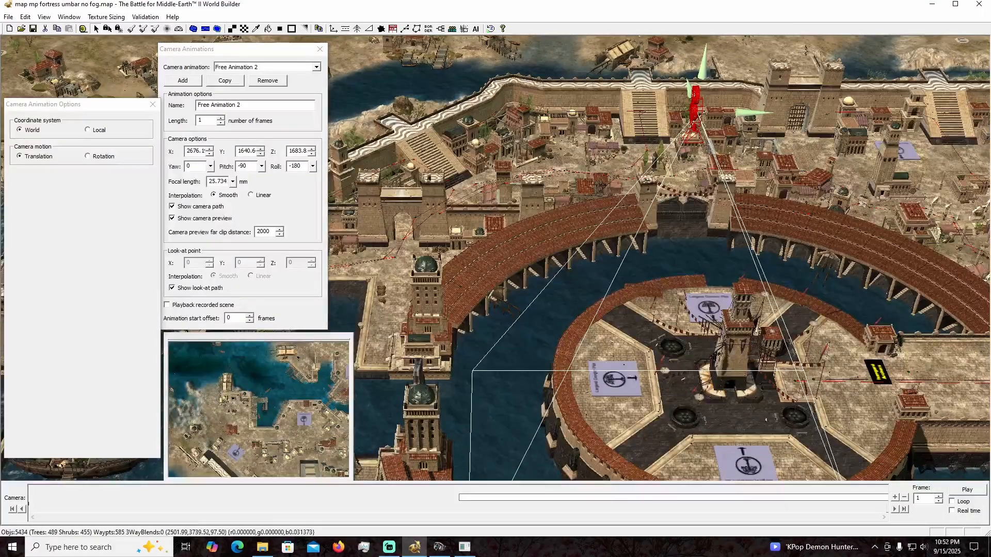
Set the camera height of Free Animation 2 to Z 500.
{"action": "left_click", "coordinate": [311, 154]}
{"action": "left_click", "coordinate": [312, 154]}
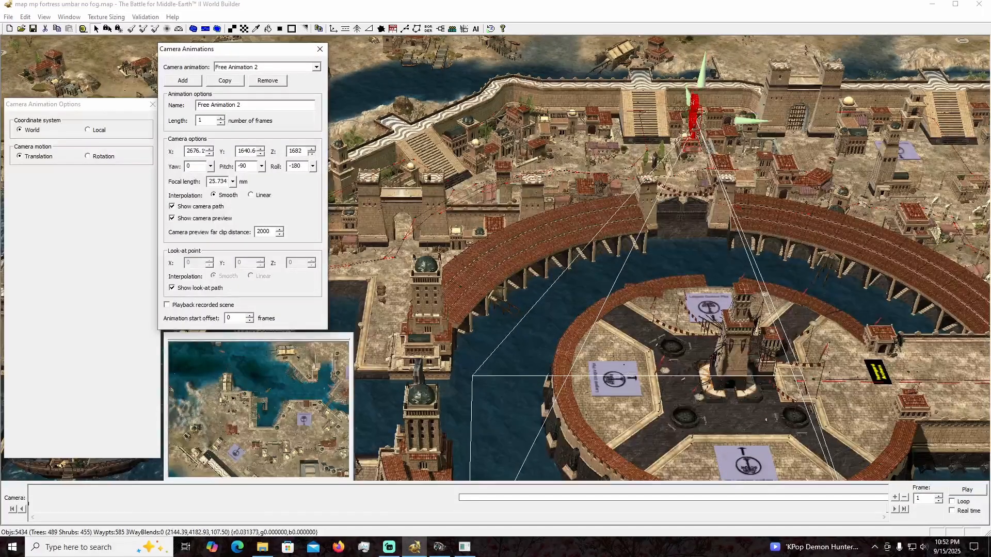
{"action": "left_click", "coordinate": [312, 154]}
{"action": "left_click", "coordinate": [312, 155]}
{"action": "left_click", "coordinate": [312, 154]}
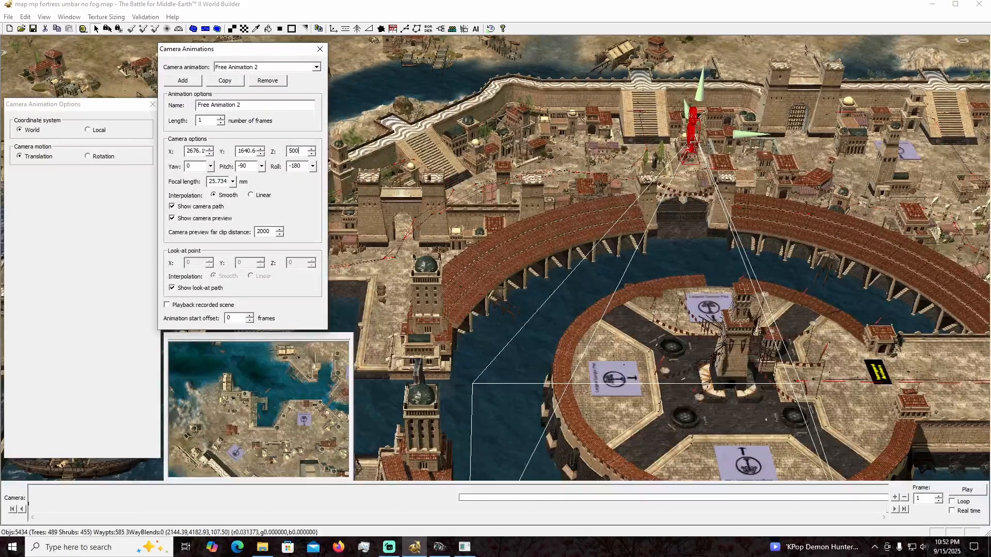
{"action": "type", "text": "500"}
{"action": "key", "text": "Return"}
{"action": "scroll", "coordinate": [643, 201], "scroll_direction": "down", "scroll_amount": 5}
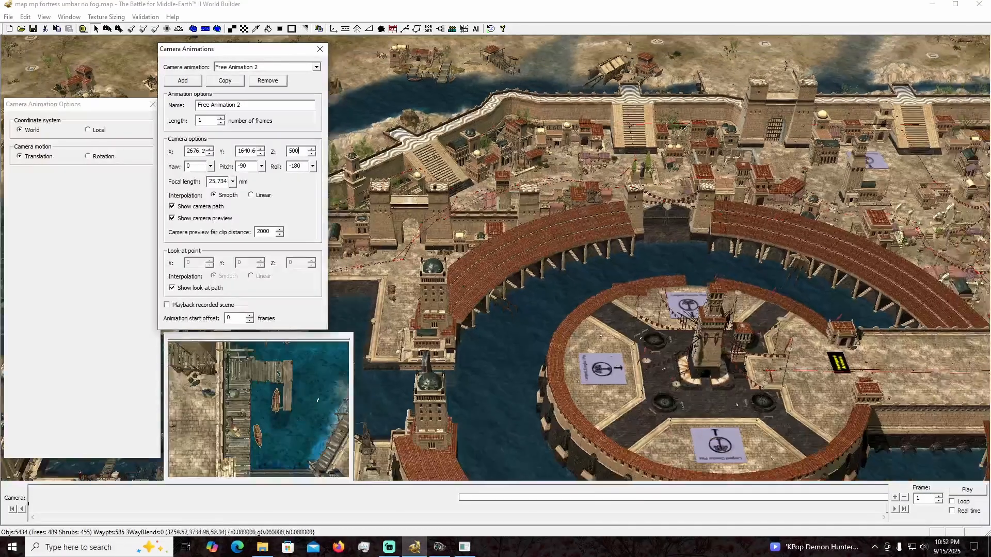
Move the Free Animation 2 camera over the ring-shaped harbour to about X 3043, Y 3030, Z 709.
{"action": "right_click_drag", "start_coordinate": [643, 201], "coordinate": [612, 49]}
{"action": "right_click_drag", "start_coordinate": [526, 413], "coordinate": [550, 309]}
{"action": "left_click_drag", "start_coordinate": [548, 253], "coordinate": [546, 301]}
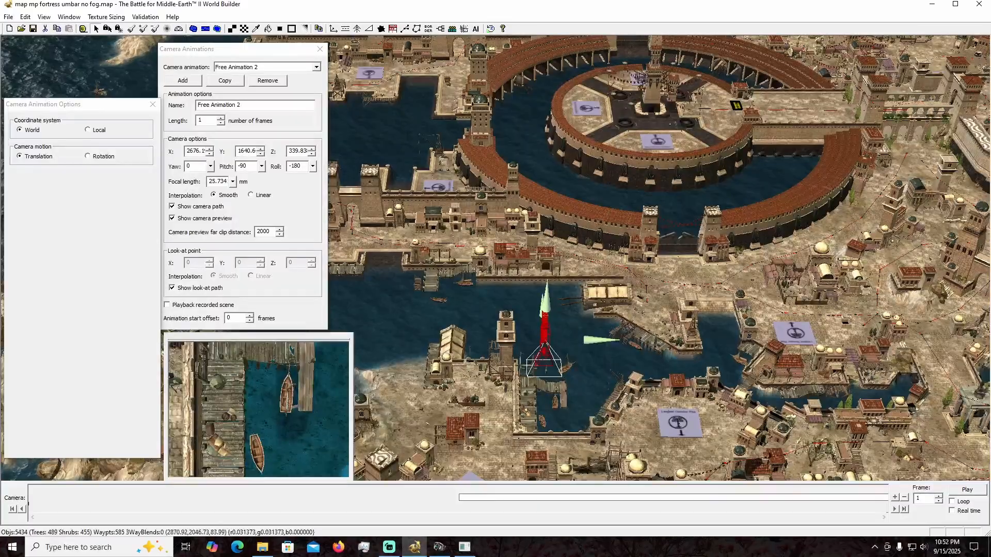
{"action": "middle_click_drag", "start_coordinate": [548, 301], "coordinate": [617, 309]}
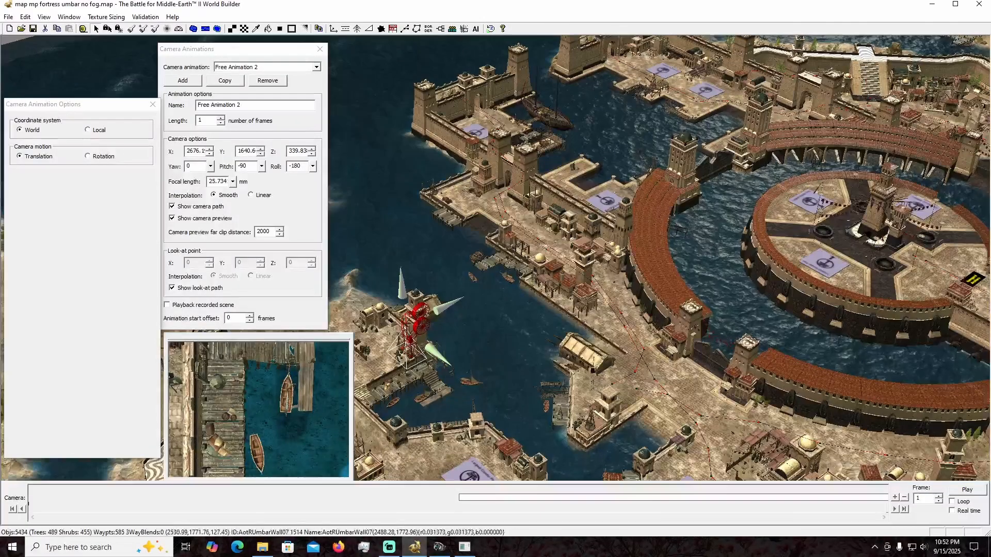
{"action": "left_click_drag", "start_coordinate": [415, 317], "coordinate": [857, 101]}
{"action": "right_click_drag", "start_coordinate": [834, 206], "coordinate": [608, 285]}
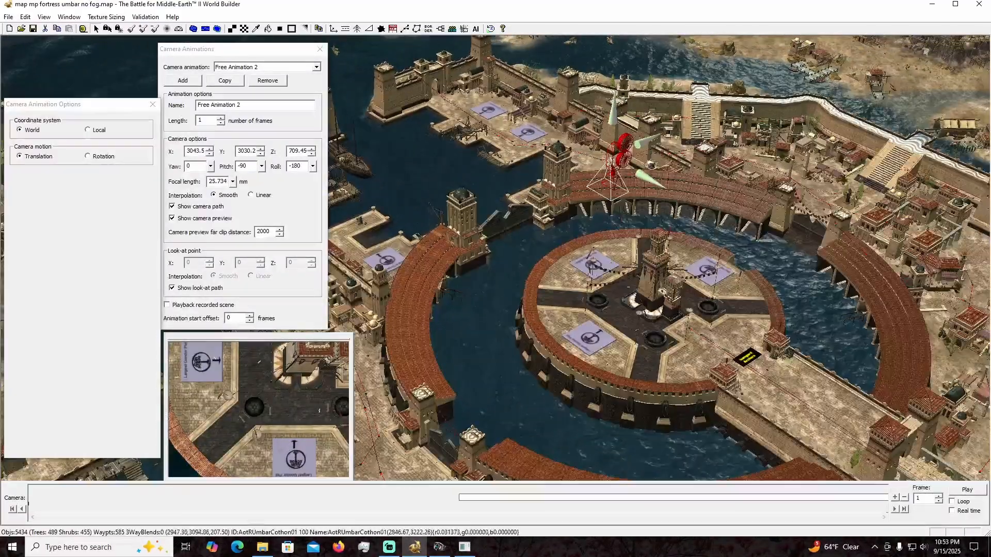
{"action": "middle_click_drag", "start_coordinate": [608, 285], "coordinate": [590, 262]}
{"action": "right_click_drag", "start_coordinate": [589, 262], "coordinate": [543, 298]}
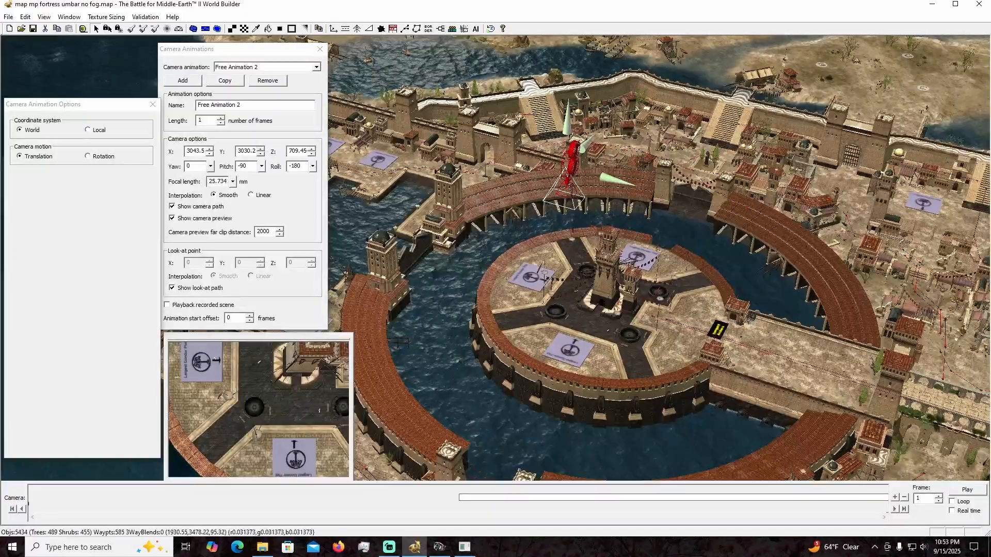
Orient the Free Animation 2 camera toward the central harbour island with yaw 147, pitch -38 and roll 0.
{"action": "left_click", "coordinate": [262, 167]}
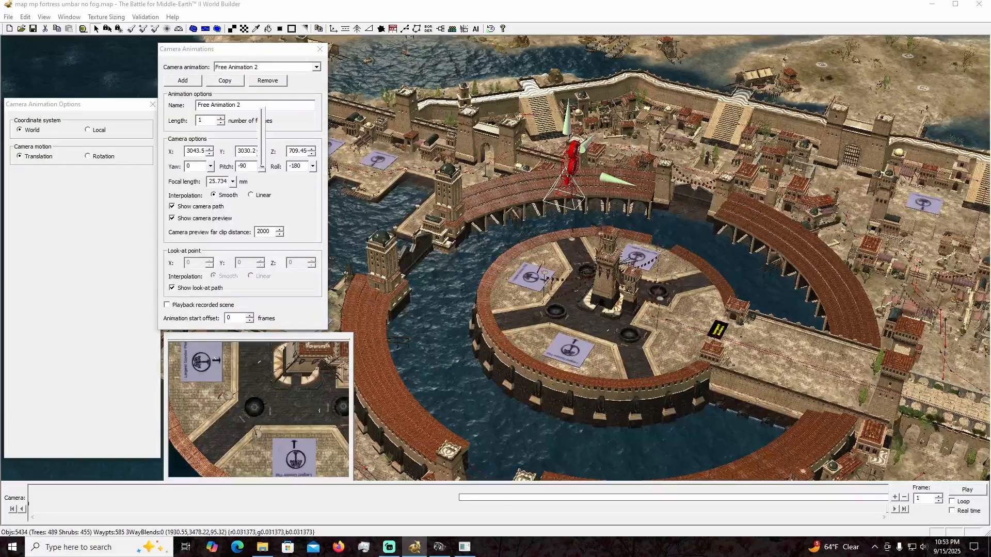
{"action": "left_click_drag", "start_coordinate": [262, 166], "coordinate": [262, 118]}
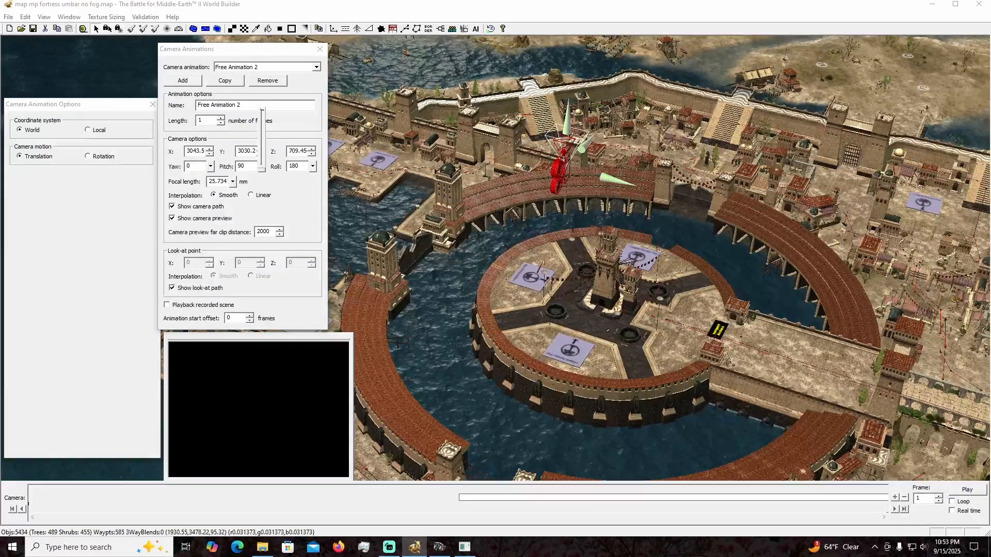
{"action": "left_click_drag", "start_coordinate": [262, 112], "coordinate": [262, 140]}
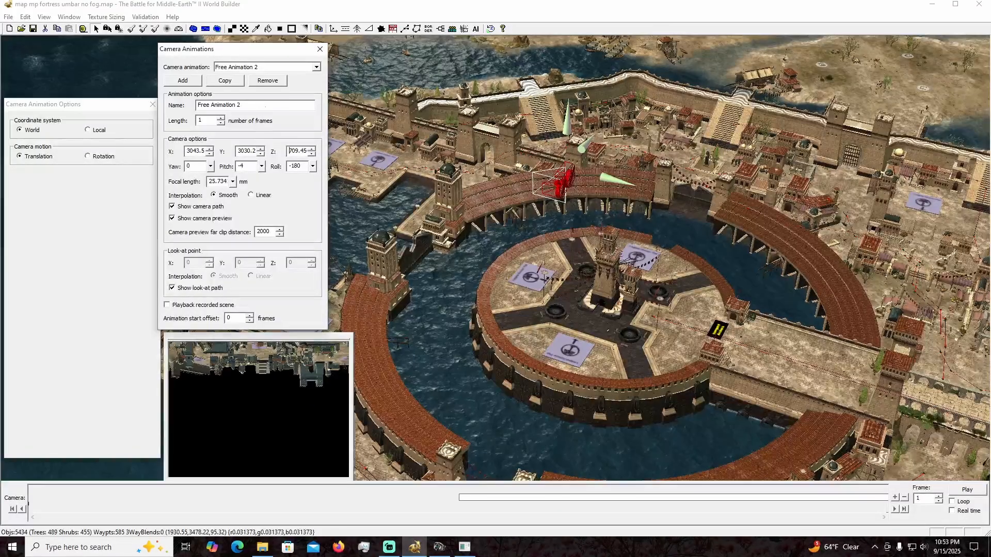
{"action": "left_click_drag", "start_coordinate": [313, 167], "coordinate": [312, 140]}
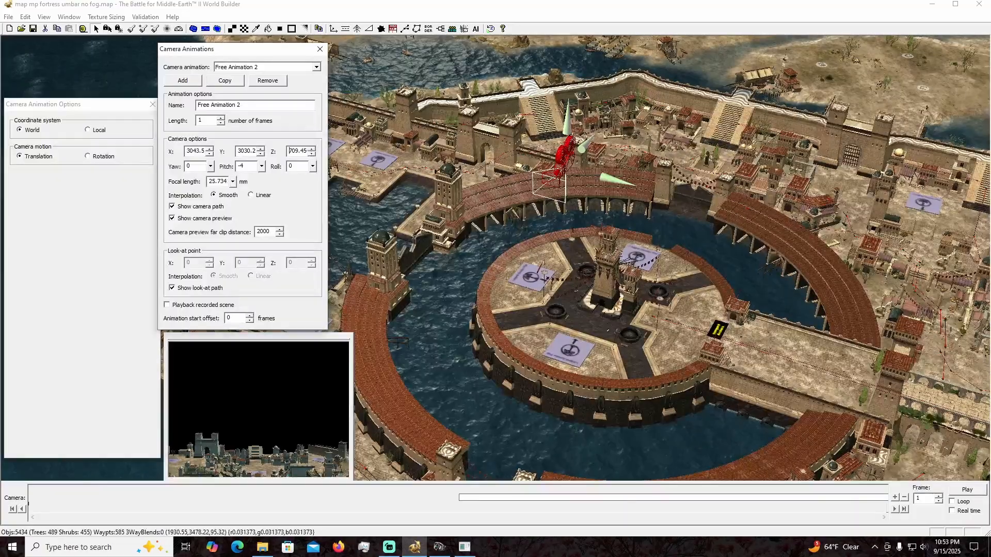
{"action": "left_click_drag", "start_coordinate": [210, 167], "coordinate": [210, 141]}
{"action": "left_click_drag", "start_coordinate": [261, 166], "coordinate": [262, 176]}
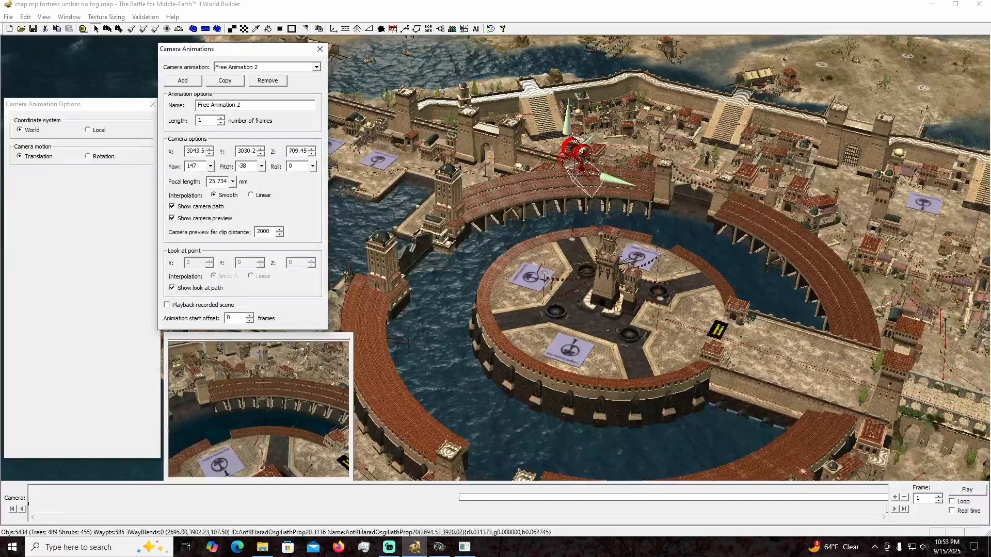
Move the camera to about X 2869, Y 2652 so that the central tower is in its preview.
{"action": "left_click_drag", "start_coordinate": [573, 155], "coordinate": [454, 207]}
{"action": "key", "text": "Left"}
{"action": "key", "text": "Down"}
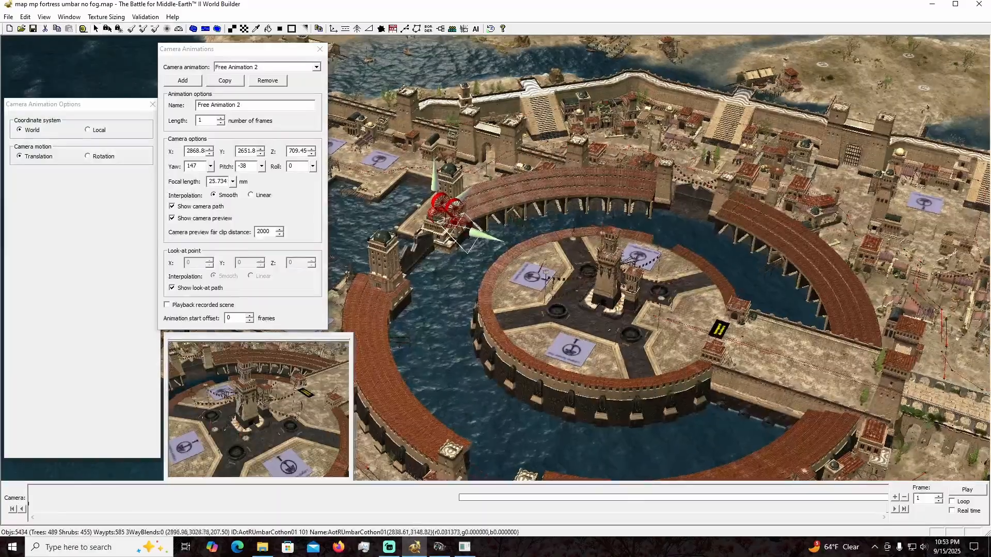
{"action": "key", "text": "Left"}
{"action": "key", "text": "Down"}
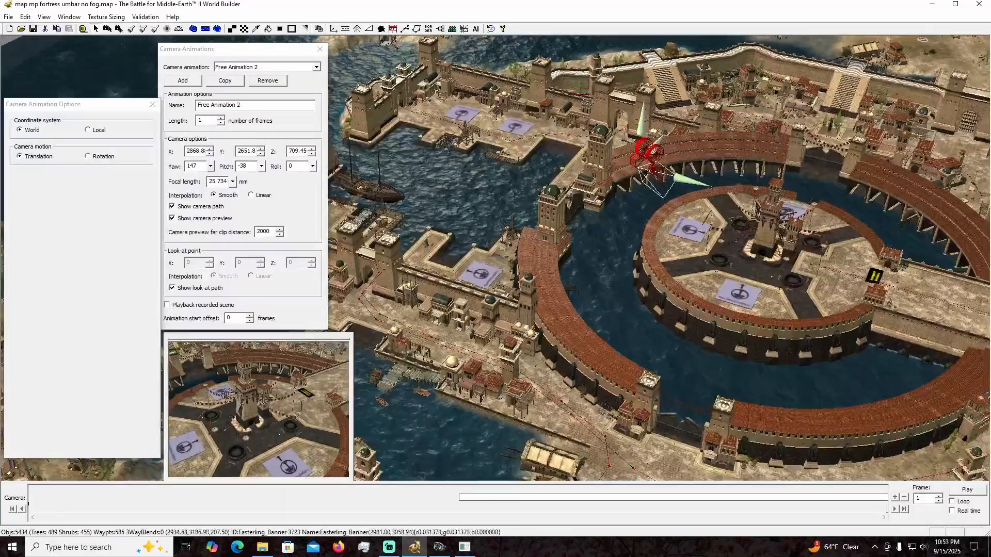
{"action": "key", "text": "Right"}
{"action": "key", "text": "Down"}
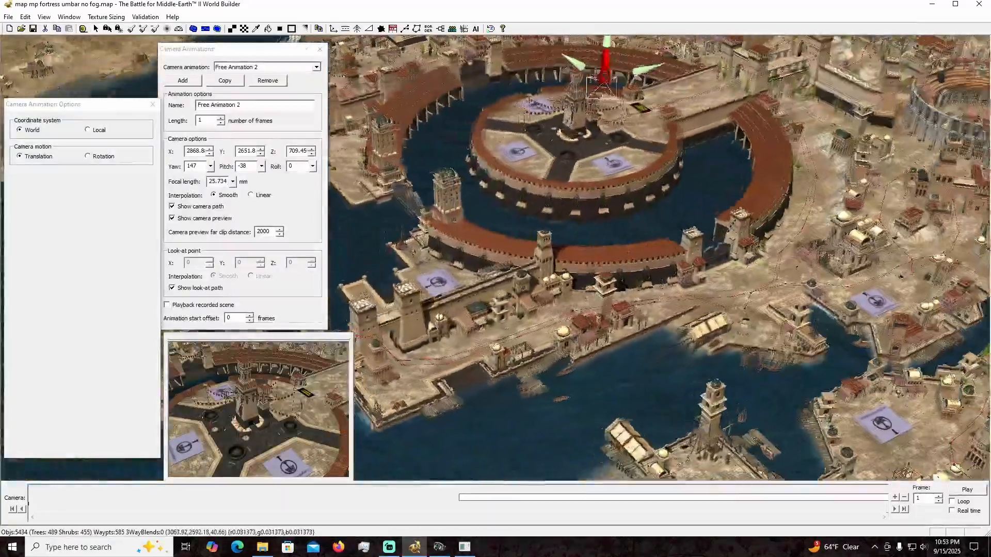
Inspect the camera's placement from several sides and nudge it to about X 2863, Y 2649.
{"action": "right_click_drag", "start_coordinate": [650, 217], "coordinate": [635, 206]}
{"action": "right_click_drag", "start_coordinate": [658, 126], "coordinate": [597, 250]}
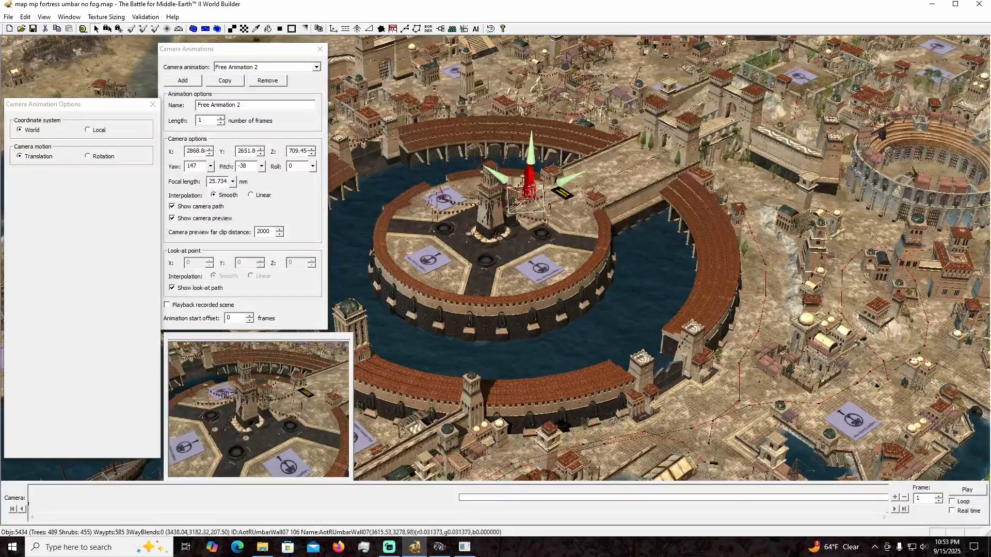
{"action": "right_click_drag", "start_coordinate": [548, 235], "coordinate": [514, 284]}
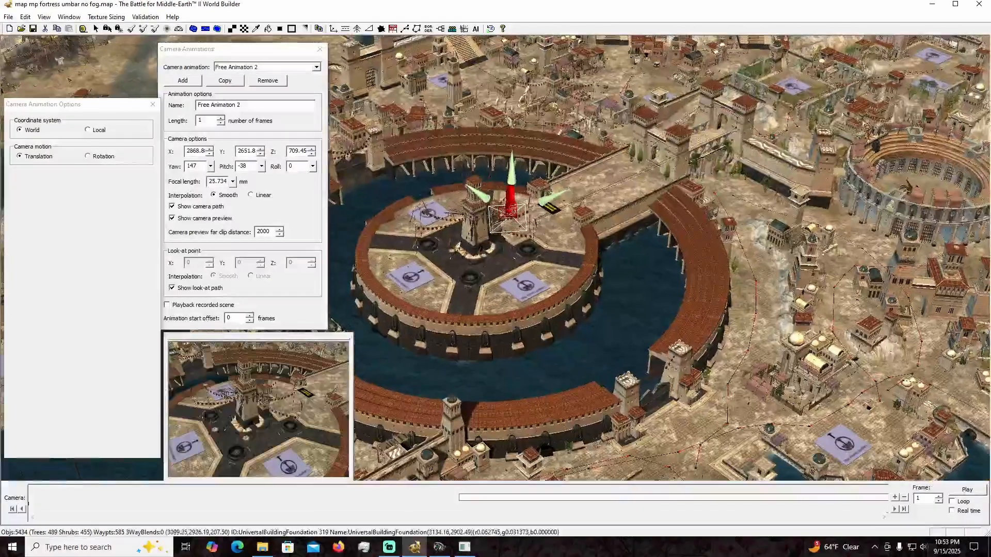
{"action": "middle_click_drag", "start_coordinate": [514, 276], "coordinate": [570, 206]}
{"action": "right_click_drag", "start_coordinate": [569, 202], "coordinate": [591, 306]}
{"action": "middle_click_drag", "start_coordinate": [591, 306], "coordinate": [714, 283]}
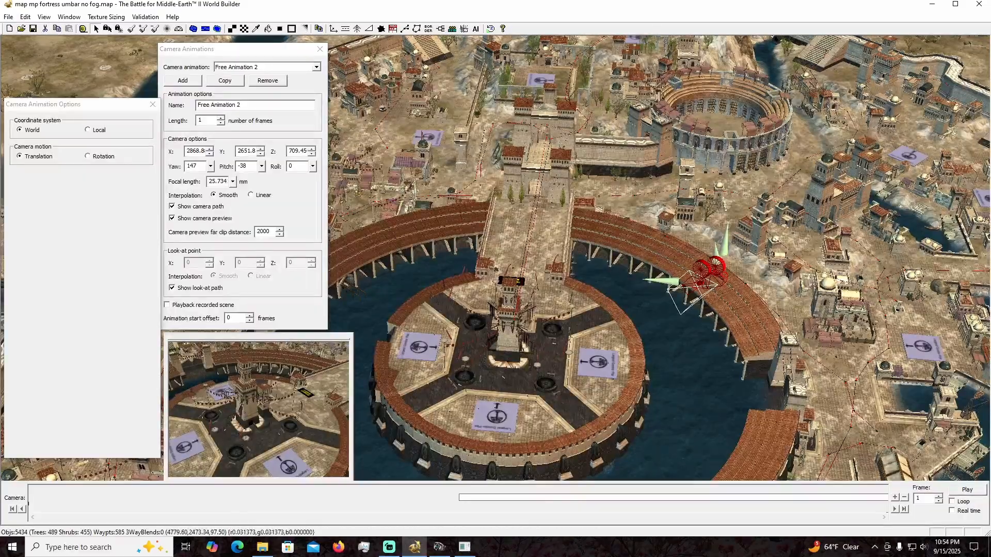
{"action": "right_click_drag", "start_coordinate": [524, 358], "coordinate": [459, 291]}
{"action": "middle_click_drag", "start_coordinate": [459, 291], "coordinate": [387, 288]}
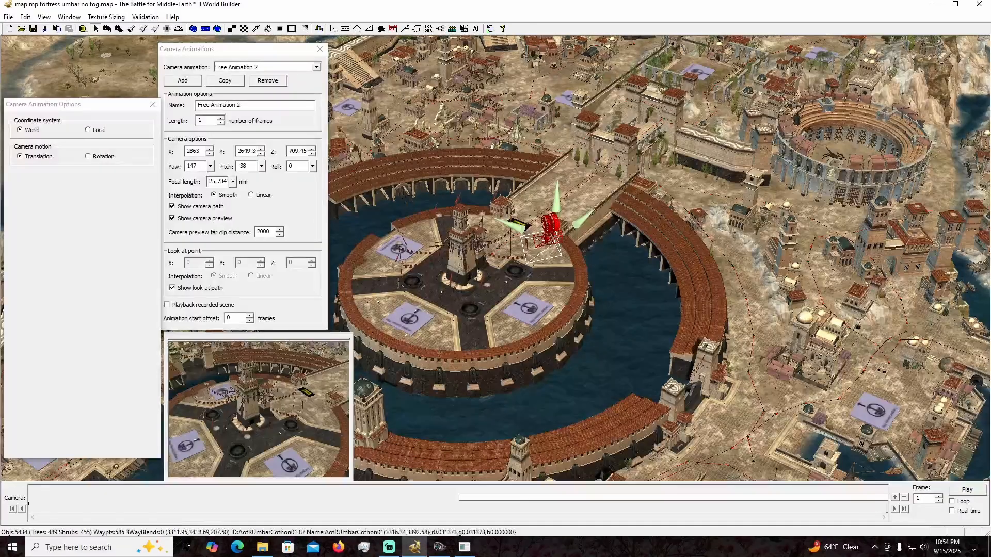
{"action": "middle_click_drag", "start_coordinate": [531, 270], "coordinate": [458, 282]}
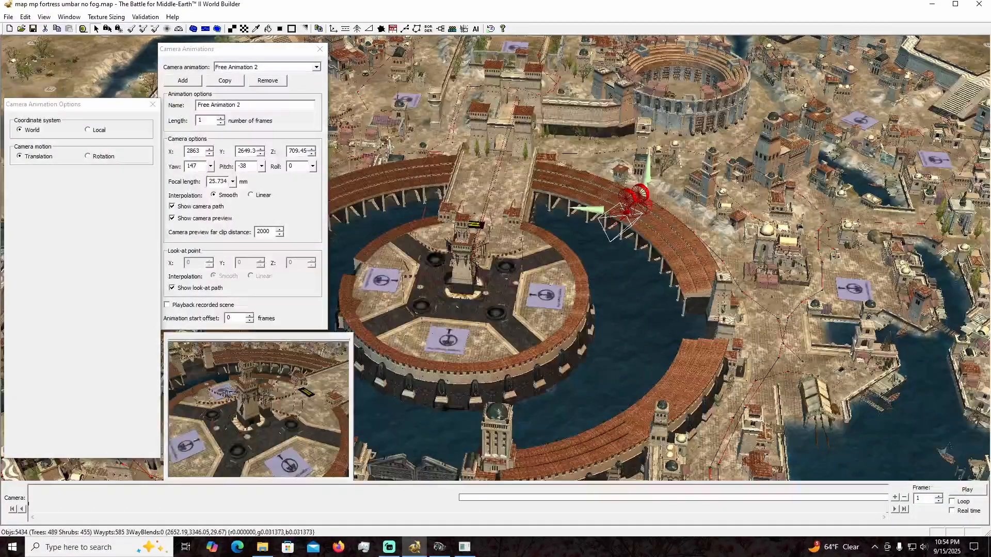
Set the length of Free Animation 2 to 400 frames and add a camera key frame at frame 2.
{"action": "double_click", "coordinate": [201, 120]}
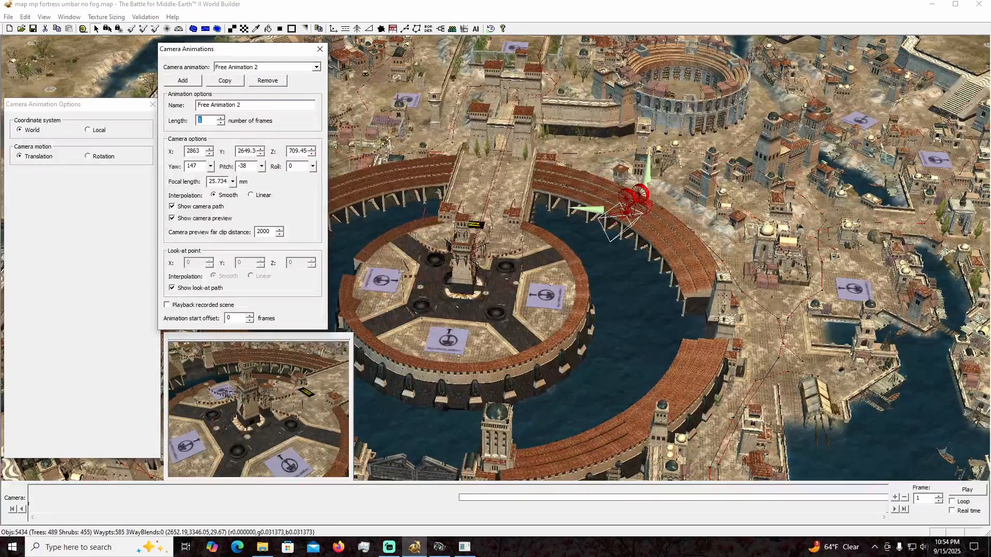
{"action": "key", "text": "Return"}
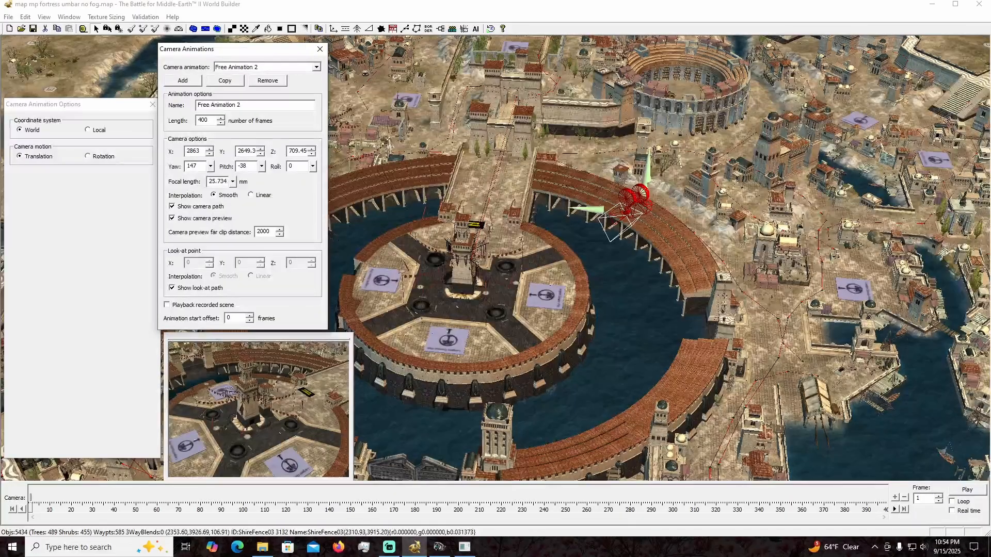
{"action": "left_click_drag", "start_coordinate": [31, 509], "coordinate": [32, 508]}
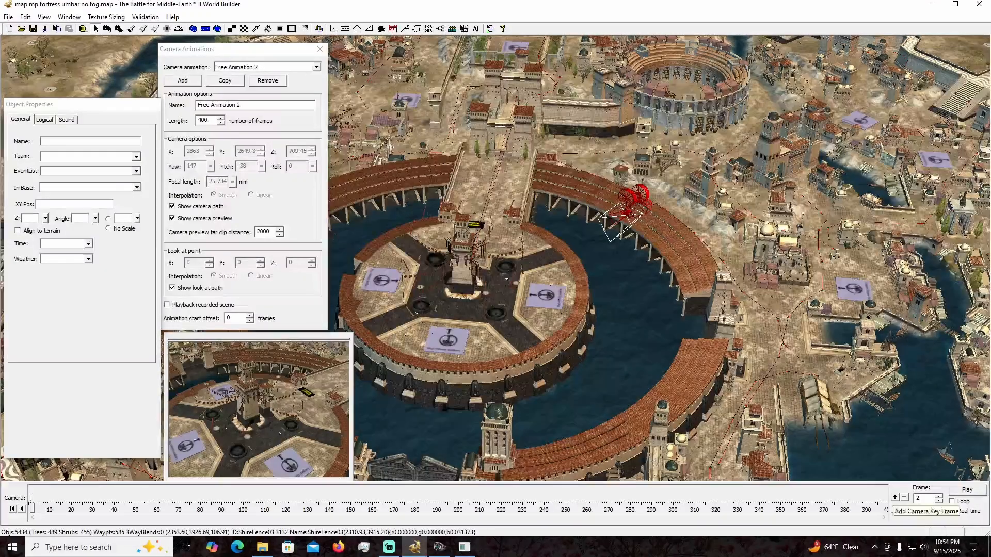
{"action": "left_click", "coordinate": [895, 497]}
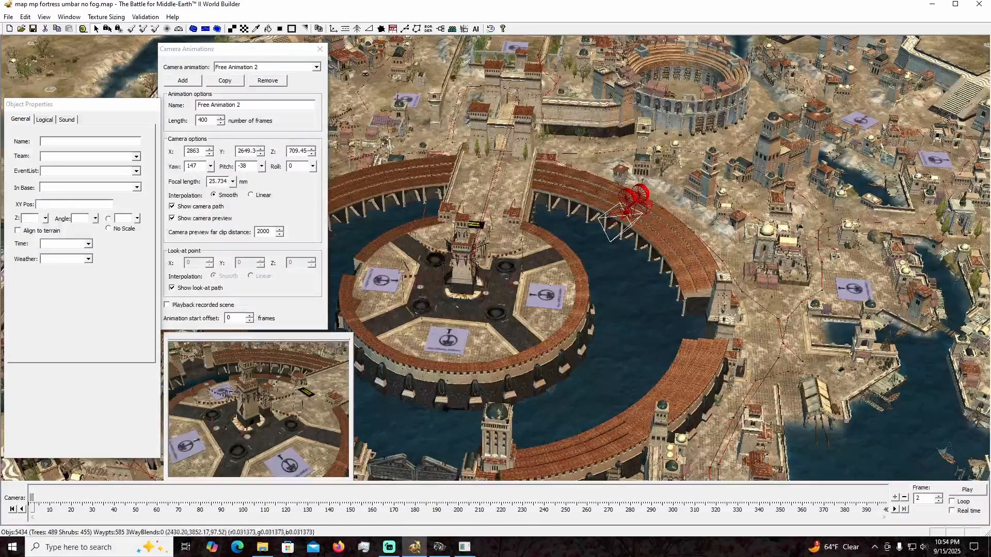
Move the camera past the central tower toward the causeway, to about X 2991, Y 2716.
{"action": "scroll", "coordinate": [660, 258], "scroll_direction": "up", "scroll_amount": 1}
{"action": "scroll", "coordinate": [659, 258], "scroll_direction": "up", "scroll_amount": 3}
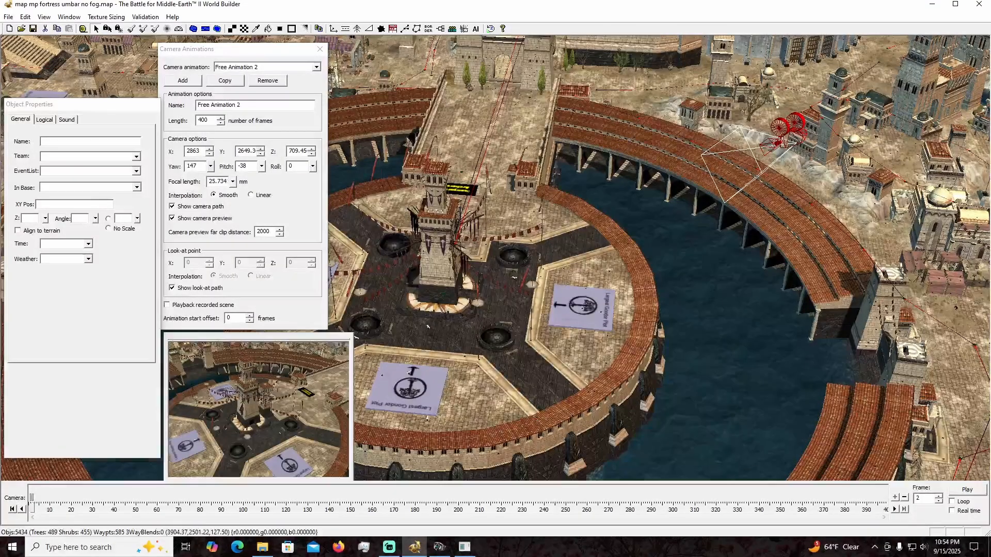
{"action": "left_click_drag", "start_coordinate": [781, 140], "coordinate": [674, 156]}
{"action": "middle_click_drag", "start_coordinate": [674, 157], "coordinate": [439, 192]}
{"action": "left_click_drag", "start_coordinate": [490, 155], "coordinate": [622, 117]}
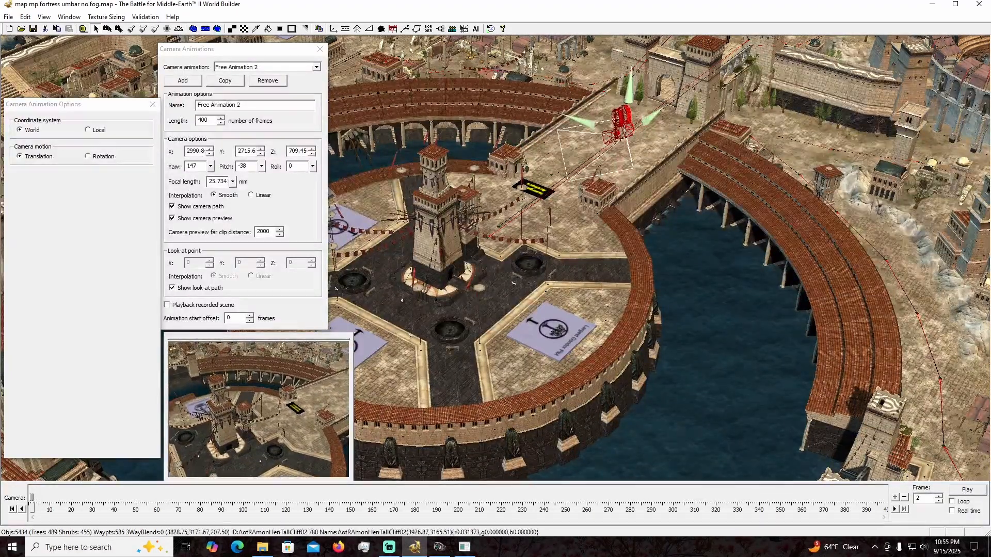
{"action": "right_click_drag", "start_coordinate": [622, 119], "coordinate": [598, 218]}
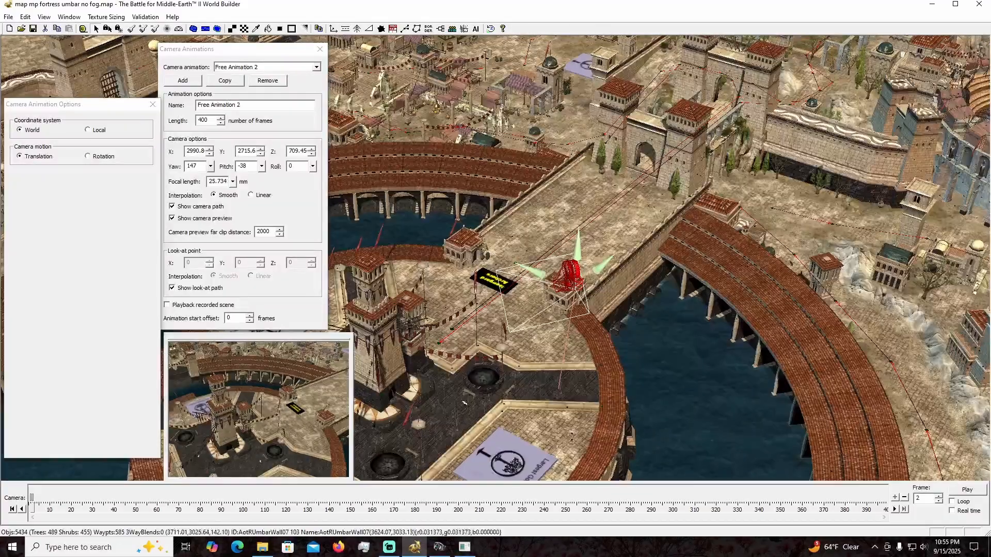
Lower the camera to about Z 621 and advance it along the causeway to about X 3139, Y 2789.
{"action": "left_click_drag", "start_coordinate": [577, 251], "coordinate": [574, 315]}
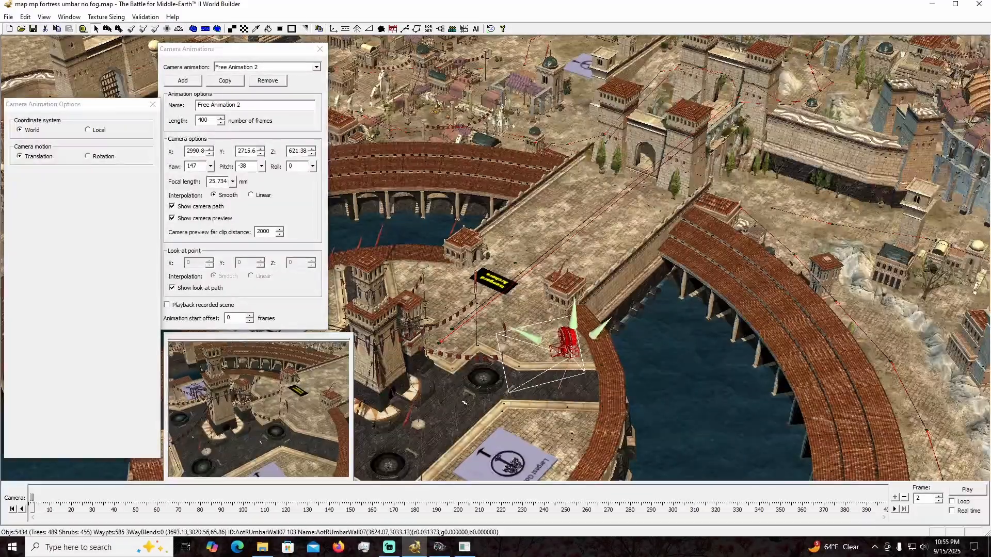
{"action": "middle_click_drag", "start_coordinate": [575, 305], "coordinate": [630, 266]}
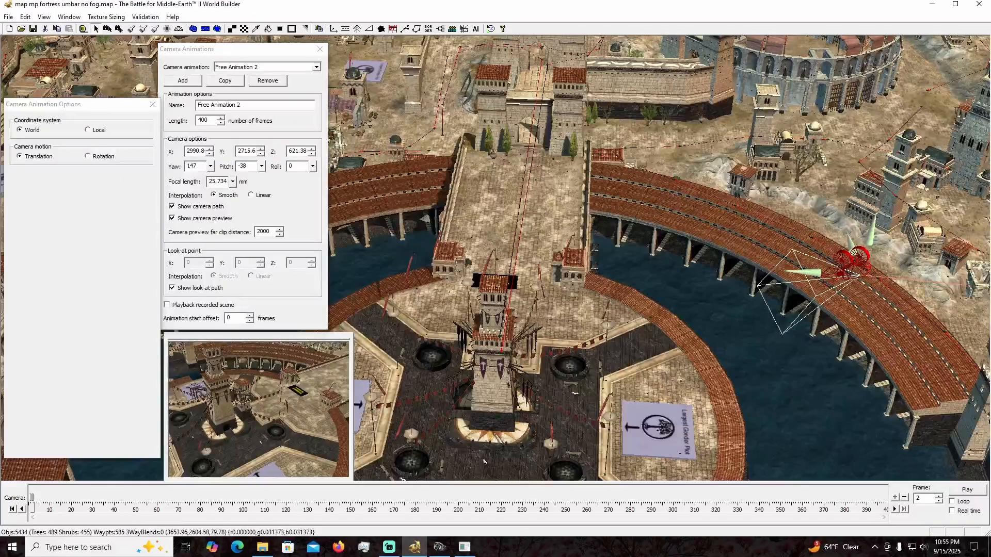
{"action": "left_click_drag", "start_coordinate": [807, 272], "coordinate": [772, 187]}
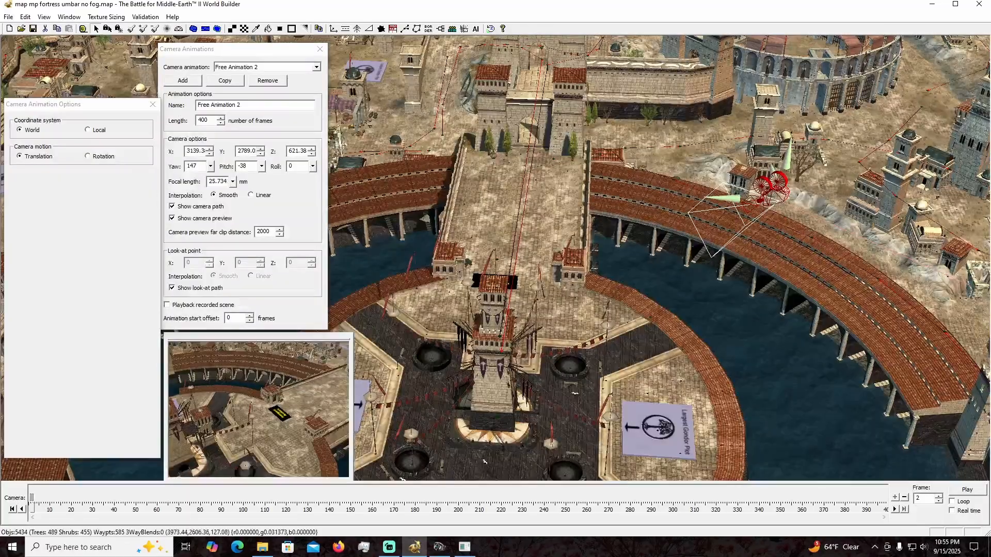
{"action": "right_click_drag", "start_coordinate": [774, 206], "coordinate": [522, 246]}
{"action": "middle_click_drag", "start_coordinate": [521, 246], "coordinate": [470, 253]}
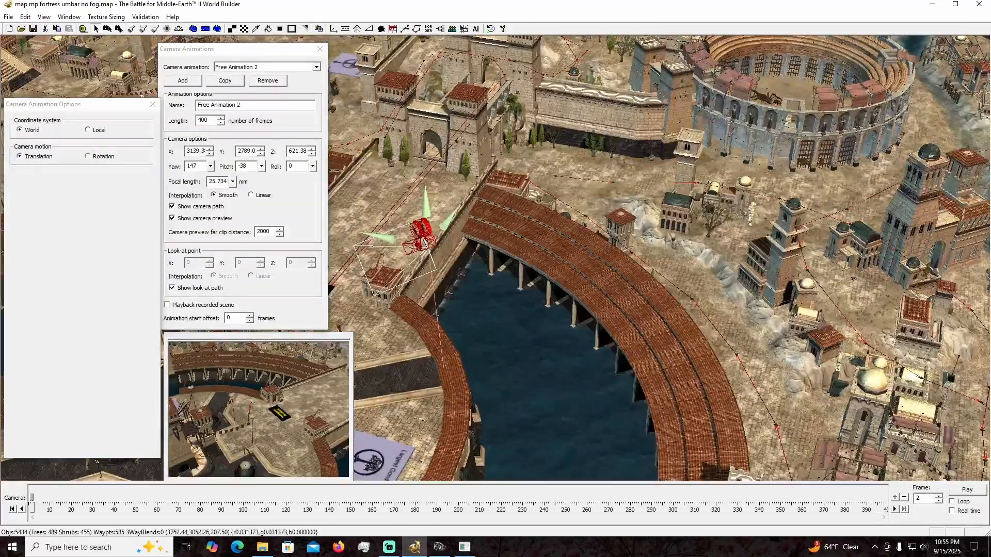
Lower the camera to about Z 571 and turn it toward the city gate with yaw 124 and pitch -32.
{"action": "left_click_drag", "start_coordinate": [422, 238], "coordinate": [428, 277]}
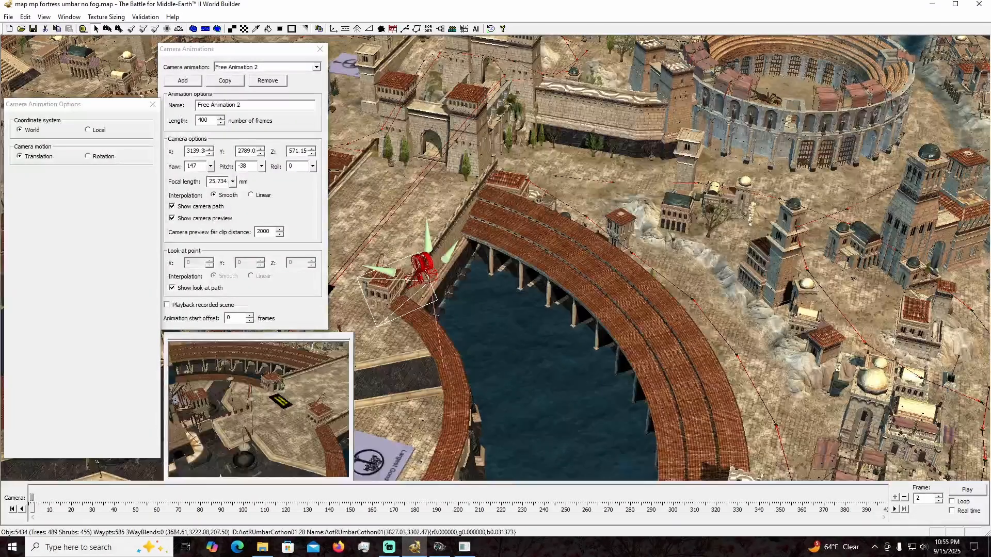
{"action": "left_click", "coordinate": [210, 166]}
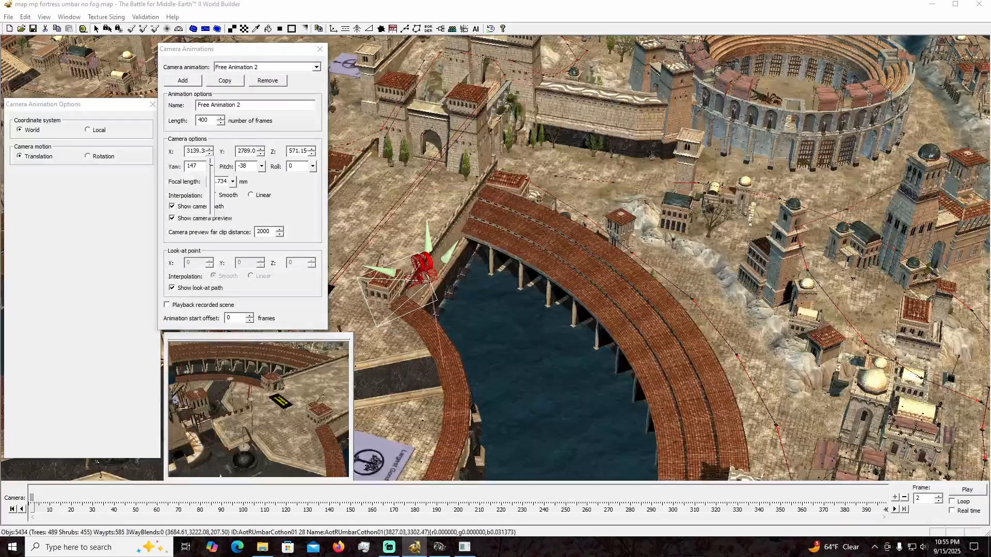
{"action": "left_click_drag", "start_coordinate": [210, 165], "coordinate": [261, 165]}
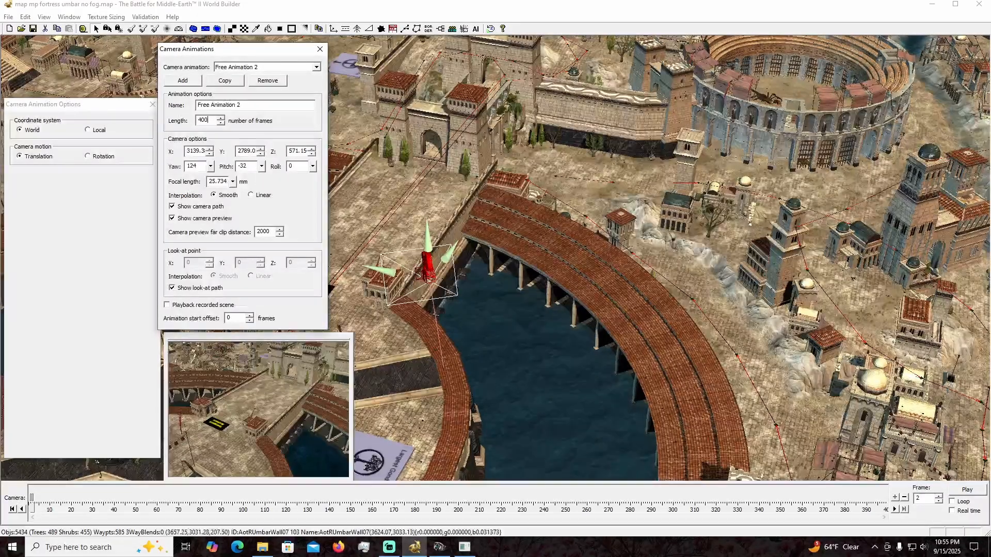
Move the camera sideways and forward over the causeway toward the city gate, to about X 3257, Y 2900.
{"action": "middle_click_drag", "start_coordinate": [454, 268], "coordinate": [555, 274]}
{"action": "left_click_drag", "start_coordinate": [557, 277], "coordinate": [552, 278]}
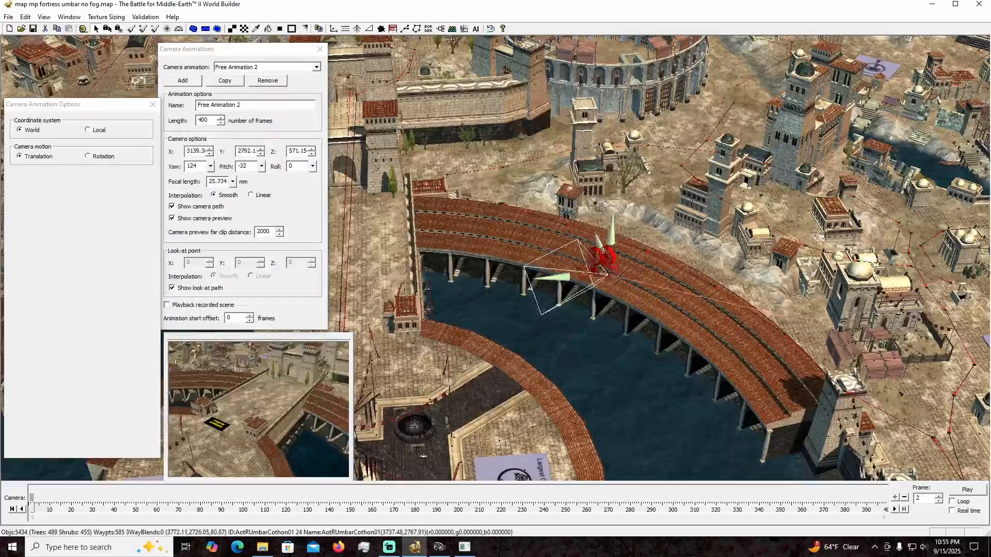
{"action": "left_click_drag", "start_coordinate": [602, 256], "coordinate": [544, 260]}
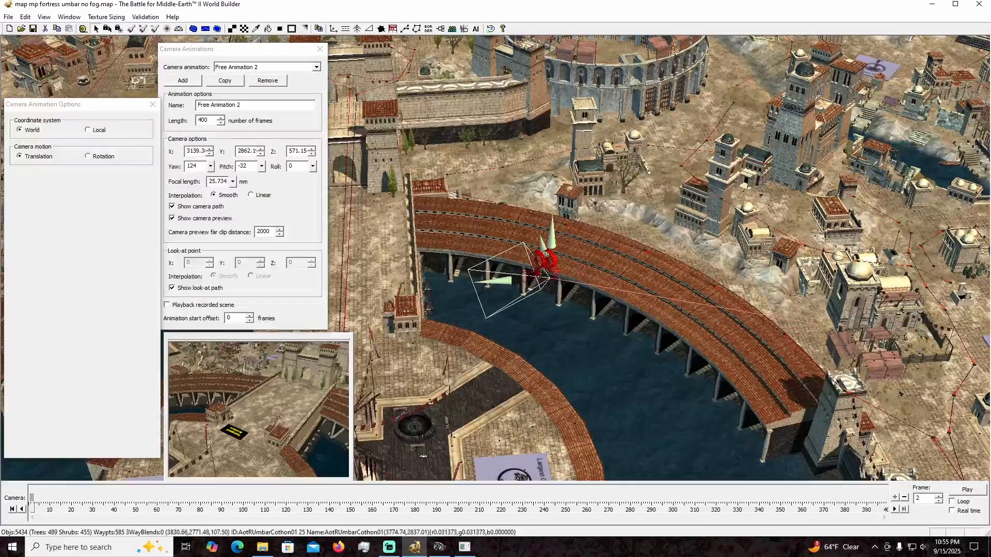
{"action": "left_click", "coordinate": [546, 251]}
{"action": "left_click", "coordinate": [547, 260]}
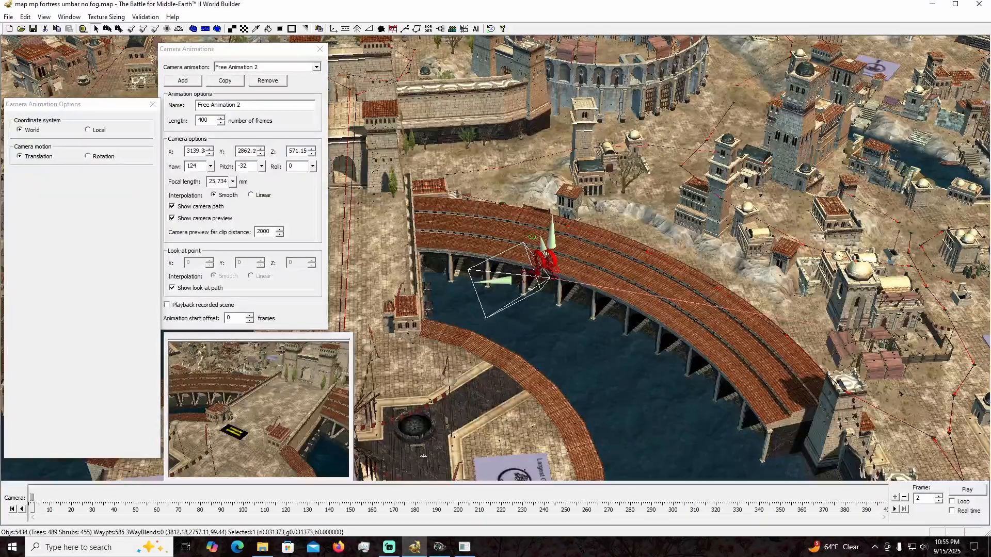
{"action": "left_click", "coordinate": [537, 240]}
{"action": "middle_click_drag", "start_coordinate": [537, 239], "coordinate": [537, 263]}
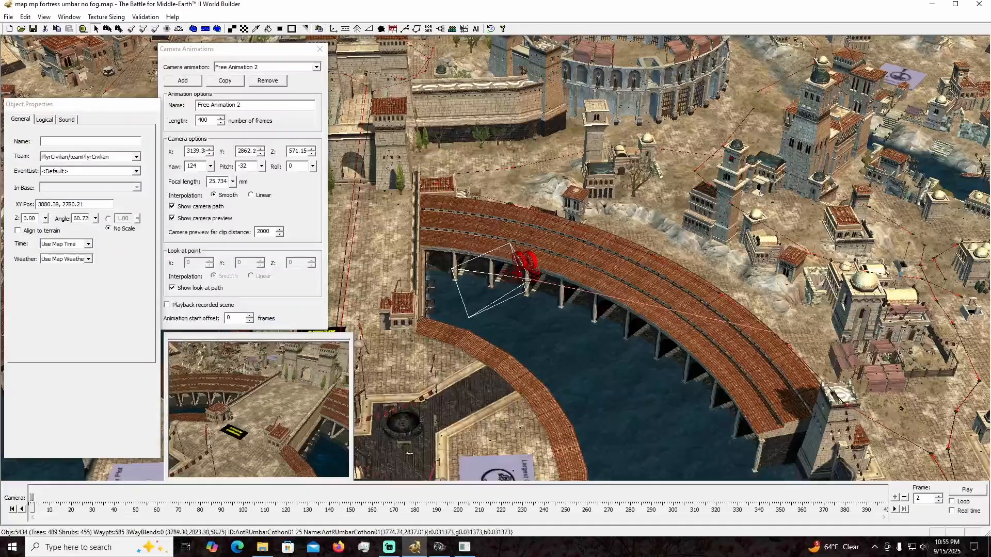
{"action": "left_click_drag", "start_coordinate": [529, 275], "coordinate": [495, 221]}
{"action": "left_click", "coordinate": [497, 193]}
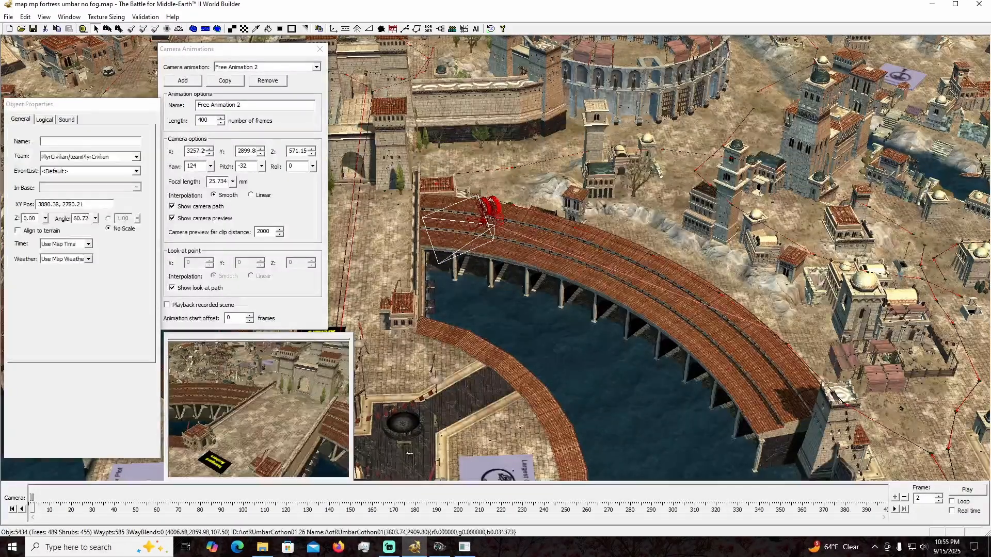
Lower the camera to about Z 419 and advance it toward the city gate to about X 3504, Y 3009.
{"action": "left_click", "coordinate": [491, 209]}
{"action": "left_click_drag", "start_coordinate": [495, 187], "coordinate": [496, 274]}
{"action": "middle_click_drag", "start_coordinate": [492, 292], "coordinate": [594, 289]}
{"action": "right_click_drag", "start_coordinate": [593, 289], "coordinate": [672, 264]}
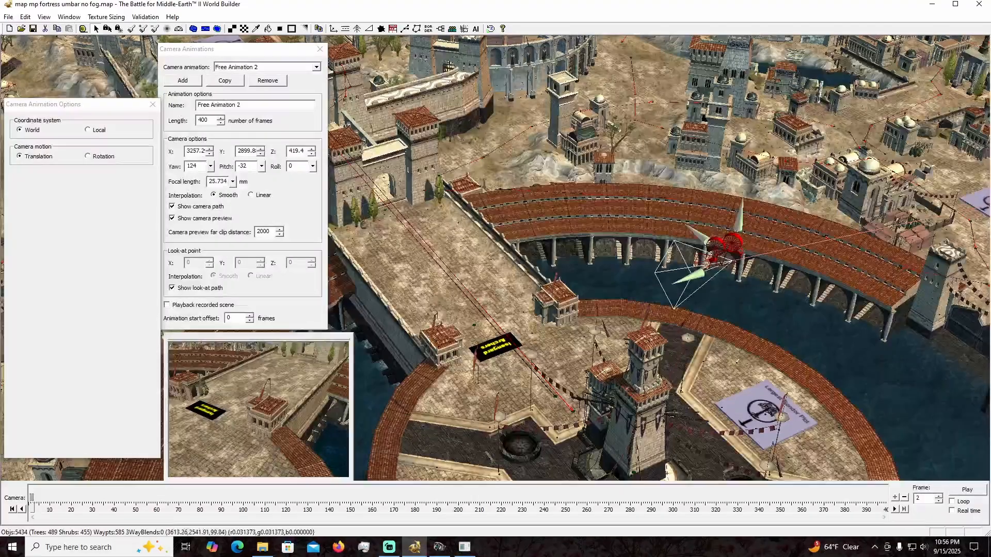
{"action": "left_click_drag", "start_coordinate": [723, 253], "coordinate": [574, 192]}
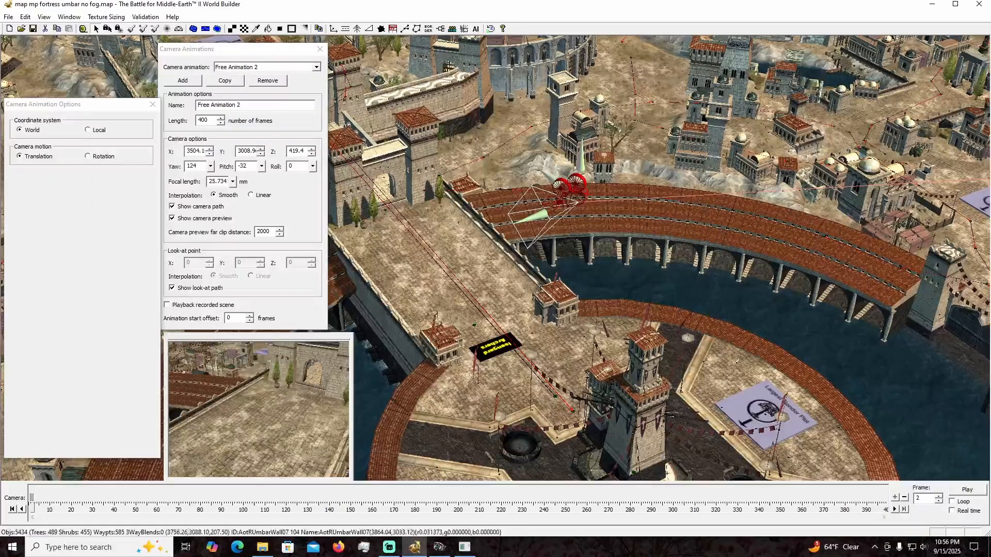
Turn the camera to face the city gate more directly by setting its yaw to 108.
{"action": "right_click_drag", "start_coordinate": [737, 363], "coordinate": [682, 391]}
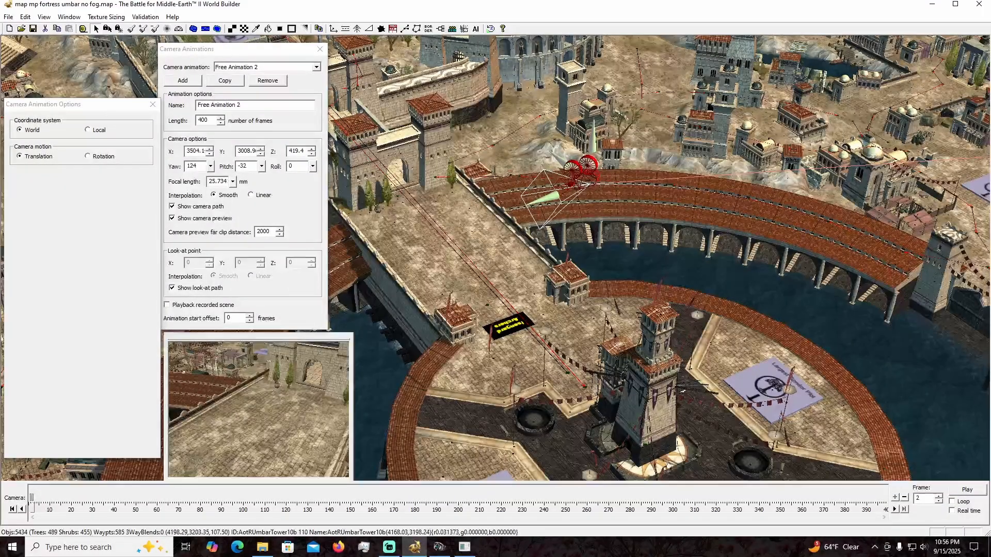
{"action": "left_click_drag", "start_coordinate": [210, 166], "coordinate": [210, 170]}
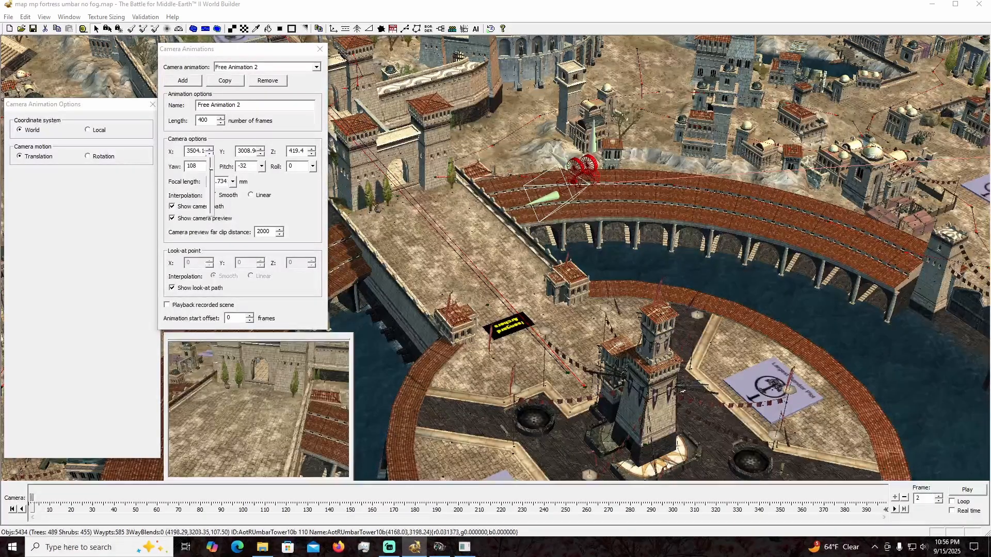
{"action": "left_click", "coordinate": [207, 120]}
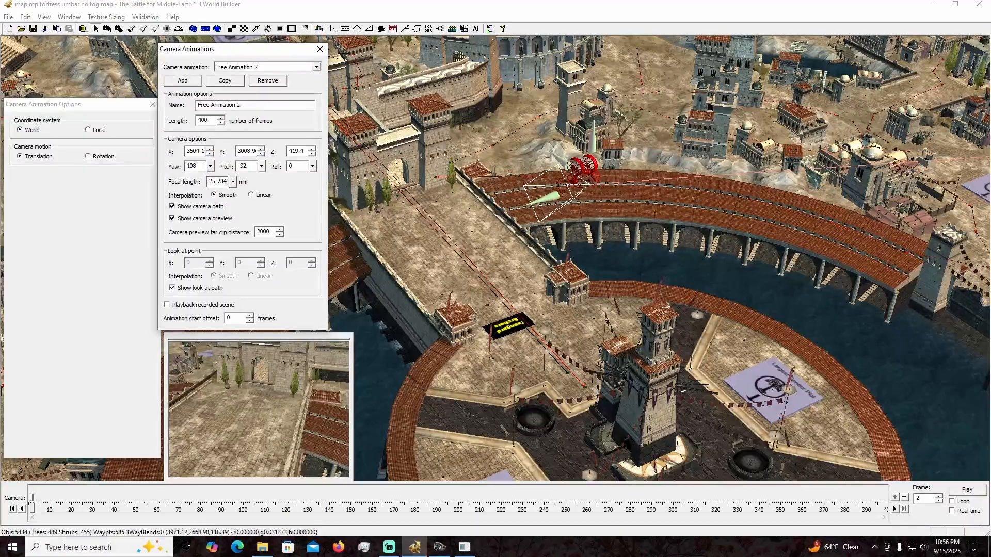
Bring the camera closer to the gate at about X 3542, Z 346, and tilt it to a pitch of -20.
{"action": "middle_click_drag", "start_coordinate": [733, 369], "coordinate": [849, 454]}
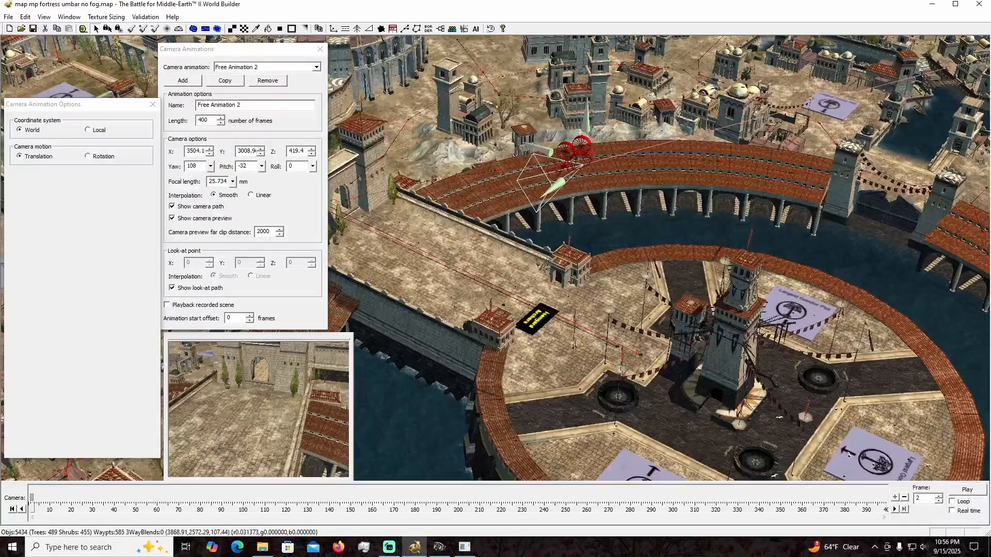
{"action": "left_click_drag", "start_coordinate": [544, 151], "coordinate": [526, 145]}
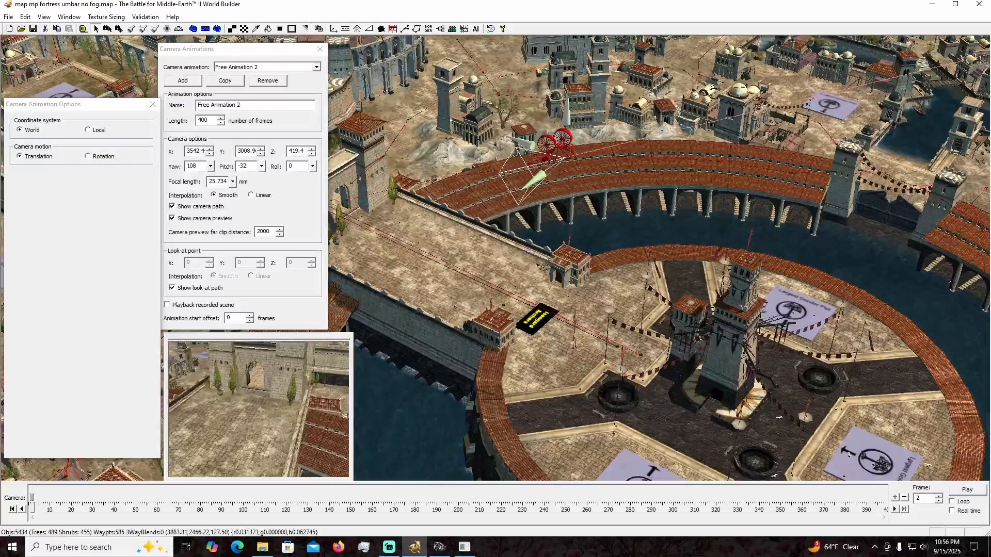
{"action": "left_click_drag", "start_coordinate": [567, 114], "coordinate": [565, 151]}
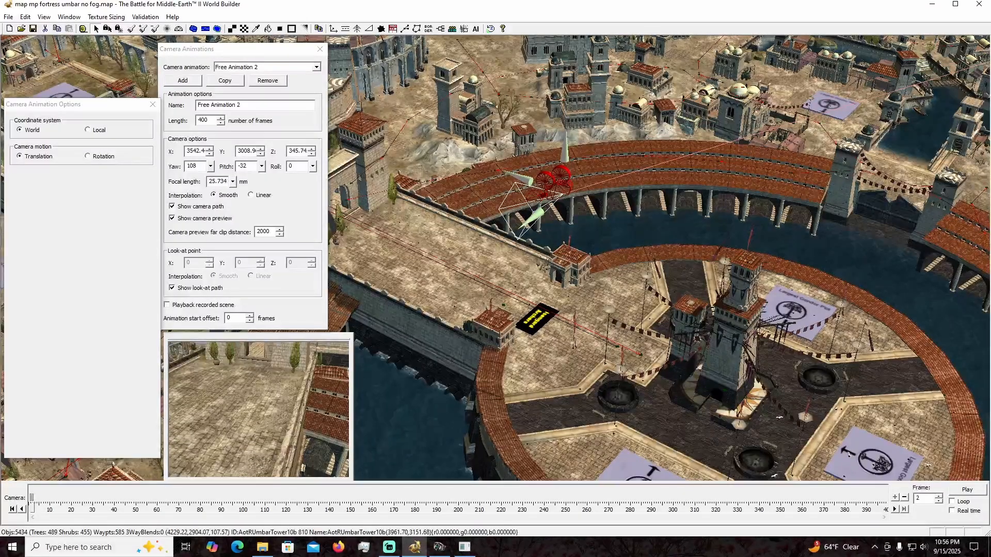
{"action": "left_click_drag", "start_coordinate": [262, 166], "coordinate": [262, 162]}
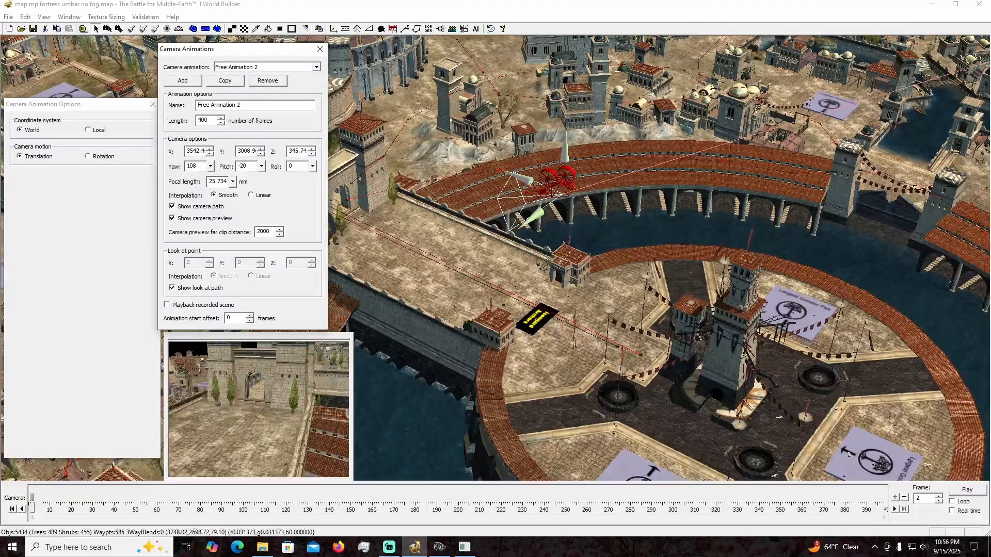
Move the frame 2 camera toward the gate at about X 3587, Y 3075, and shift its keyframe to frame 171.
{"action": "left_click_drag", "start_coordinate": [561, 185], "coordinate": [521, 194]}
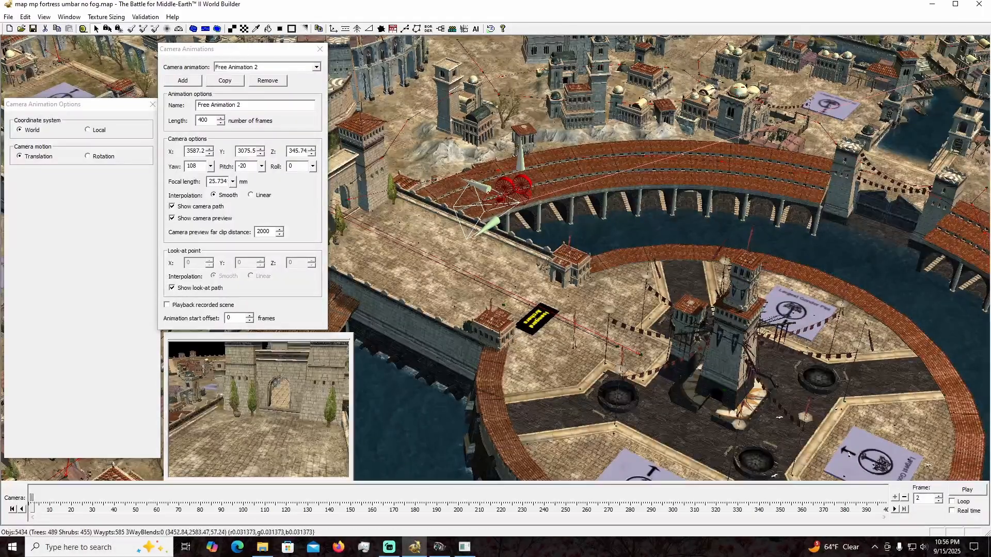
{"action": "right_click_drag", "start_coordinate": [778, 408], "coordinate": [881, 396]}
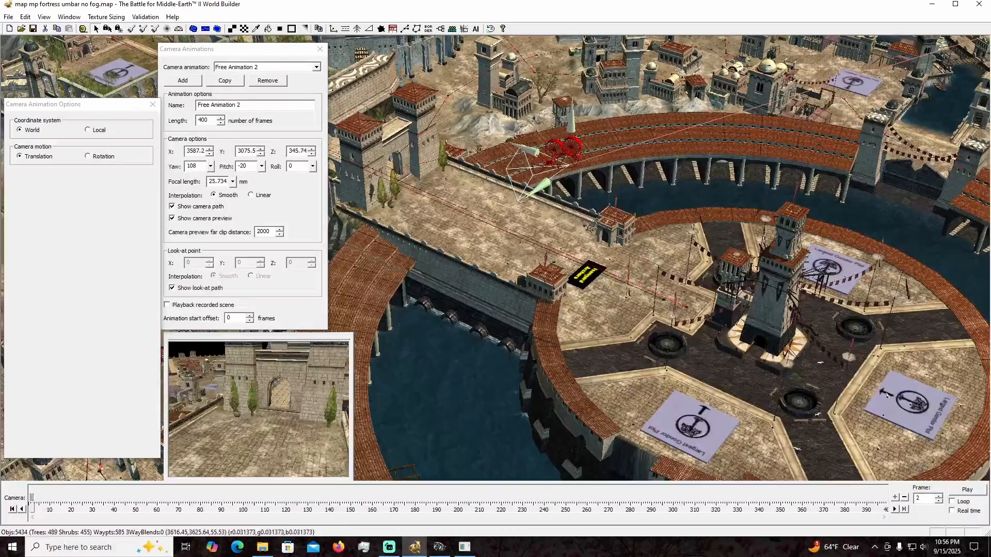
{"action": "left_click_drag", "start_coordinate": [33, 498], "coordinate": [34, 498]}
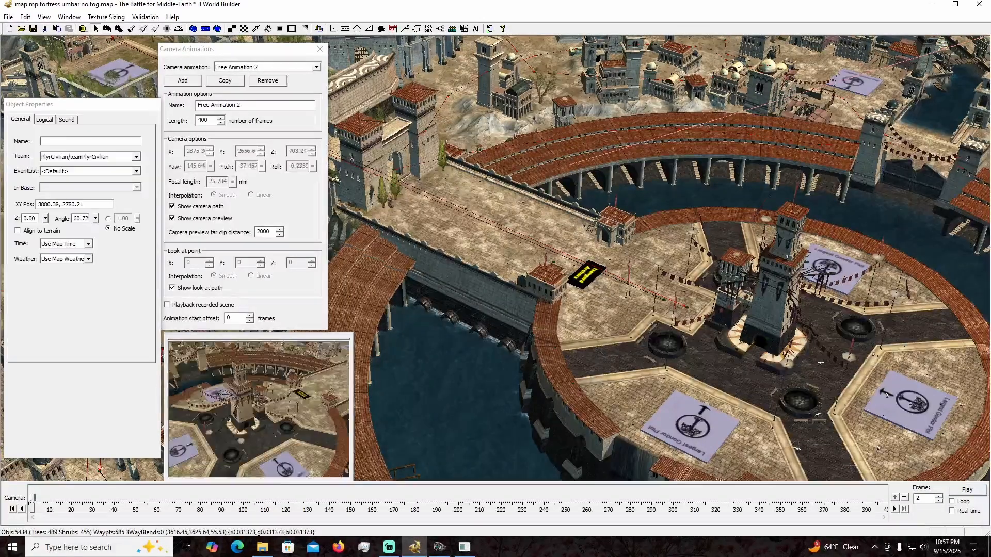
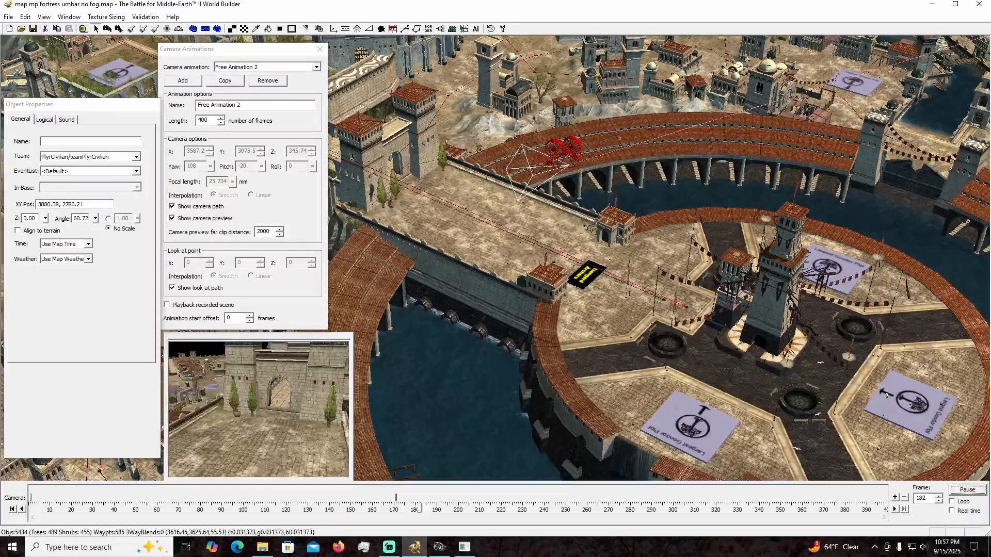
{"action": "left_click_drag", "start_coordinate": [430, 509], "coordinate": [422, 509]}
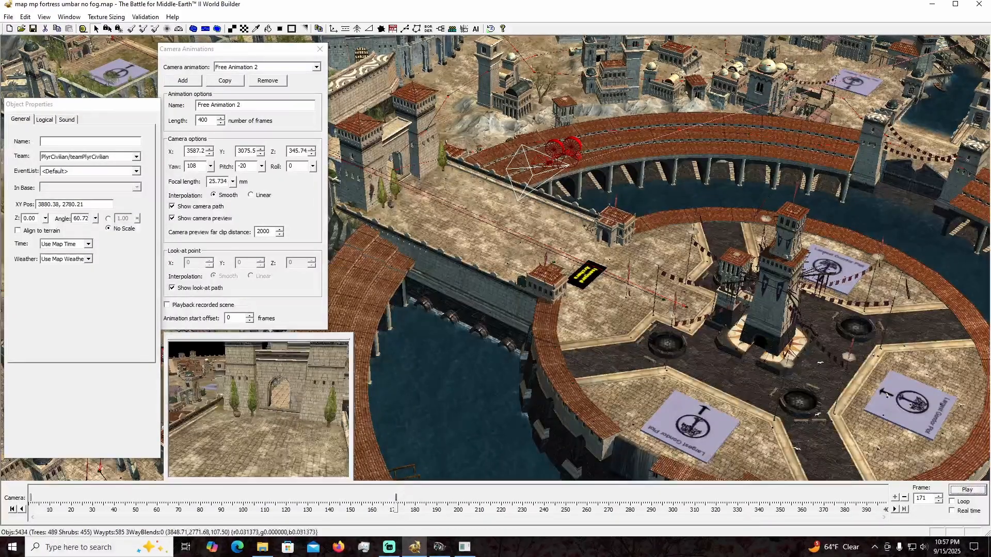
Lower the frame 171 camera to about Z 295 and set its pitch to -12 and its yaw to 98.
{"action": "left_click", "coordinate": [537, 170]}
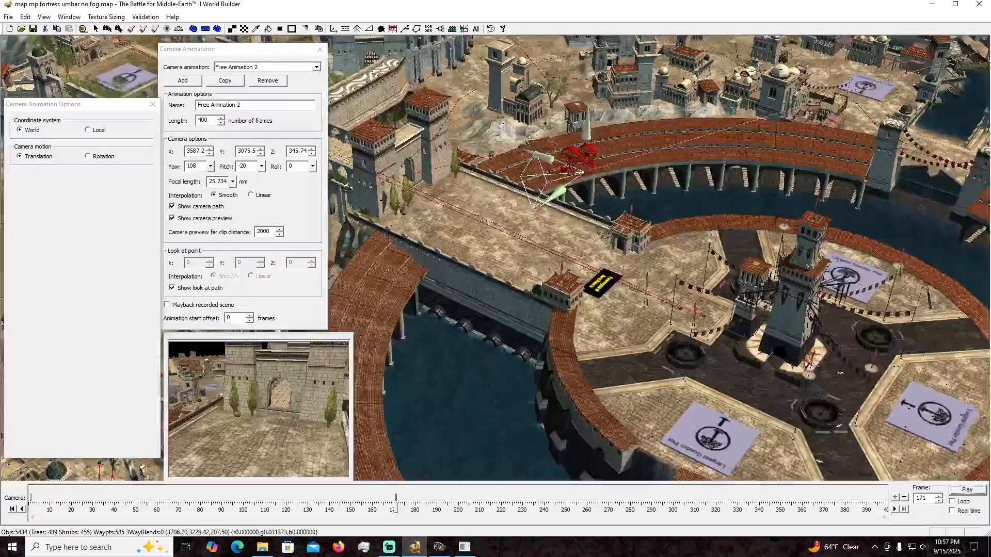
{"action": "key", "text": "Left"}
{"action": "key", "text": "Up"}
{"action": "key", "text": "Left"}
{"action": "key", "text": "Up"}
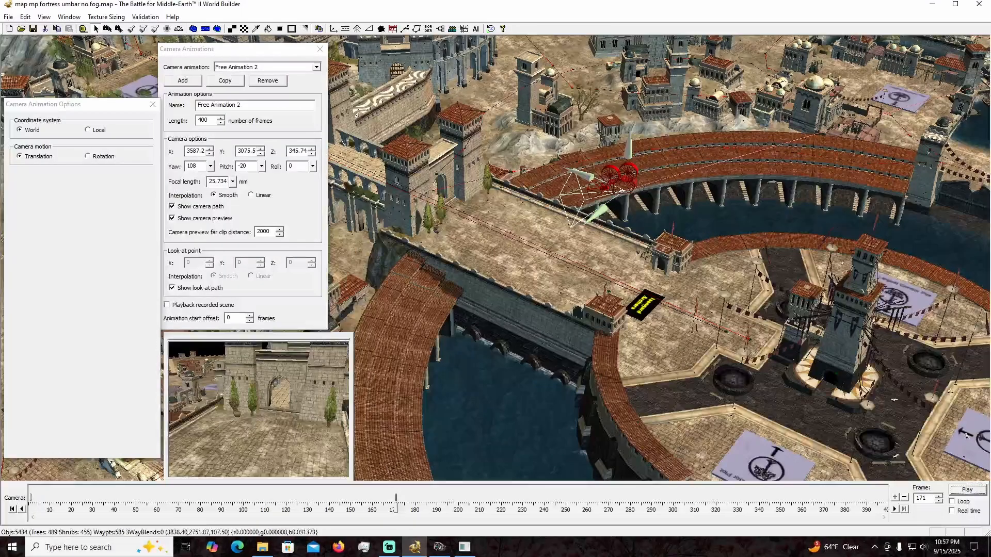
{"action": "key", "text": "Left"}
{"action": "key", "text": "Up"}
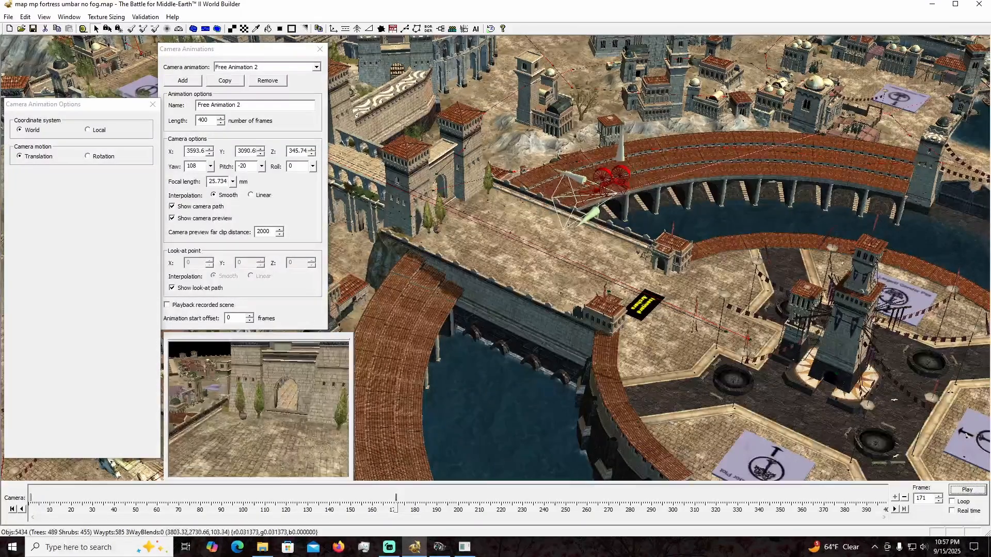
{"action": "left_click_drag", "start_coordinate": [624, 148], "coordinate": [624, 171]}
{"action": "left_click_drag", "start_coordinate": [261, 166], "coordinate": [263, 163]}
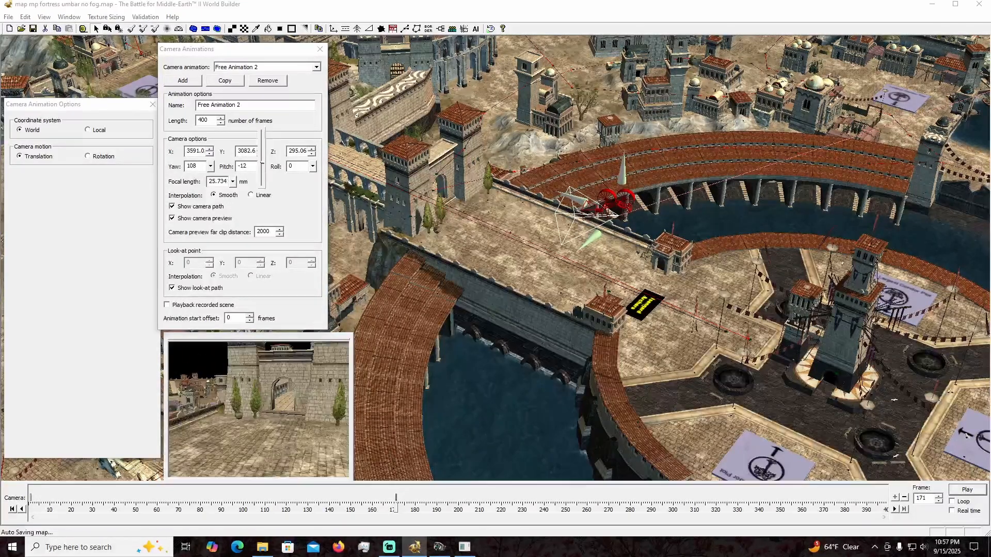
{"action": "left_click", "coordinate": [211, 166]}
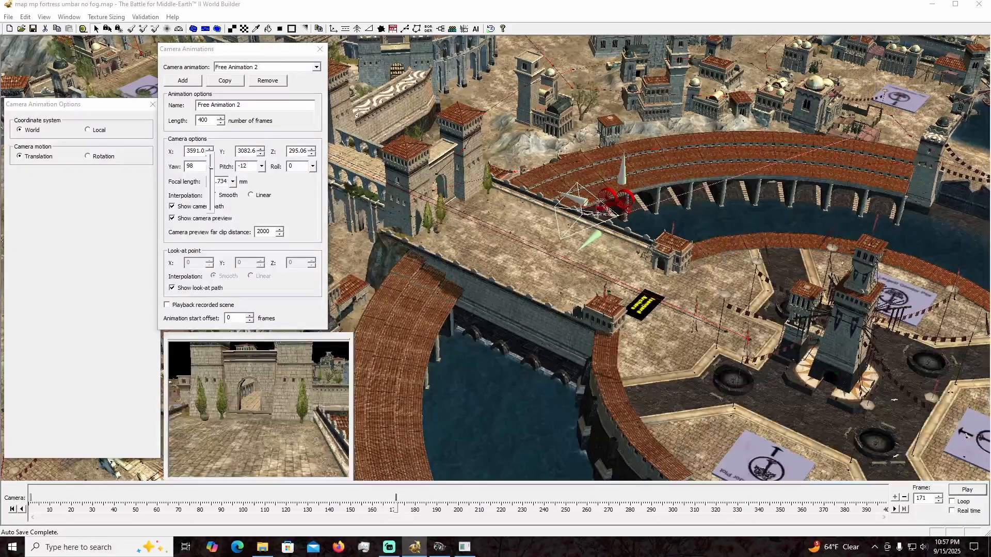
Bring the frame 171 camera close to the gate at about X 3745, Y 3151, with Z 265 and yaw 91.
{"action": "left_click_drag", "start_coordinate": [611, 206], "coordinate": [527, 187]}
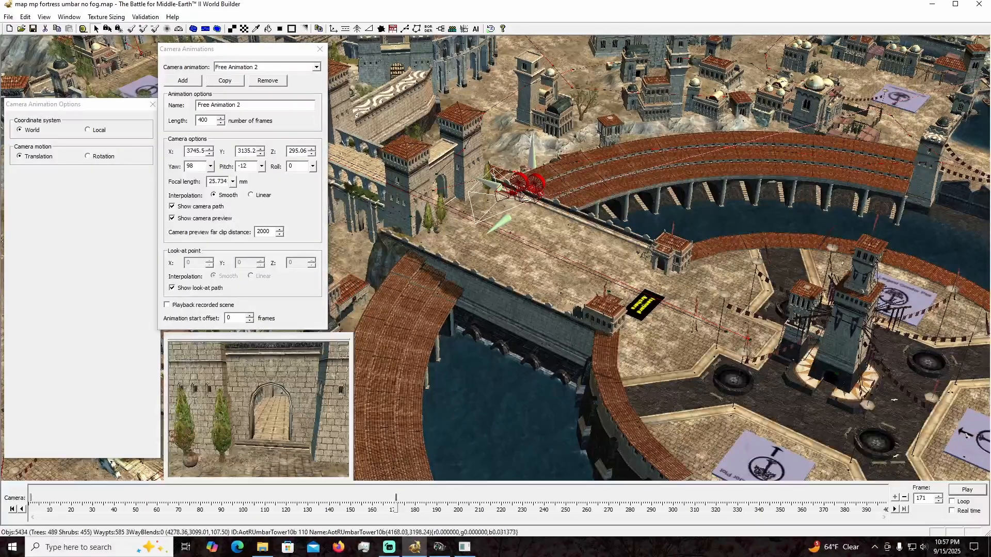
{"action": "left_click", "coordinate": [312, 154]}
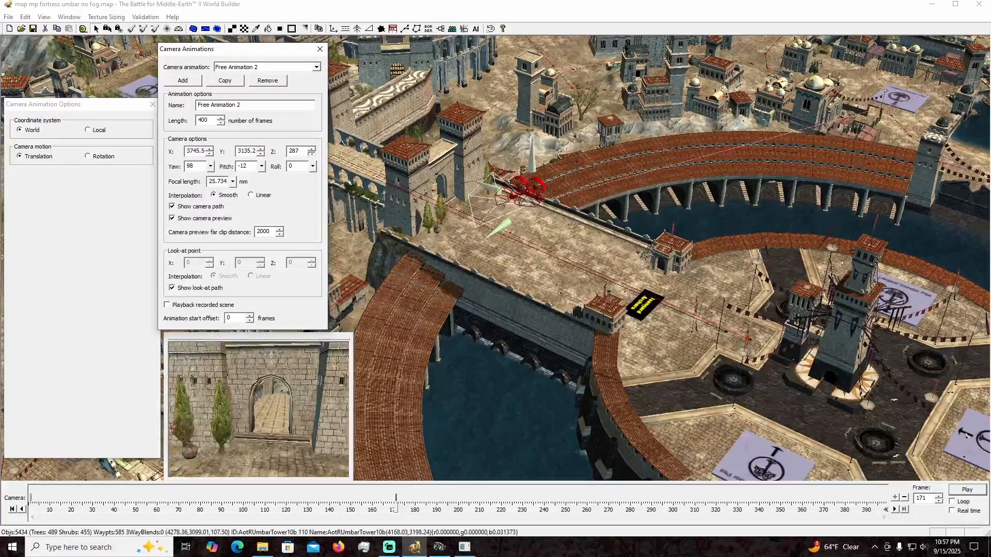
{"action": "left_click", "coordinate": [311, 154]}
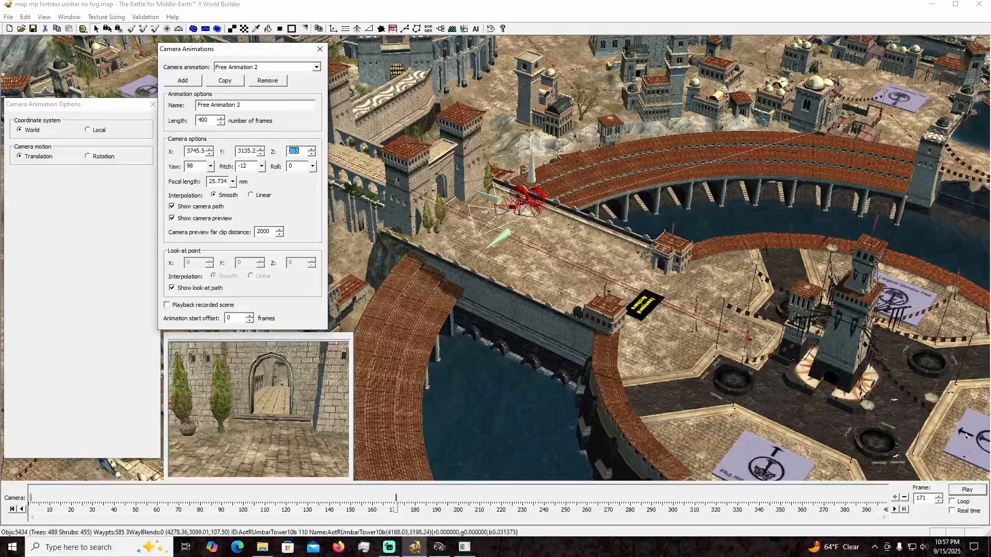
{"action": "middle_click_drag", "start_coordinate": [421, 213], "coordinate": [439, 215]}
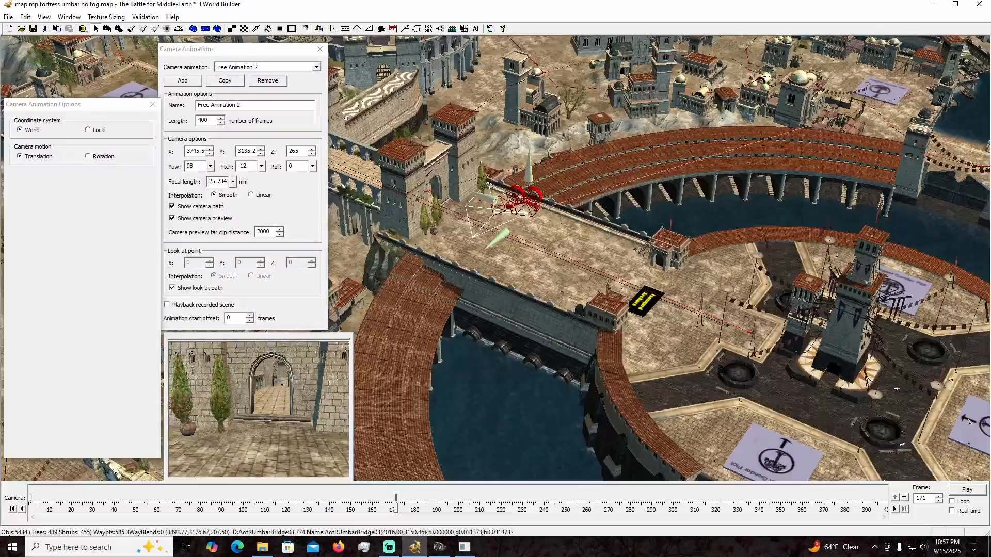
{"action": "left_click", "coordinate": [211, 166]}
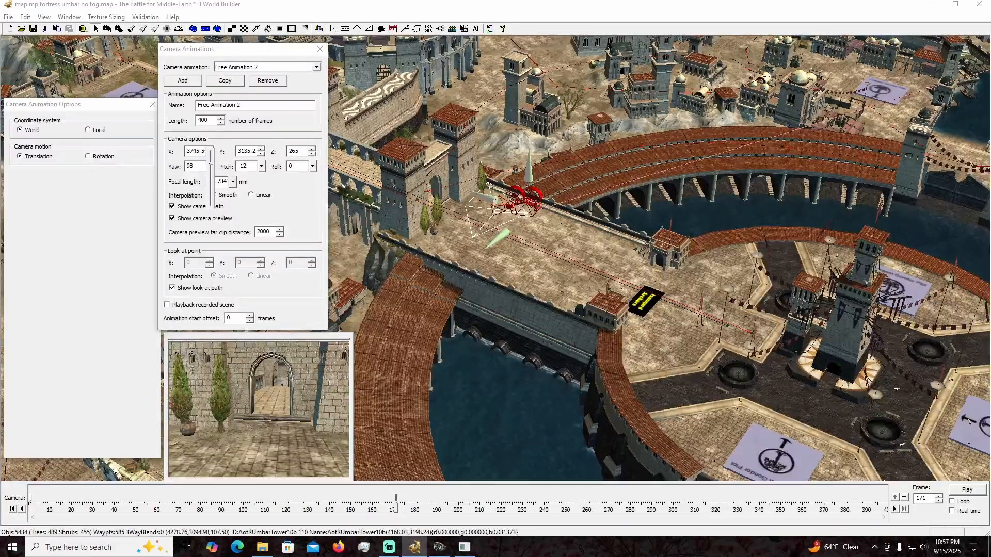
{"action": "left_click_drag", "start_coordinate": [211, 166], "coordinate": [211, 167]}
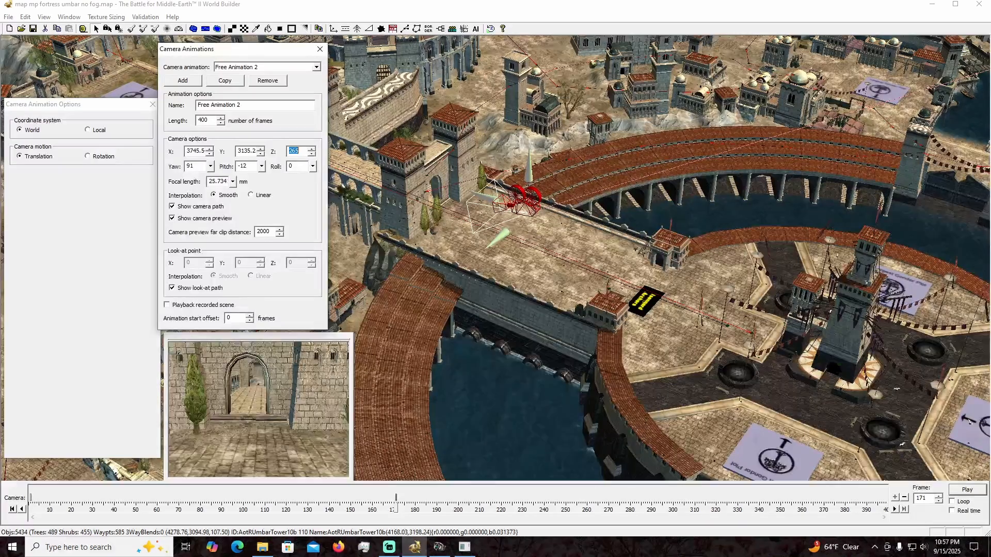
{"action": "left_click_drag", "start_coordinate": [499, 237], "coordinate": [494, 242]}
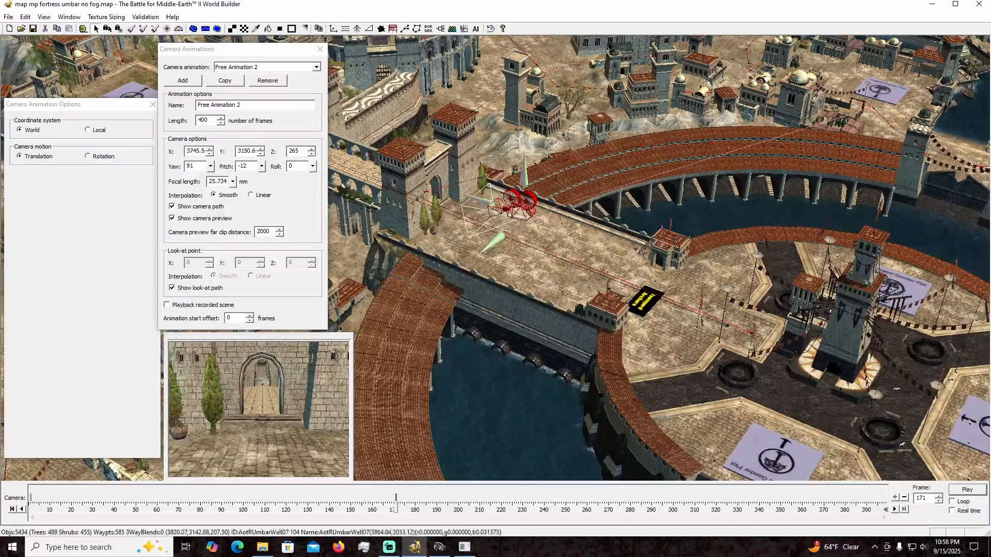
Move the frame 171 camera along the bridge to the far gate at about X 4301, Y 3149, and raise it to about Z 280.
{"action": "middle_click_drag", "start_coordinate": [436, 214], "coordinate": [480, 204]}
{"action": "right_click_drag", "start_coordinate": [477, 201], "coordinate": [455, 312]}
{"action": "right_click_drag", "start_coordinate": [535, 321], "coordinate": [558, 374]}
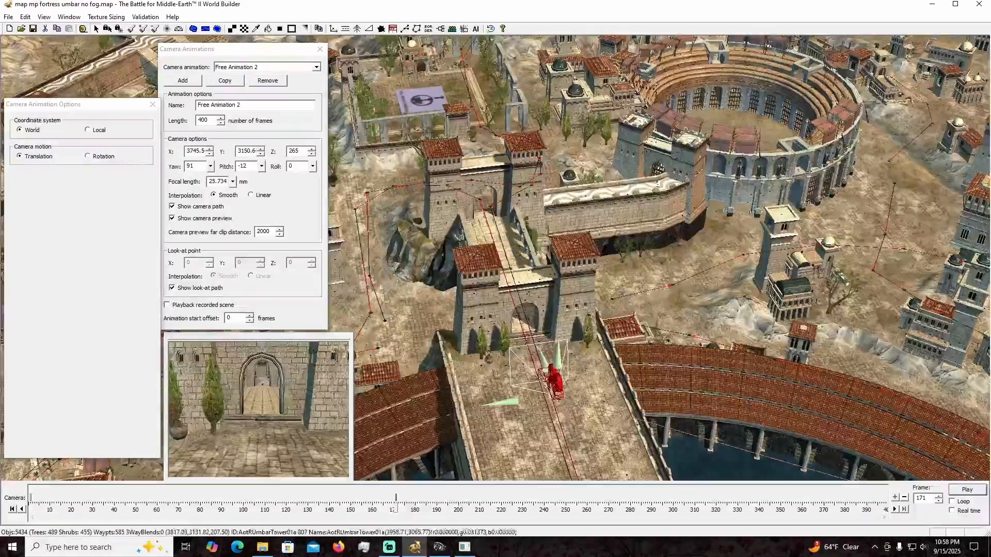
{"action": "left_click_drag", "start_coordinate": [555, 381], "coordinate": [543, 350]}
{"action": "left_click_drag", "start_coordinate": [531, 322], "coordinate": [485, 184]}
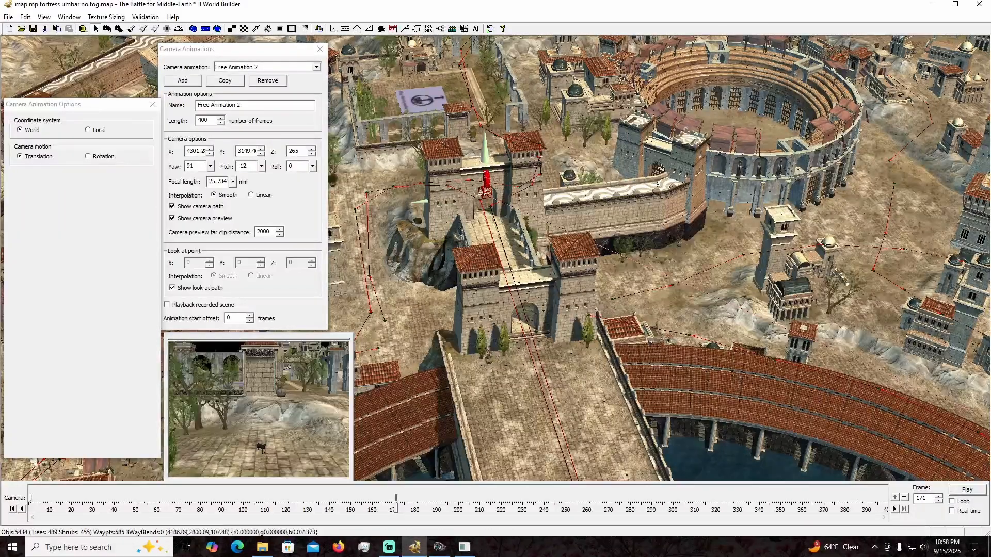
{"action": "right_click_drag", "start_coordinate": [625, 310], "coordinate": [594, 293]}
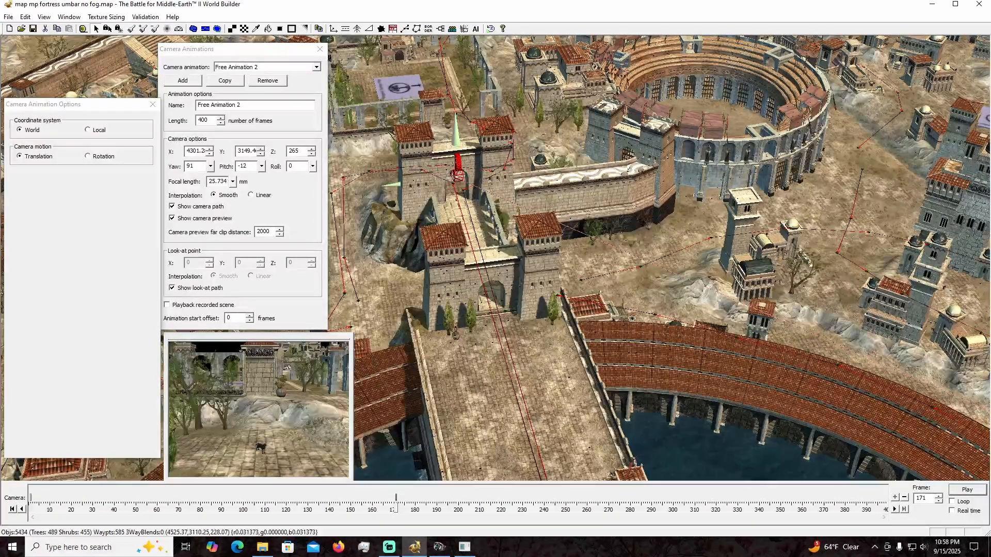
{"action": "left_click_drag", "start_coordinate": [456, 137], "coordinate": [457, 158]}
Move the frame 171 camera back in front of the near gate, at about X 3635.
{"action": "middle_click_drag", "start_coordinate": [630, 168], "coordinate": [440, 281]}
{"action": "right_click_drag", "start_coordinate": [440, 281], "coordinate": [603, 266]}
{"action": "left_click", "coordinate": [519, 189]}
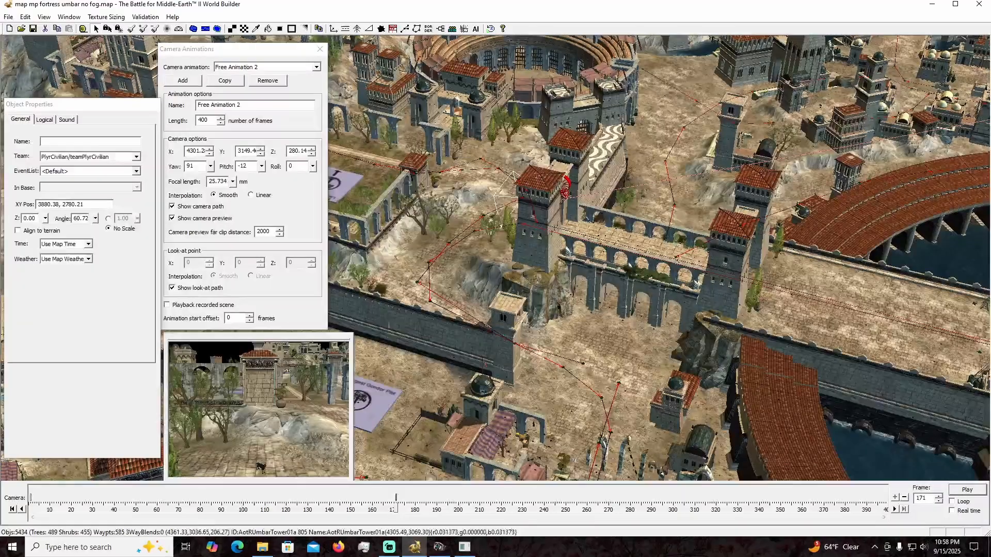
{"action": "left_click", "coordinate": [565, 188]}
{"action": "left_click_drag", "start_coordinate": [566, 188], "coordinate": [929, 278]}
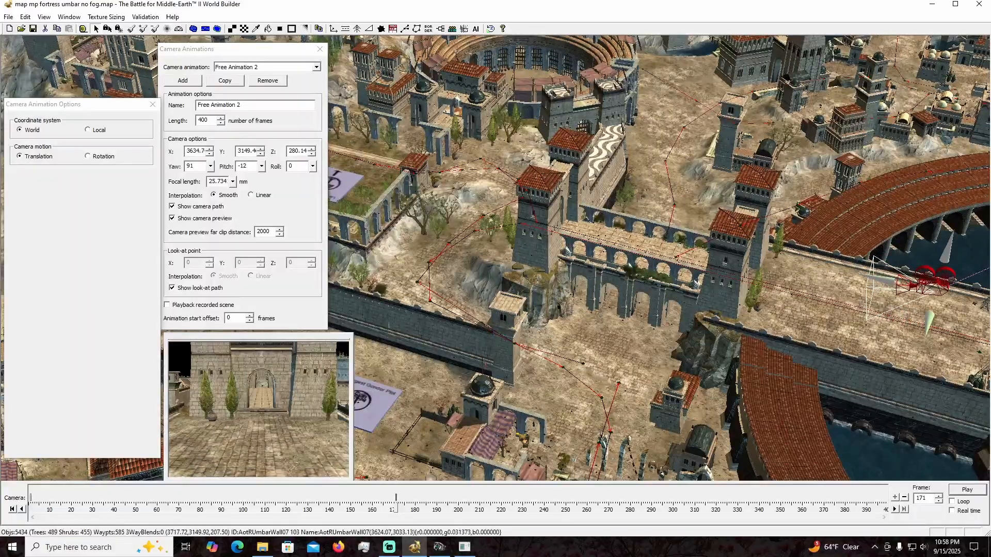
Key the camera on frame 172 at the far gate, about X 4305, Y 3146, Z 264, and shift that keyframe to frame 320.
{"action": "middle_click_drag", "start_coordinate": [857, 310], "coordinate": [810, 311]}
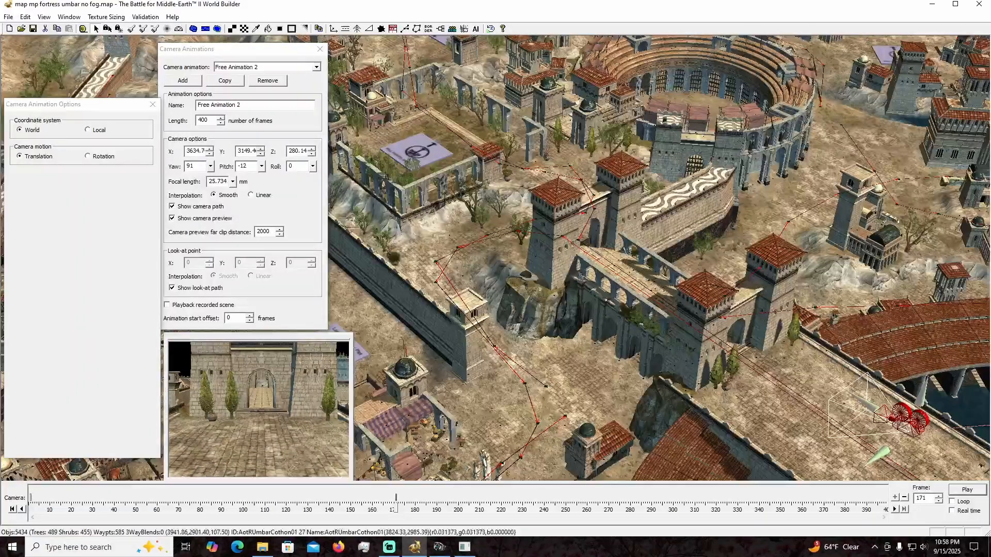
{"action": "right_click_drag", "start_coordinate": [810, 310], "coordinate": [637, 238]}
{"action": "right_click_drag", "start_coordinate": [486, 194], "coordinate": [447, 169]}
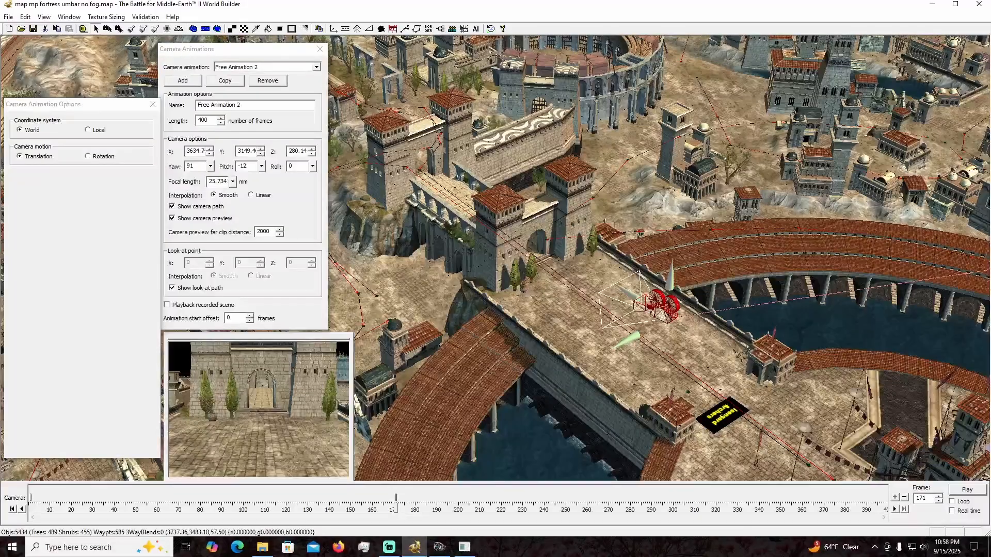
{"action": "mouse_move", "coordinate": [395, 510]}
{"action": "left_mouse_down"}
{"action": "mouse_move", "coordinate": [236, 509]}
{"action": "mouse_move", "coordinate": [396, 509]}
{"action": "left_mouse_up"}
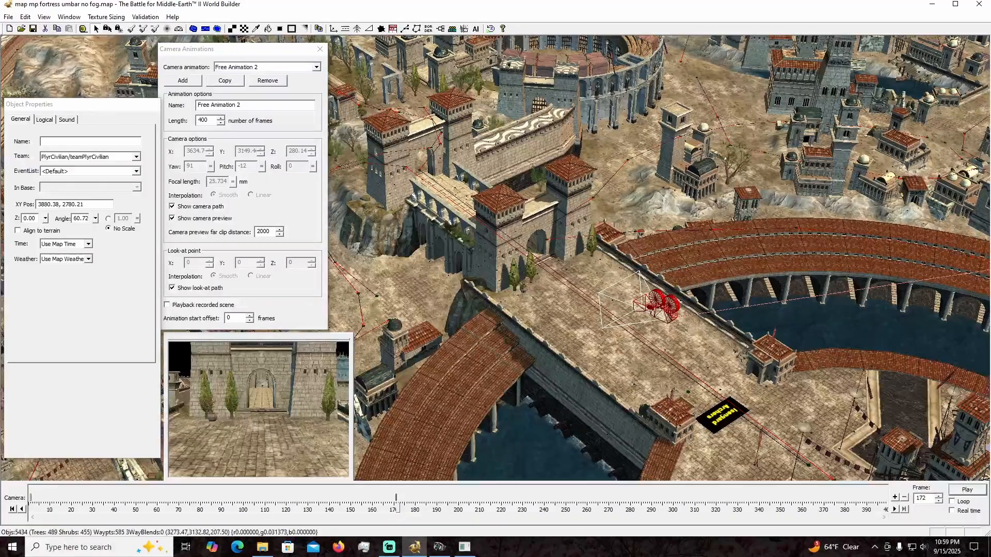
{"action": "middle_click_drag", "start_coordinate": [563, 311], "coordinate": [587, 315]}
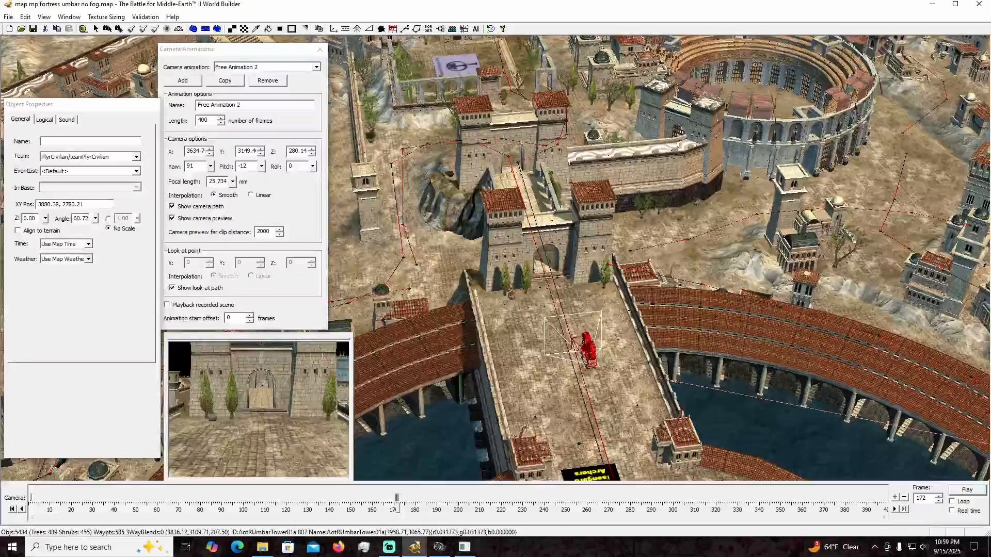
{"action": "left_click", "coordinate": [589, 352]}
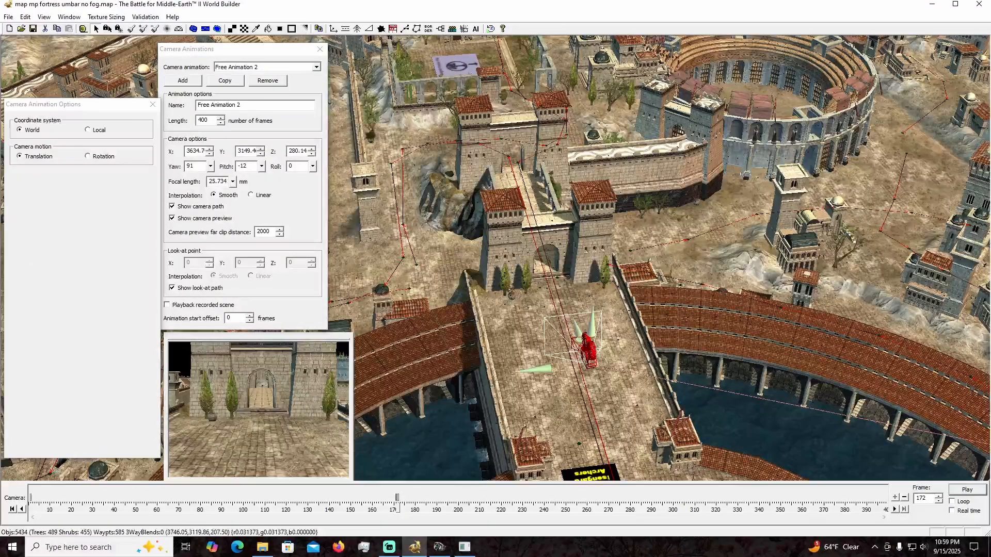
{"action": "left_click_drag", "start_coordinate": [589, 352], "coordinate": [516, 138]}
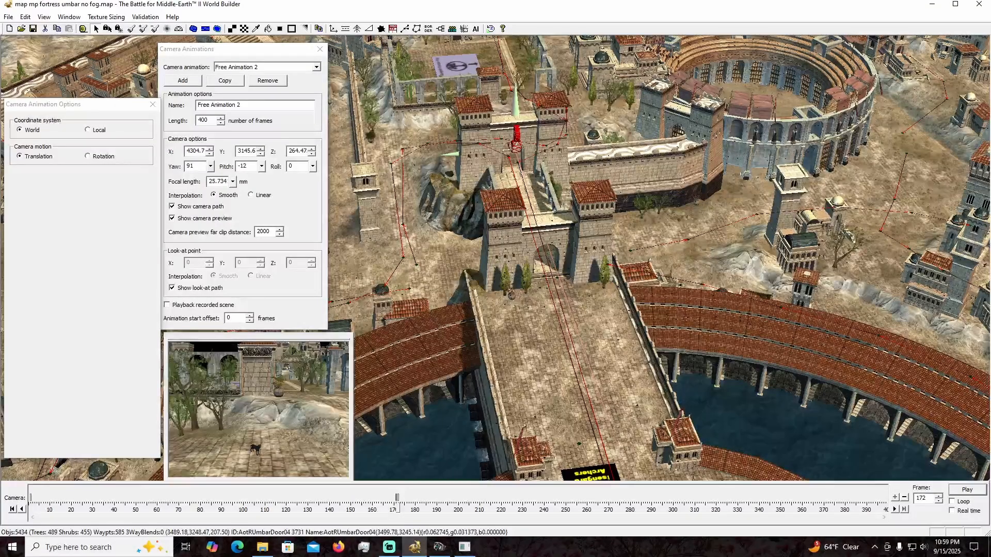
{"action": "left_click_drag", "start_coordinate": [397, 498], "coordinate": [439, 497]}
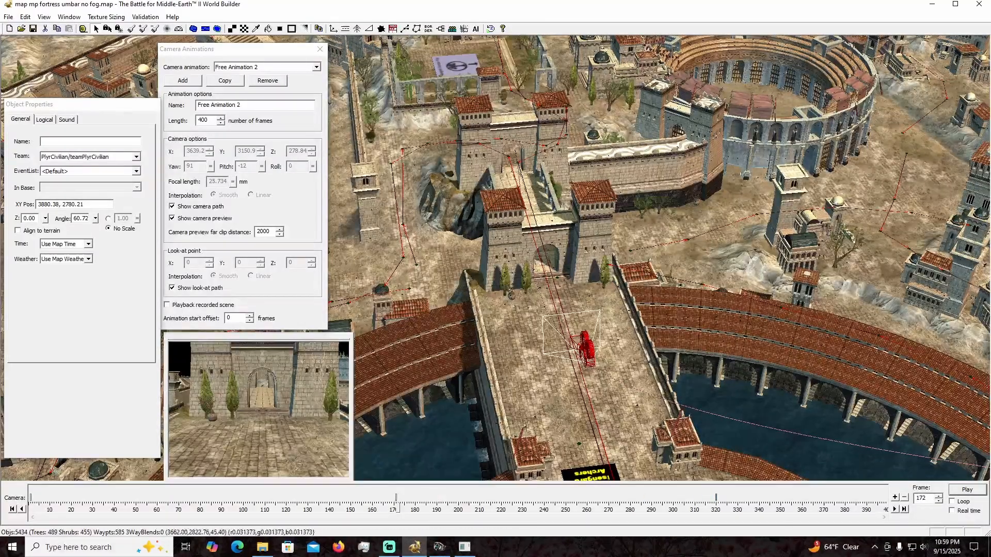
Play the camera animation from frame 170 to frame 321 to review the flight through the gates.
{"action": "right_click_drag", "start_coordinate": [692, 392], "coordinate": [469, 289]}
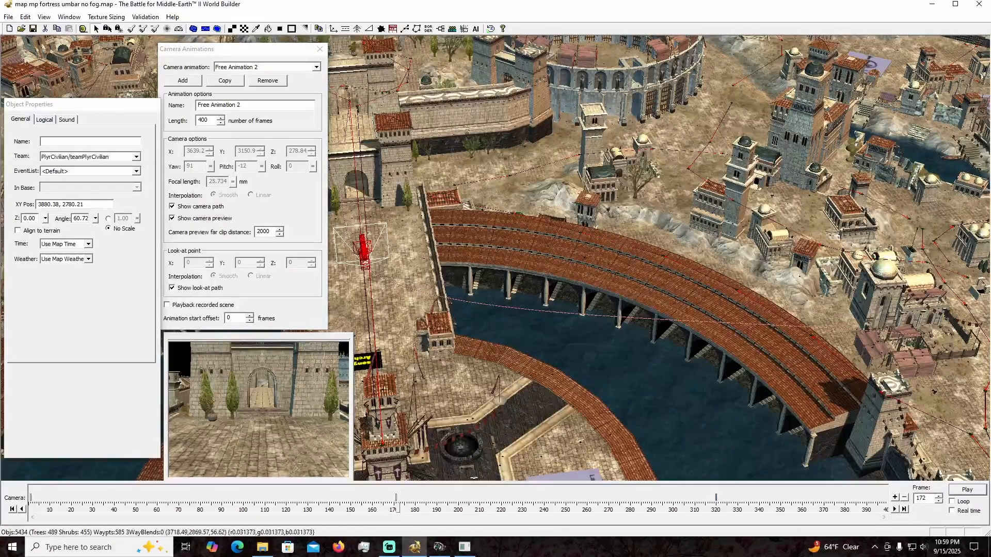
{"action": "middle_click_drag", "start_coordinate": [444, 320], "coordinate": [596, 321]}
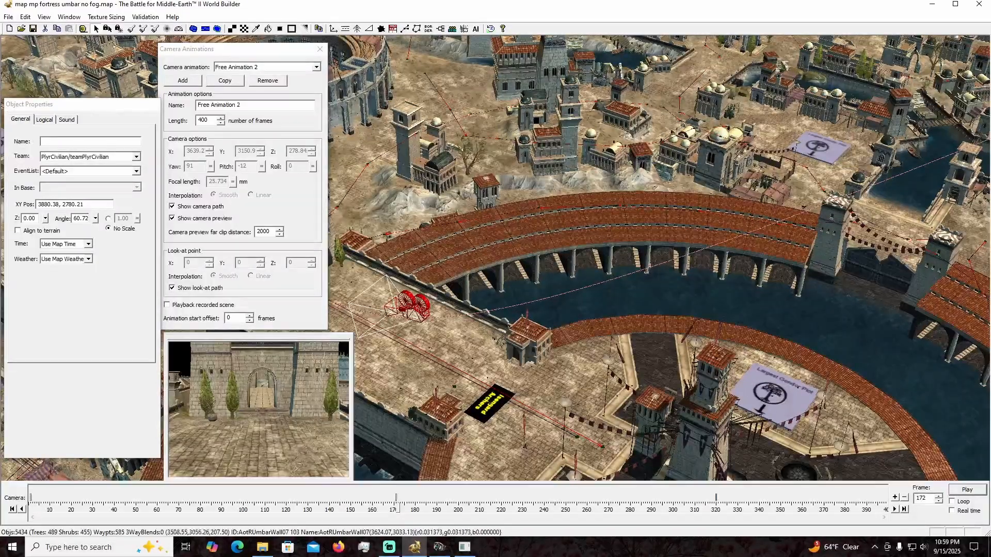
{"action": "middle_click_drag", "start_coordinate": [411, 347], "coordinate": [377, 305]}
{"action": "right_click_drag", "start_coordinate": [377, 303], "coordinate": [437, 330]}
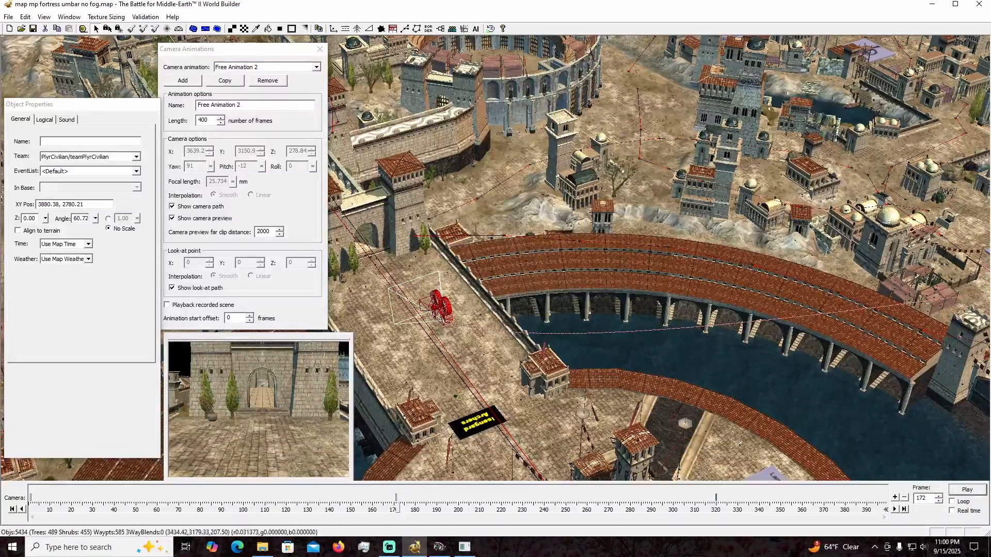
{"action": "key", "text": "Left"}
{"action": "key", "text": "Left"}
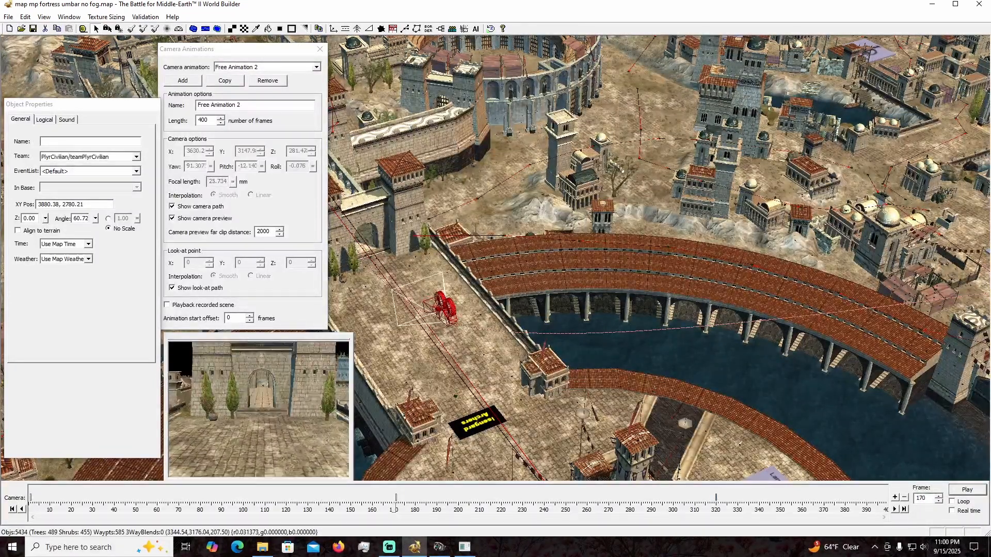
{"action": "left_click", "coordinate": [967, 490]}
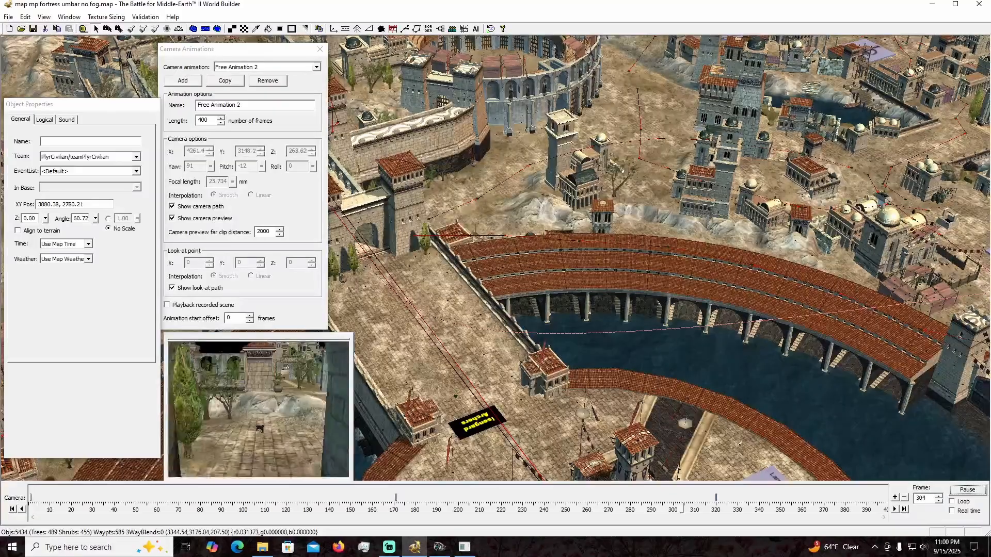
{"action": "left_click", "coordinate": [967, 489]}
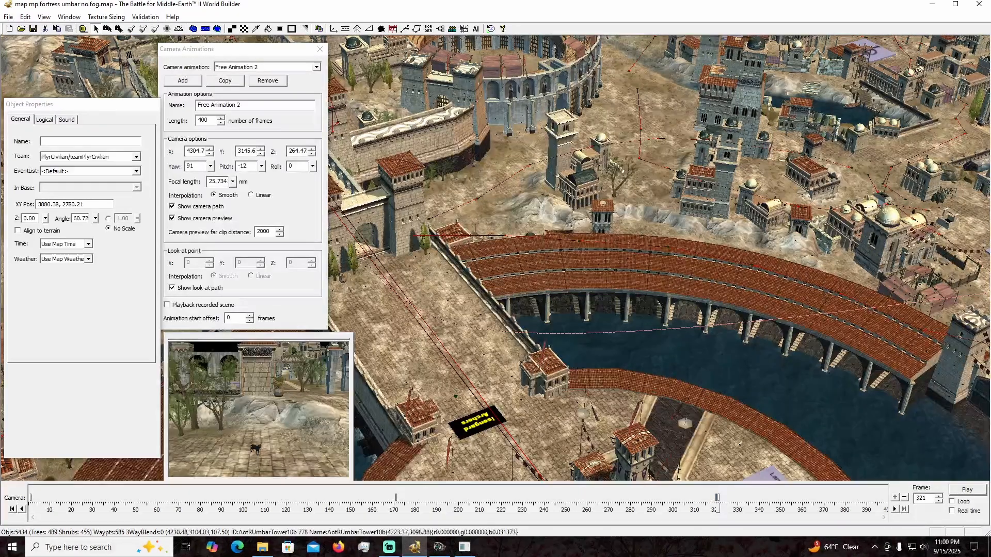
Set the camera interpolation of the frame 321 keyframe to Linear.
{"action": "key", "text": "Up"}
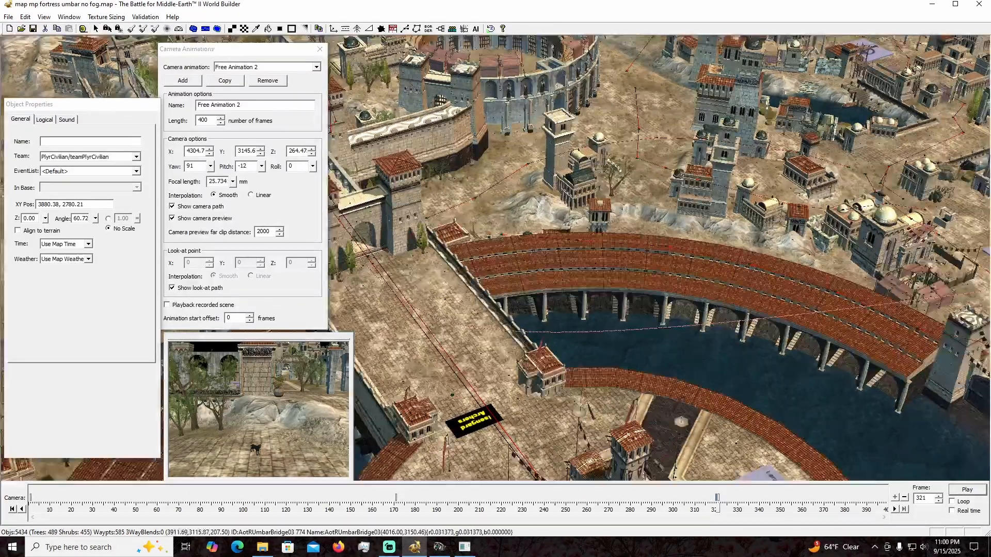
{"action": "key", "text": "Left"}
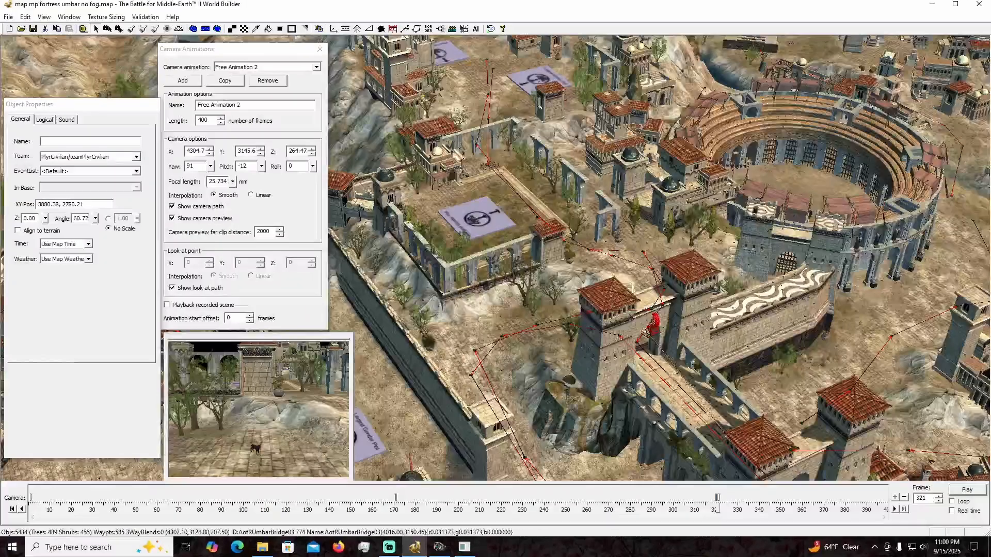
{"action": "key", "text": "Up"}
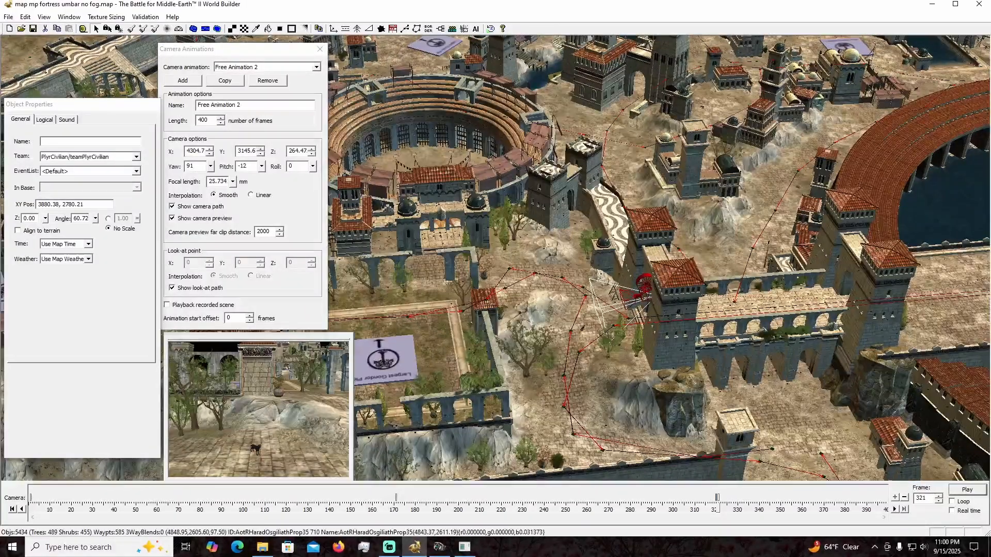
{"action": "left_click", "coordinate": [251, 195]}
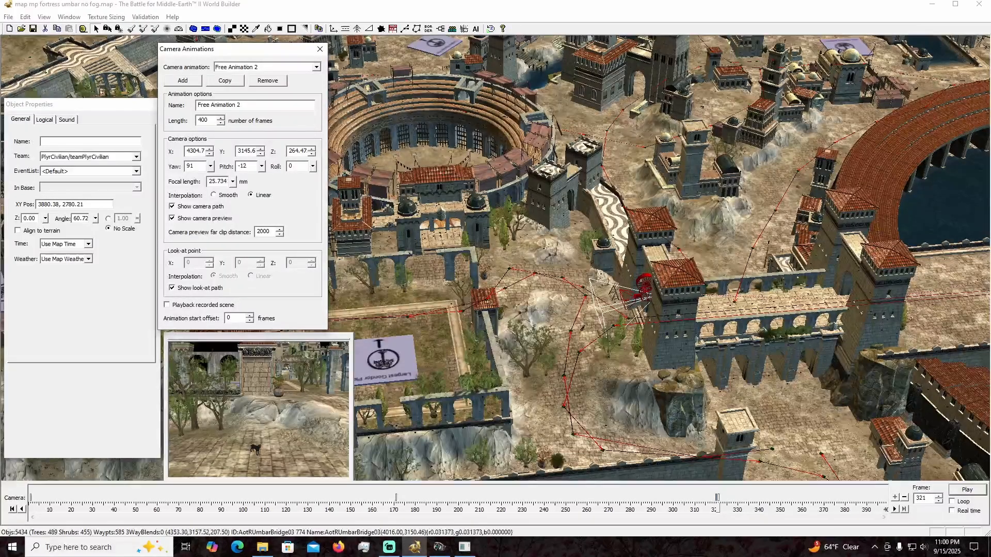
Raise the frame 321 camera to about Z 356 and move it past the far gate to about X 4393.
{"action": "scroll", "coordinate": [640, 294], "scroll_direction": "up", "scroll_amount": 4}
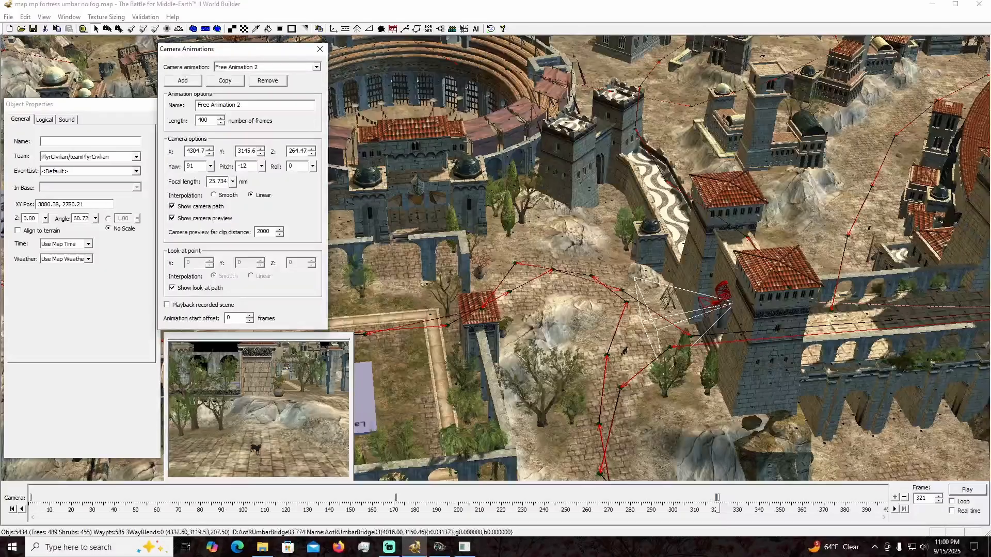
{"action": "left_click", "coordinate": [722, 295]}
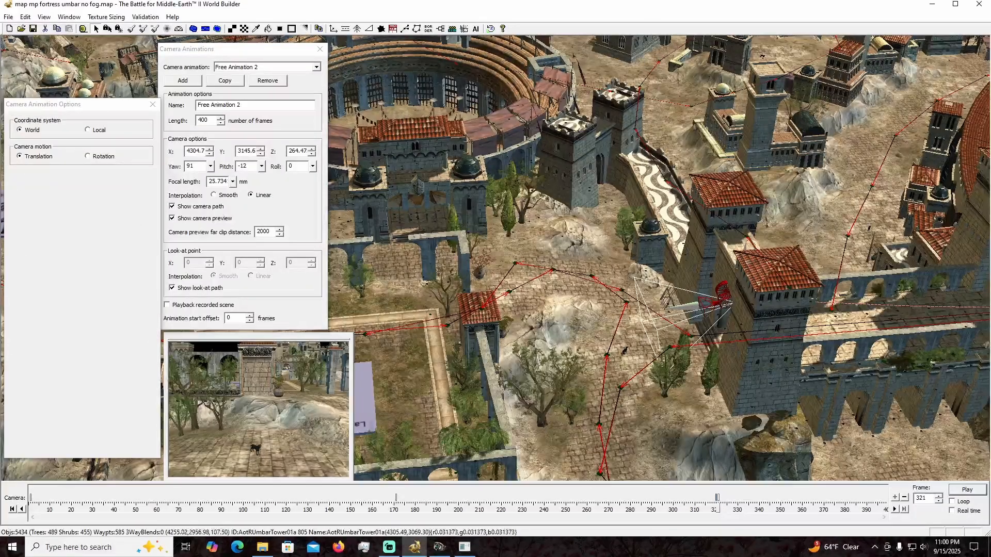
{"action": "left_click_drag", "start_coordinate": [722, 295], "coordinate": [661, 227]}
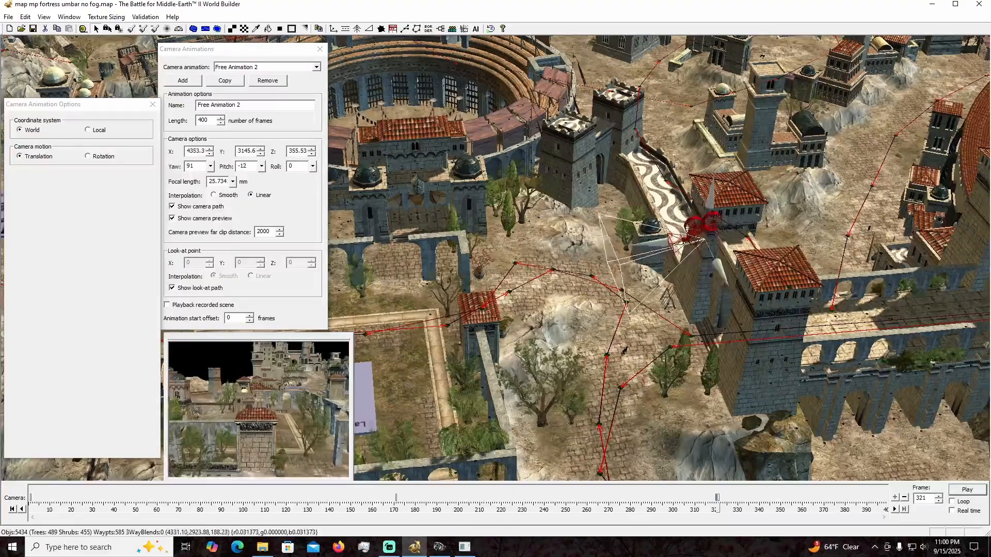
{"action": "middle_click_drag", "start_coordinate": [694, 271], "coordinate": [634, 277]}
{"action": "right_click_drag", "start_coordinate": [638, 403], "coordinate": [665, 279]}
{"action": "scroll", "coordinate": [665, 278], "scroll_direction": "up", "scroll_amount": 5}
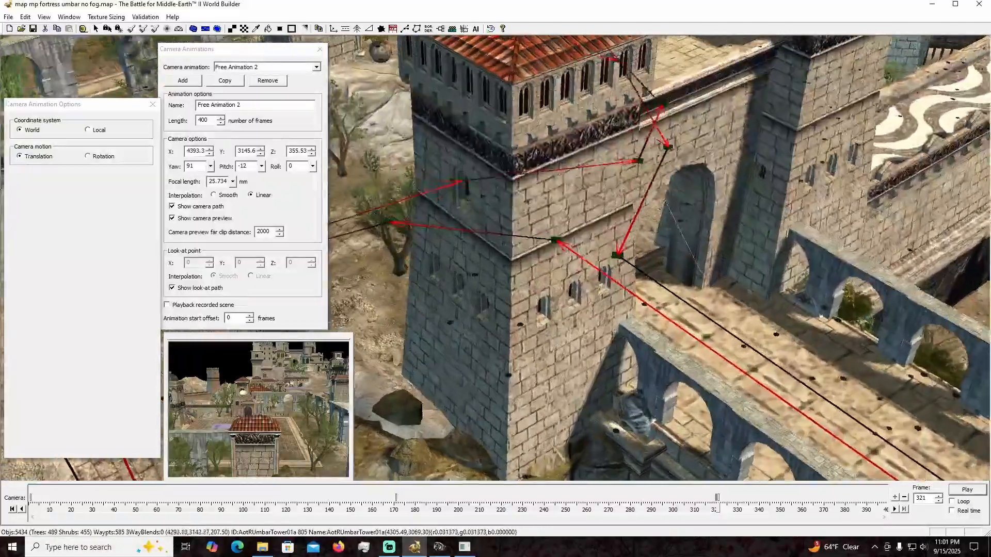
Reposition the frame 321 camera at about X 4392 beyond the far gate and raise it to about Z 429.
{"action": "middle_click_drag", "start_coordinate": [665, 278], "coordinate": [758, 275]}
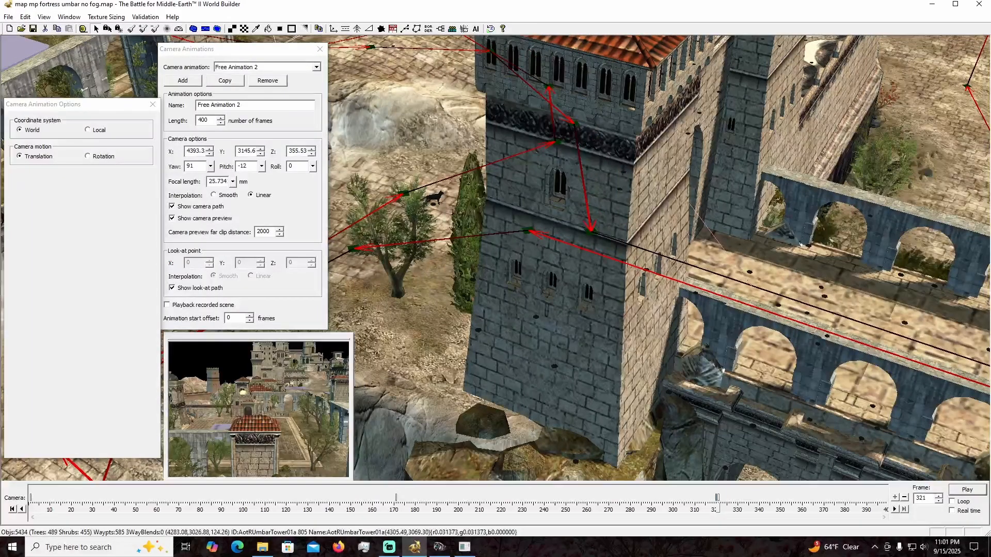
{"action": "scroll", "coordinate": [656, 258], "scroll_direction": "down", "scroll_amount": 6}
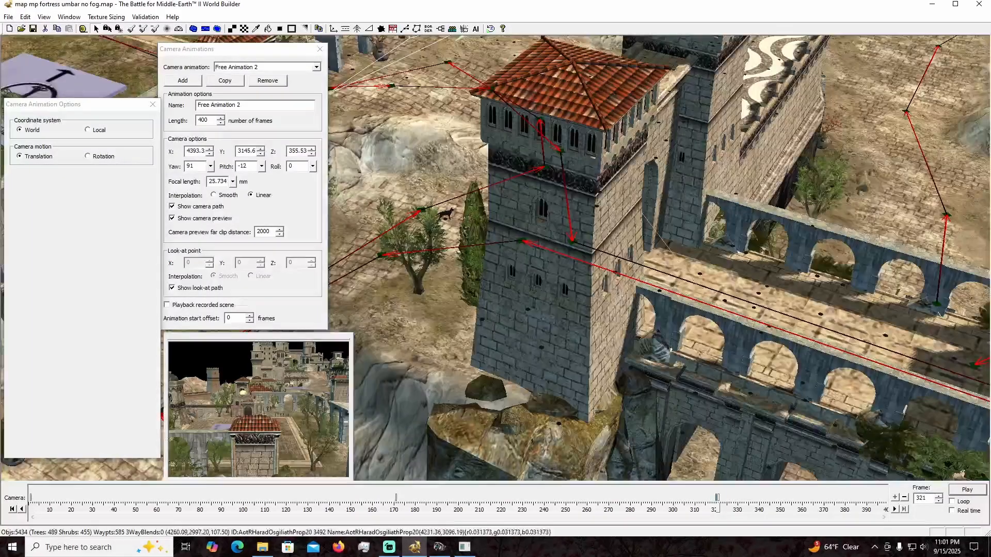
{"action": "scroll", "coordinate": [655, 258], "scroll_direction": "down", "scroll_amount": 2}
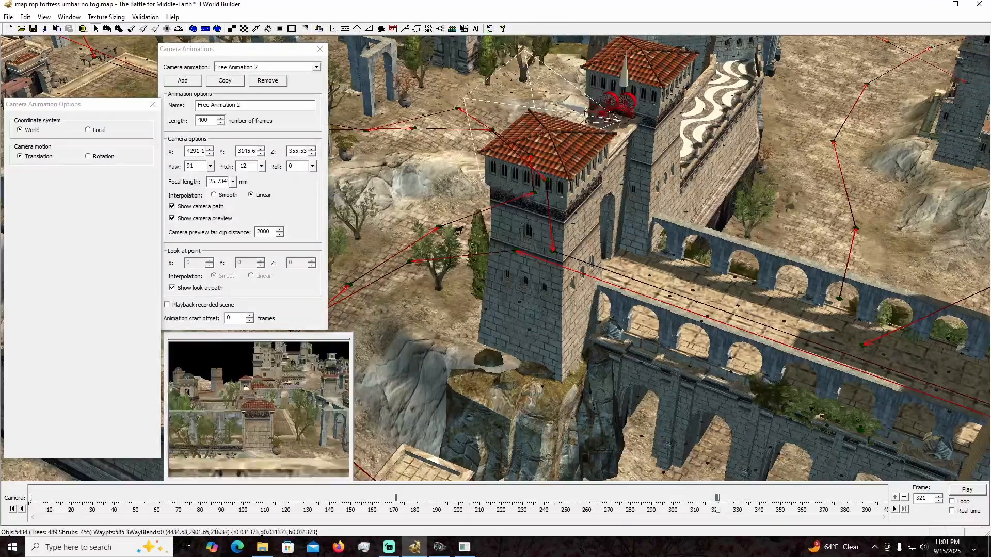
{"action": "left_click_drag", "start_coordinate": [611, 108], "coordinate": [531, 87]}
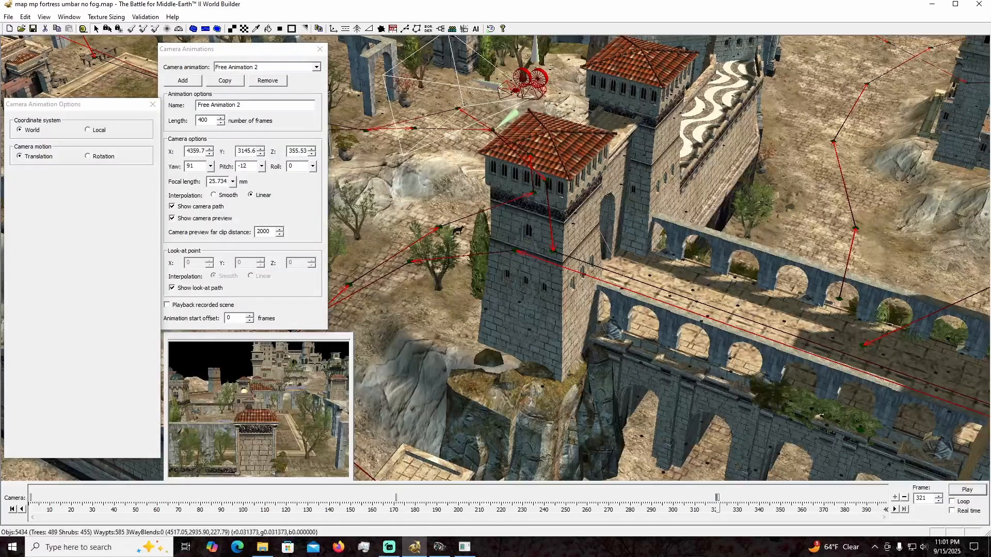
{"action": "right_click_drag", "start_coordinate": [489, 82], "coordinate": [661, 242]}
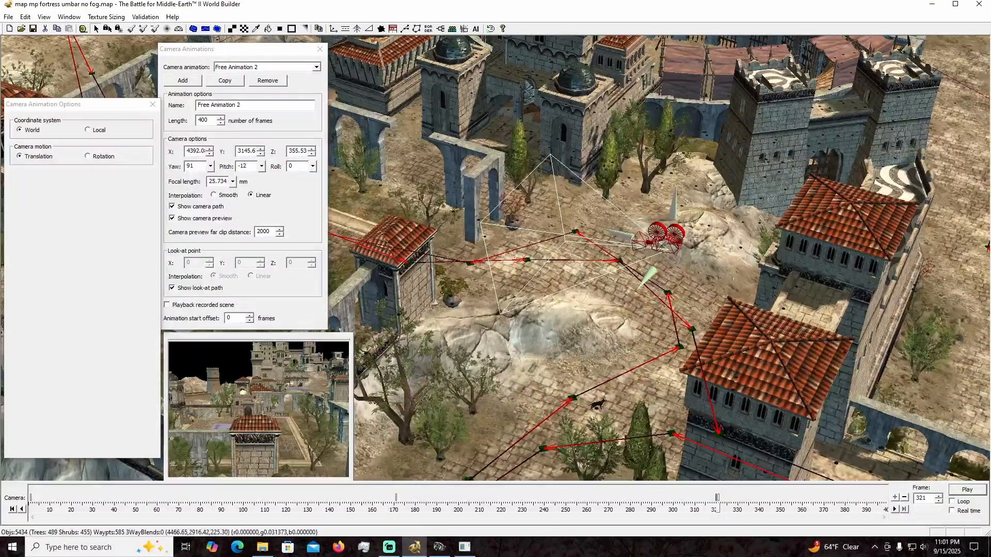
{"action": "left_click_drag", "start_coordinate": [674, 203], "coordinate": [676, 152]}
{"action": "left_click_drag", "start_coordinate": [684, 115], "coordinate": [688, 98]}
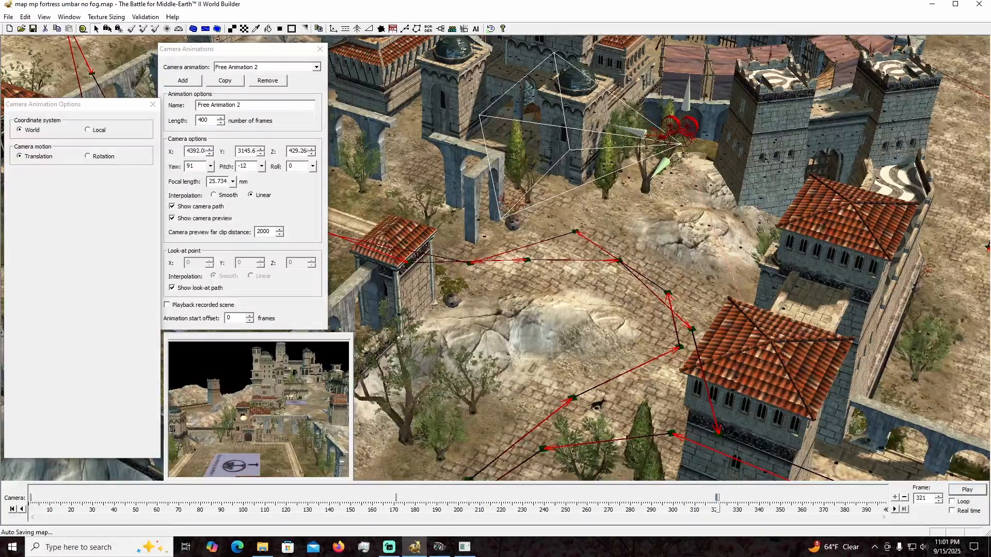
Move the frame 321 camera back towards the far gate, to about X 4337.
{"action": "middle_click_drag", "start_coordinate": [687, 155], "coordinate": [743, 157]}
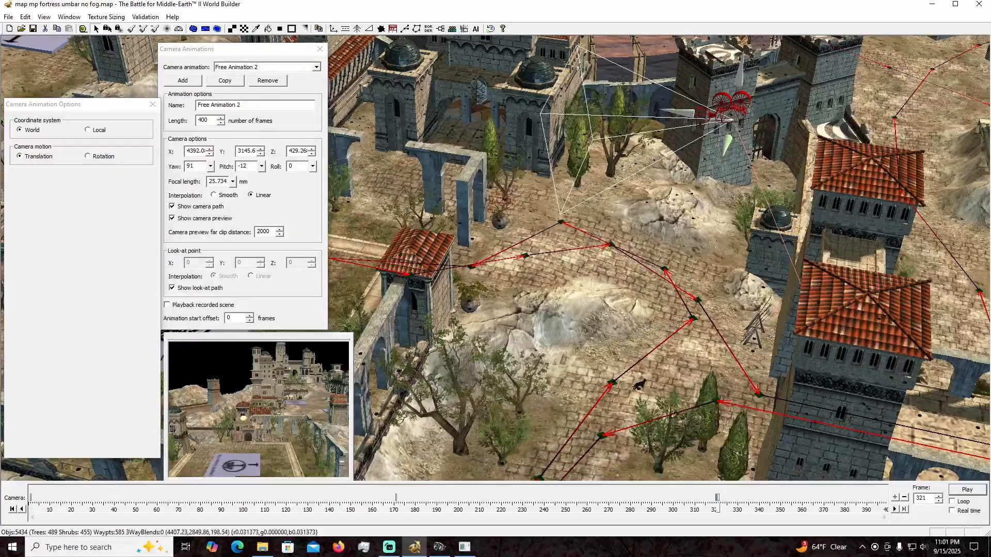
{"action": "right_click_drag", "start_coordinate": [743, 217], "coordinate": [496, 94]}
{"action": "right_click_drag", "start_coordinate": [772, 285], "coordinate": [977, 370]}
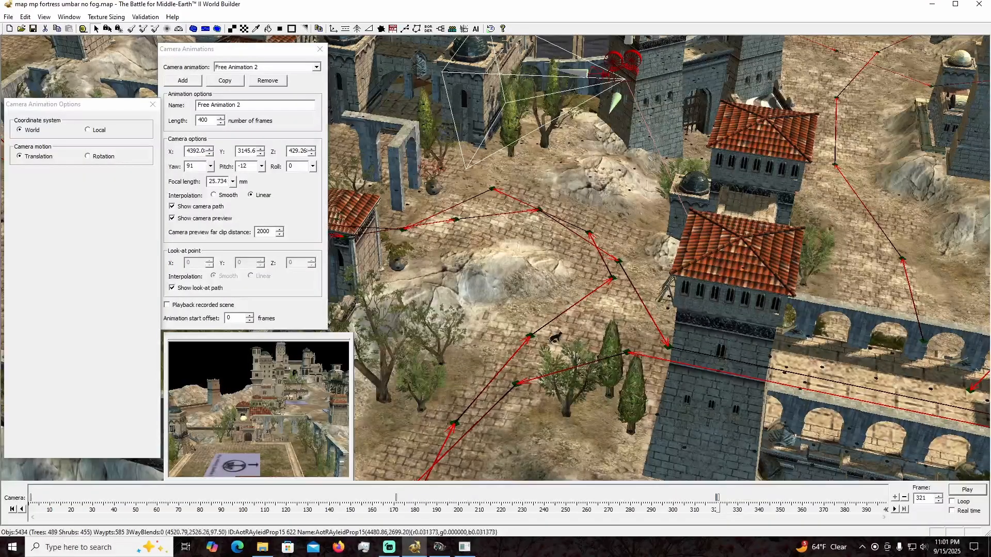
{"action": "right_click_drag", "start_coordinate": [977, 370], "coordinate": [961, 454]}
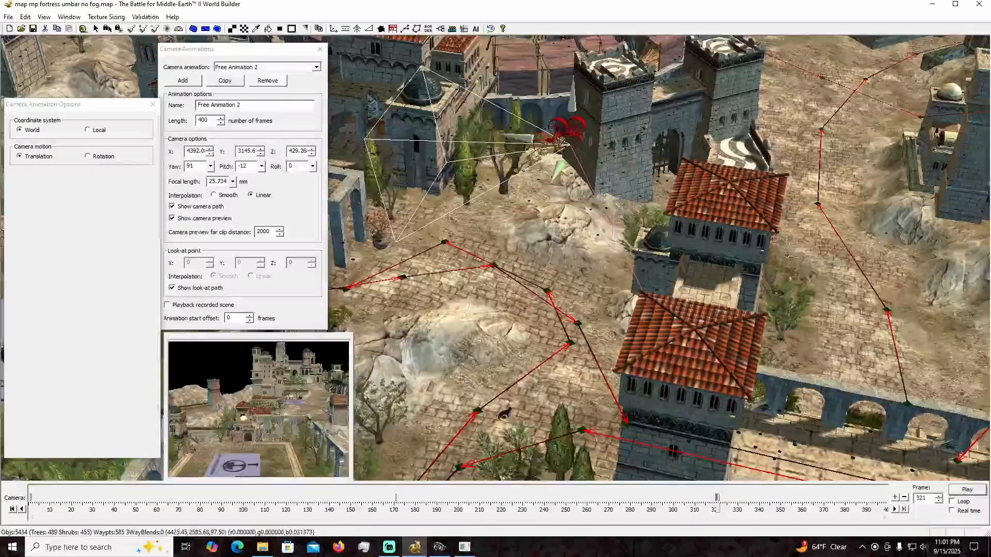
{"action": "left_click_drag", "start_coordinate": [520, 138], "coordinate": [620, 153]}
{"action": "right_click_drag", "start_coordinate": [872, 289], "coordinate": [703, 200]}
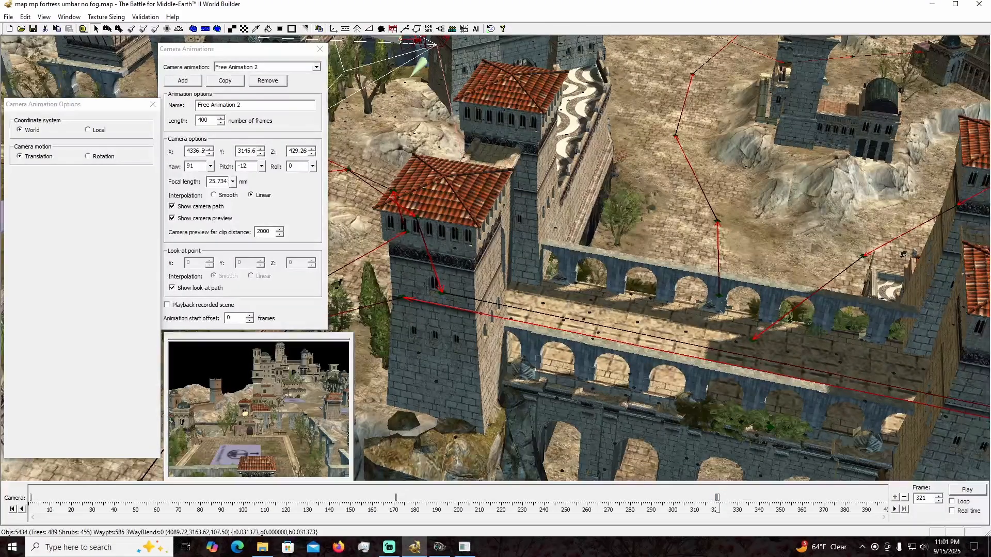
Shift the frame 321 keyframe to frame 400 and play the animation from around frame 320 to review the rise.
{"action": "left_click_drag", "start_coordinate": [718, 498], "coordinate": [888, 497]}
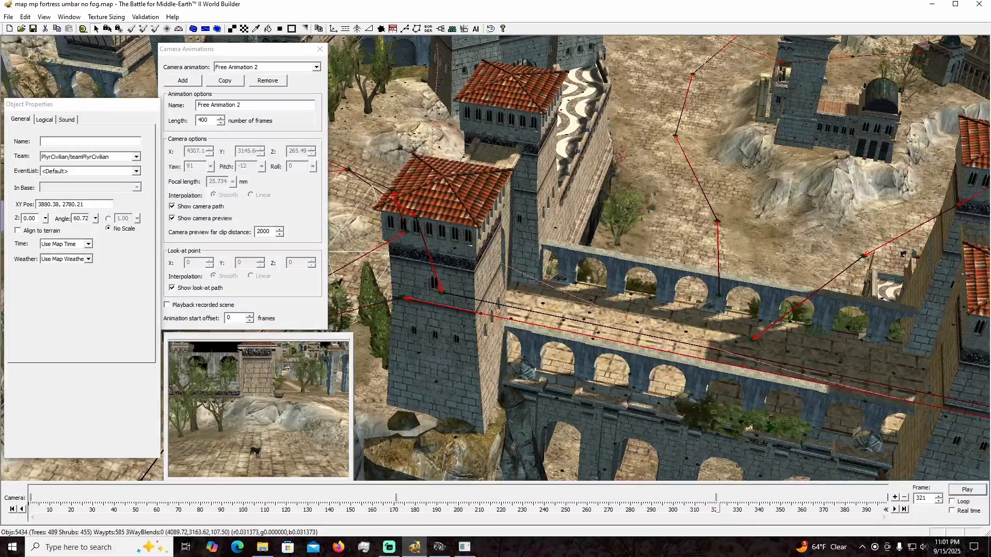
{"action": "mouse_move", "coordinate": [718, 508]}
{"action": "left_mouse_down"}
{"action": "mouse_move", "coordinate": [866, 508]}
{"action": "mouse_move", "coordinate": [712, 508]}
{"action": "left_mouse_up"}
{"action": "left_click", "coordinate": [967, 490]}
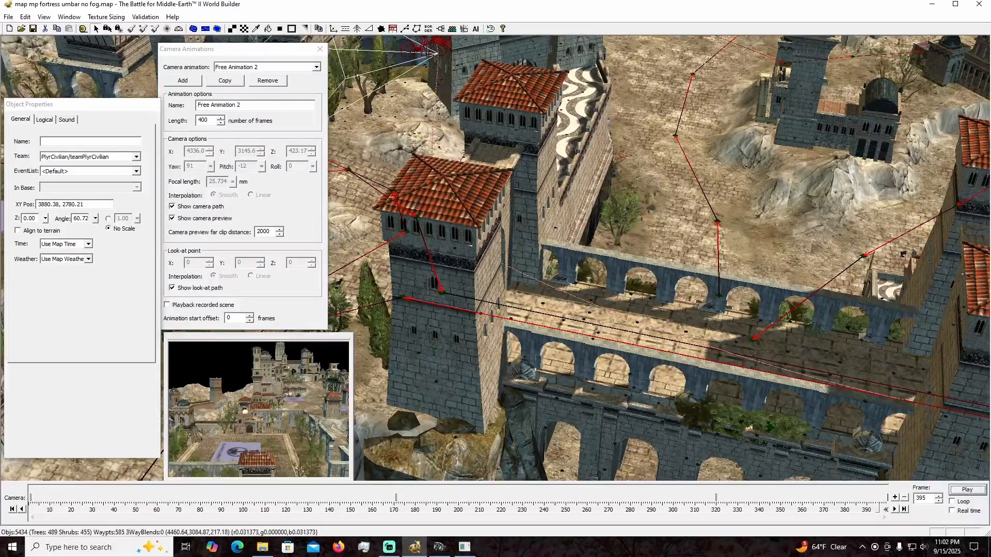
Set the animation length to 700 frames and shift the frame 400 keyframe to frame 520.
{"action": "double_click", "coordinate": [203, 120]}
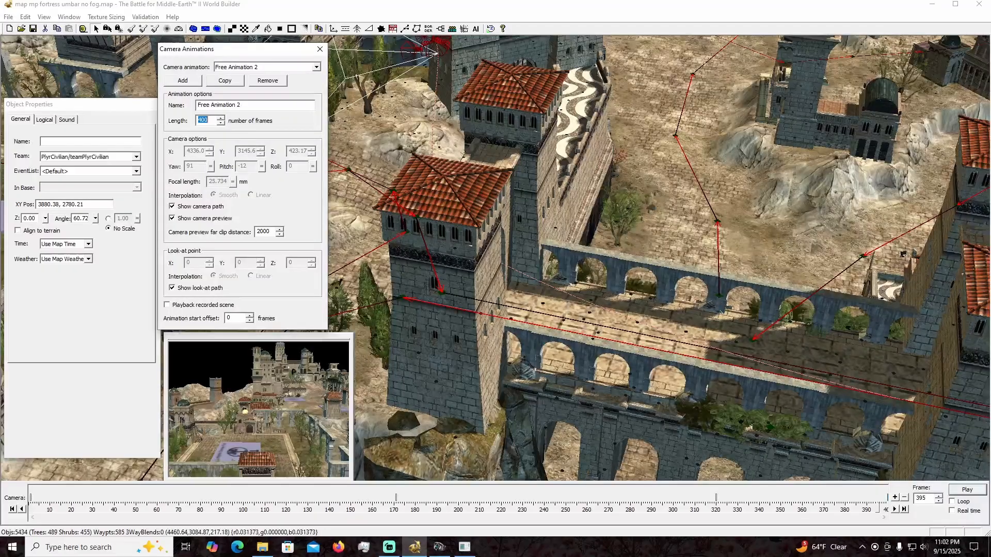
{"action": "key", "text": "Return"}
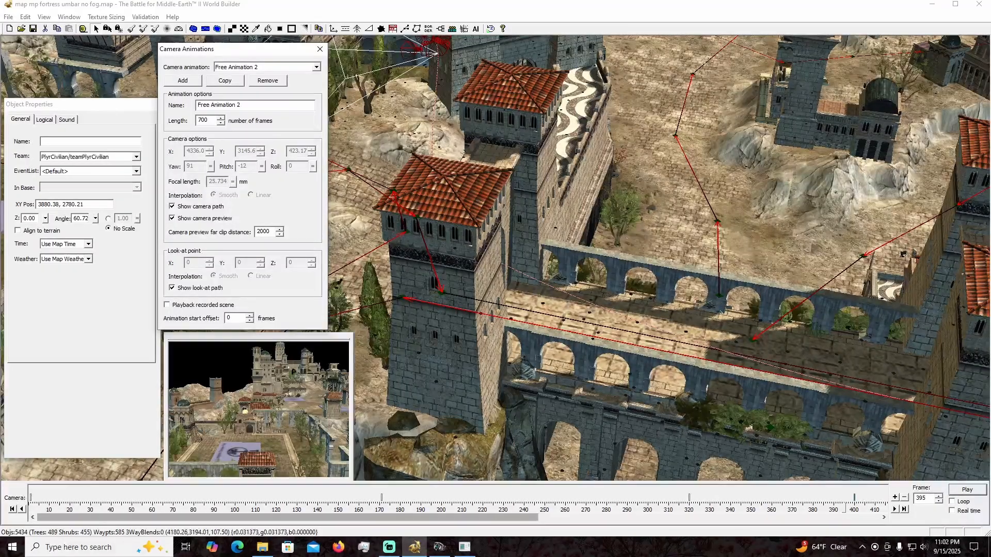
{"action": "left_click_drag", "start_coordinate": [413, 517], "coordinate": [587, 518]}
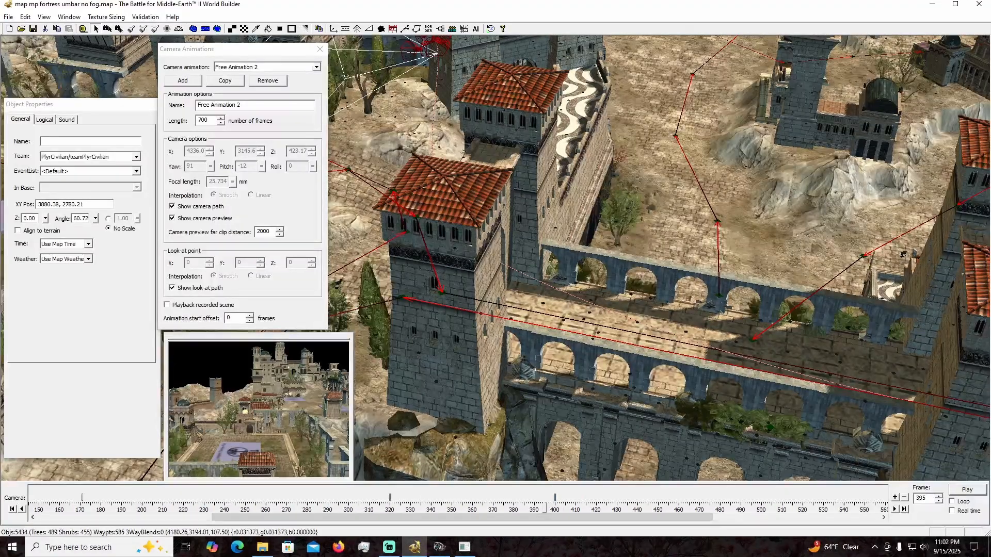
{"action": "left_click_drag", "start_coordinate": [555, 497], "coordinate": [802, 498]}
Play the camera animation from frame 318 to about frame 498 to review the slower climb.
{"action": "right_click_drag", "start_coordinate": [496, 289], "coordinate": [654, 360]}
{"action": "left_click", "coordinate": [386, 508]}
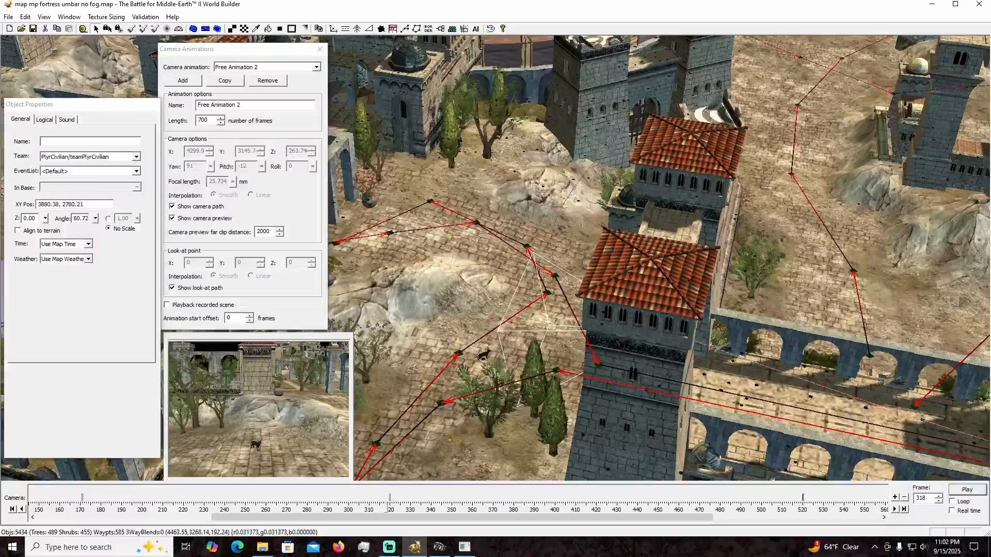
{"action": "left_click", "coordinate": [967, 489]}
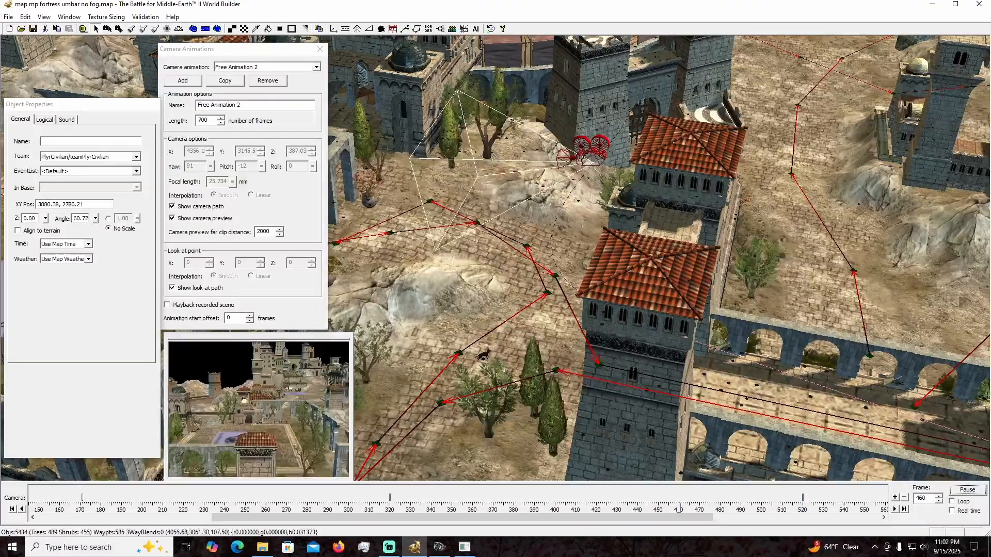
{"action": "key", "text": "space"}
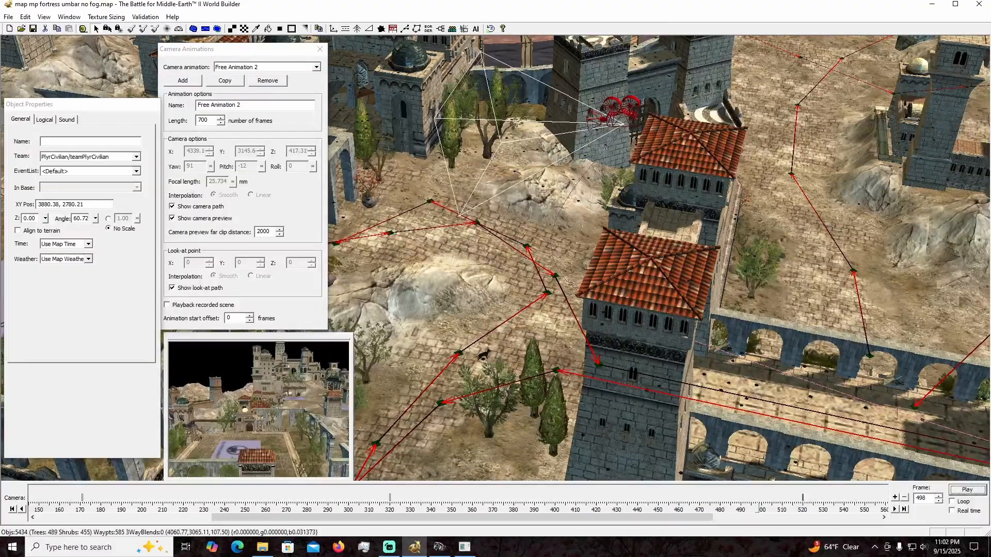
Compare the camera previews at the keyframes on frames 320 and 520.
{"action": "left_click_drag", "start_coordinate": [757, 508], "coordinate": [802, 508]}
{"action": "mouse_move", "coordinate": [671, 518]}
{"action": "left_mouse_down"}
{"action": "mouse_move", "coordinate": [777, 517]}
{"action": "mouse_move", "coordinate": [694, 518]}
{"action": "left_mouse_up"}
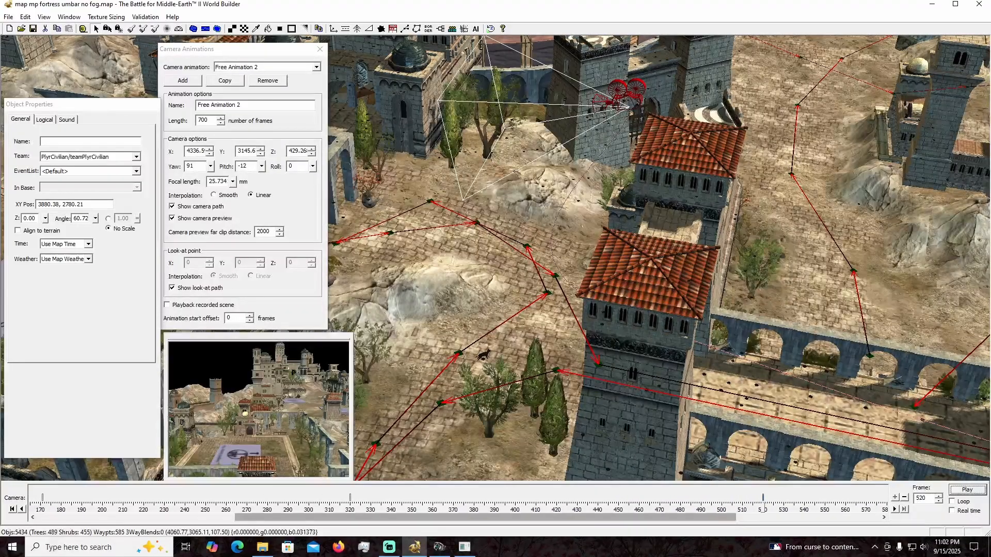
{"action": "left_click_drag", "start_coordinate": [356, 508], "coordinate": [350, 508]}
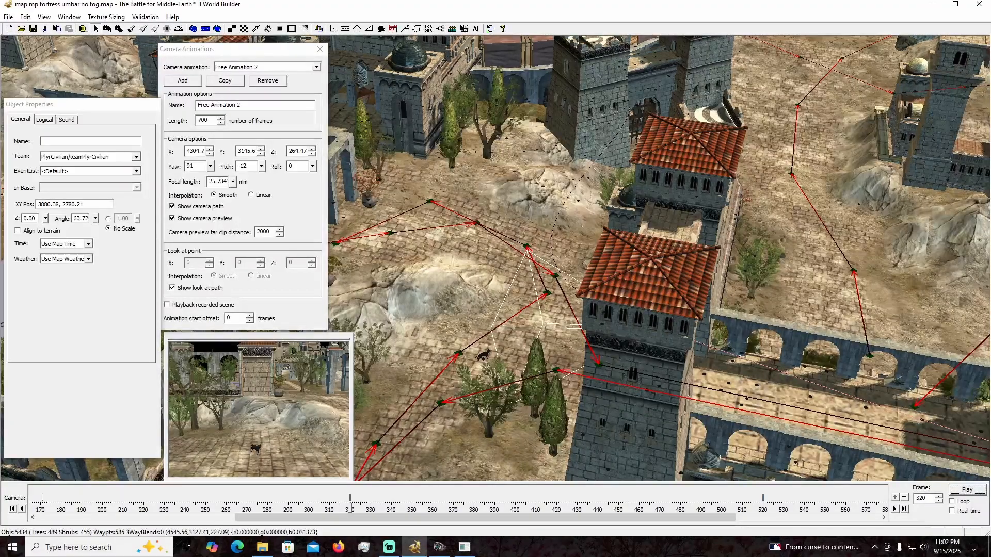
{"action": "left_click_drag", "start_coordinate": [485, 518], "coordinate": [619, 509]}
{"action": "left_click", "coordinate": [617, 498]}
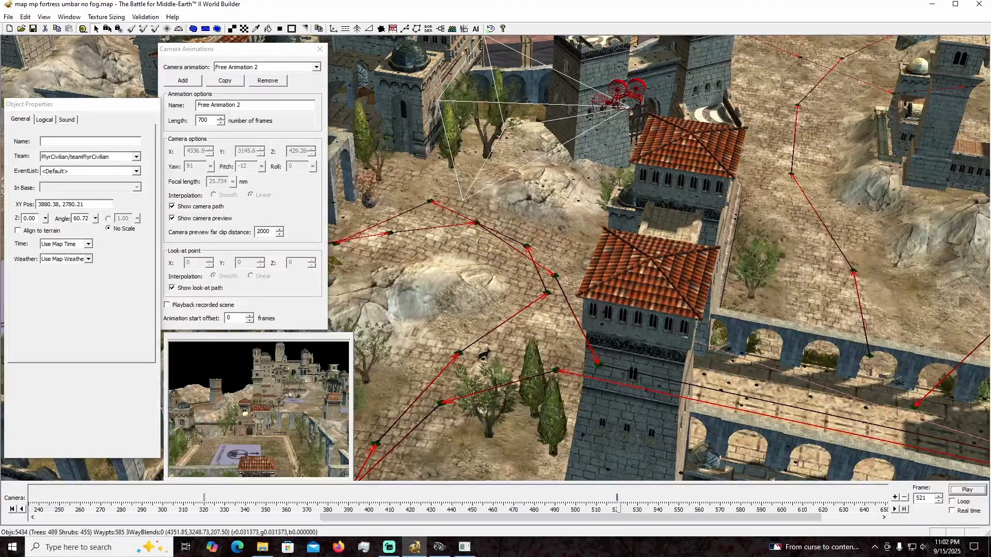
{"action": "left_click", "coordinate": [617, 498]}
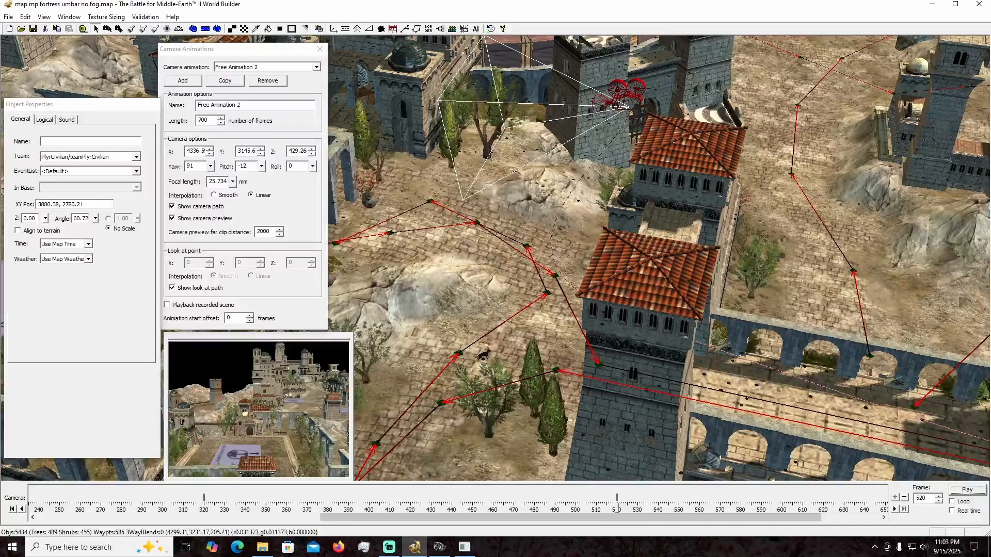
{"action": "left_click", "coordinate": [198, 509]}
{"action": "left_click_drag", "start_coordinate": [199, 509], "coordinate": [204, 509]}
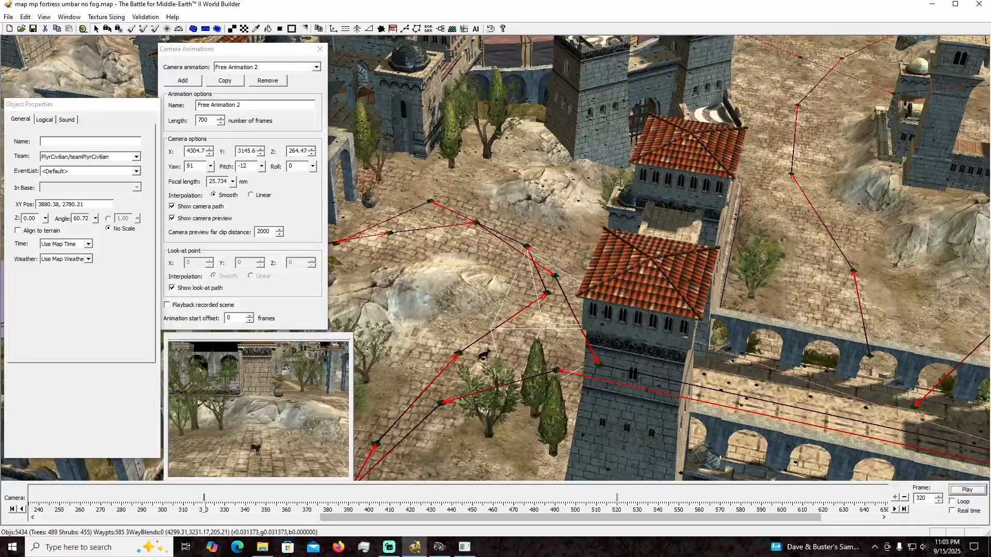
{"action": "left_click_drag", "start_coordinate": [204, 509], "coordinate": [617, 510]}
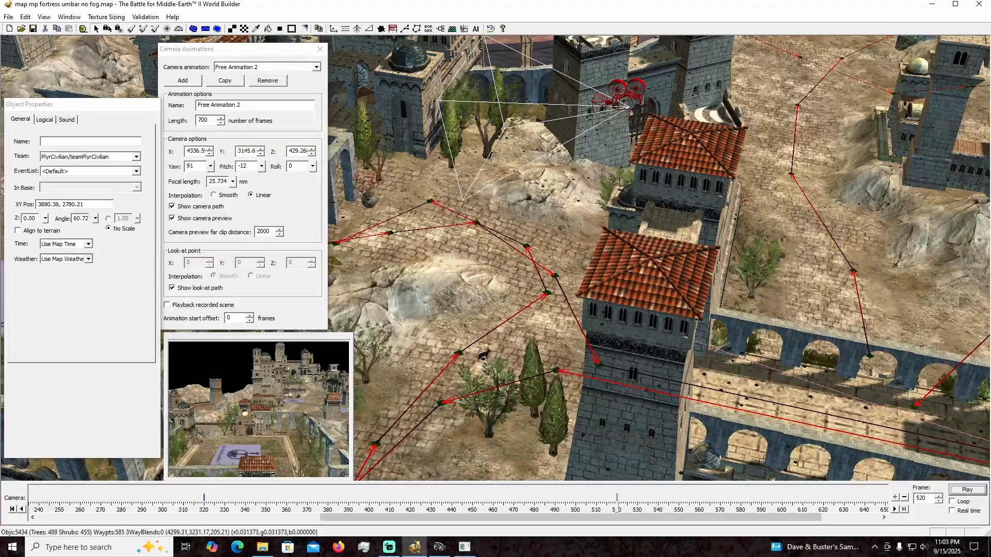
Move the frame 520 camera along the world X axis to about 4337.1.
{"action": "right_click_drag", "start_coordinate": [619, 232], "coordinate": [574, 321]}
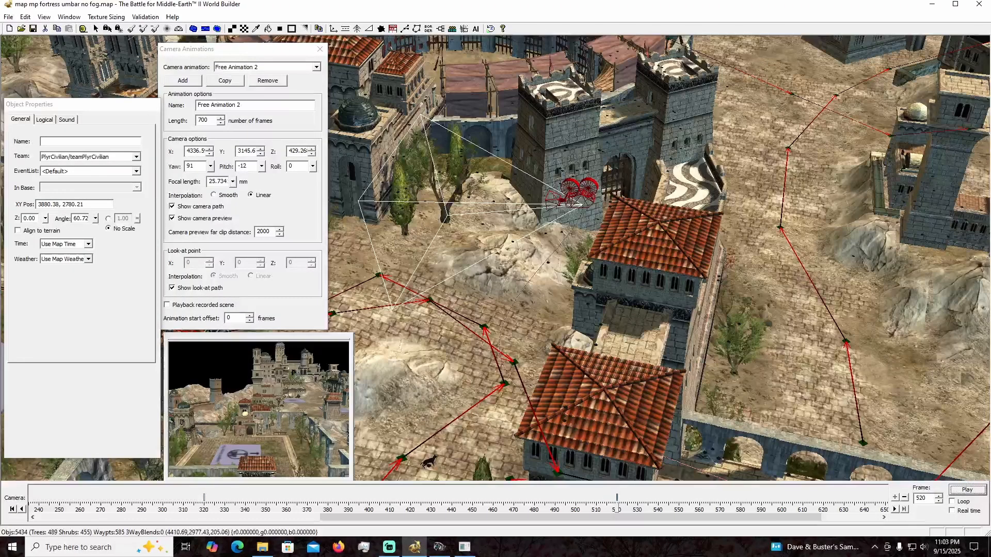
{"action": "scroll", "coordinate": [620, 258], "scroll_direction": "up", "scroll_amount": 3}
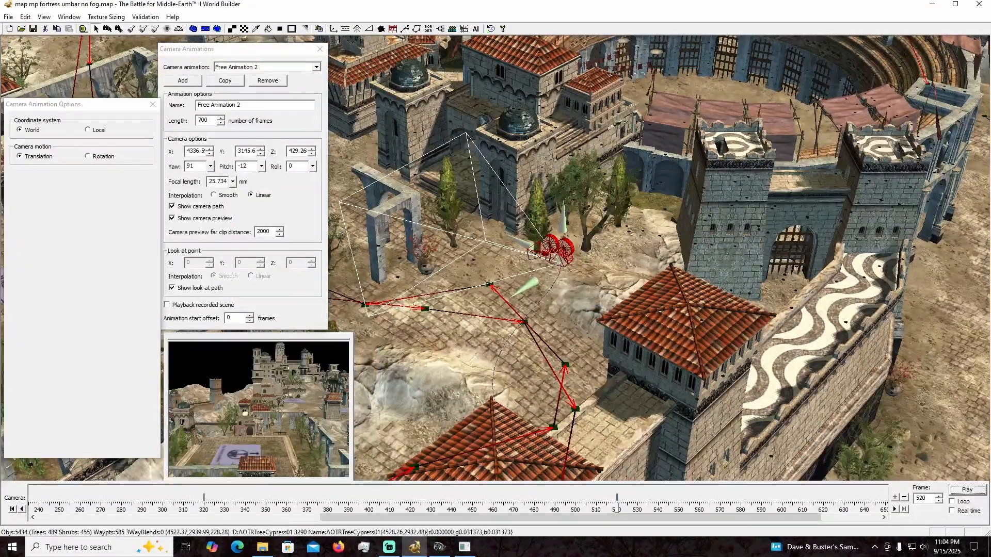
{"action": "key", "text": "Left"}
{"action": "key", "text": "Left"}
{"action": "key", "text": "Left"}
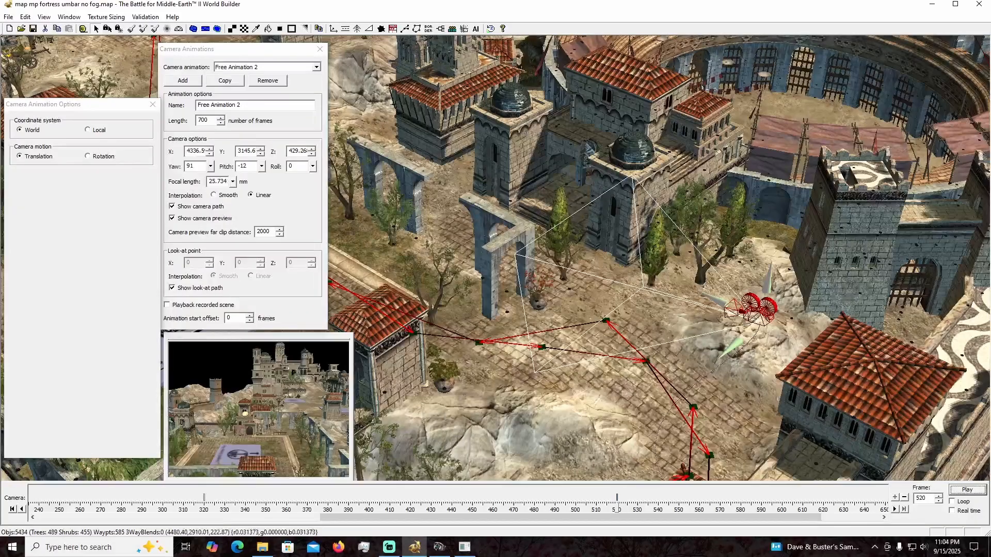
{"action": "key", "text": "Left"}
{"action": "key", "text": "Left"}
{"action": "key", "text": "Left"}
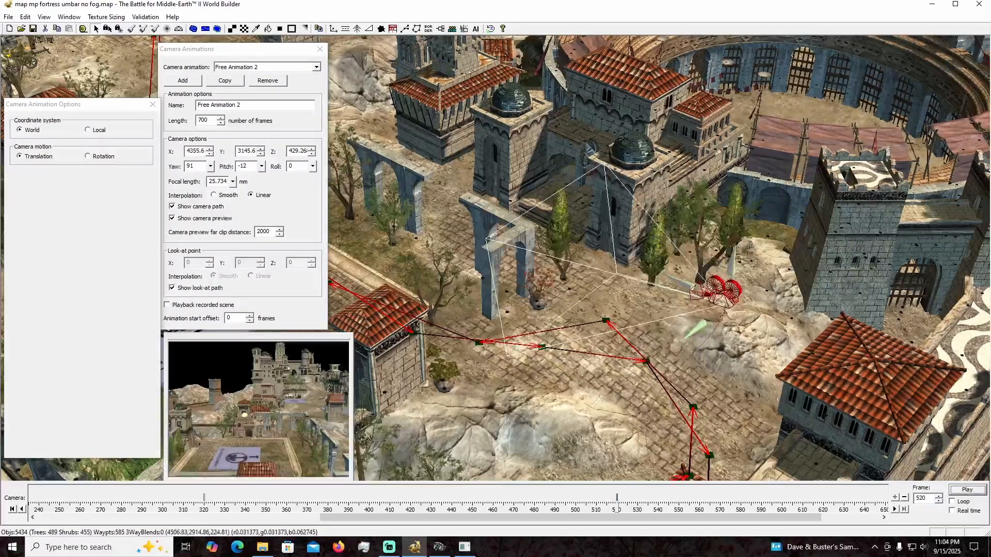
{"action": "left_click_drag", "start_coordinate": [658, 274], "coordinate": [728, 311]}
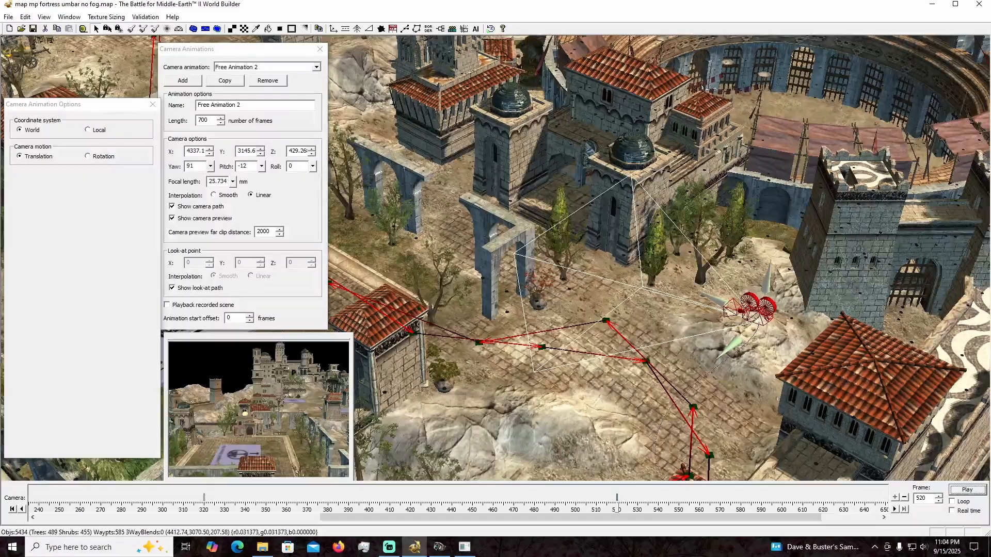
Add a camera keyframe at frame 521, directly after the frame 520 keyframe, and make it the current frame.
{"action": "key", "text": "Right"}
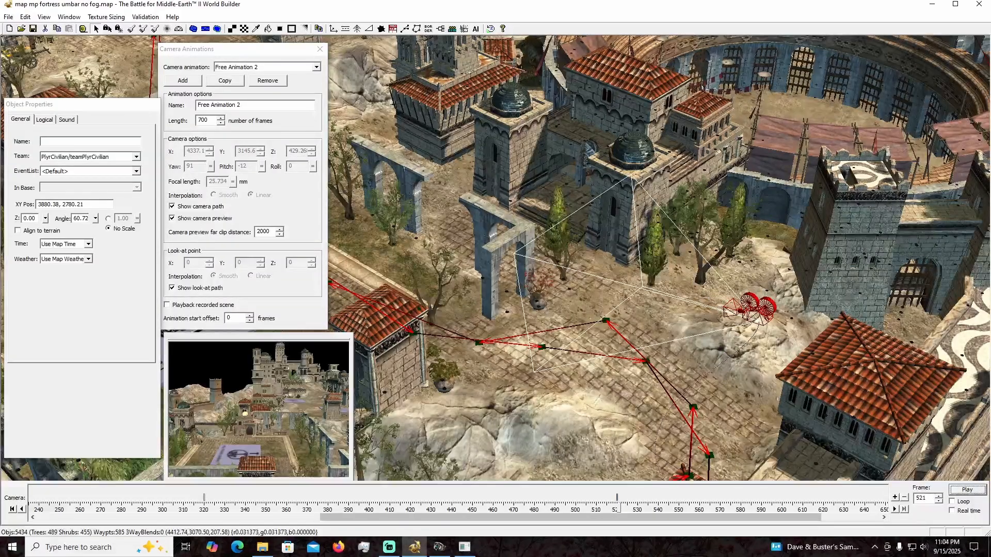
{"action": "left_click", "coordinate": [895, 497]}
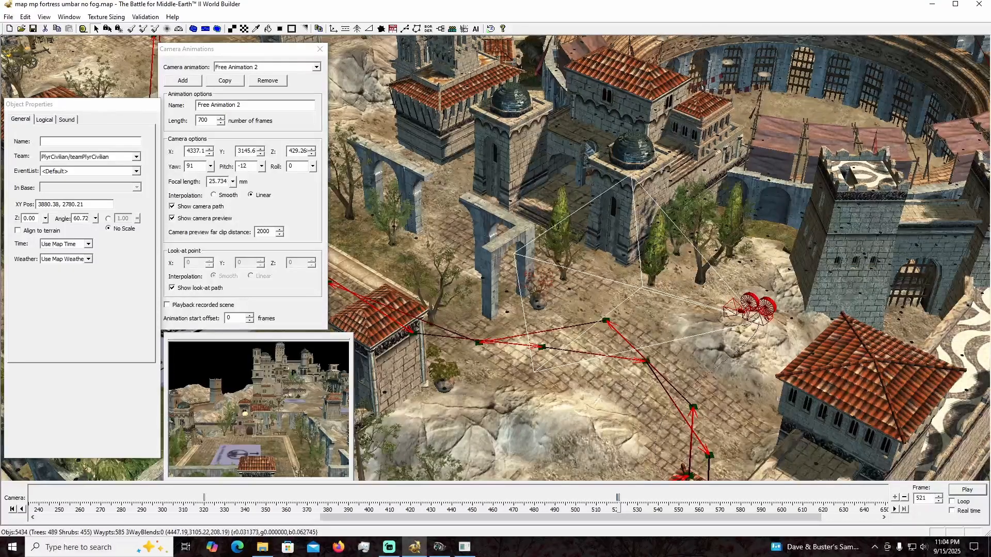
{"action": "left_click", "coordinate": [894, 510]}
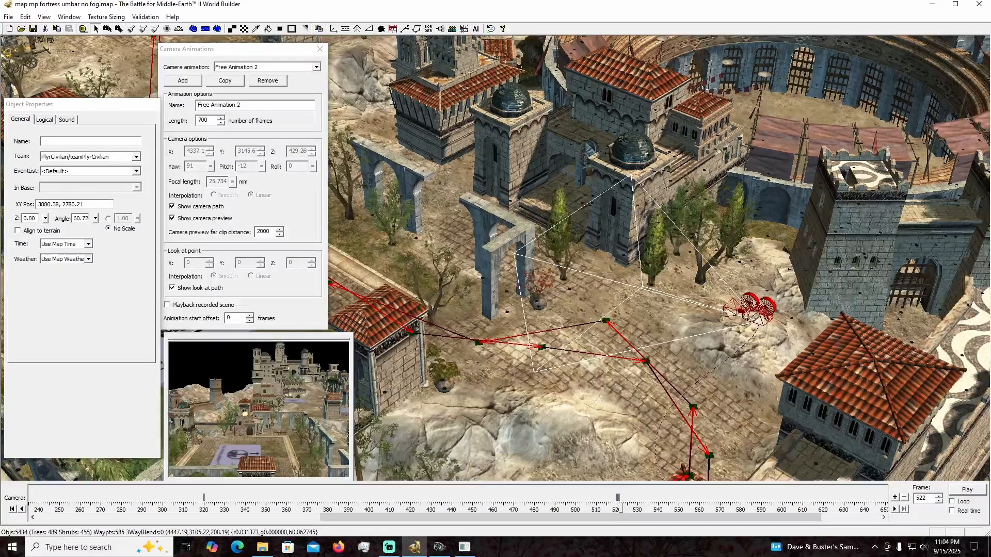
{"action": "key", "text": "Left"}
{"action": "key", "text": "Right"}
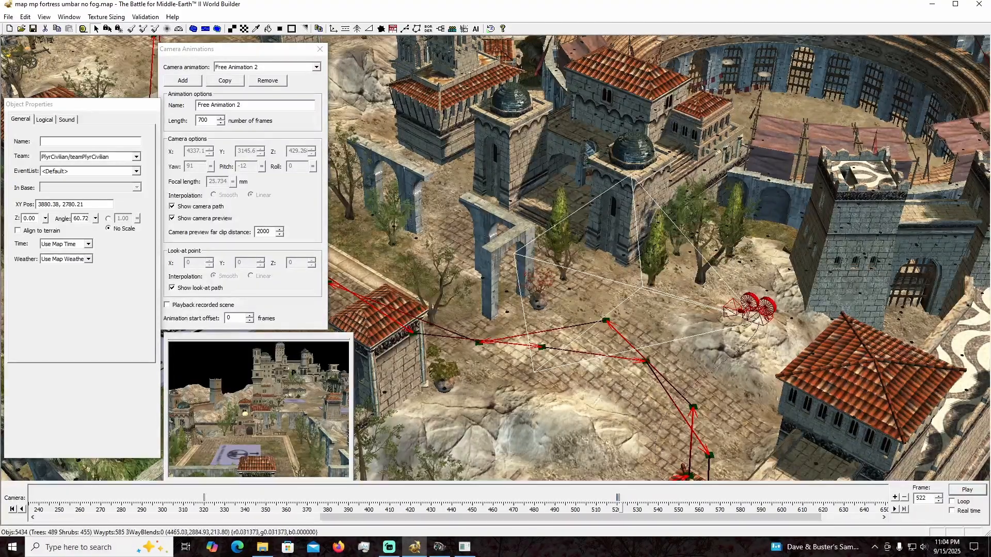
{"action": "key", "text": "Left"}
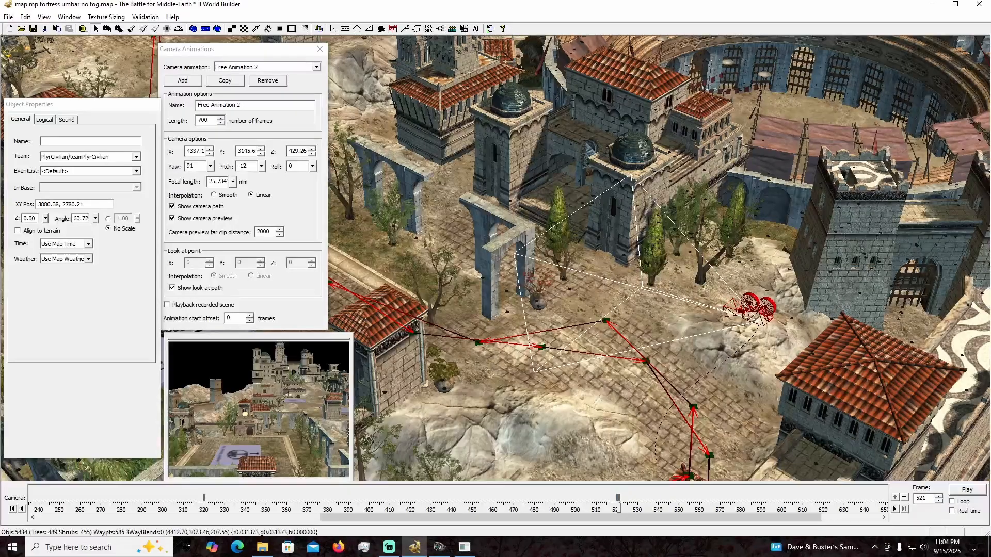
Move the frame 521 camera along the world X axis to about 4513.1 and shift its keyframe to frame 690.
{"action": "left_click", "coordinate": [758, 310]}
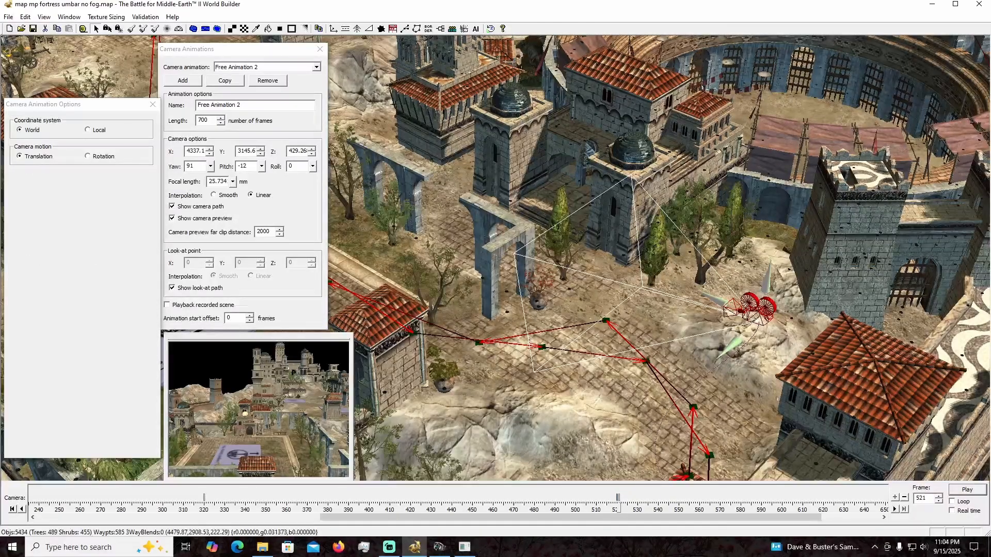
{"action": "left_click_drag", "start_coordinate": [714, 299], "coordinate": [433, 160]}
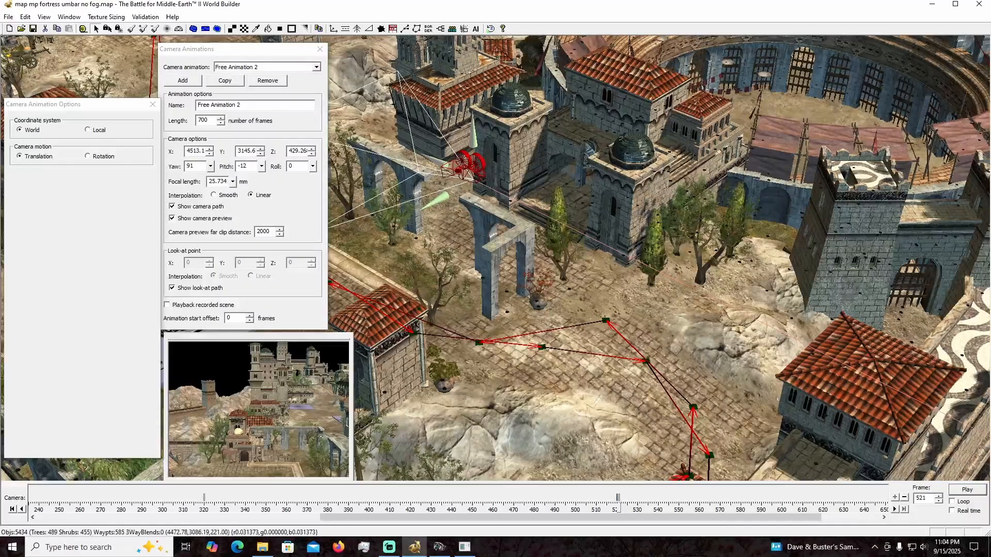
{"action": "left_click_drag", "start_coordinate": [568, 517], "coordinate": [626, 517]}
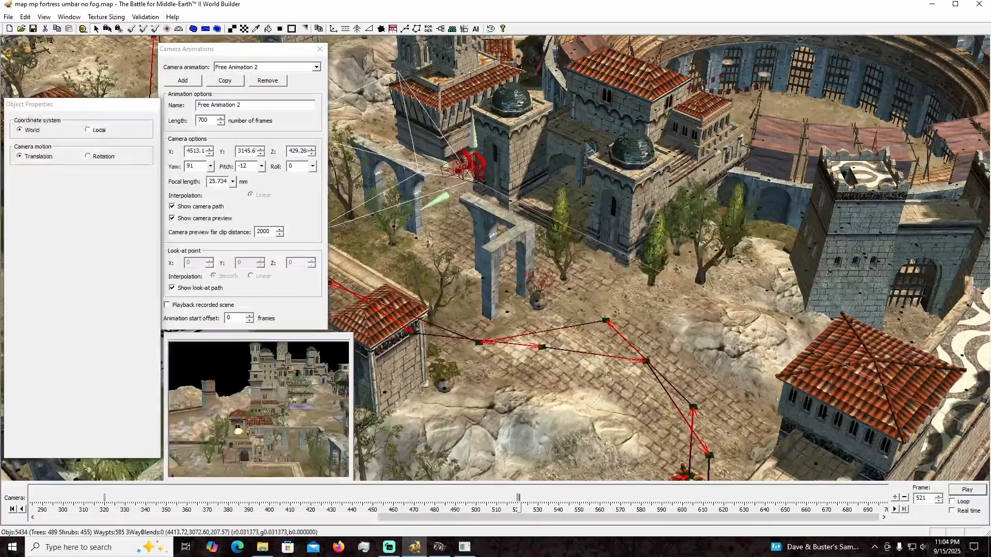
{"action": "mouse_move", "coordinate": [519, 498]}
{"action": "left_mouse_down"}
{"action": "mouse_move", "coordinate": [887, 498]}
{"action": "mouse_move", "coordinate": [842, 498]}
{"action": "mouse_move", "coordinate": [868, 498]}
{"action": "left_mouse_up"}
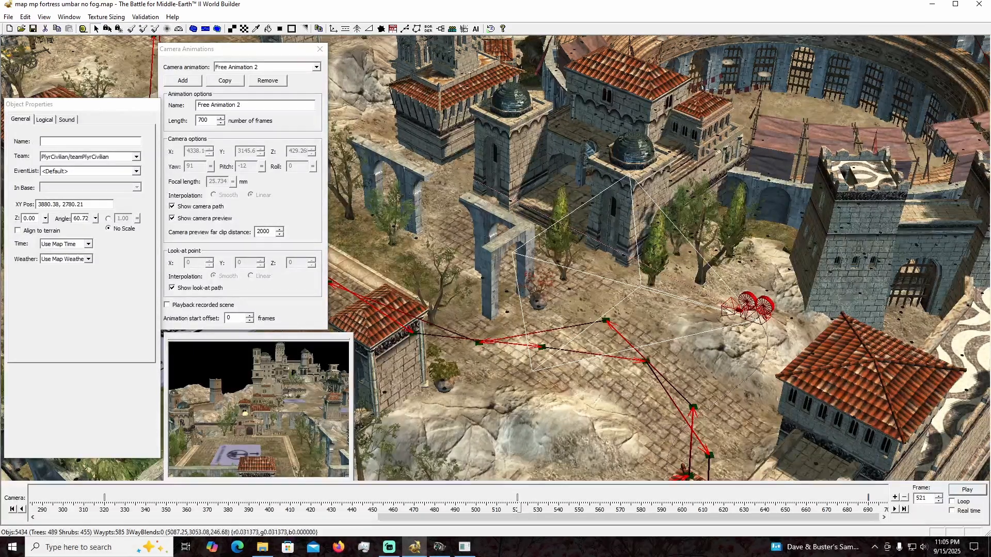
Set the animation length to 1000 frames and shift the frame 690 keyframe to frame 869.
{"action": "left_click", "coordinate": [208, 120]}
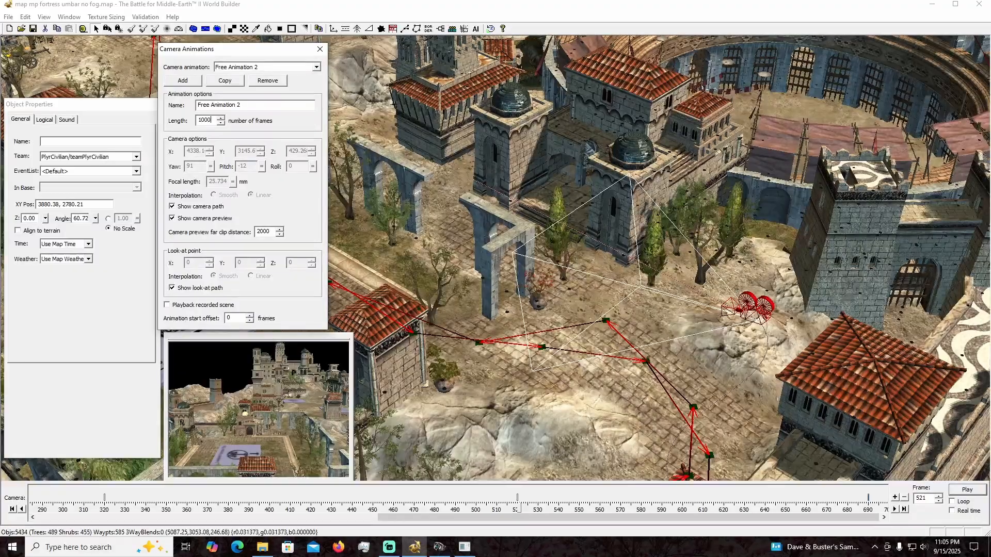
{"action": "key", "text": "Return"}
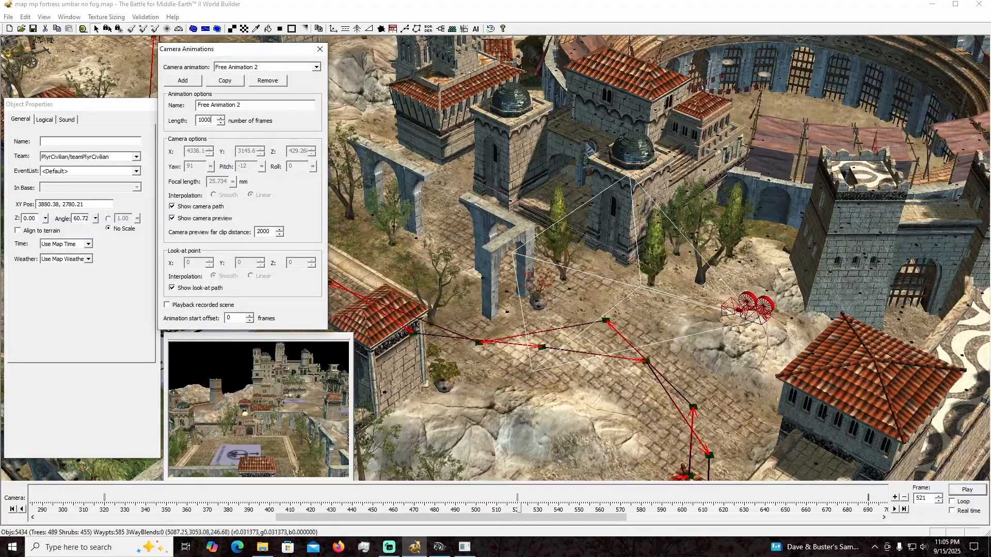
{"action": "left_click_drag", "start_coordinate": [454, 518], "coordinate": [639, 518]}
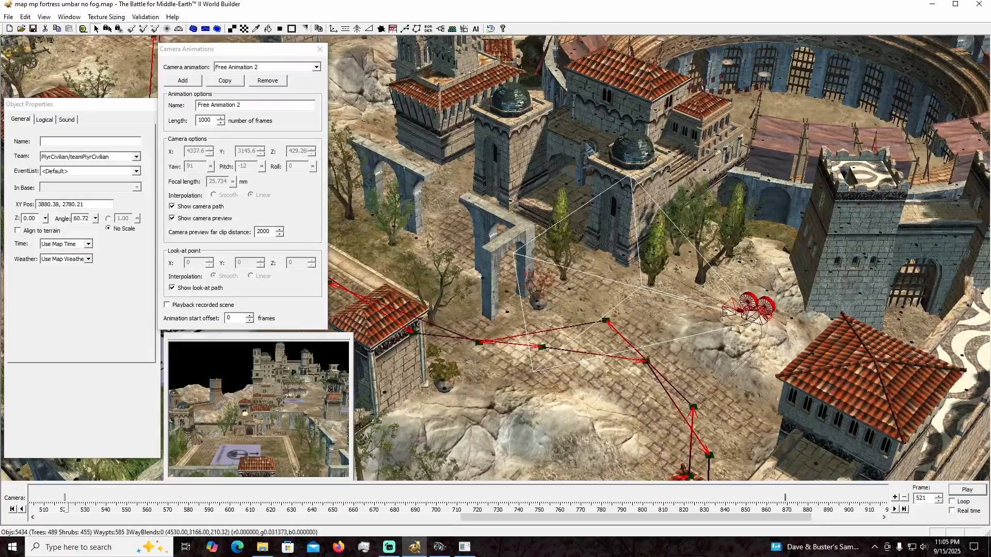
Play the animation from about frame 378 to frame 573 to review the climb and the start of the sideways glide.
{"action": "left_click_drag", "start_coordinate": [635, 518], "coordinate": [503, 518]}
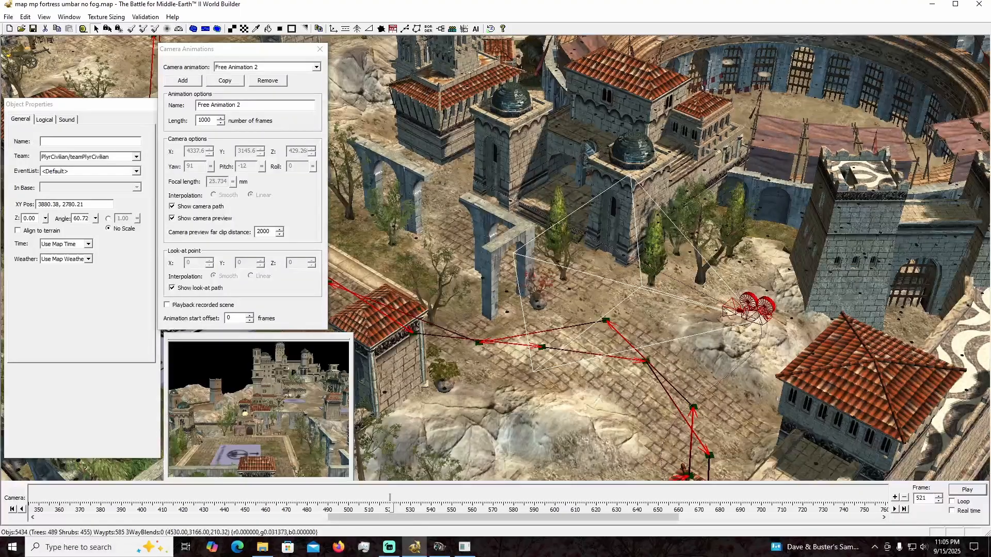
{"action": "left_click", "coordinate": [394, 508]}
{"action": "left_click_drag", "start_coordinate": [394, 509], "coordinate": [390, 509]}
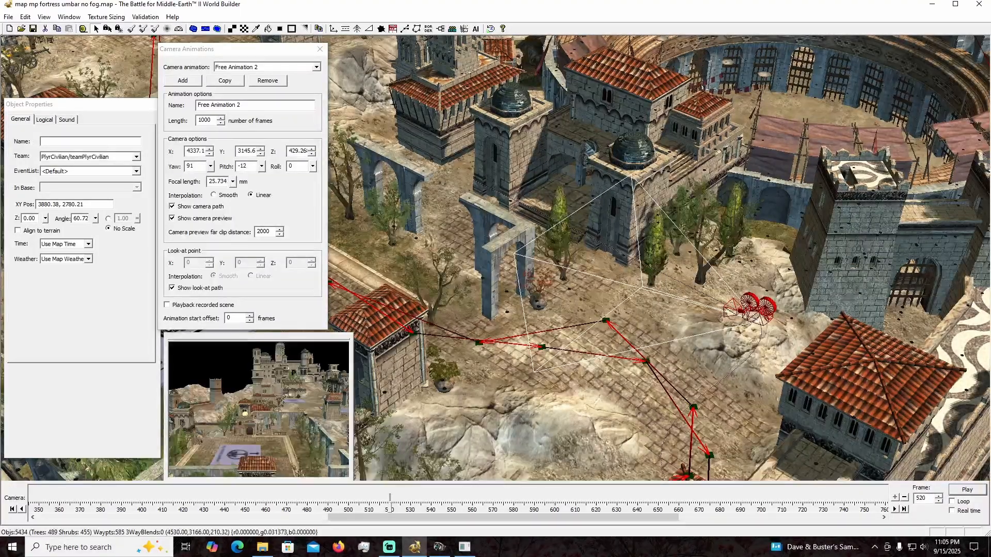
{"action": "left_click", "coordinate": [95, 510]}
{"action": "left_click", "coordinate": [967, 490]}
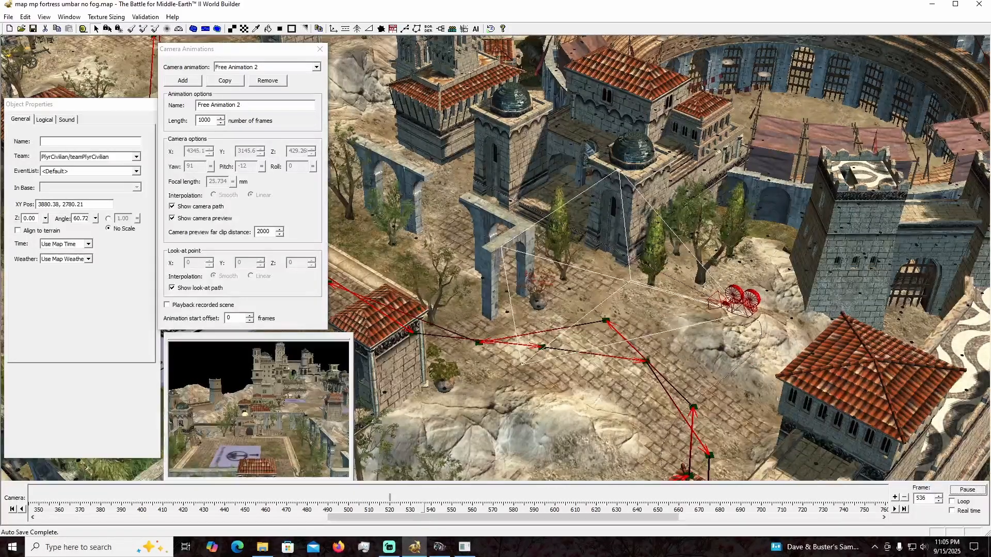
{"action": "left_click", "coordinate": [967, 490]}
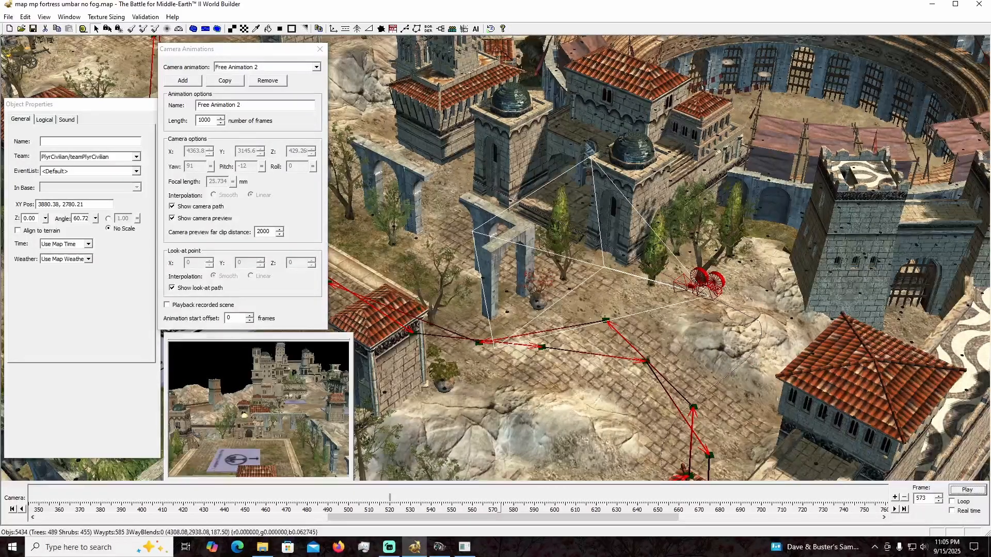
Examine the terrain and trees around the frame 573 camera and select the cypress tree beside it.
{"action": "middle_click_drag", "start_coordinate": [764, 330], "coordinate": [785, 331]}
{"action": "scroll", "coordinate": [492, 277], "scroll_direction": "up", "scroll_amount": 4}
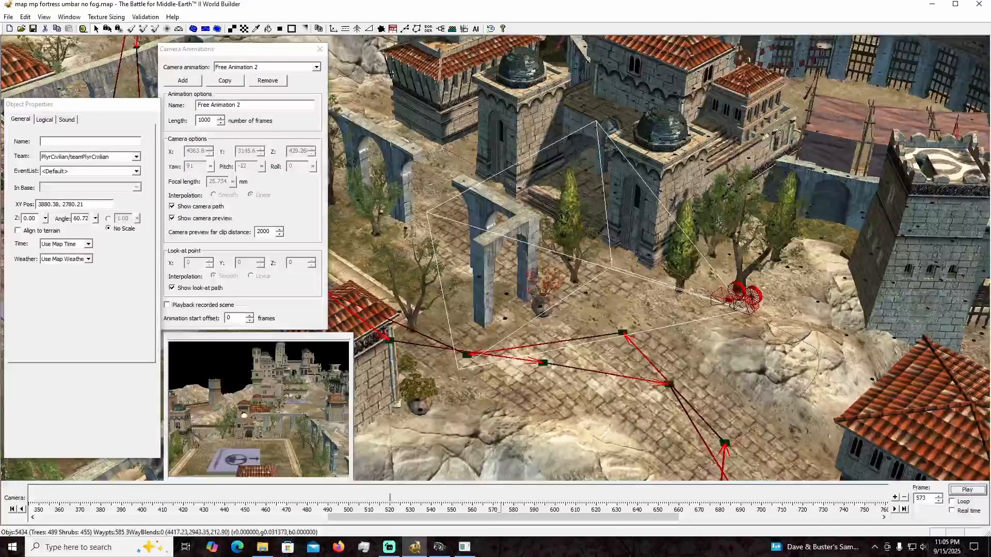
{"action": "scroll", "coordinate": [764, 320], "scroll_direction": "up", "scroll_amount": 1}
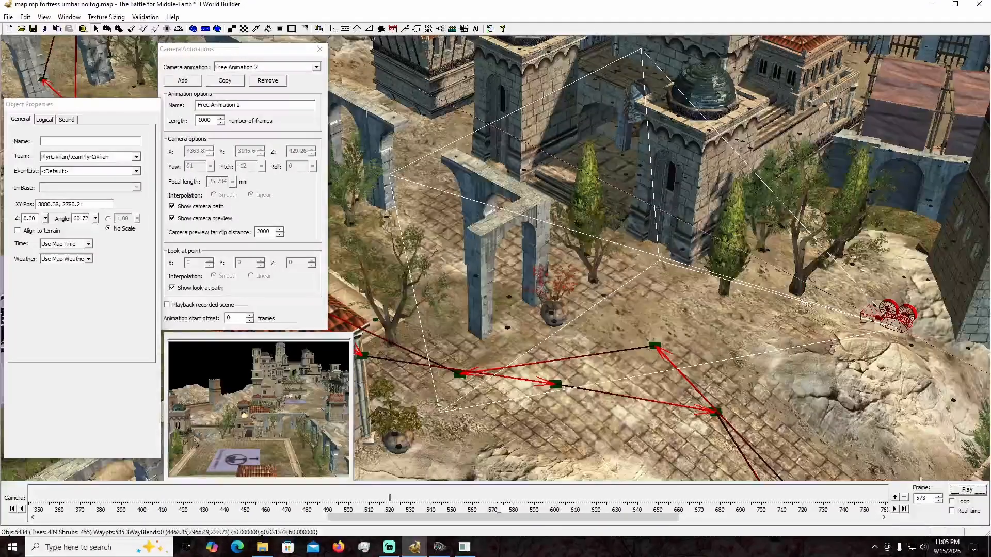
{"action": "right_click_drag", "start_coordinate": [764, 320], "coordinate": [599, 265]}
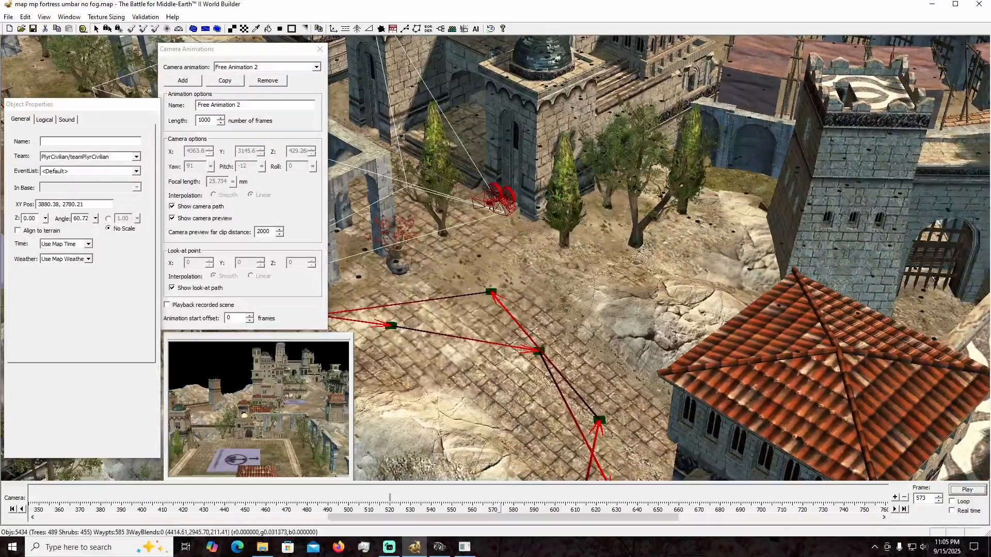
{"action": "middle_click_drag", "start_coordinate": [598, 265], "coordinate": [656, 265]}
{"action": "scroll", "coordinate": [657, 265], "scroll_direction": "up", "scroll_amount": 4}
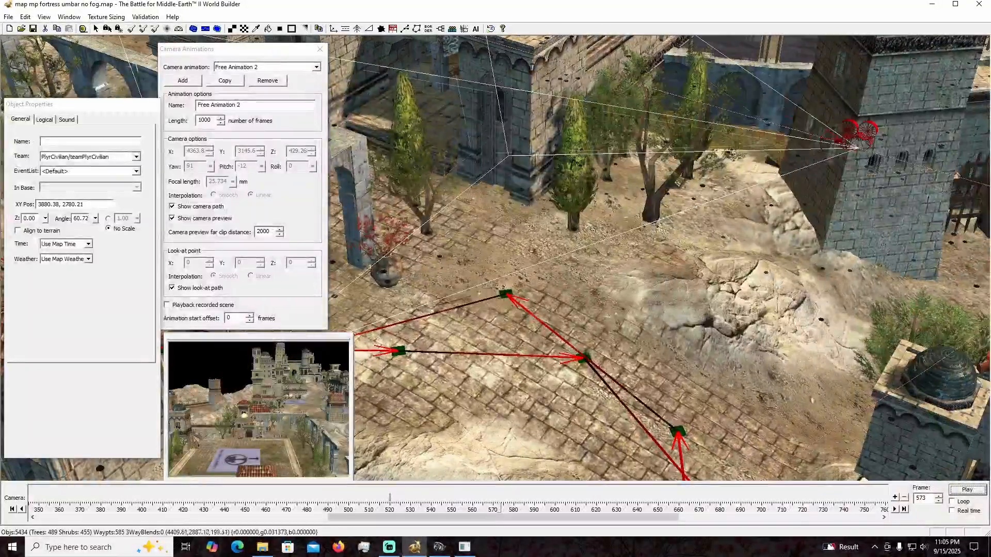
{"action": "right_click_drag", "start_coordinate": [657, 265], "coordinate": [566, 273]}
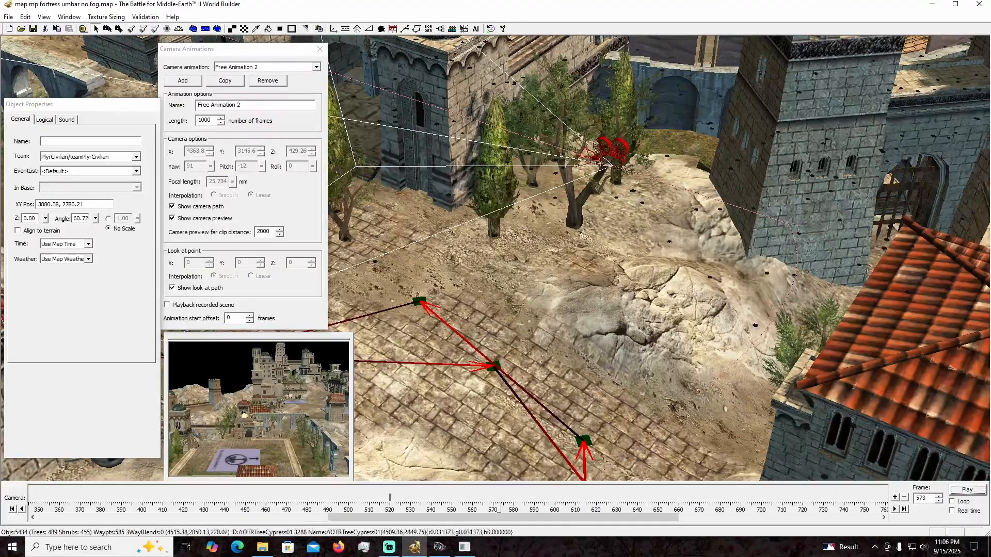
{"action": "left_click", "coordinate": [722, 243]}
{"action": "left_click", "coordinate": [609, 167]}
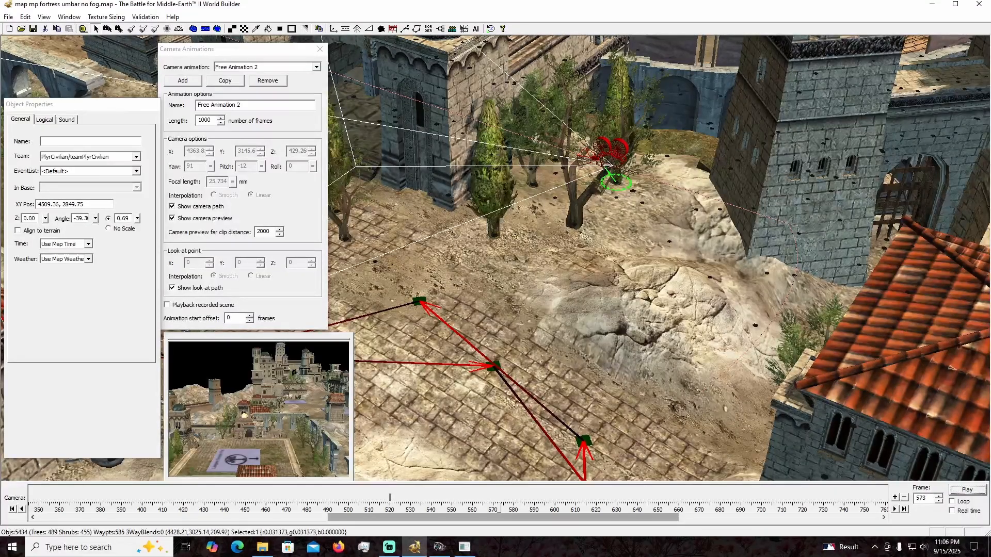
Compare the camera views at the keyframes on frames 520 and 869.
{"action": "mouse_move", "coordinate": [485, 518]}
{"action": "left_mouse_down"}
{"action": "mouse_move", "coordinate": [504, 517]}
{"action": "mouse_move", "coordinate": [345, 510]}
{"action": "left_mouse_up"}
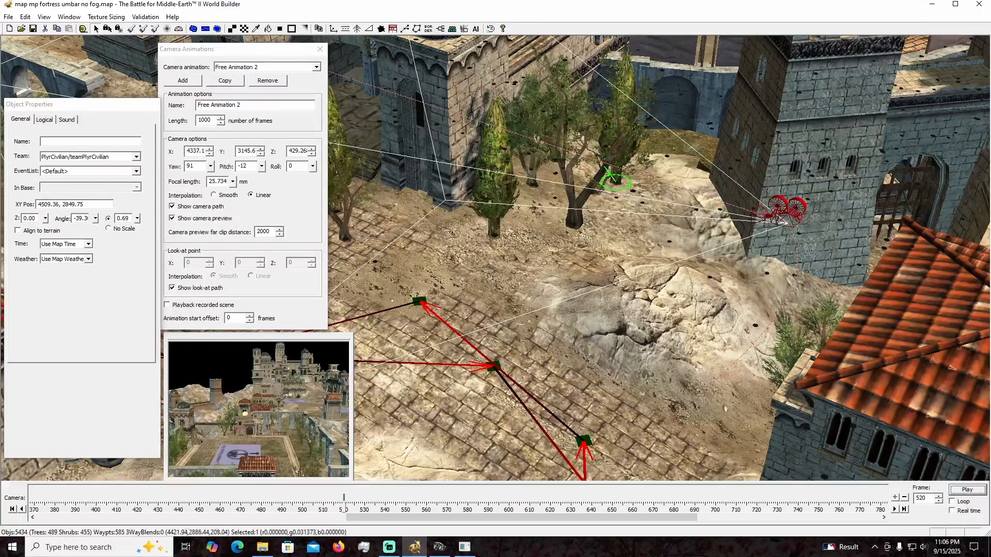
{"action": "left_click", "coordinate": [787, 210]}
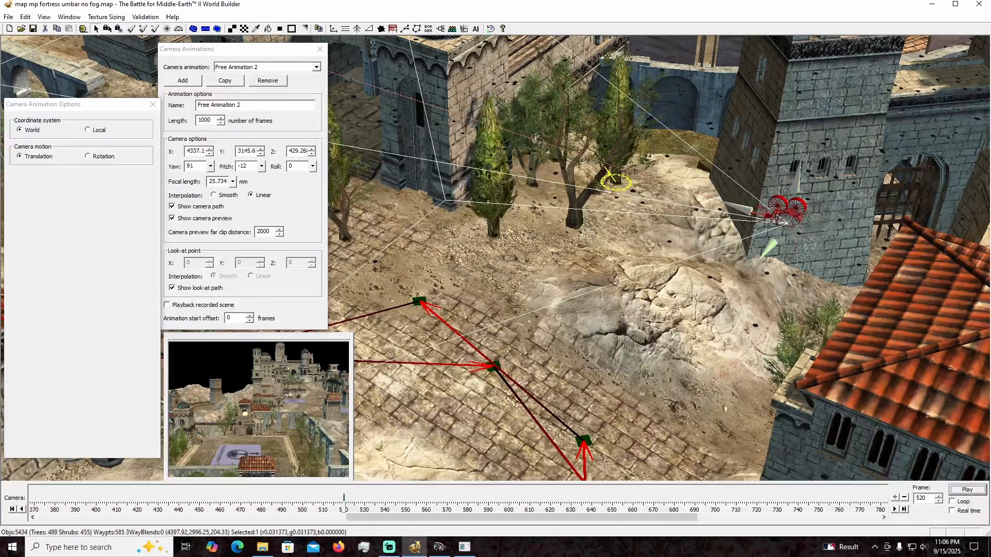
{"action": "left_click_drag", "start_coordinate": [521, 517], "coordinate": [661, 517]}
{"action": "left_click", "coordinate": [726, 498]}
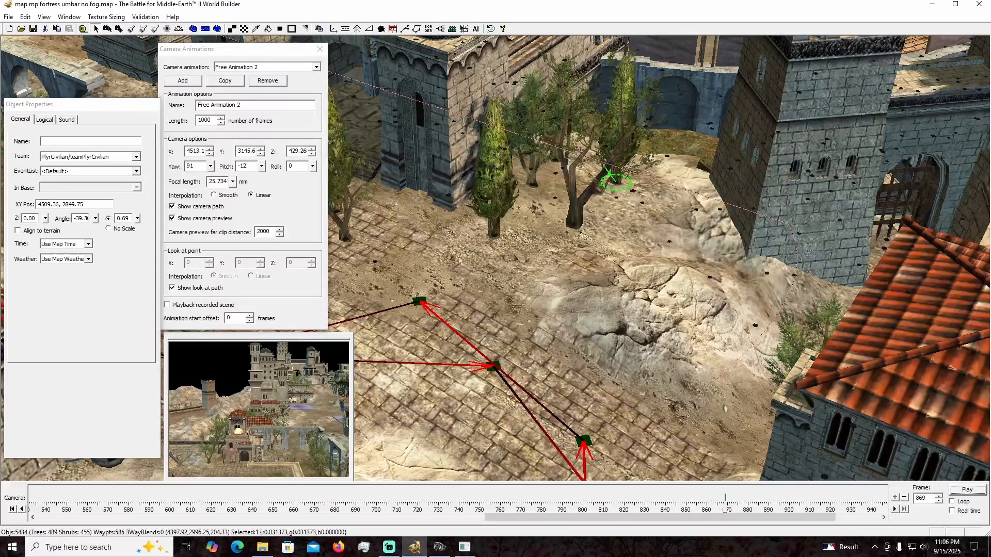
Add a camera keyframe at frame 870, directly after the frame 869 keyframe, and make it the current frame.
{"action": "left_click", "coordinate": [727, 509]}
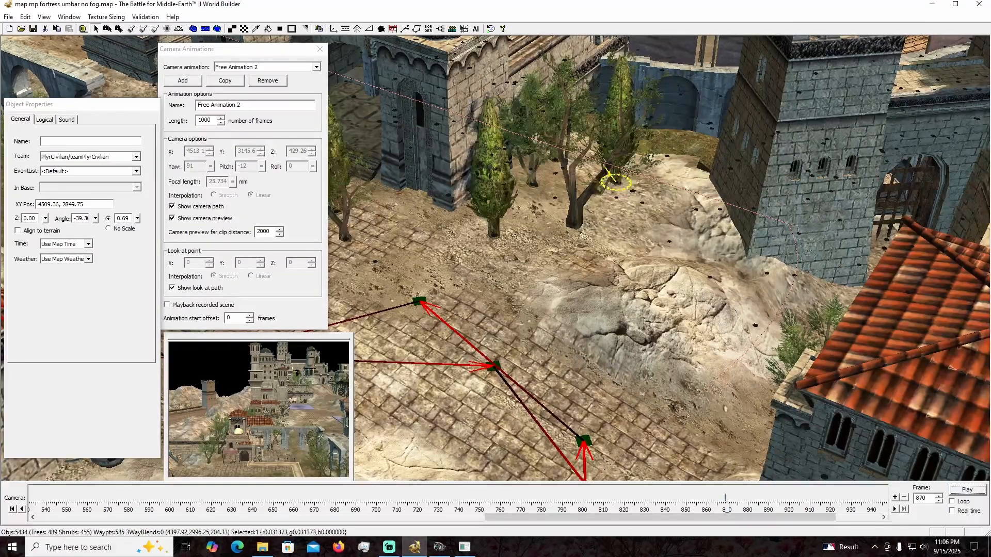
{"action": "left_click", "coordinate": [726, 509]}
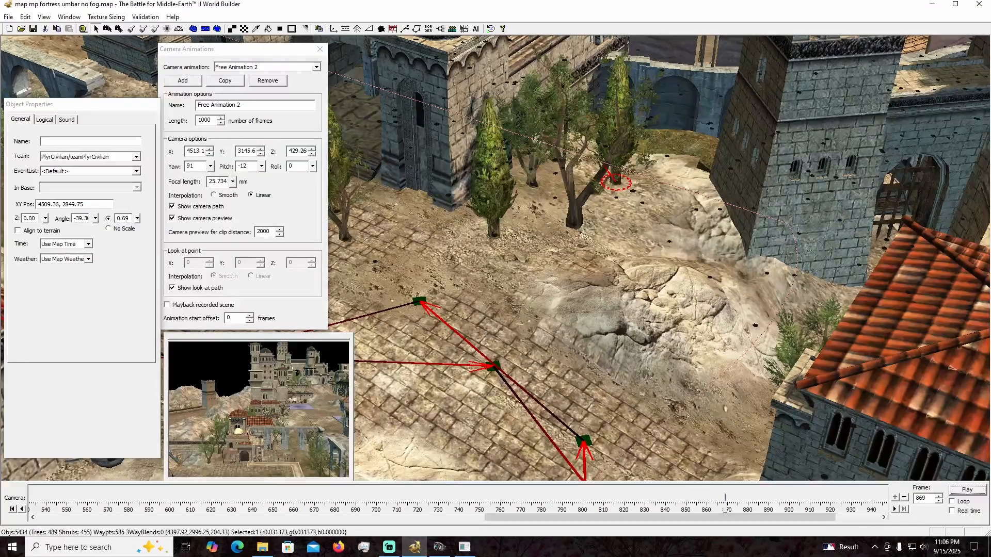
{"action": "left_click", "coordinate": [728, 510]}
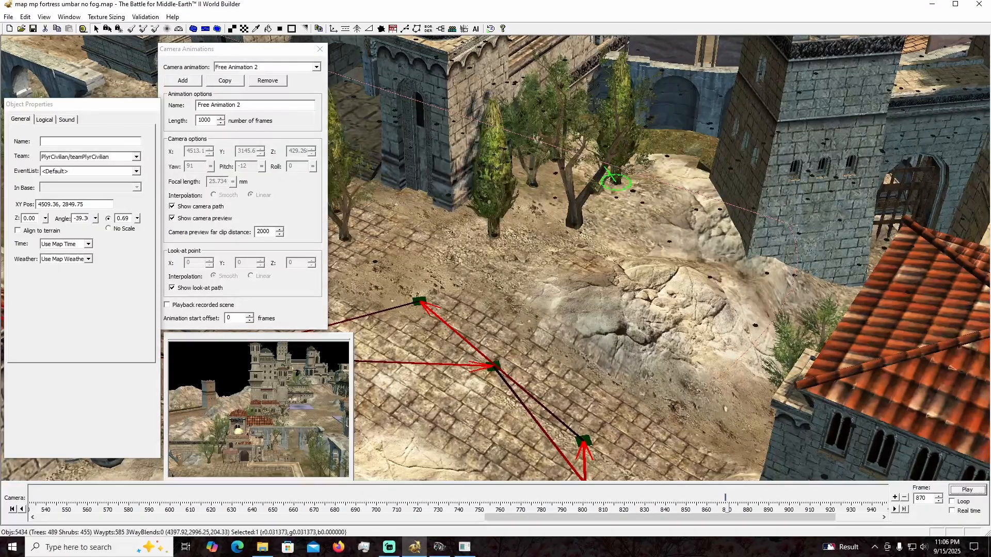
{"action": "left_click", "coordinate": [895, 498]}
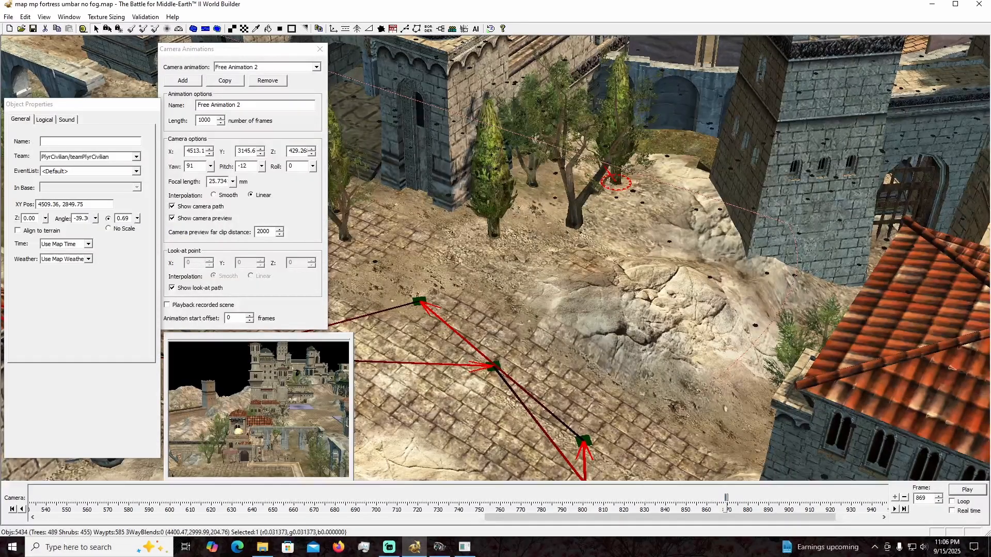
{"action": "left_click", "coordinate": [895, 509]}
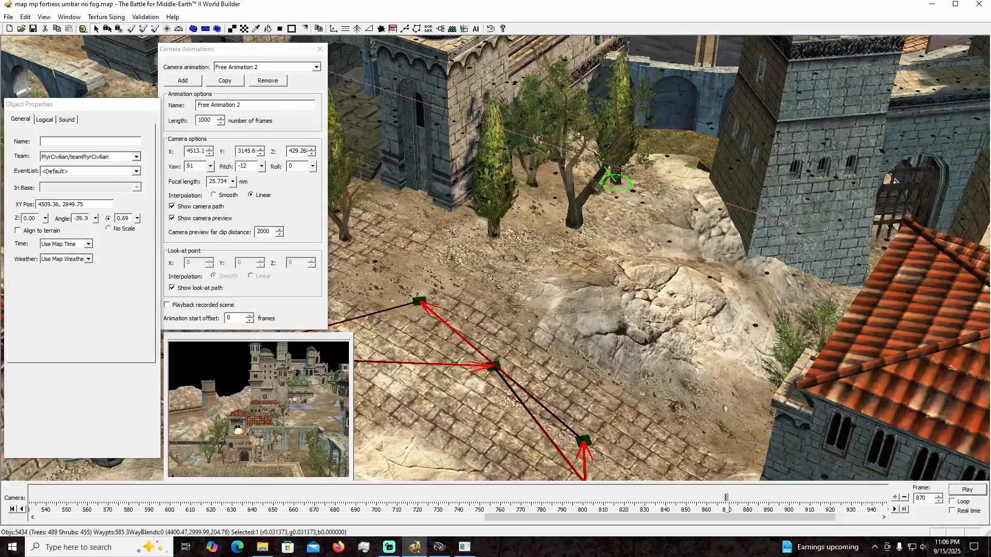
Raise the camera at the frame 870 keyframe to Z 511.04 and move that keyframe to the end of the timeline.
{"action": "scroll", "coordinate": [475, 206], "scroll_direction": "down", "scroll_amount": 5}
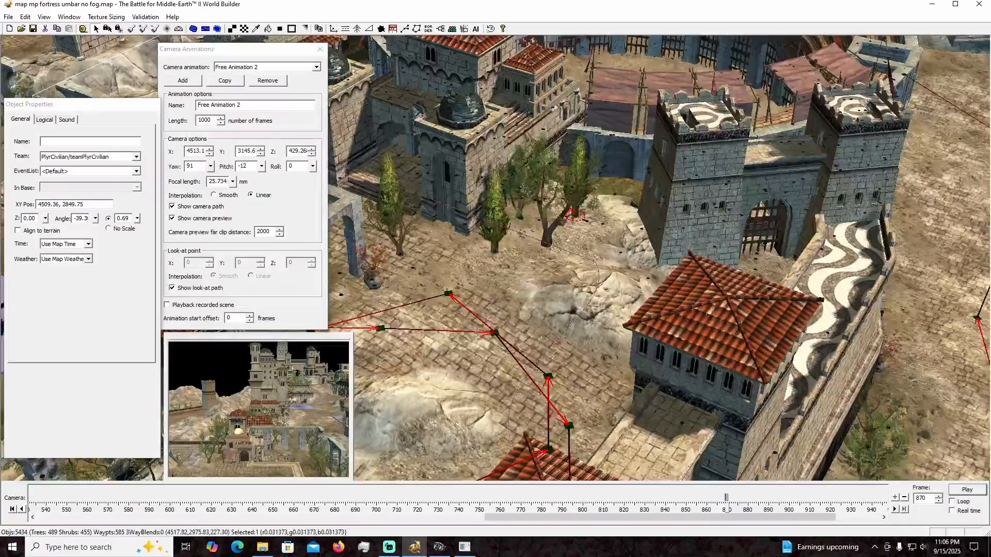
{"action": "right_click_drag", "start_coordinate": [475, 206], "coordinate": [632, 289]}
{"action": "right_click_drag", "start_coordinate": [552, 299], "coordinate": [664, 361]}
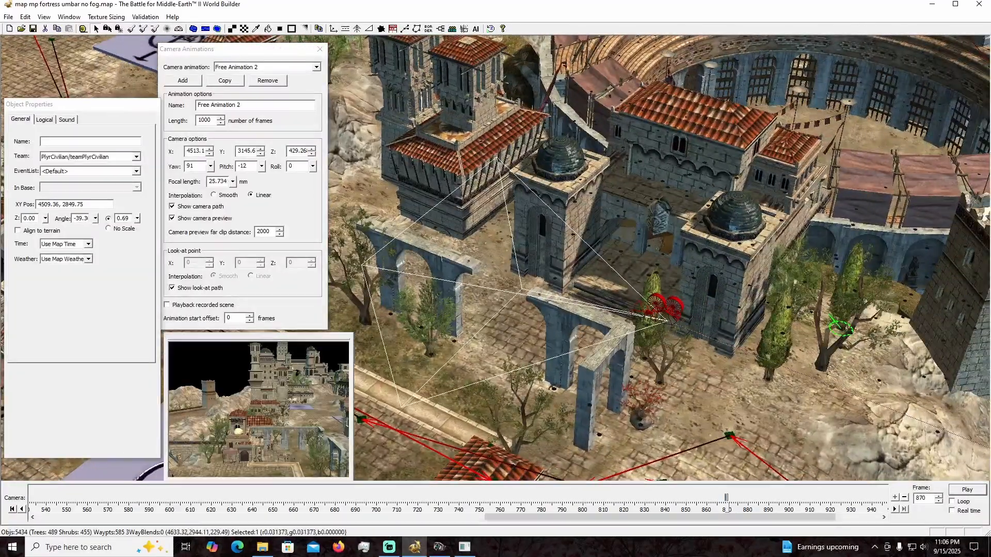
{"action": "left_click", "coordinate": [666, 309]}
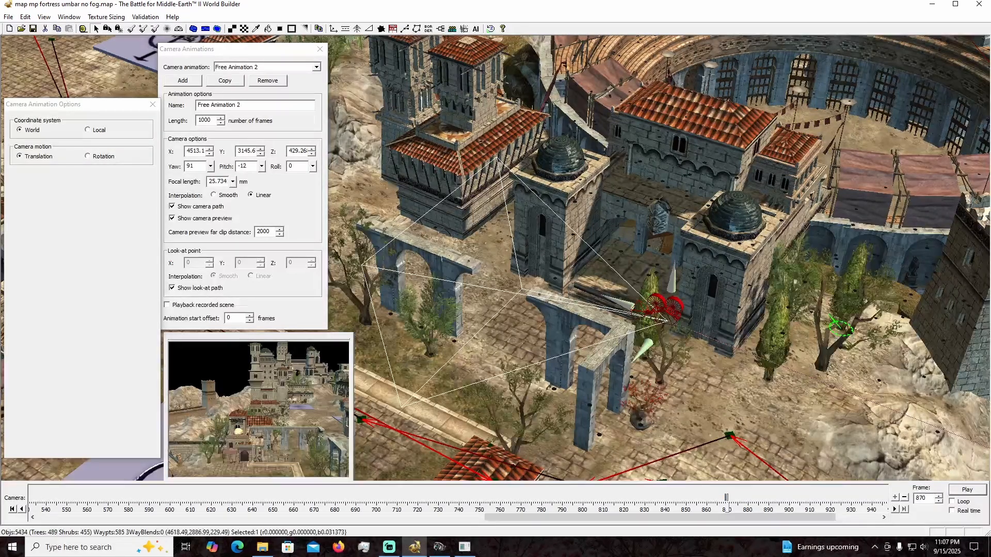
{"action": "left_click_drag", "start_coordinate": [672, 281], "coordinate": [690, 130]}
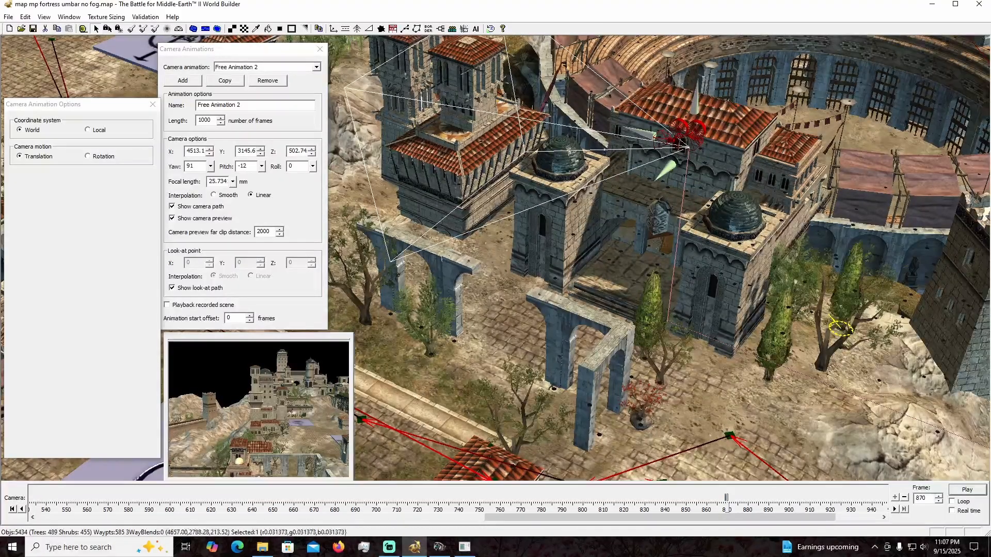
{"action": "left_click_drag", "start_coordinate": [682, 145], "coordinate": [689, 123]}
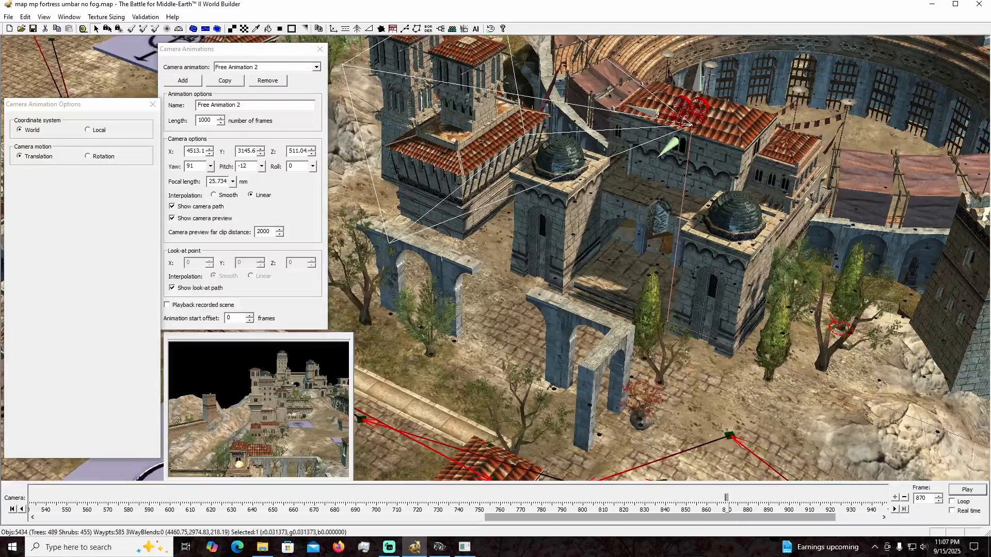
{"action": "left_click_drag", "start_coordinate": [748, 518], "coordinate": [792, 518]}
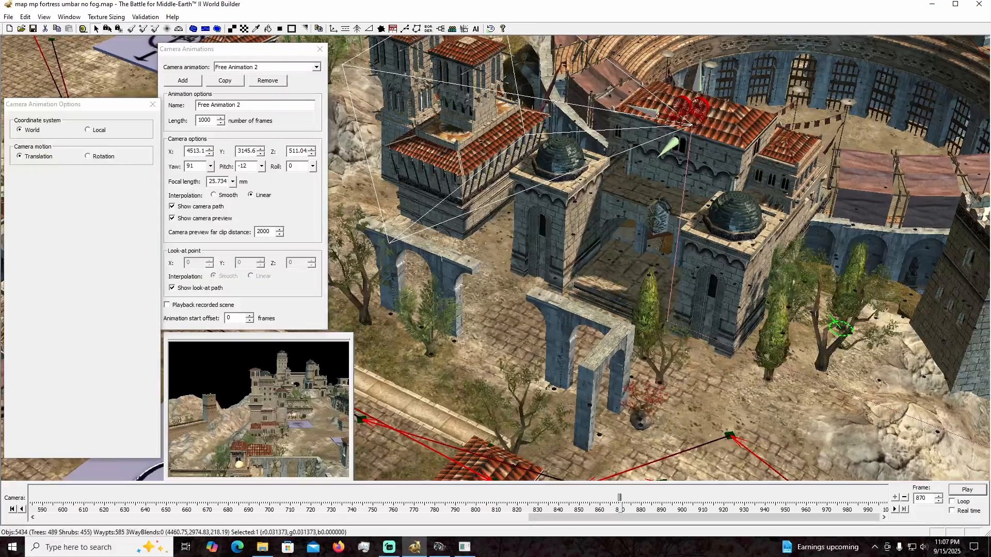
{"action": "key", "text": "Escape"}
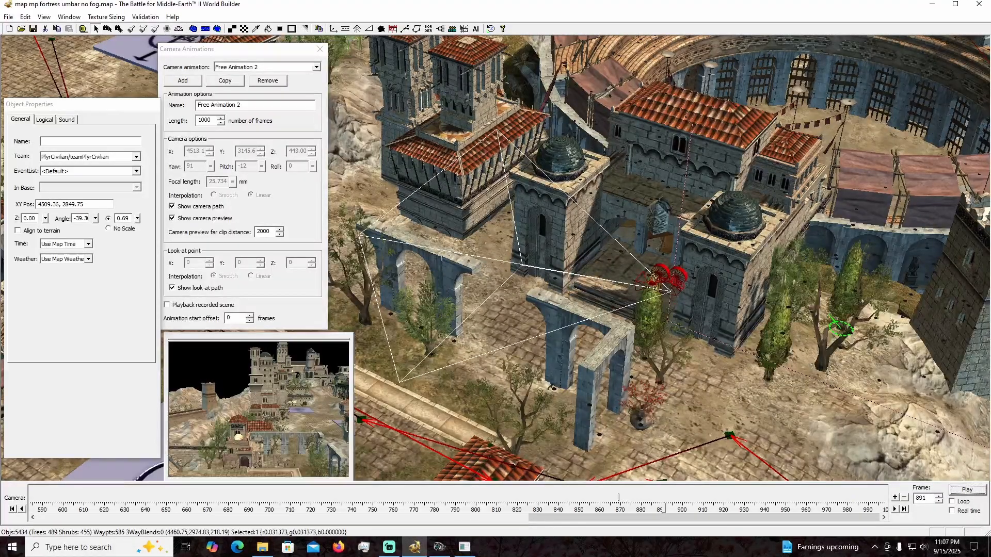
Play the animation from frame 781 to about frame 941 to review the vertical rise after the sideways glide.
{"action": "left_click_drag", "start_coordinate": [663, 510], "coordinate": [435, 510]}
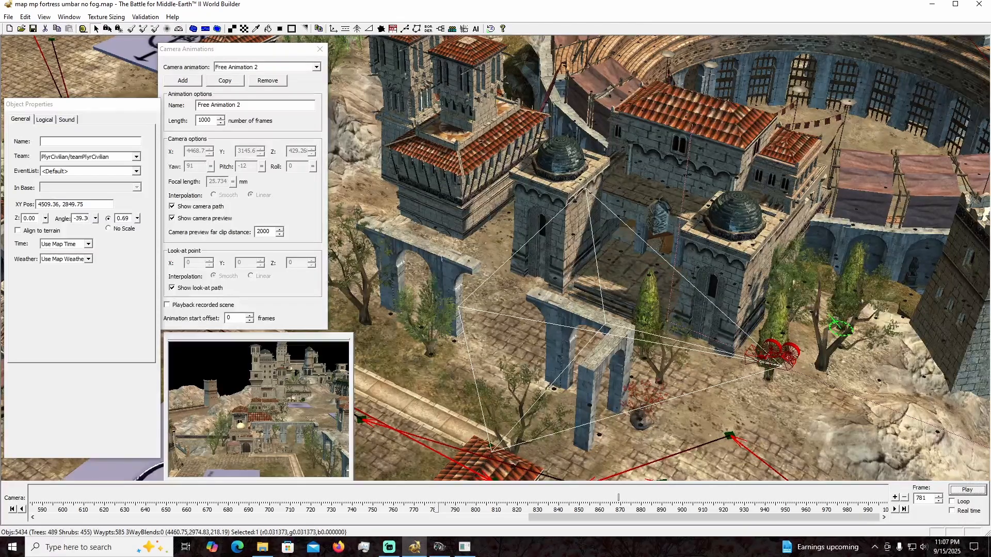
{"action": "key", "text": "space"}
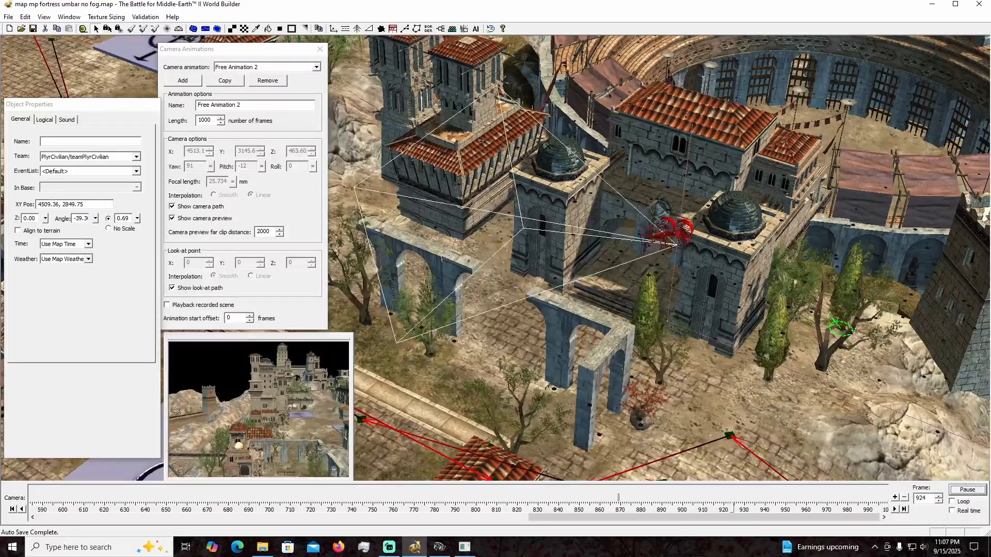
{"action": "left_click", "coordinate": [967, 491]}
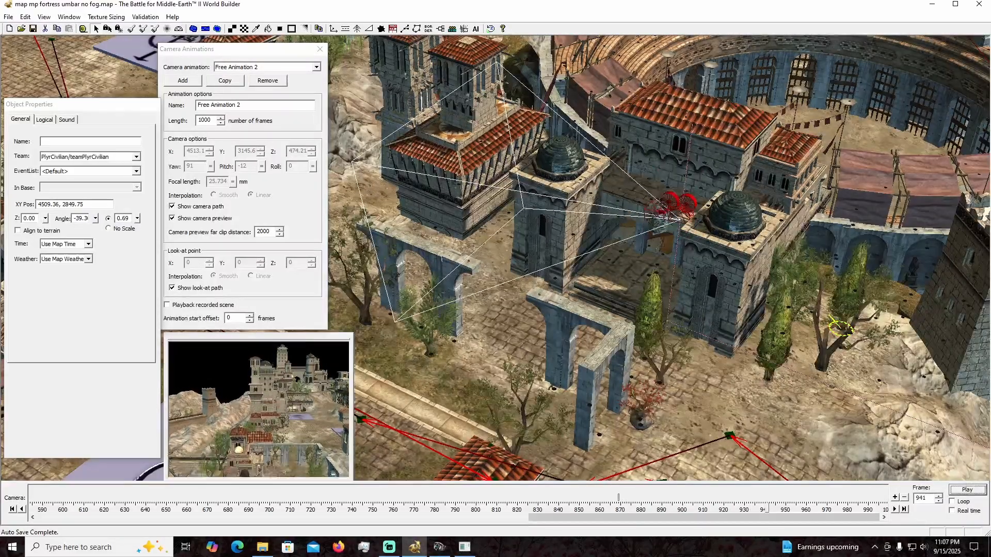
Extend the animation length to 1300 frames and move the last camera keyframe to frame 947.
{"action": "left_click", "coordinate": [812, 508]}
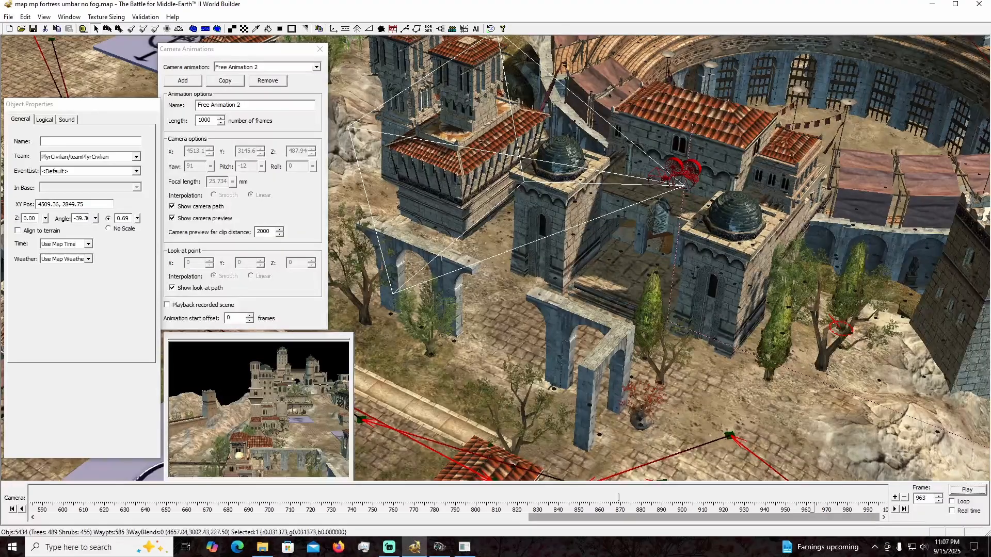
{"action": "left_click", "coordinate": [237, 49]}
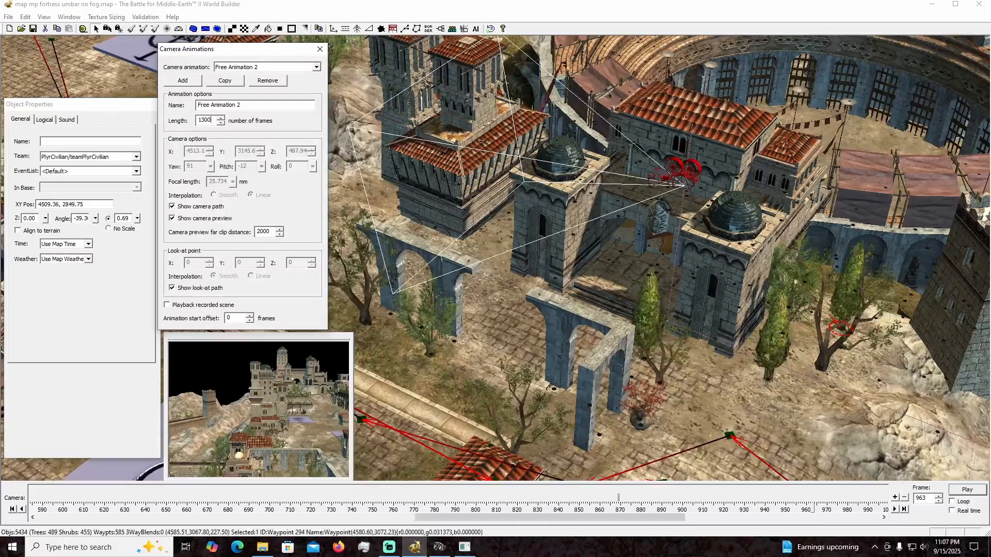
{"action": "mouse_move", "coordinate": [635, 517]}
{"action": "left_mouse_down"}
{"action": "mouse_move", "coordinate": [698, 517]}
{"action": "mouse_move", "coordinate": [682, 498]}
{"action": "mouse_move", "coordinate": [601, 497]}
{"action": "left_mouse_up"}
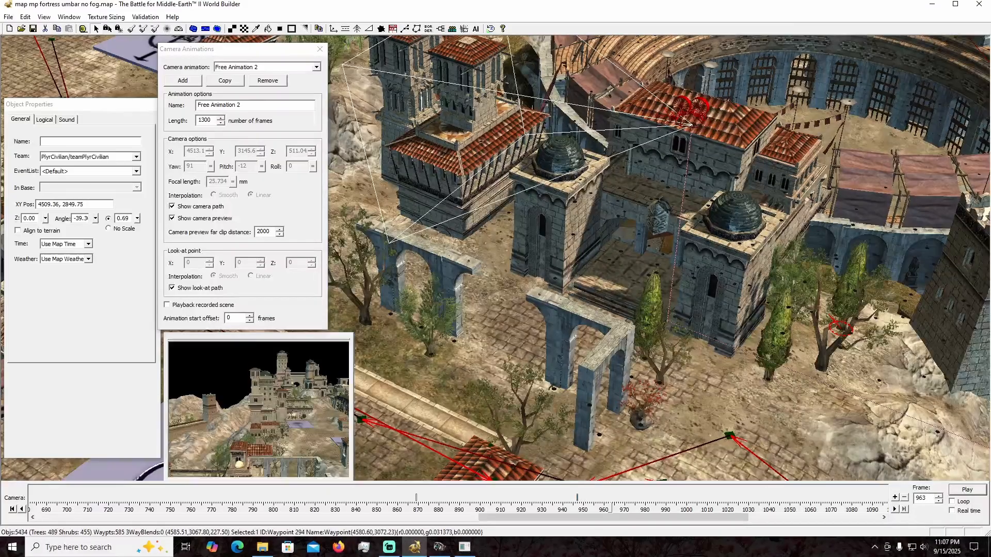
Play the animation from about frame 796 to frame 944 to review the timing of the rise.
{"action": "left_click", "coordinate": [264, 508]}
{"action": "left_click", "coordinate": [967, 489]}
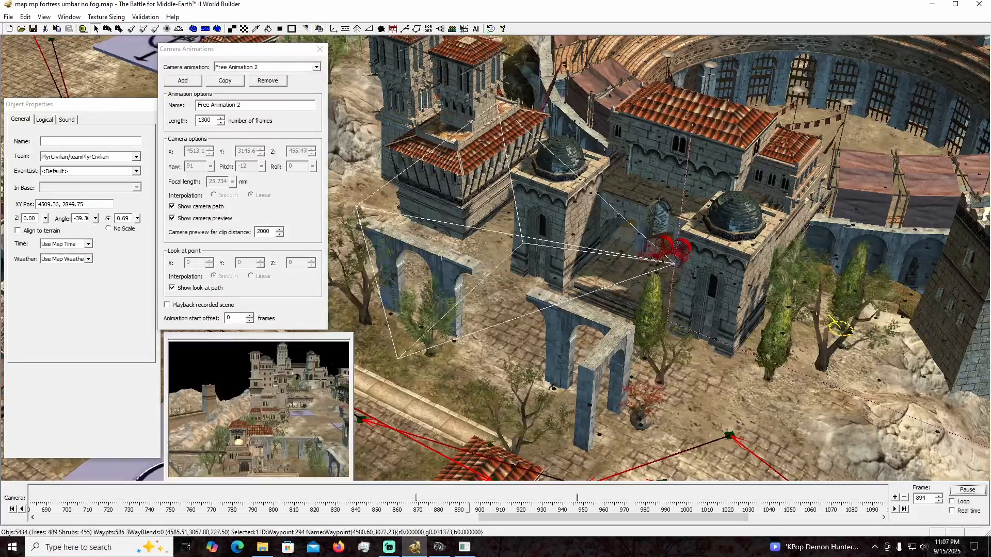
{"action": "left_click", "coordinate": [967, 490]}
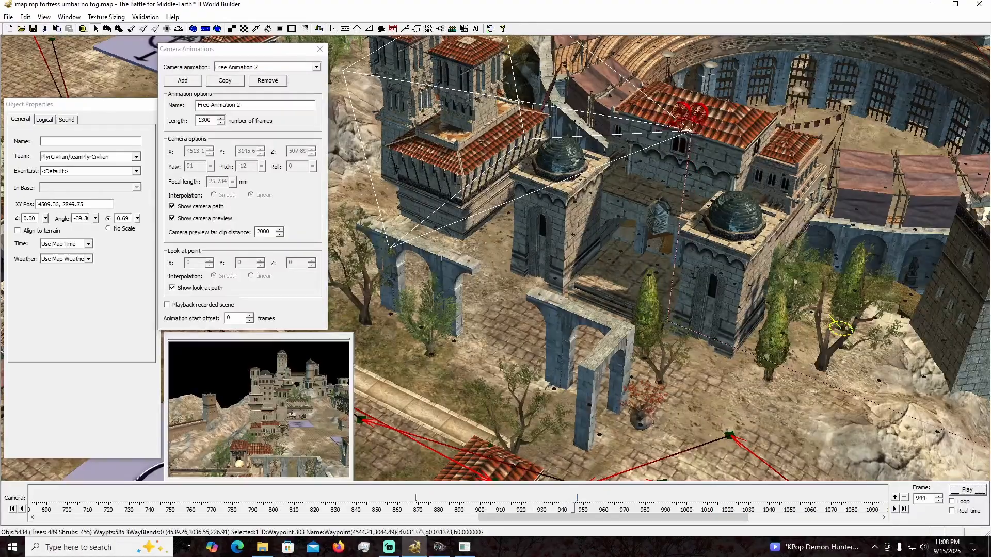
Turn the camera at the frame 947 keyframe by setting its yaw to 121.
{"action": "left_click_drag", "start_coordinate": [575, 505], "coordinate": [577, 506]}
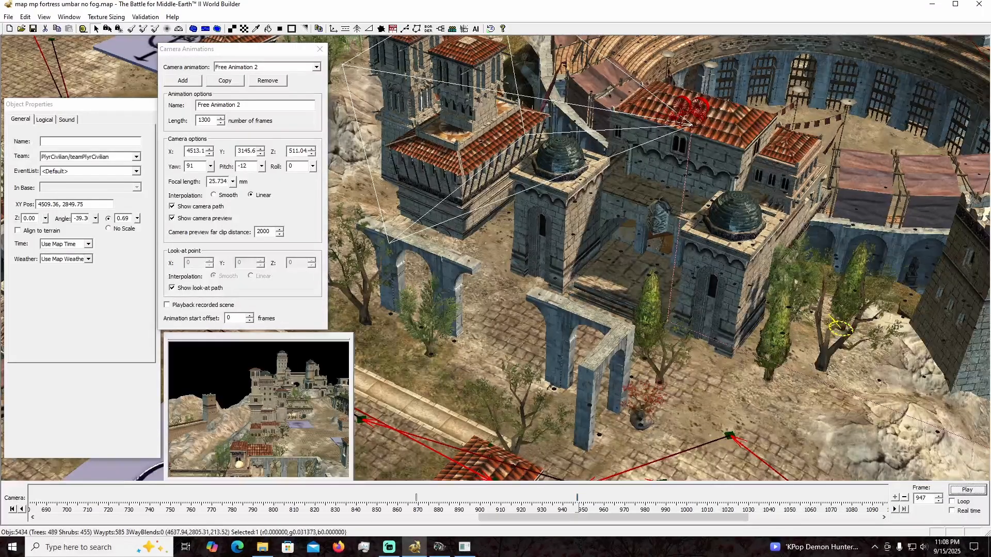
{"action": "scroll", "coordinate": [656, 258], "scroll_direction": "down", "scroll_amount": 2}
{"action": "scroll", "coordinate": [656, 258], "scroll_direction": "down", "scroll_amount": 1}
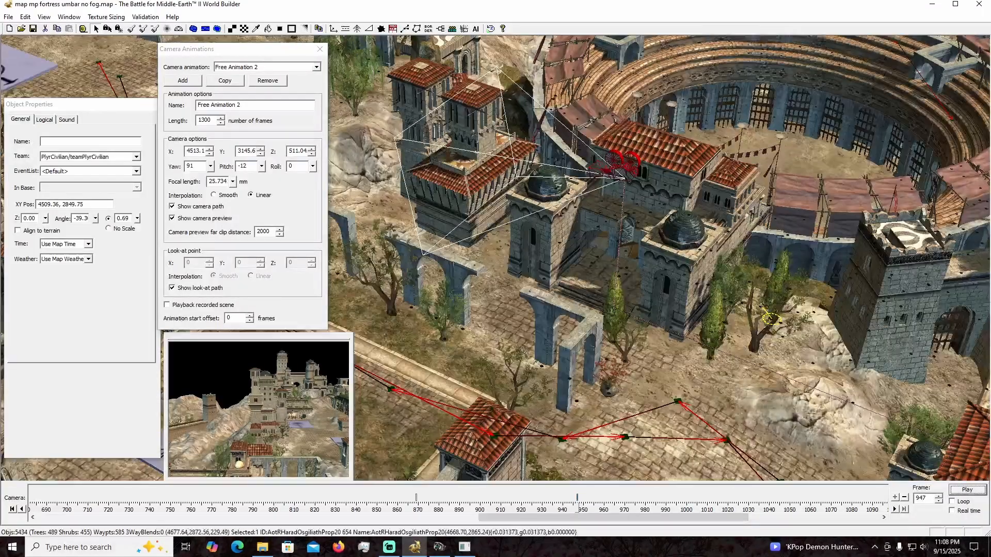
{"action": "scroll", "coordinate": [655, 259], "scroll_direction": "down", "scroll_amount": 1}
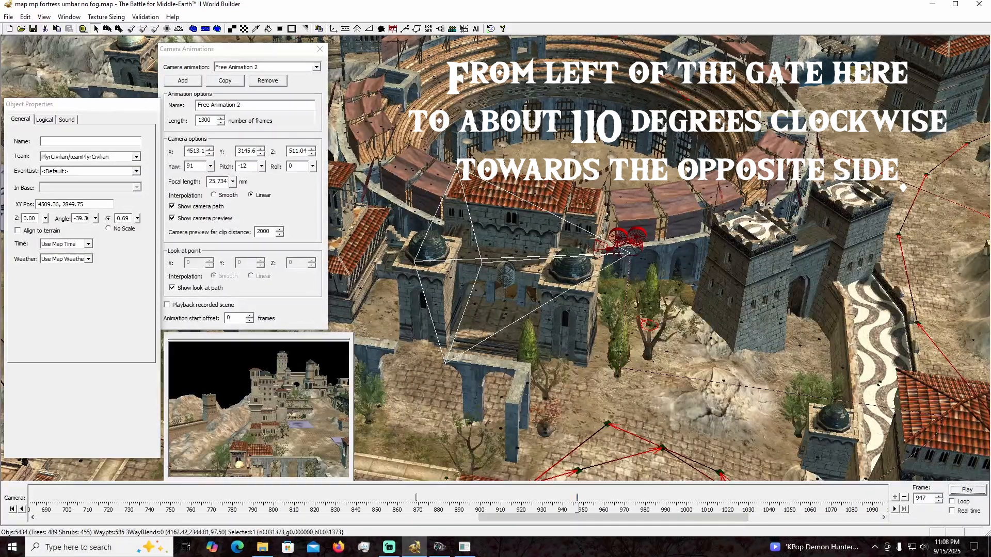
{"action": "mouse_move", "coordinate": [649, 324]}
{"action": "middle_mouse_down"}
{"action": "mouse_move", "coordinate": [661, 301]}
{"action": "mouse_move", "coordinate": [643, 331]}
{"action": "middle_mouse_up"}
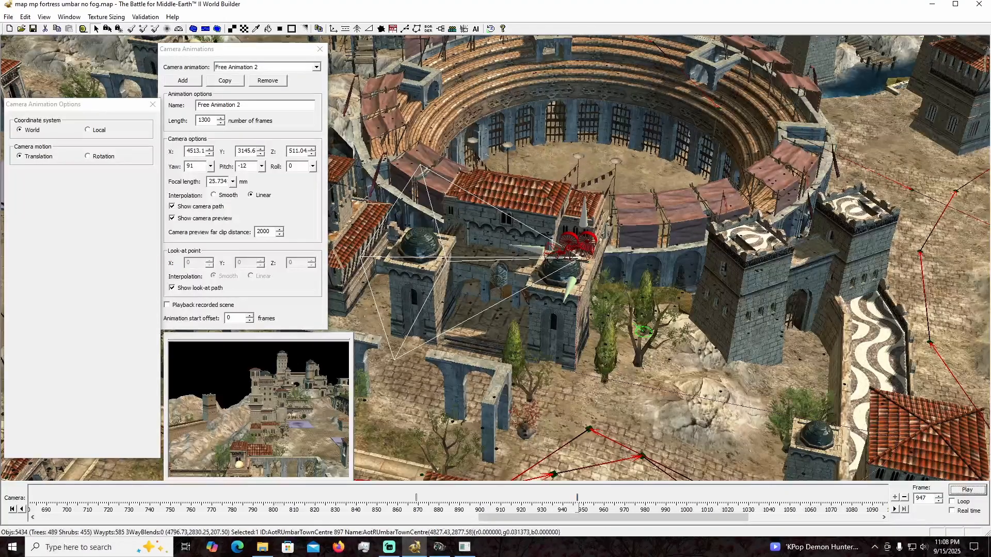
{"action": "left_click", "coordinate": [211, 167]}
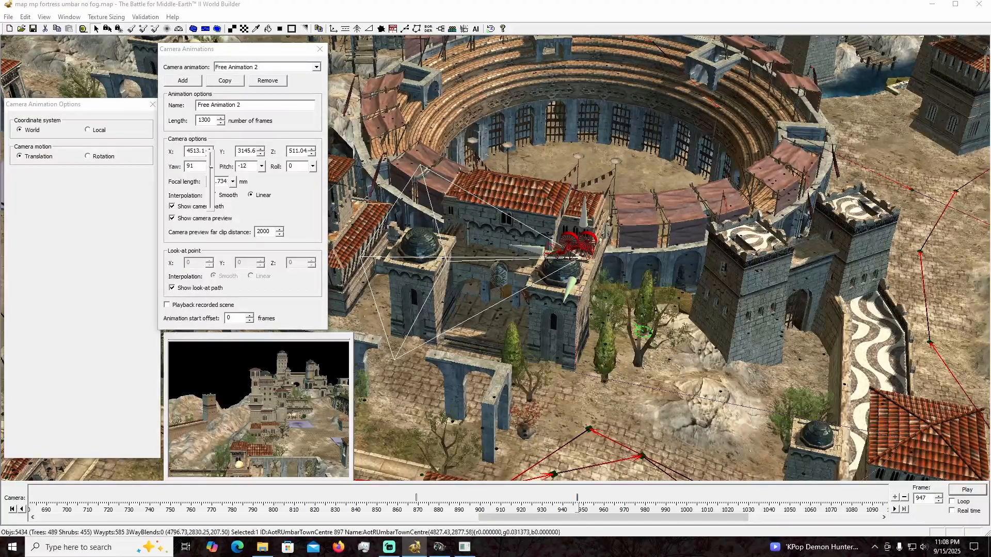
{"action": "mouse_move", "coordinate": [210, 167]}
{"action": "left_mouse_down"}
{"action": "mouse_move", "coordinate": [211, 154]}
{"action": "mouse_move", "coordinate": [211, 197]}
{"action": "mouse_move", "coordinate": [210, 161]}
{"action": "left_mouse_up"}
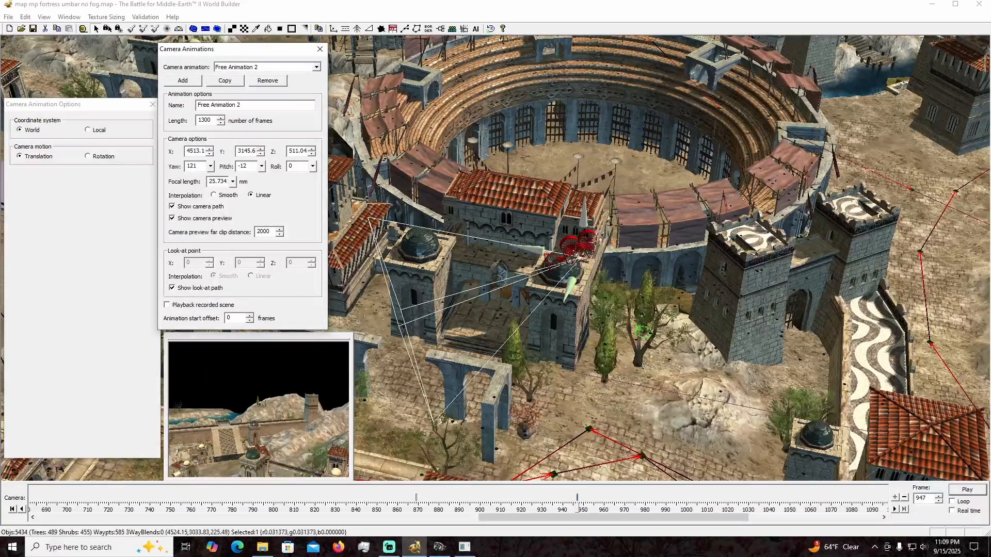
Add a camera keyframe at frame 948, directly after the frame 947 keyframe.
{"action": "left_click", "coordinate": [579, 509]}
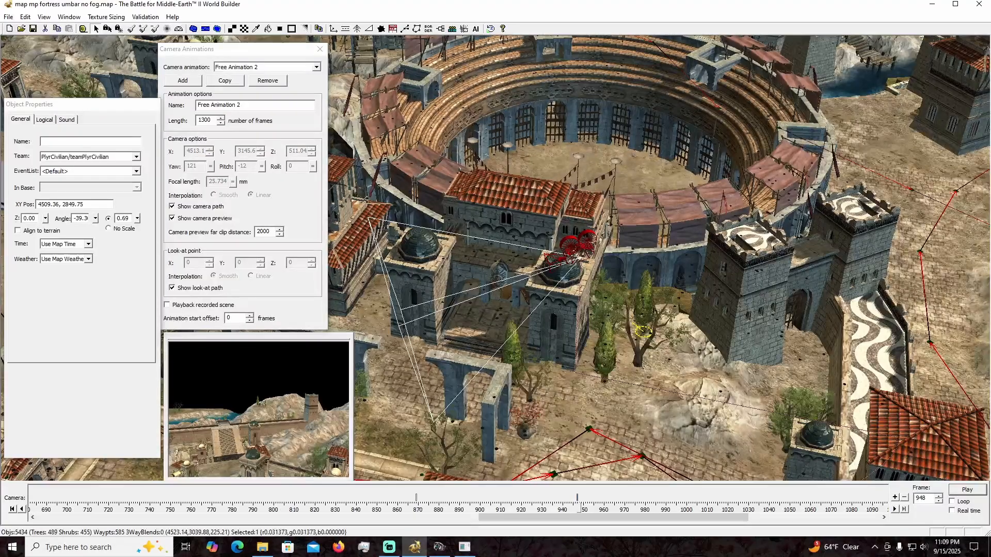
{"action": "left_click", "coordinate": [577, 509]}
{"action": "left_click", "coordinate": [578, 508]}
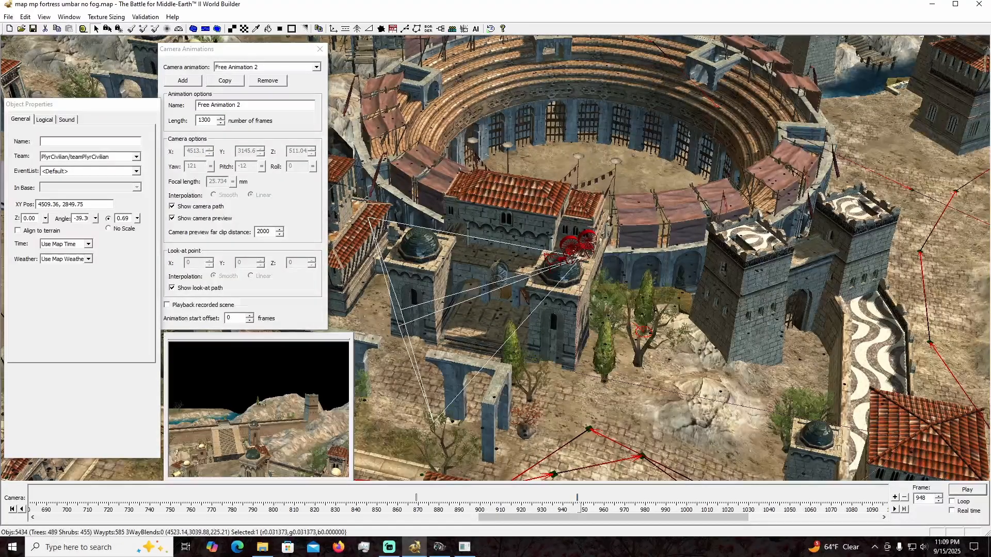
{"action": "left_click", "coordinate": [895, 497]}
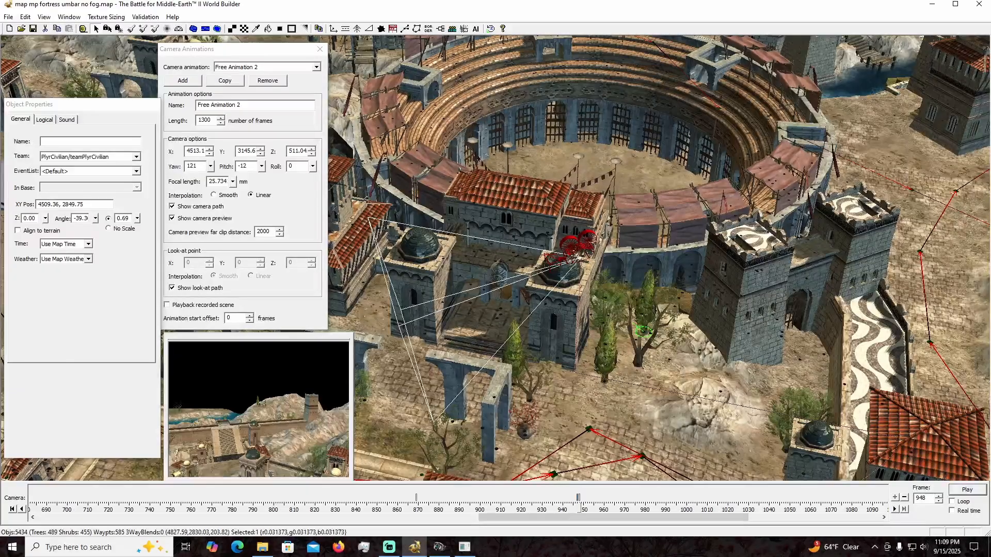
Set the yaw of the frame 948 keyframe to -89 and move that keyframe to frame 1135.
{"action": "left_click_drag", "start_coordinate": [211, 166], "coordinate": [210, 203]}
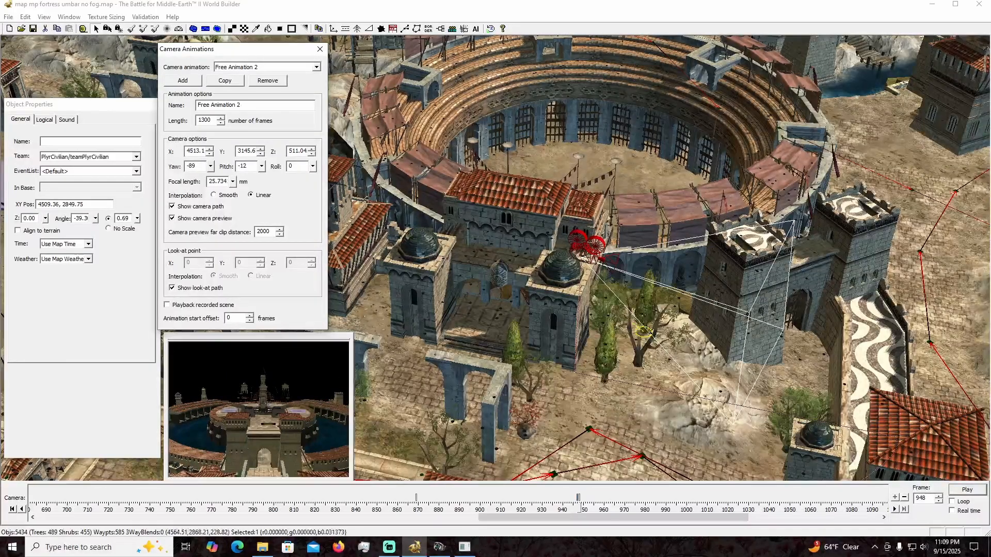
{"action": "left_click_drag", "start_coordinate": [613, 517], "coordinate": [693, 517]}
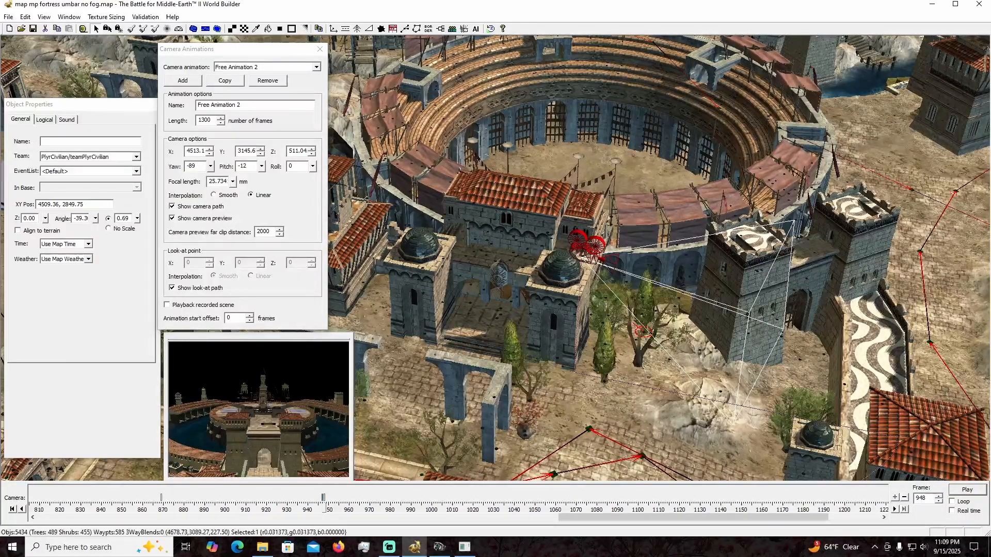
{"action": "left_click_drag", "start_coordinate": [324, 497], "coordinate": [613, 497]}
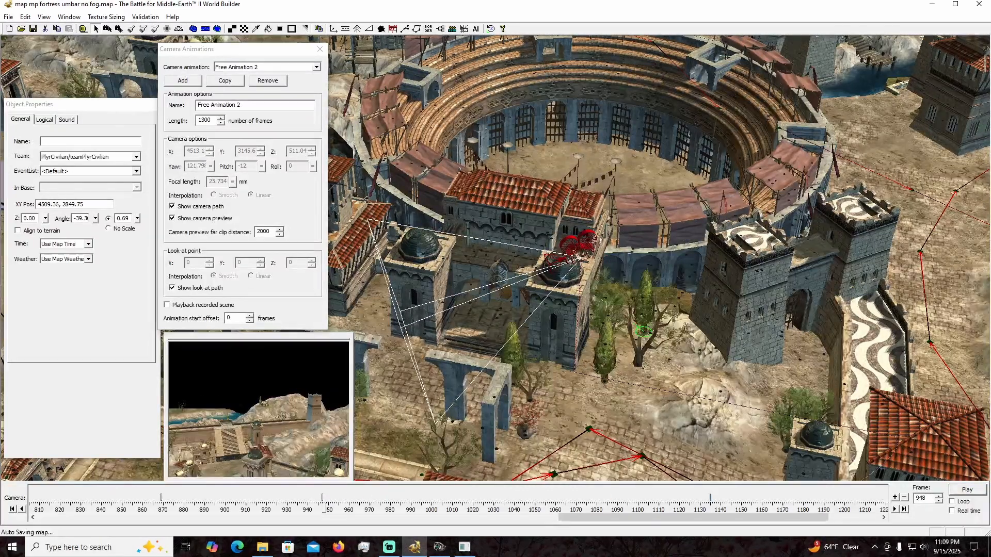
Play the camera turn from about frame 945 to frame 1178, and remove the camera keyframe at frame 1135.
{"action": "left_click_drag", "start_coordinate": [324, 509], "coordinate": [318, 509]}
{"action": "left_click", "coordinate": [967, 490]}
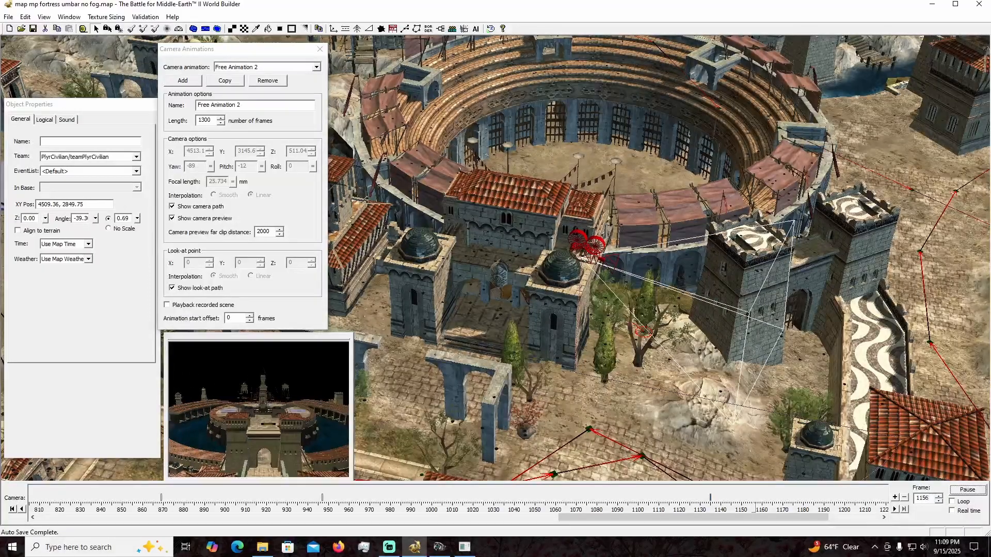
{"action": "left_click", "coordinate": [967, 489]}
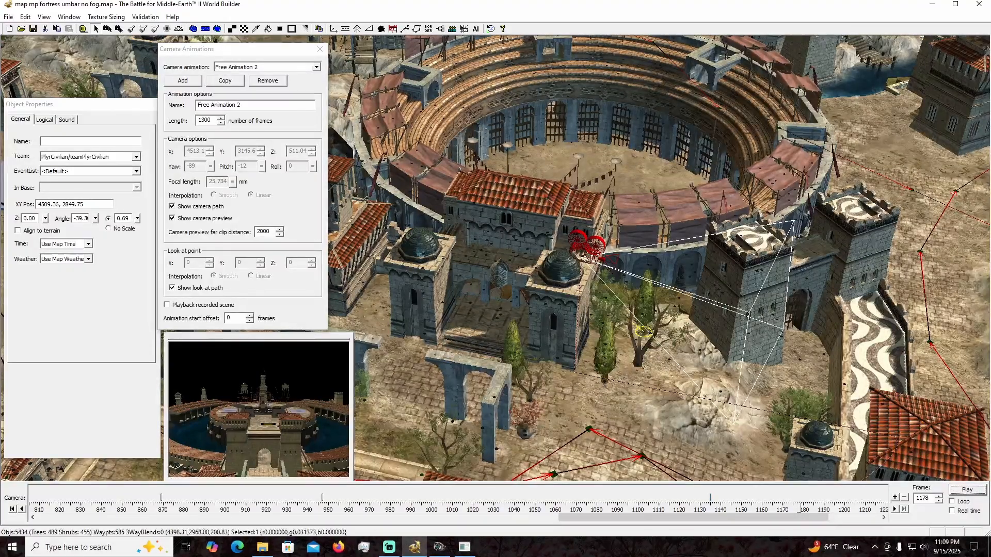
{"action": "left_click", "coordinate": [711, 498]}
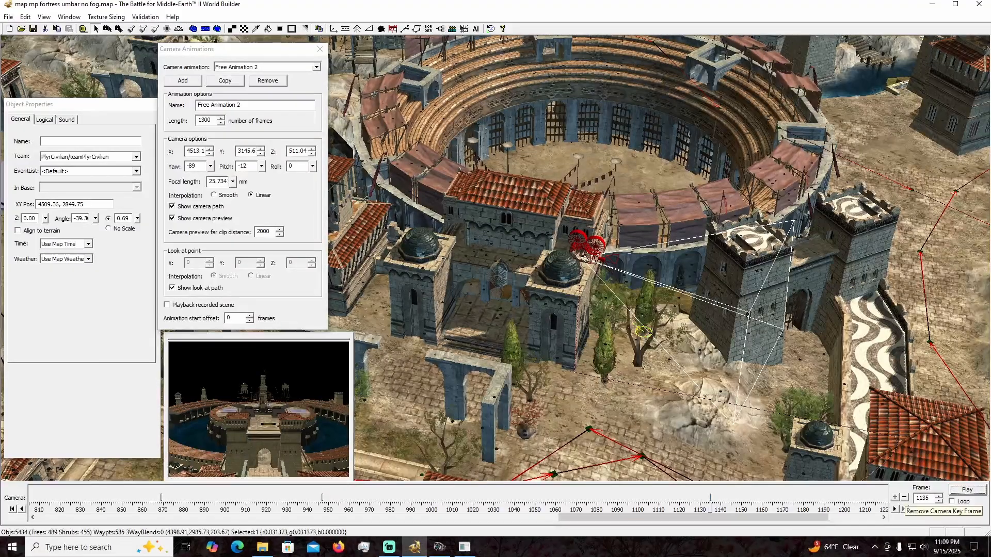
{"action": "left_click", "coordinate": [904, 497]}
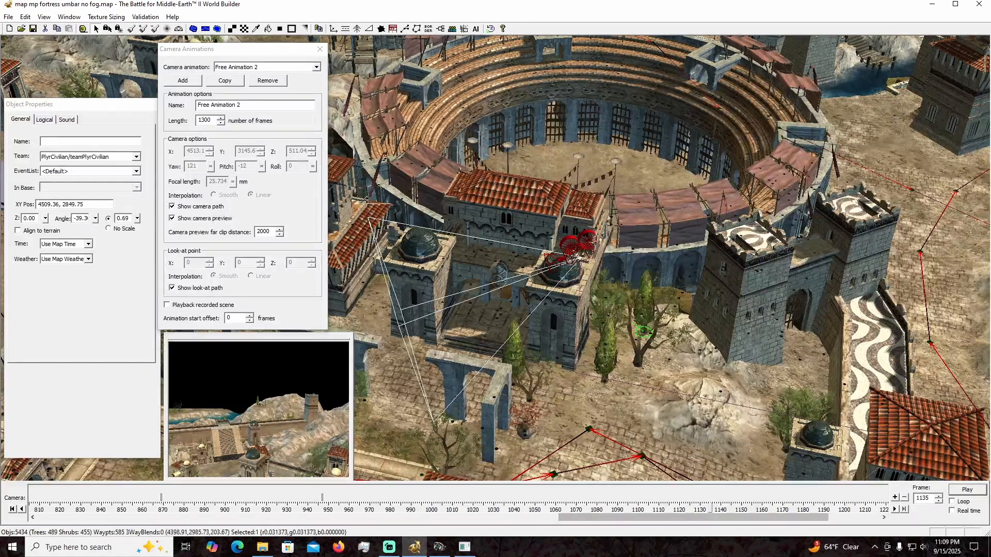
Add a camera keyframe at frame 948, directly after the frame 947 keyframe.
{"action": "left_click", "coordinate": [335, 508]}
{"action": "key", "text": "Left"}
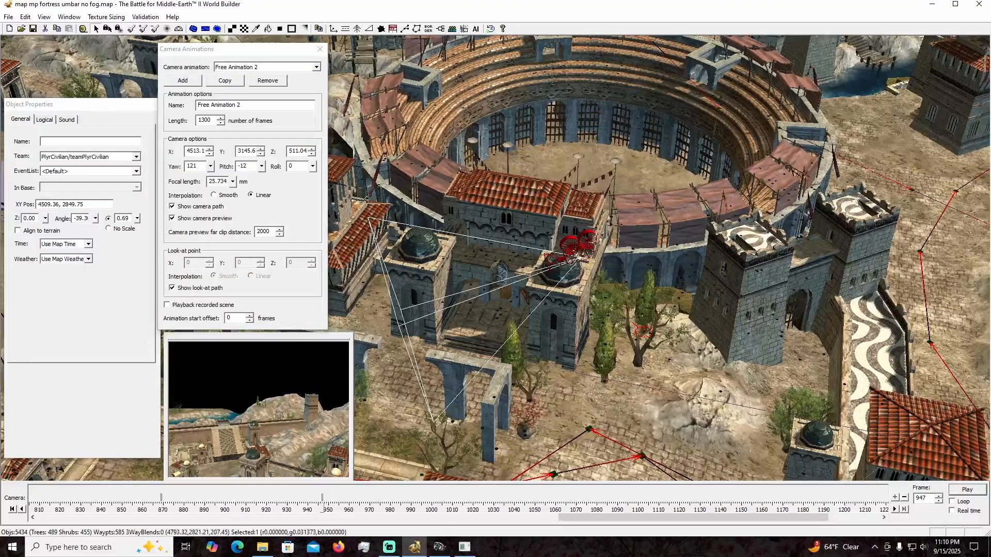
{"action": "key", "text": "Right"}
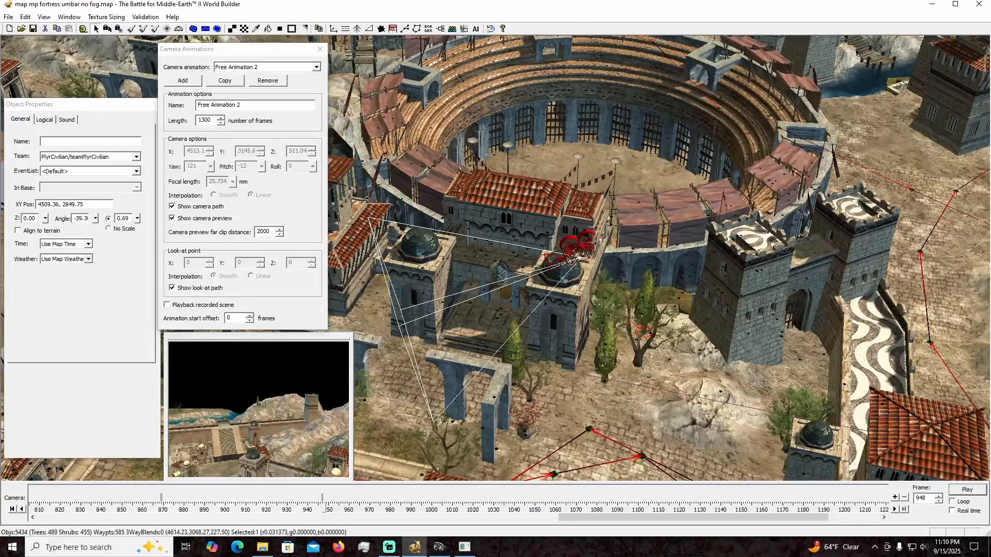
{"action": "key", "text": "Left"}
{"action": "key", "text": "Left"}
{"action": "key", "text": "Right"}
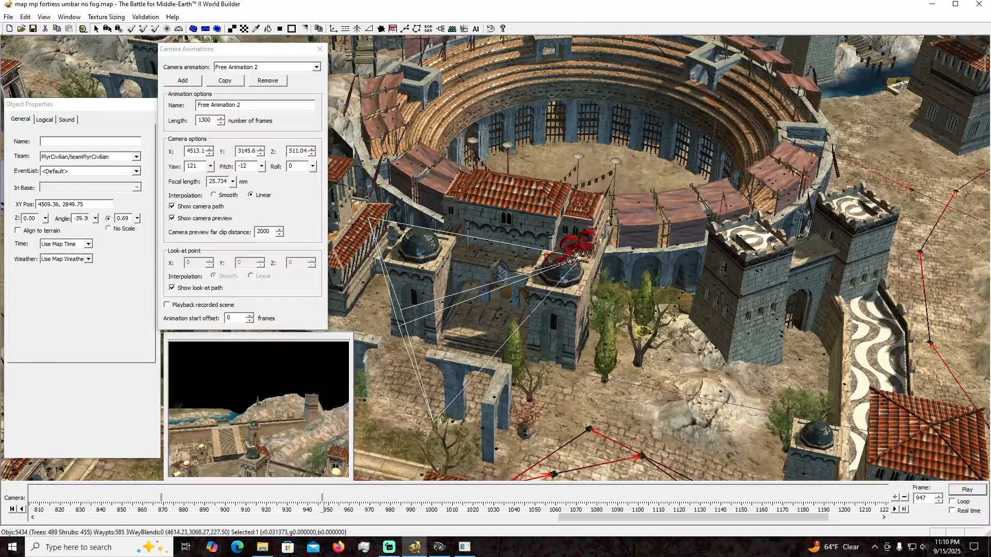
{"action": "key", "text": "Right"}
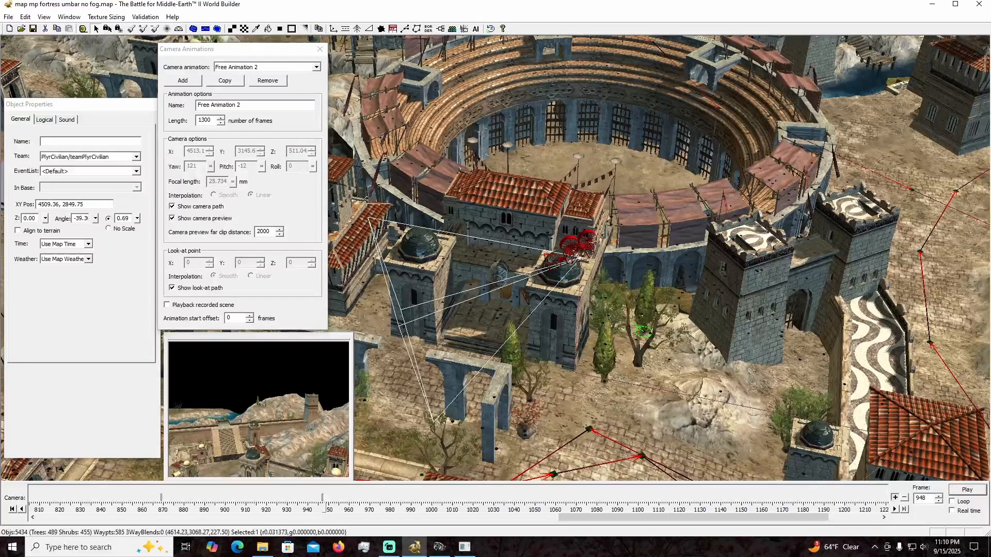
{"action": "left_click", "coordinate": [895, 498]}
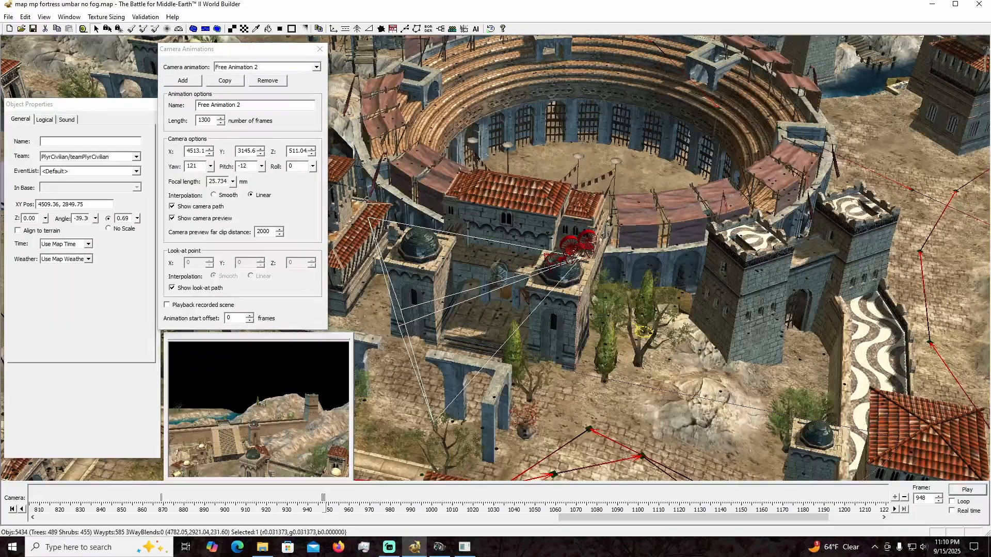
Set the yaw of the frame 948 keyframe to -10 and move that keyframe to frame 1097.
{"action": "left_click_drag", "start_coordinate": [211, 167], "coordinate": [210, 188]}
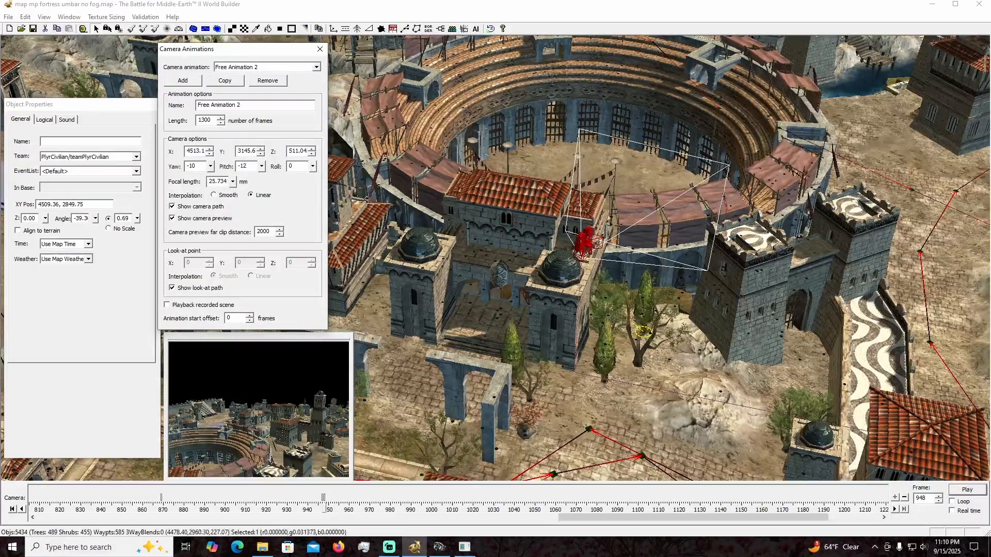
{"action": "key", "text": "Return"}
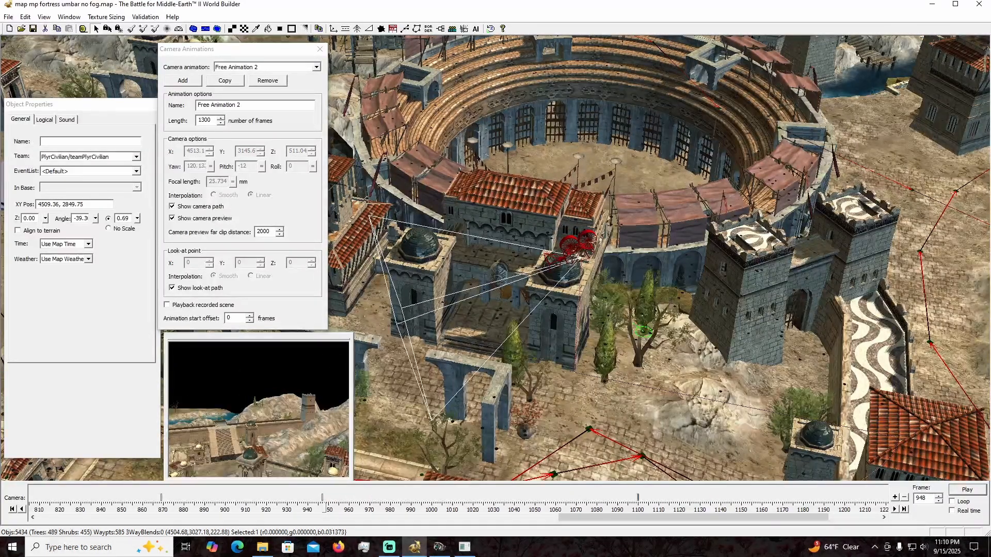
Play the camera turn from frame 948 to frame 1120 and examine the camera's final direction over the arena.
{"action": "key", "text": "Return"}
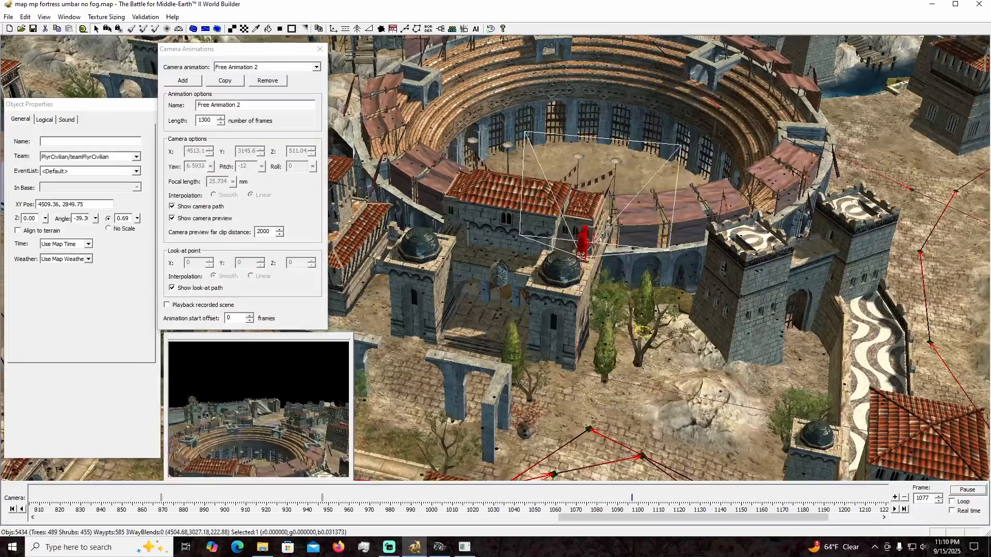
{"action": "key", "text": "space"}
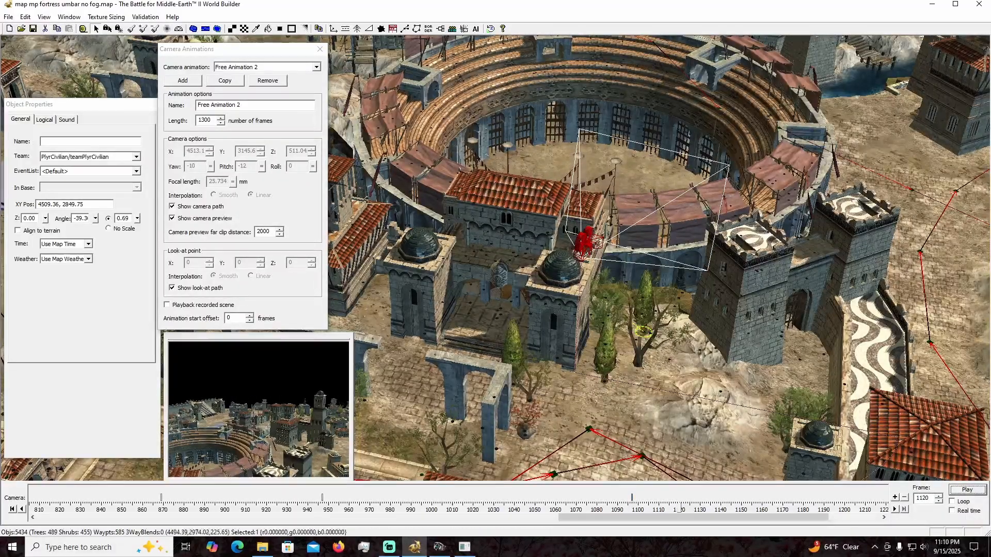
{"action": "middle_click_drag", "start_coordinate": [689, 278], "coordinate": [780, 265]}
{"action": "middle_click_drag", "start_coordinate": [660, 303], "coordinate": [614, 355]}
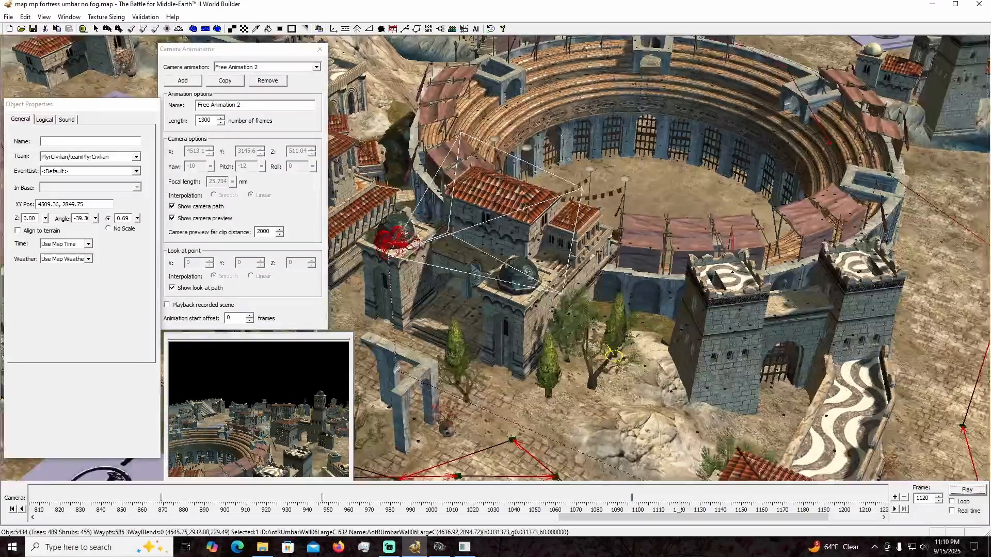
{"action": "middle_click_drag", "start_coordinate": [635, 309], "coordinate": [646, 312]}
{"action": "middle_click_drag", "start_coordinate": [578, 341], "coordinate": [609, 317]}
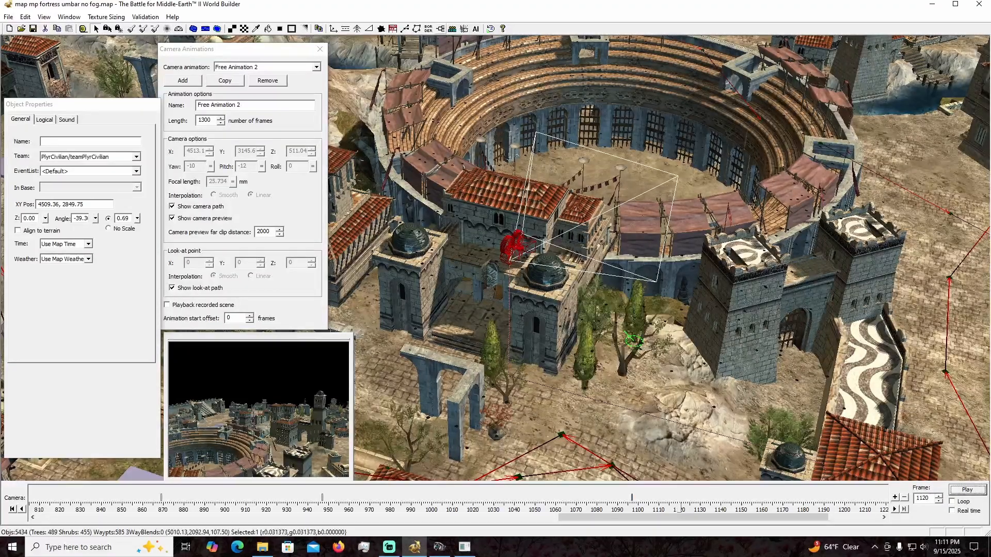
Duplicate Script 1 in the Player_1 folder of the map scripts.
{"action": "left_click", "coordinate": [441, 29]}
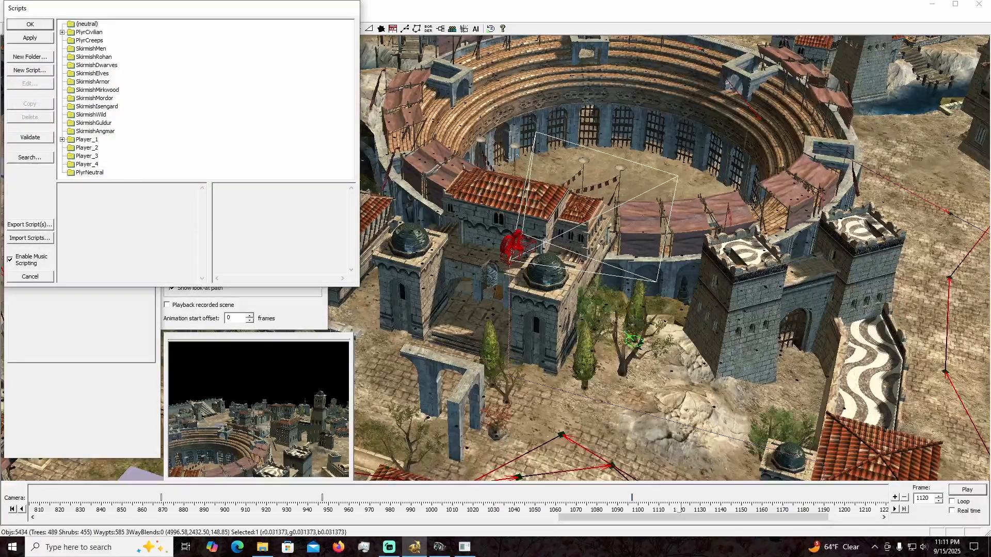
{"action": "left_click", "coordinate": [62, 140]}
{"action": "left_click", "coordinate": [115, 106]}
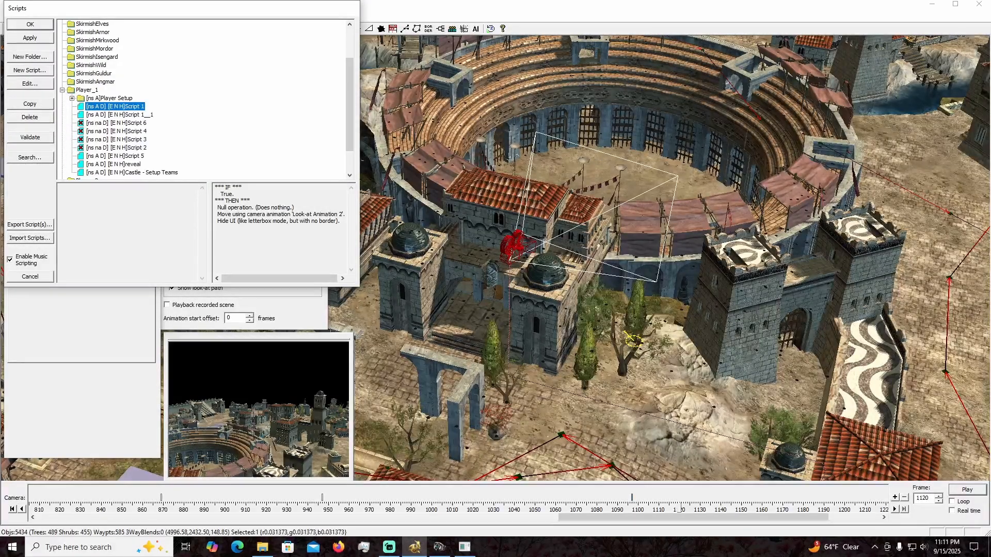
{"action": "left_click", "coordinate": [30, 104]}
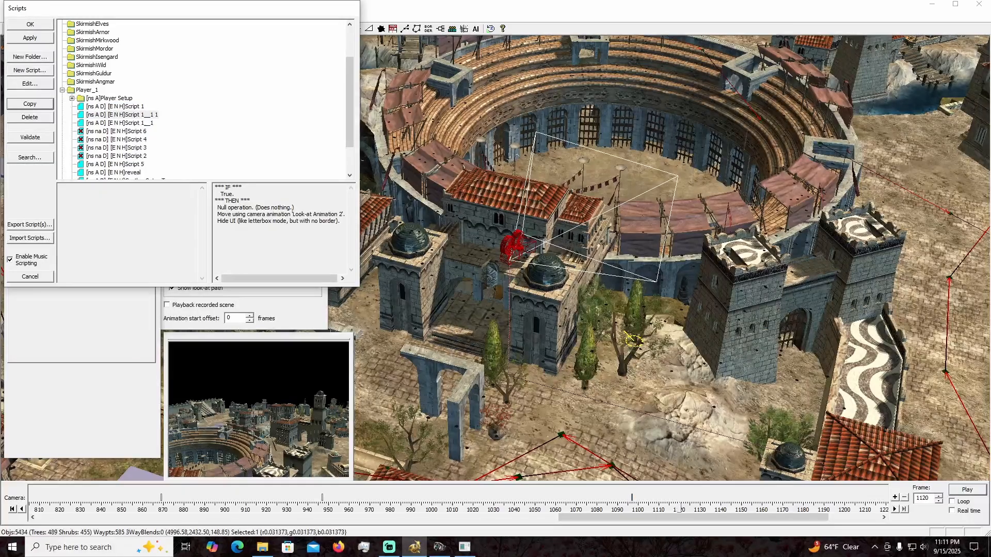
In the copied script Script 1__1 1, set the camera animation of the true-condition move action to Free Animation 2 and save the scripts.
{"action": "double_click", "coordinate": [122, 115]}
{"action": "left_click", "coordinate": [149, 34]}
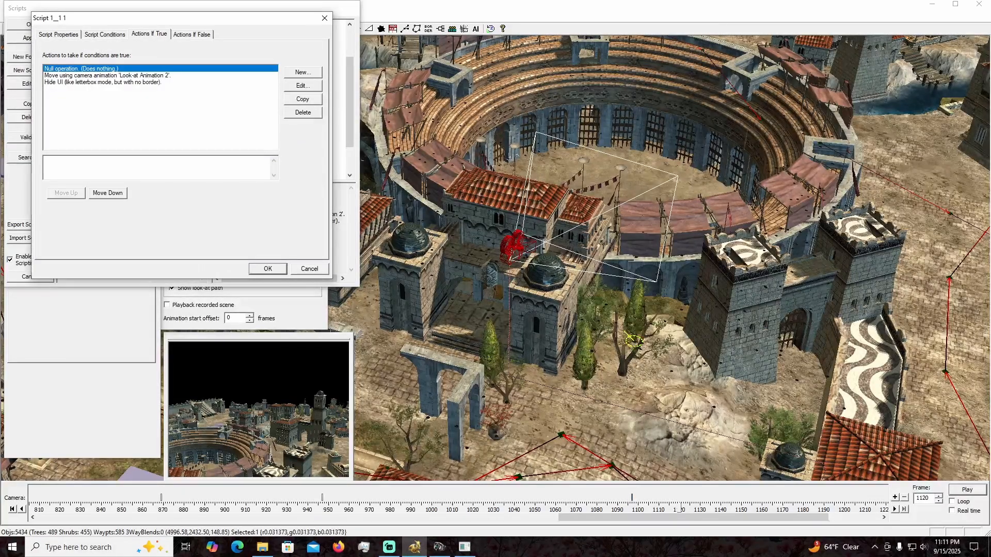
{"action": "left_click", "coordinate": [107, 76]}
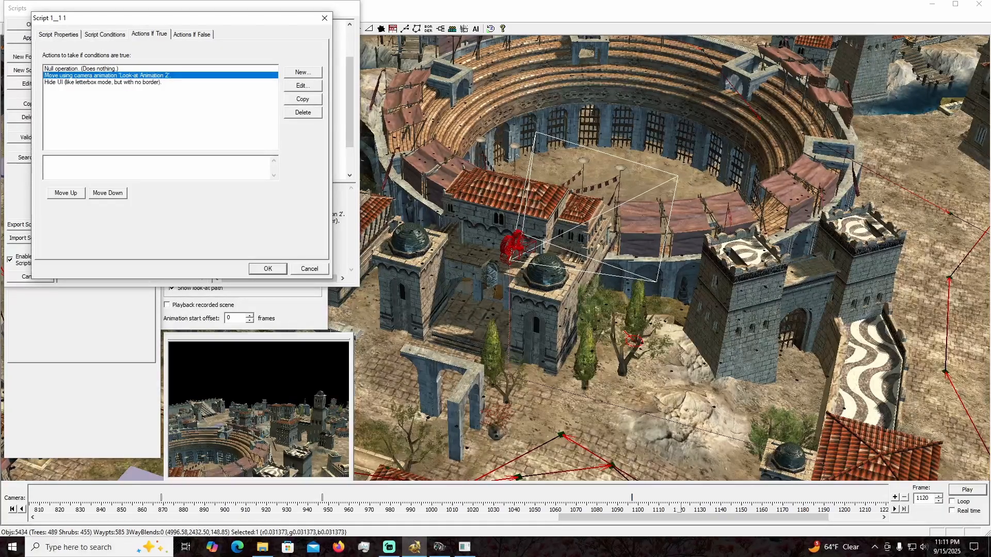
{"action": "double_click", "coordinate": [93, 69]}
{"action": "left_click", "coordinate": [256, 421]}
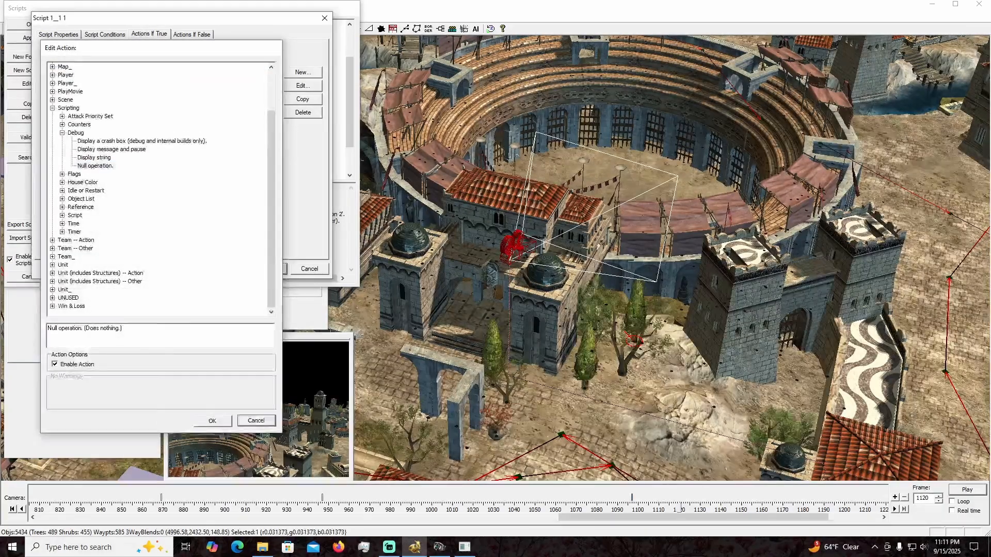
{"action": "double_click", "coordinate": [107, 76]}
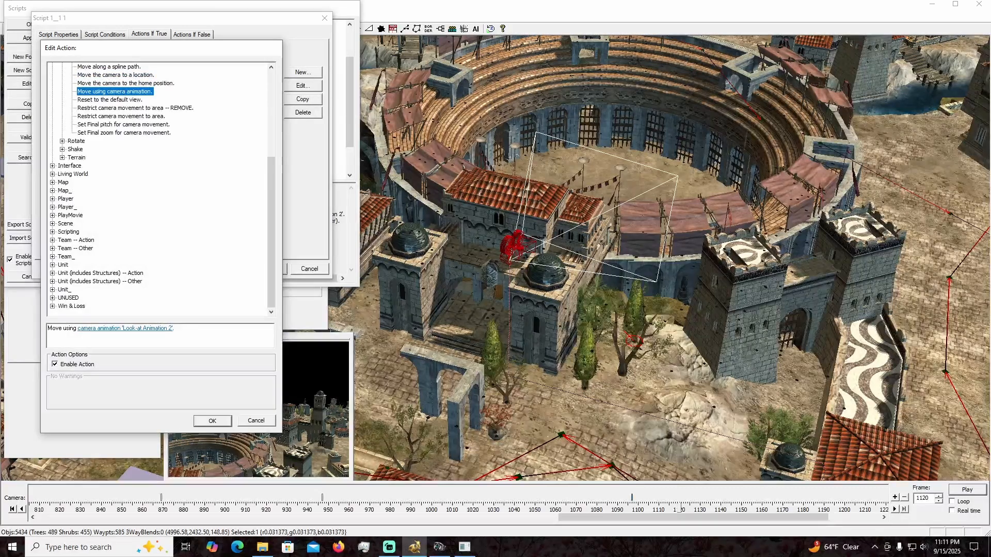
{"action": "left_click", "coordinate": [125, 328]}
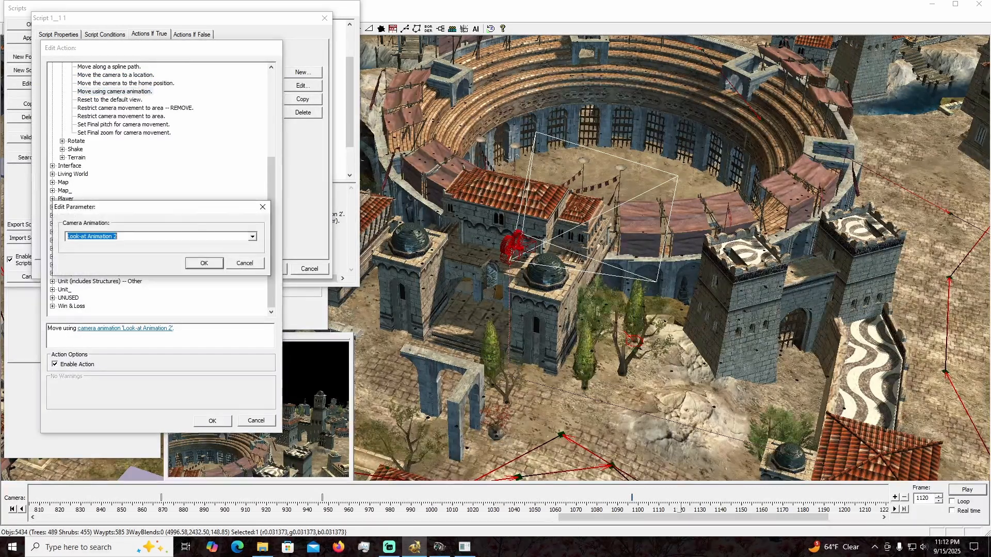
{"action": "left_click", "coordinate": [252, 236]}
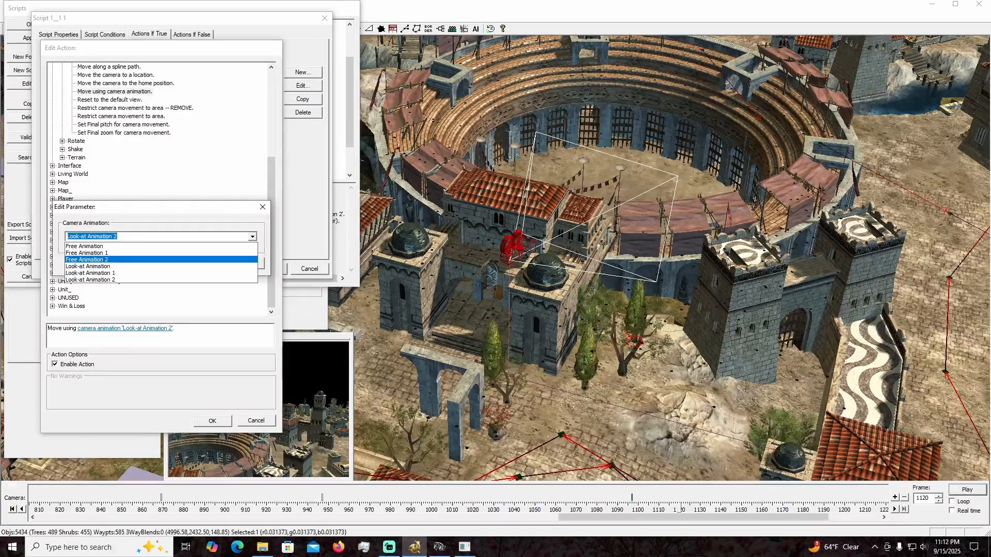
{"action": "left_click", "coordinate": [109, 260]}
{"action": "key", "text": "Return"}
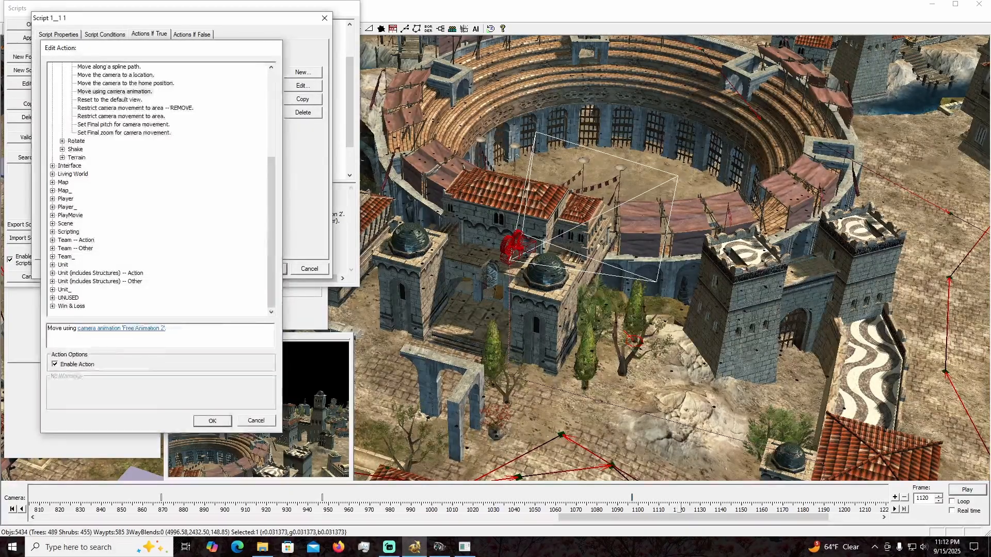
{"action": "key", "text": "Return"}
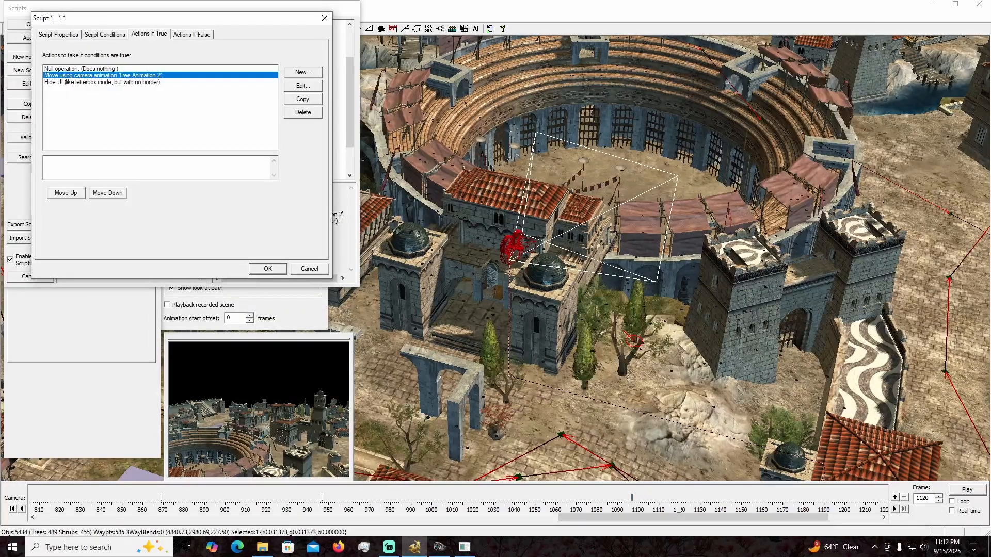
{"action": "key", "text": "Return"}
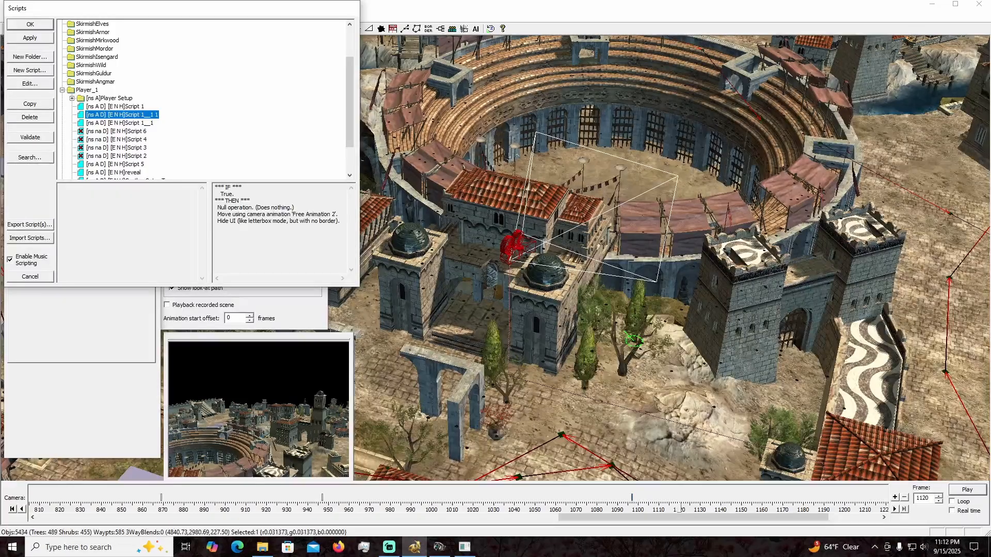
{"action": "key", "text": "Return"}
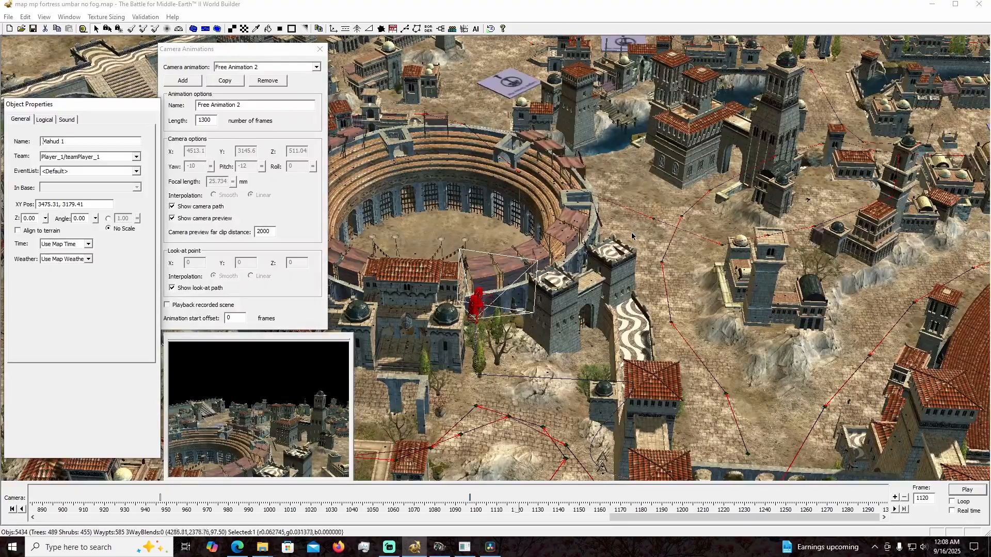
Go to the camera keyframe at frame 1097 and check the animation's length in frames.
{"action": "left_click", "coordinate": [738, 519]}
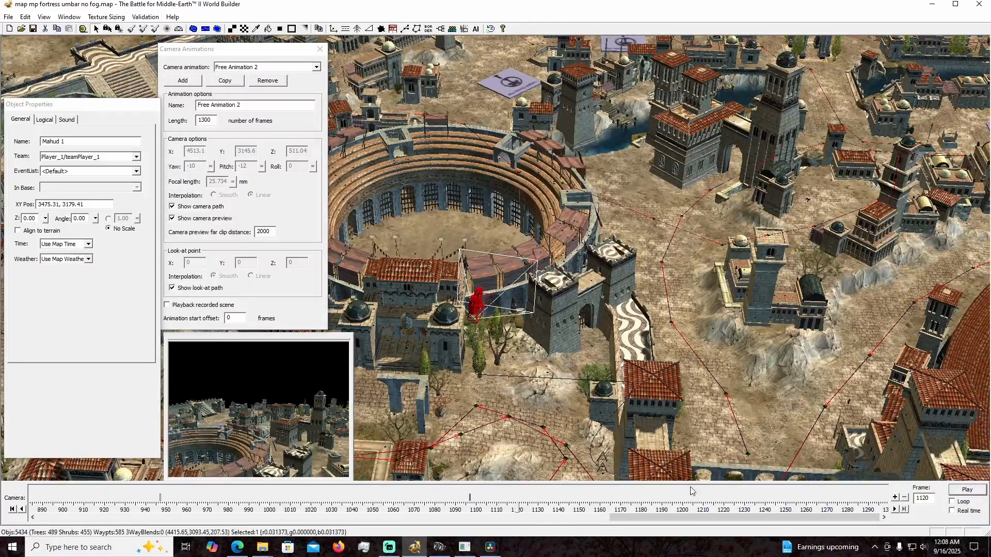
{"action": "left_click", "coordinate": [473, 510]}
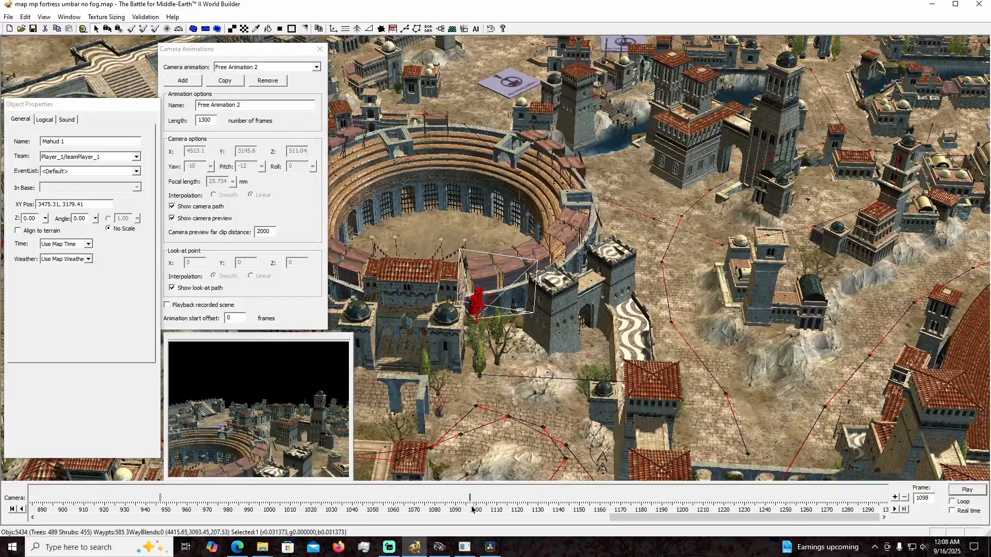
{"action": "left_click", "coordinate": [471, 510]}
{"action": "left_click", "coordinate": [472, 510]}
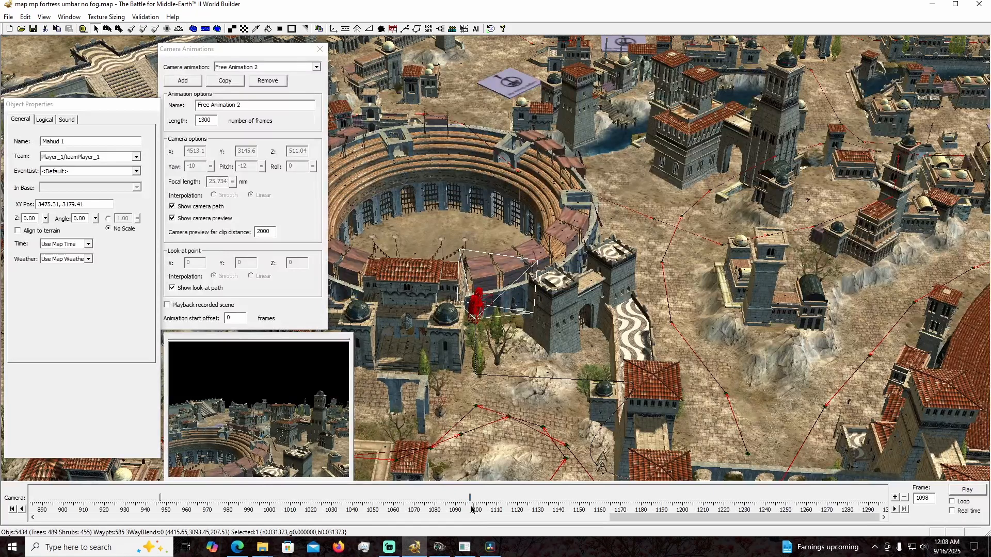
{"action": "left_click", "coordinate": [470, 510]}
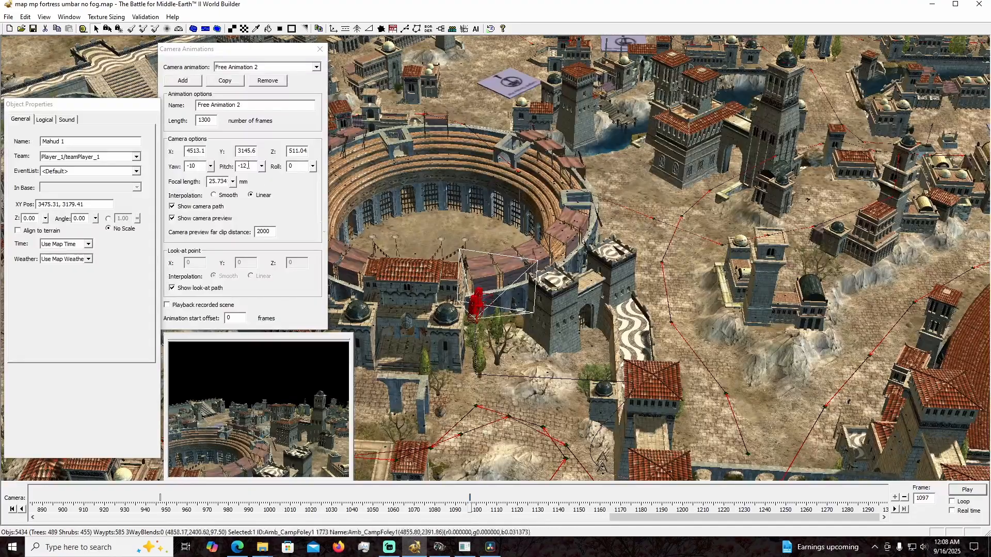
{"action": "left_click", "coordinate": [208, 120]}
{"action": "double_click", "coordinate": [208, 120]}
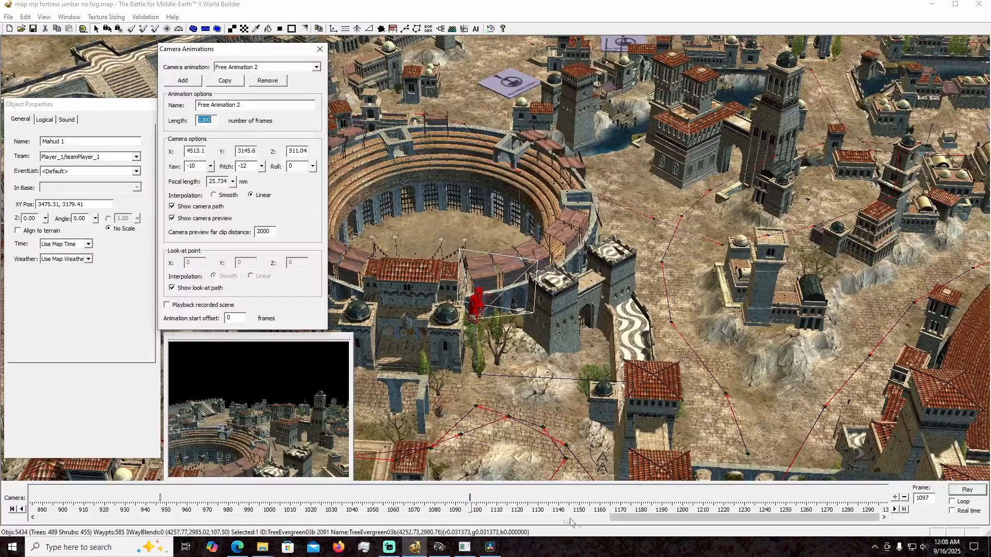
{"action": "left_click", "coordinate": [209, 121]}
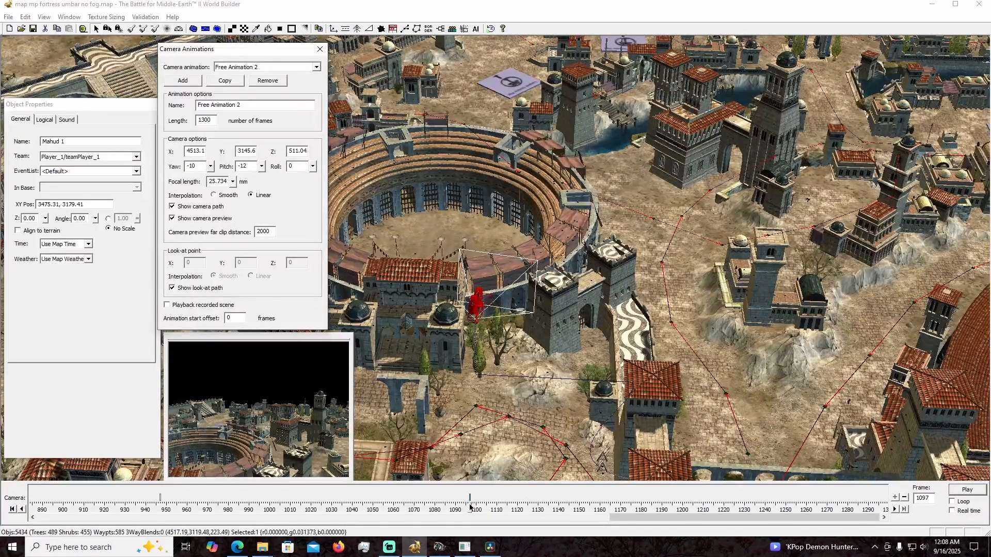
Play the animation from the frame 1097 keyframe to frame 1225 and return to that keyframe.
{"action": "left_click", "coordinate": [470, 510]}
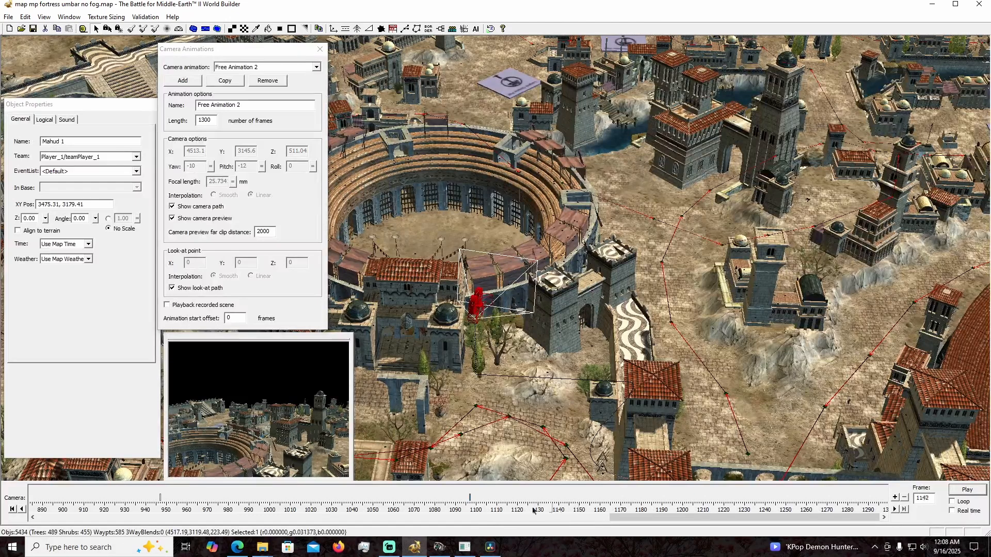
{"action": "left_click", "coordinate": [471, 508]}
{"action": "left_click", "coordinate": [967, 490]}
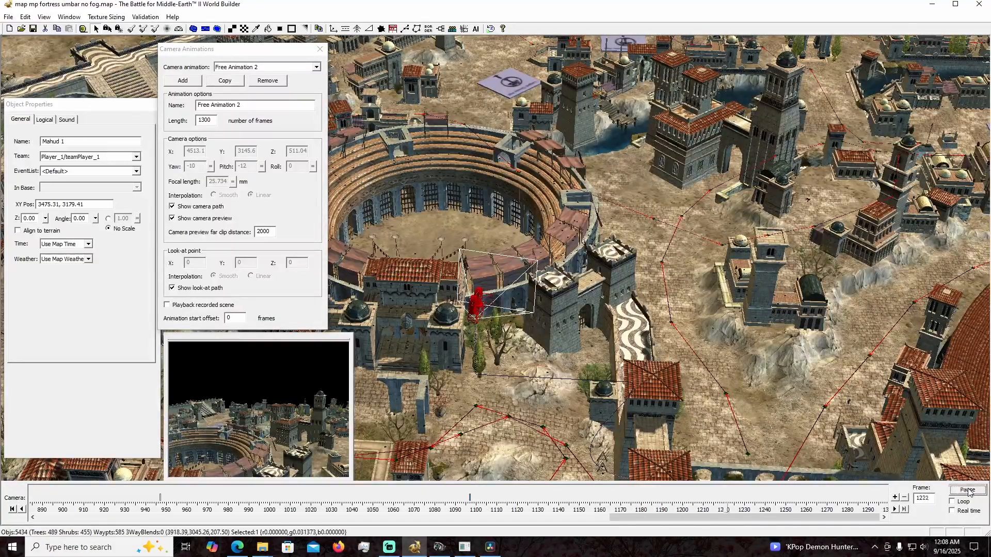
{"action": "left_click", "coordinate": [968, 490]}
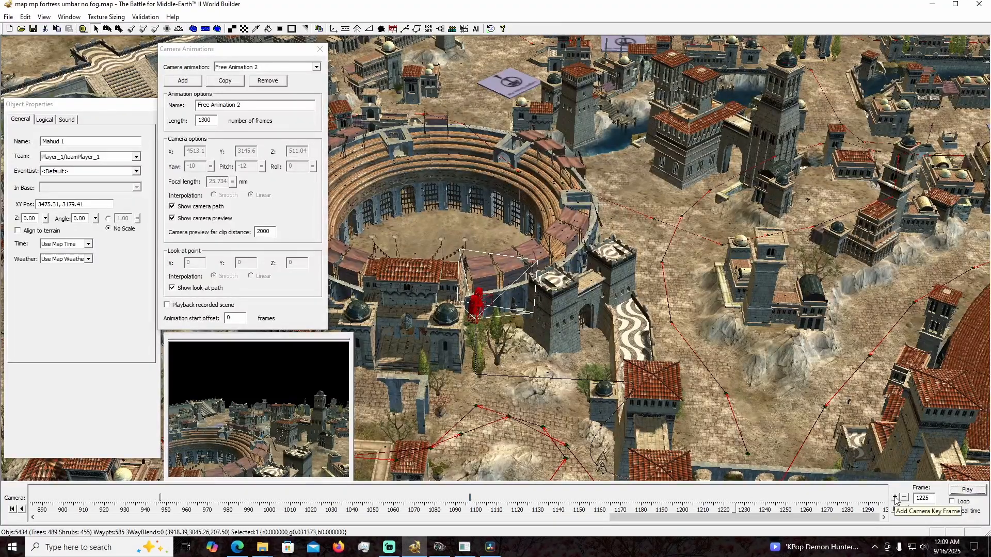
{"action": "left_click", "coordinate": [470, 507]}
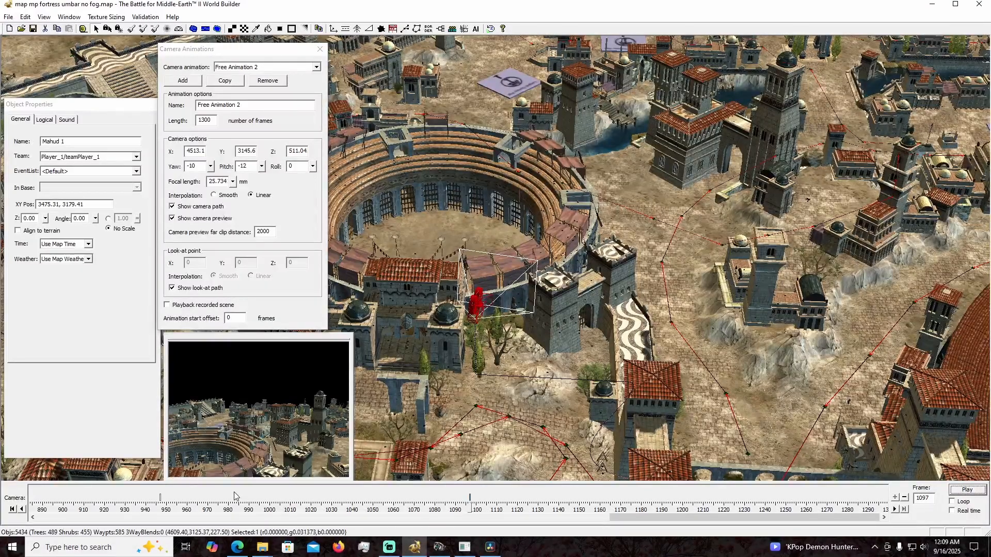
Examine the camera paths around the arena, over the circular harbour citadel and along the causeway with the Isengard Archers marker.
{"action": "right_click_drag", "start_coordinate": [744, 349], "coordinate": [580, 276]}
{"action": "middle_click_drag", "start_coordinate": [581, 276], "coordinate": [633, 269]}
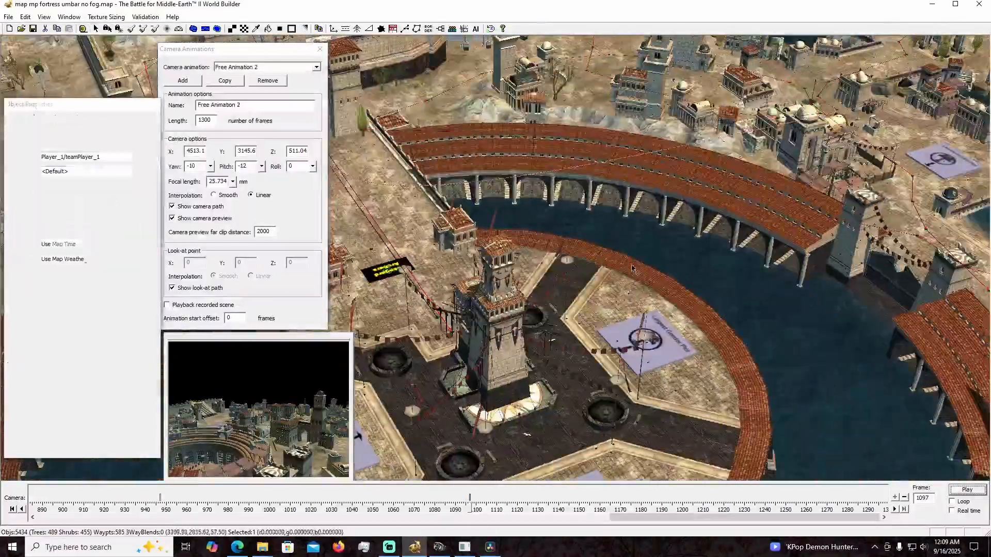
{"action": "scroll", "coordinate": [632, 269], "scroll_direction": "down", "scroll_amount": 5}
{"action": "right_click_drag", "start_coordinate": [594, 363], "coordinate": [645, 338]}
{"action": "middle_click_drag", "start_coordinate": [645, 338], "coordinate": [727, 370]}
{"action": "right_click_drag", "start_coordinate": [735, 363], "coordinate": [697, 274]}
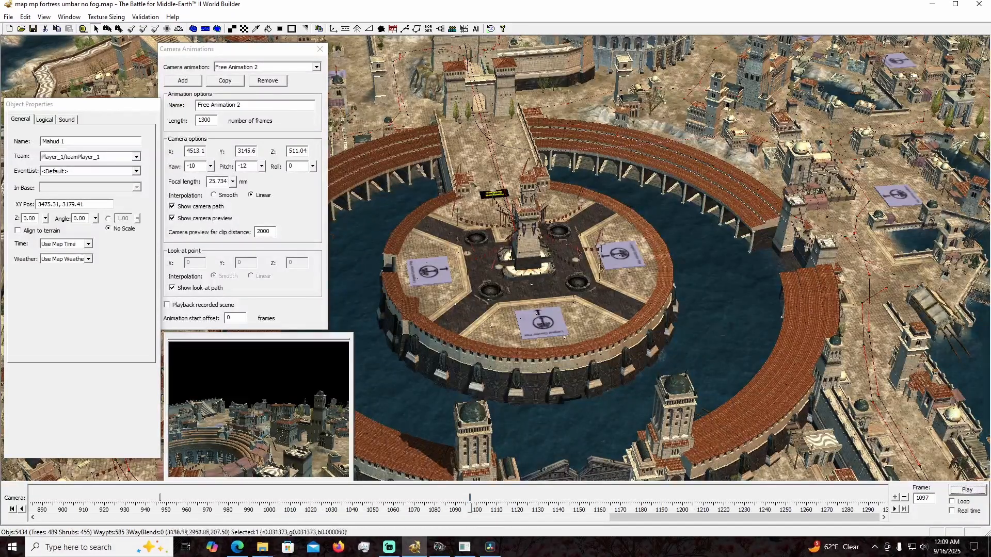
{"action": "right_click_drag", "start_coordinate": [602, 153], "coordinate": [560, 232]}
{"action": "right_click_drag", "start_coordinate": [574, 136], "coordinate": [562, 210]}
{"action": "scroll", "coordinate": [563, 210], "scroll_direction": "up", "scroll_amount": 3}
{"action": "scroll", "coordinate": [657, 225], "scroll_direction": "up", "scroll_amount": 5}
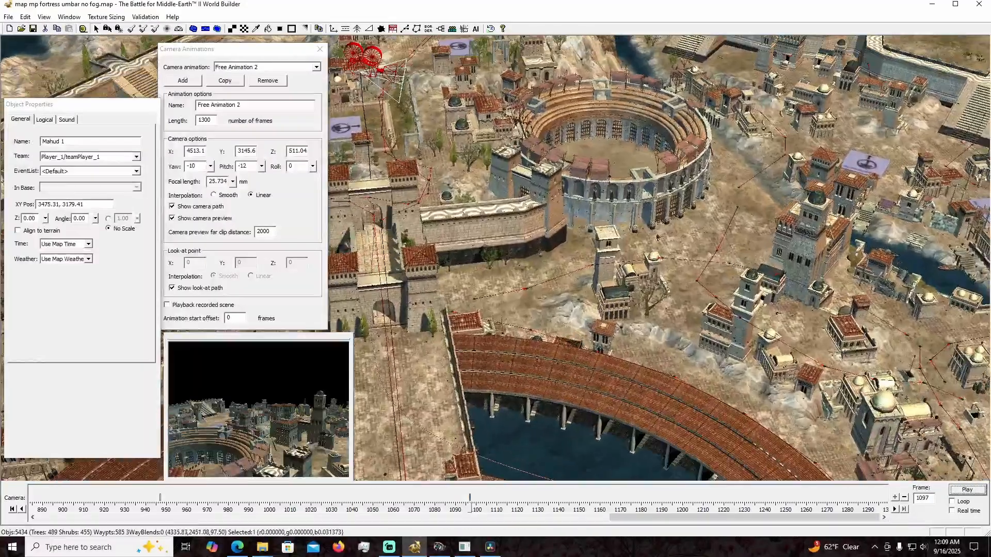
{"action": "middle_click_drag", "start_coordinate": [657, 226], "coordinate": [516, 233]}
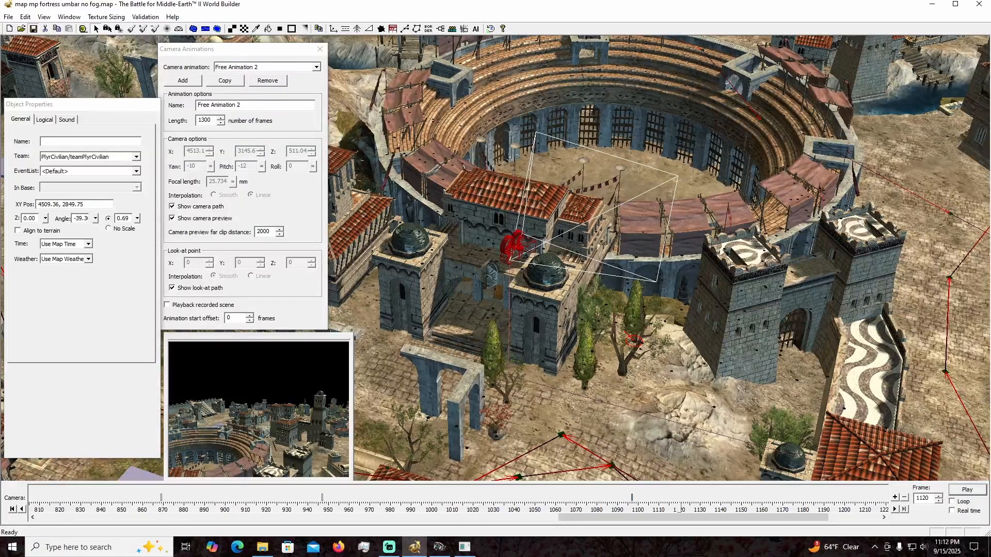
{"action": "right_click_drag", "start_coordinate": [774, 310], "coordinate": [403, 181]}
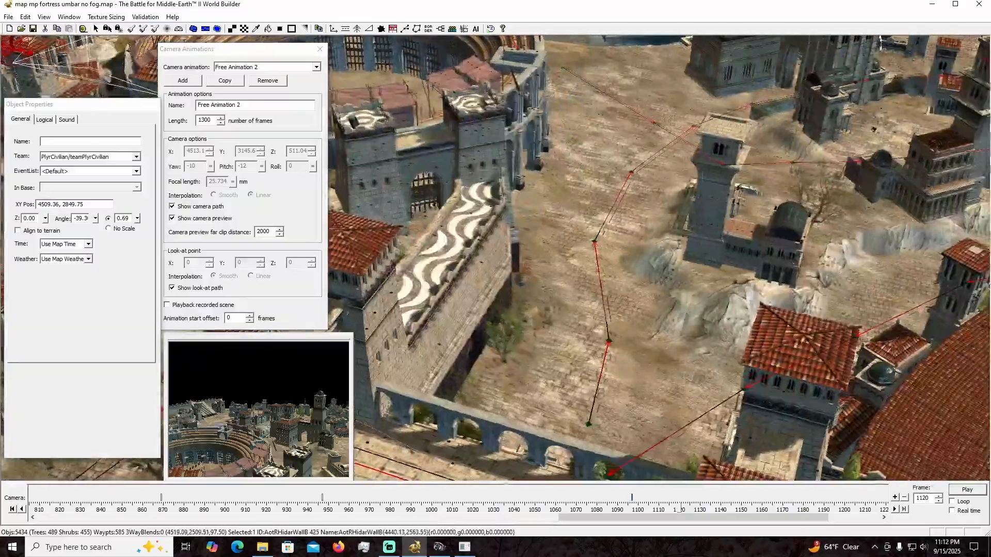
{"action": "right_click_drag", "start_coordinate": [764, 465], "coordinate": [646, 36]}
{"action": "right_click_drag", "start_coordinate": [986, 313], "coordinate": [887, 278]}
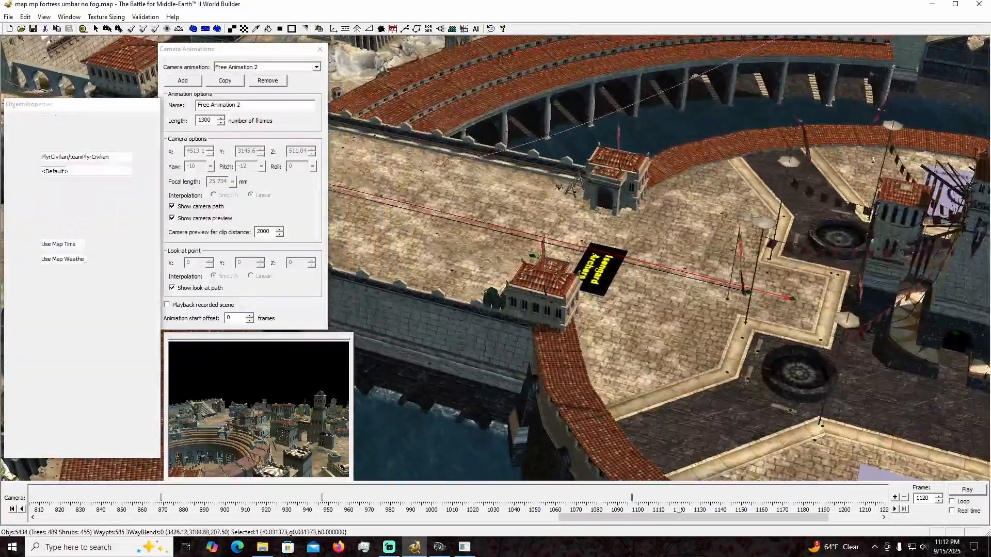
{"action": "middle_click_drag", "start_coordinate": [722, 289], "coordinate": [487, 299]}
{"action": "right_click_drag", "start_coordinate": [488, 298], "coordinate": [443, 254]}
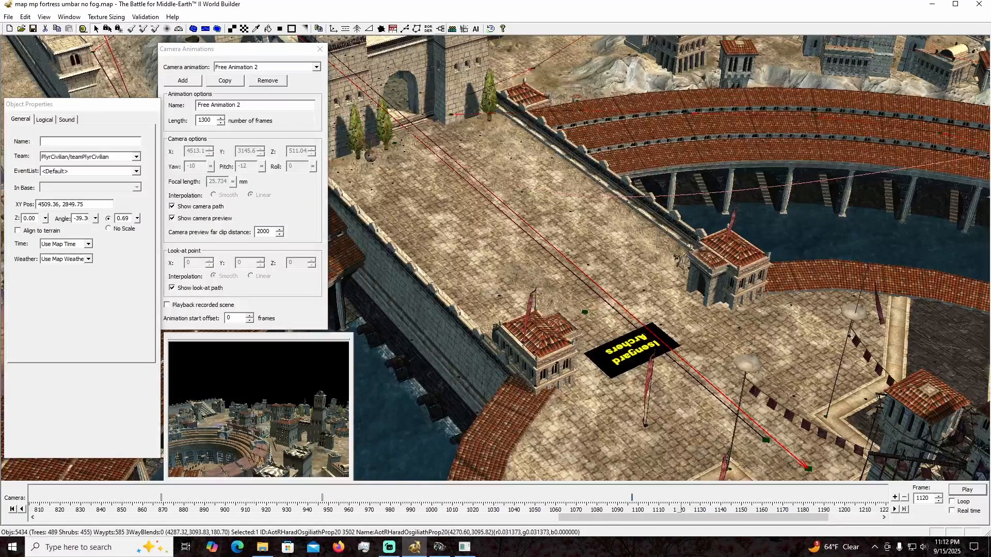
In the Player_1 folder of the map scripts, deactivate Script 1, Script 1__1 1 and Script 1__1.
{"action": "left_click", "coordinate": [440, 28]}
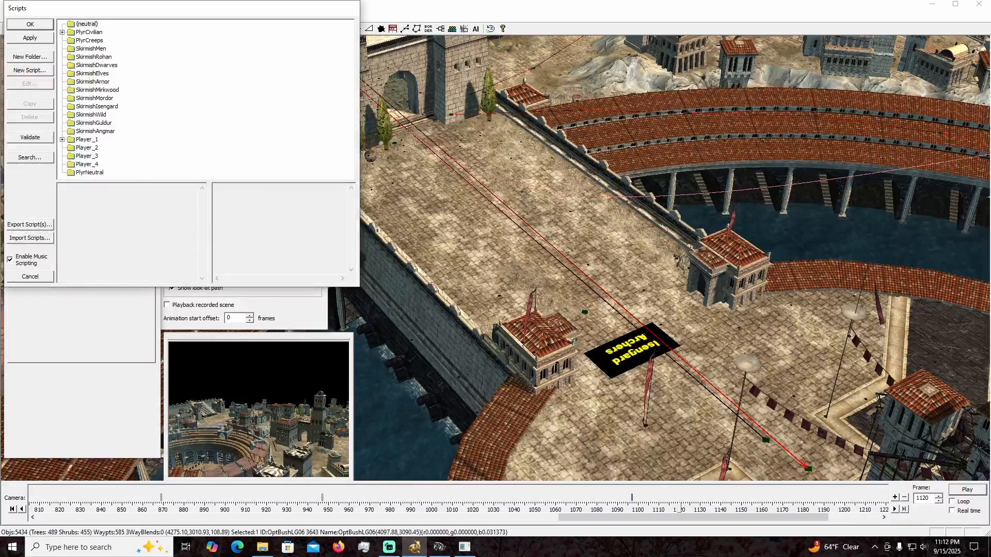
{"action": "left_click", "coordinate": [62, 139]}
{"action": "left_click", "coordinate": [115, 98]}
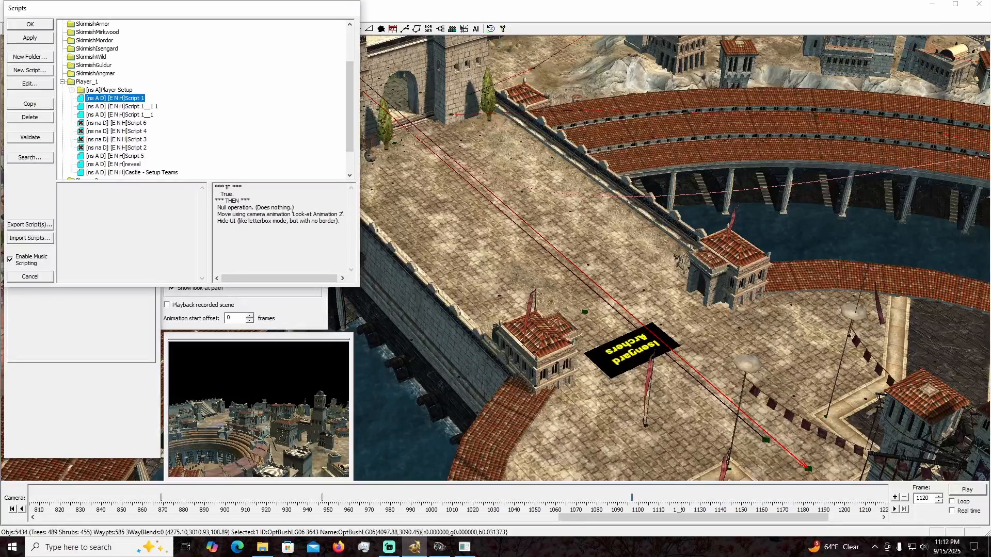
{"action": "right_click", "coordinate": [119, 98]}
{"action": "left_click", "coordinate": [131, 105]}
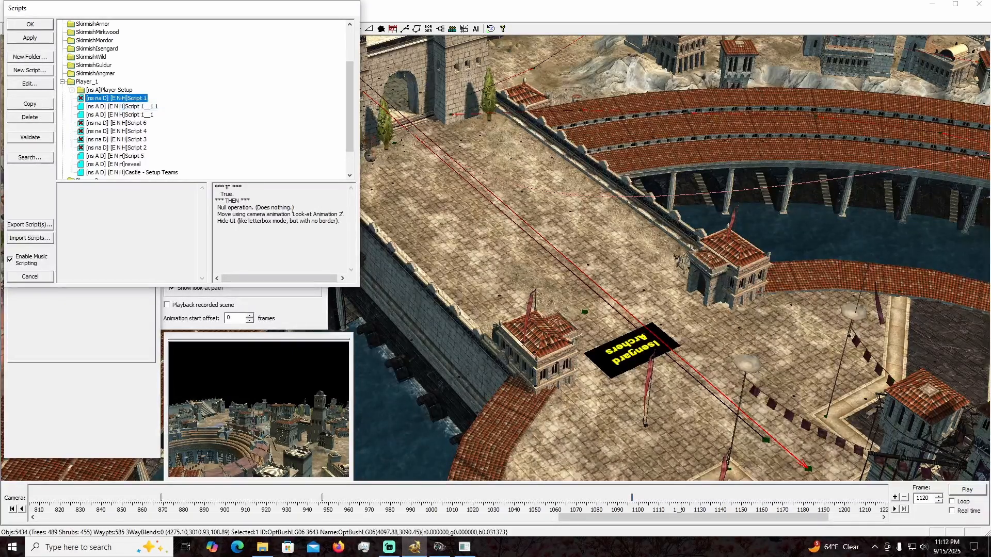
{"action": "left_click", "coordinate": [124, 107]}
{"action": "right_click", "coordinate": [129, 107]}
{"action": "left_click", "coordinate": [142, 114]}
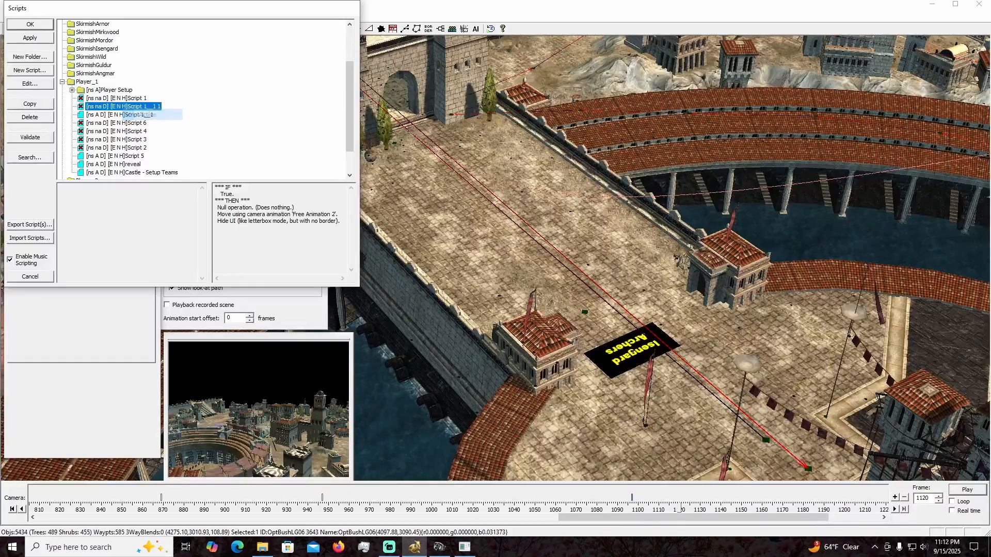
{"action": "left_click", "coordinate": [135, 114]}
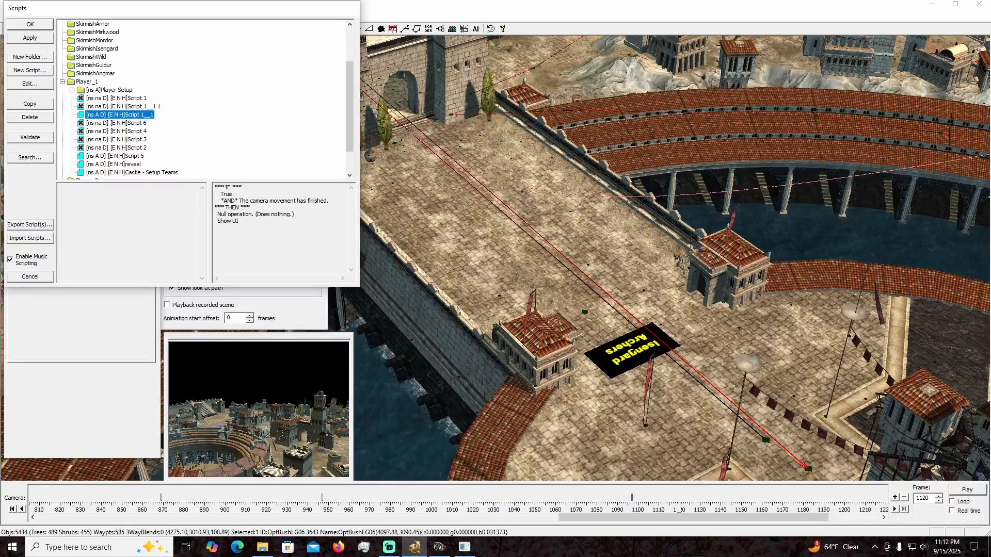
{"action": "right_click", "coordinate": [123, 114]}
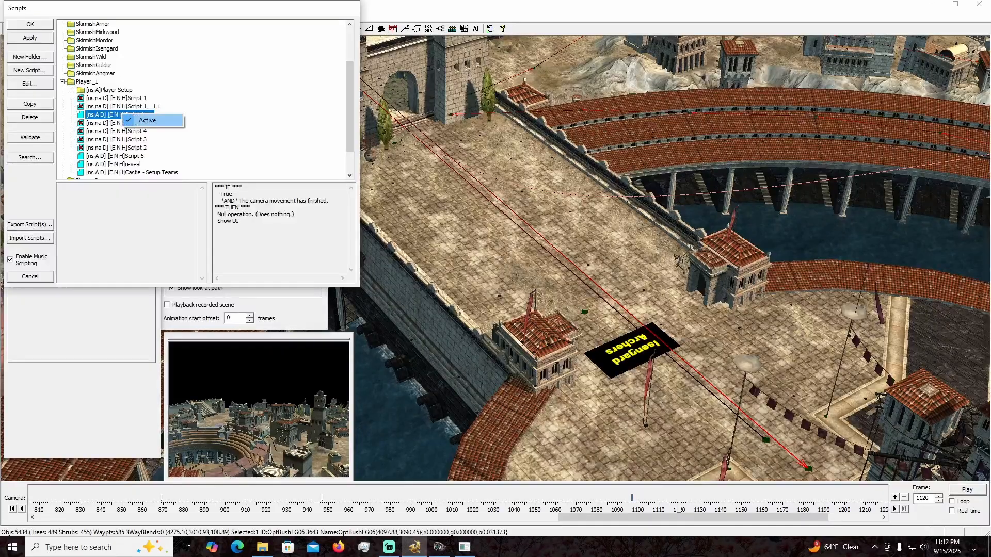
{"action": "left_click", "coordinate": [147, 120]}
Review the contents of Script 2, Script 3 and Script 4, activate Script 6 and save the script changes.
{"action": "left_click", "coordinate": [122, 148]}
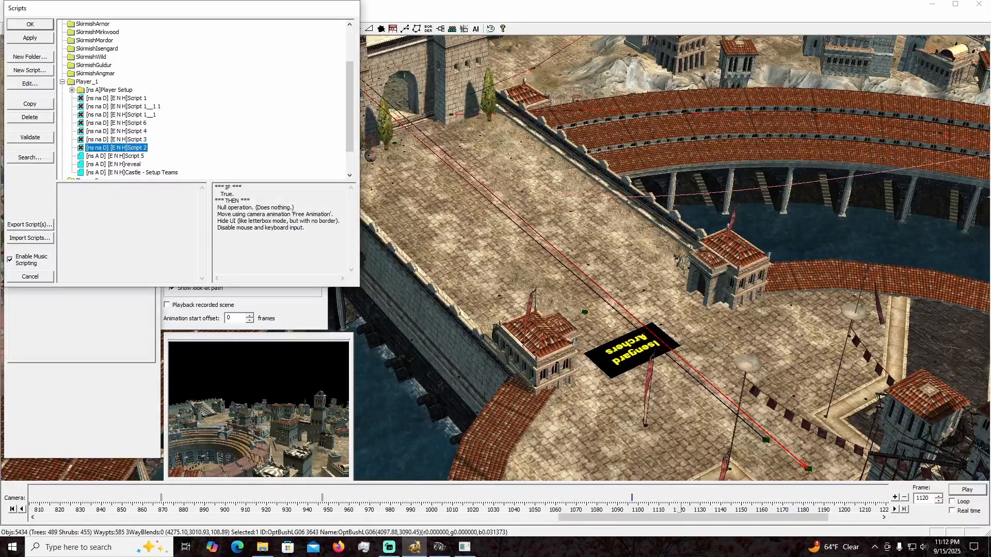
{"action": "left_click", "coordinate": [122, 140]}
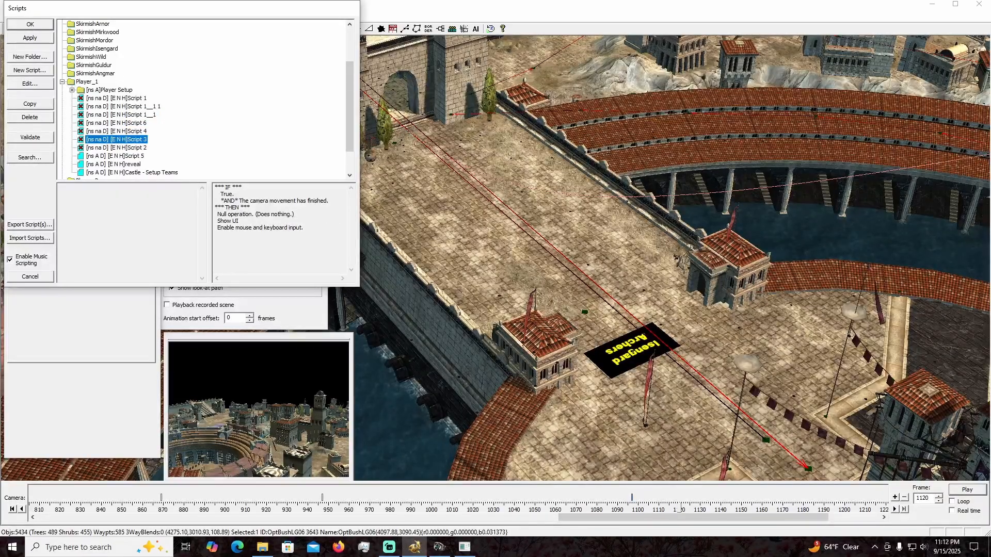
{"action": "left_click", "coordinate": [122, 131]}
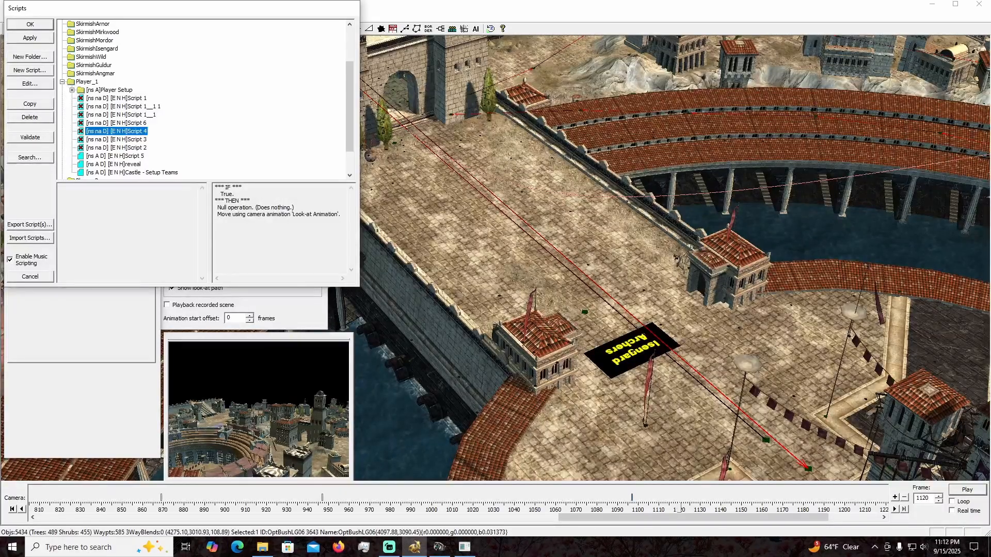
{"action": "left_click", "coordinate": [122, 123]}
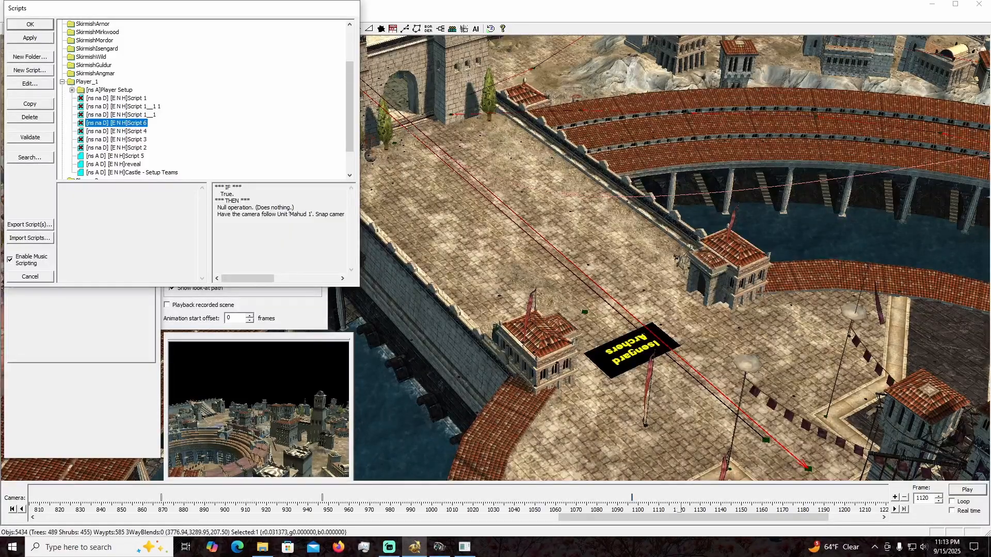
{"action": "right_click", "coordinate": [105, 123]}
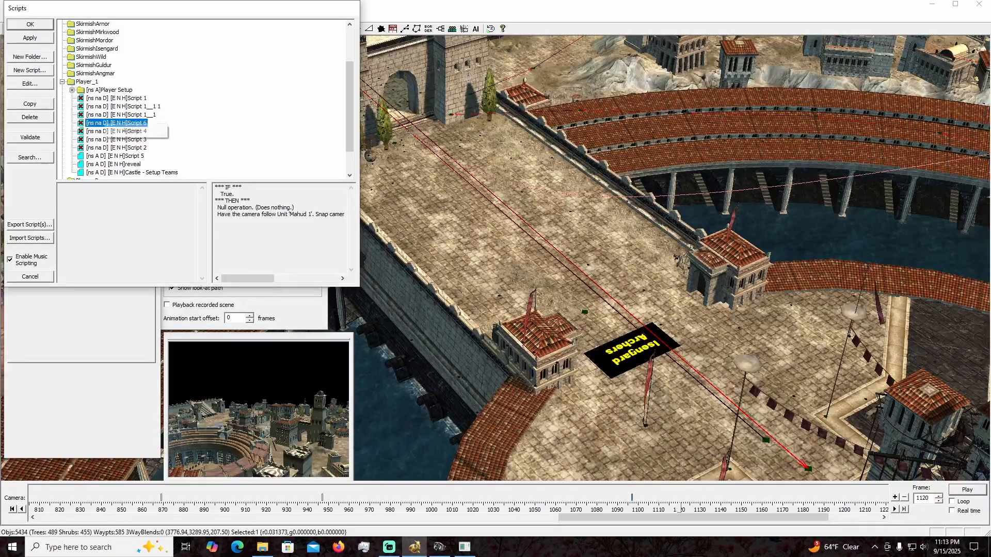
{"action": "left_click", "coordinate": [126, 130]}
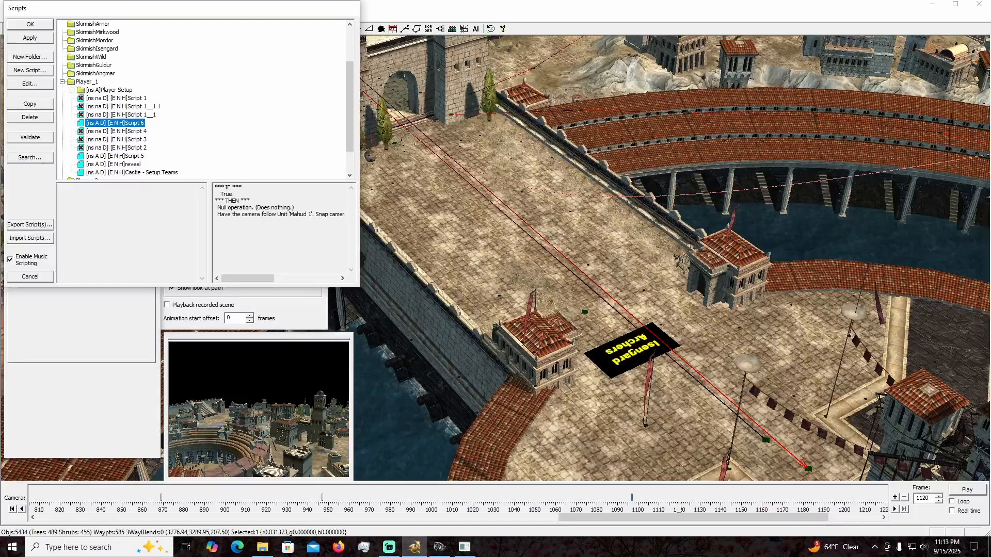
{"action": "left_click", "coordinate": [30, 24]}
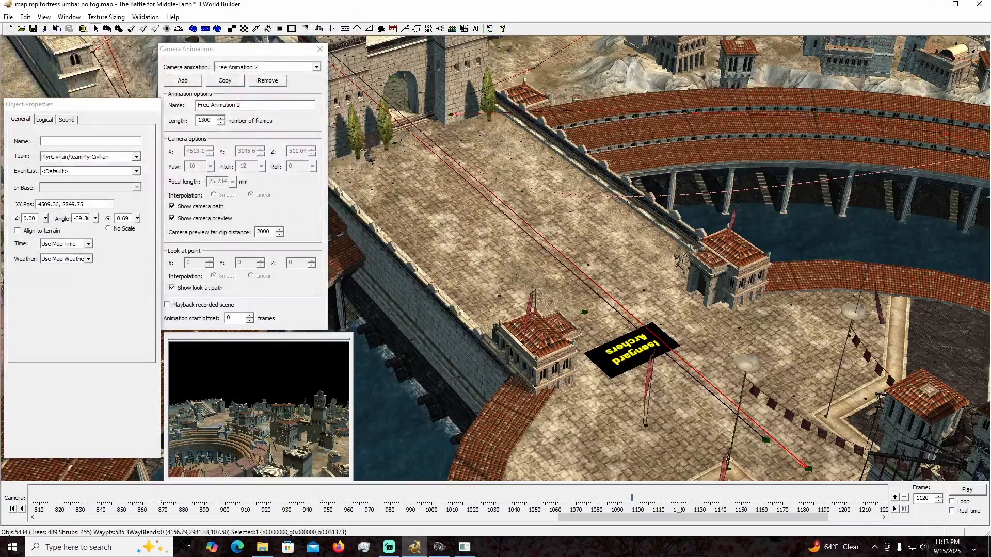
Select the Mahud horde at the Isengard Archers marker on the causeway and highlight its name in the object properties.
{"action": "right_click_drag", "start_coordinate": [645, 331], "coordinate": [579, 242]}
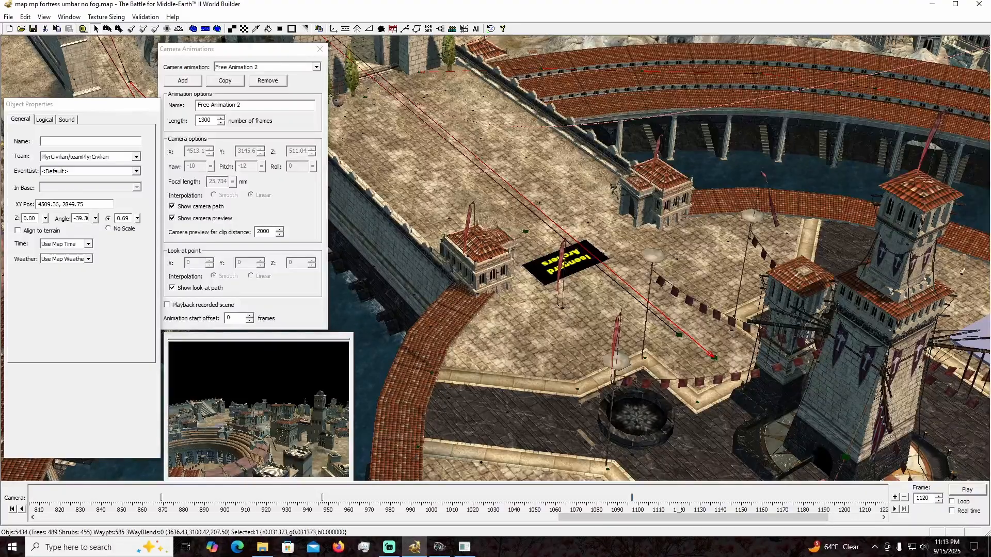
{"action": "right_click_drag", "start_coordinate": [579, 248], "coordinate": [585, 324]}
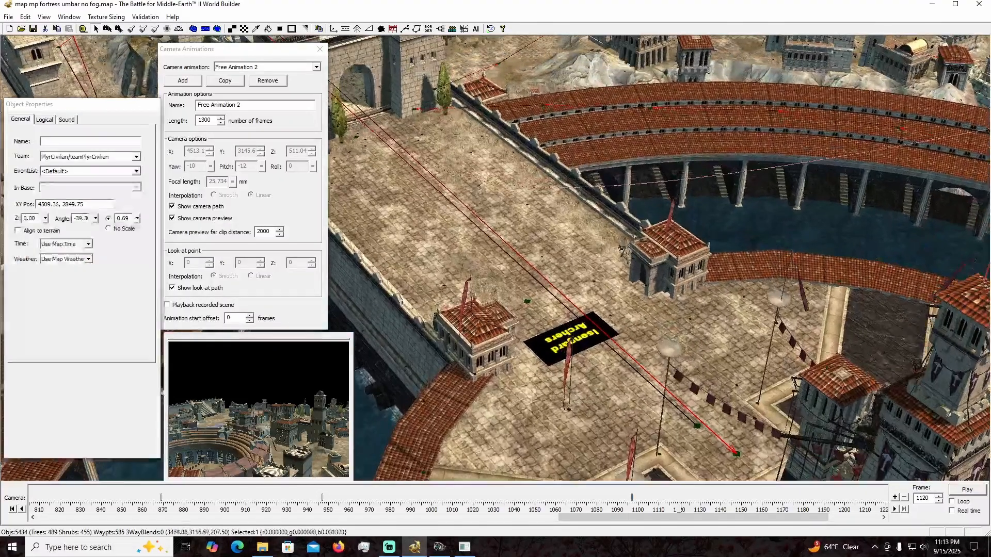
{"action": "left_click", "coordinate": [573, 336]}
{"action": "middle_click_drag", "start_coordinate": [574, 336], "coordinate": [611, 336]}
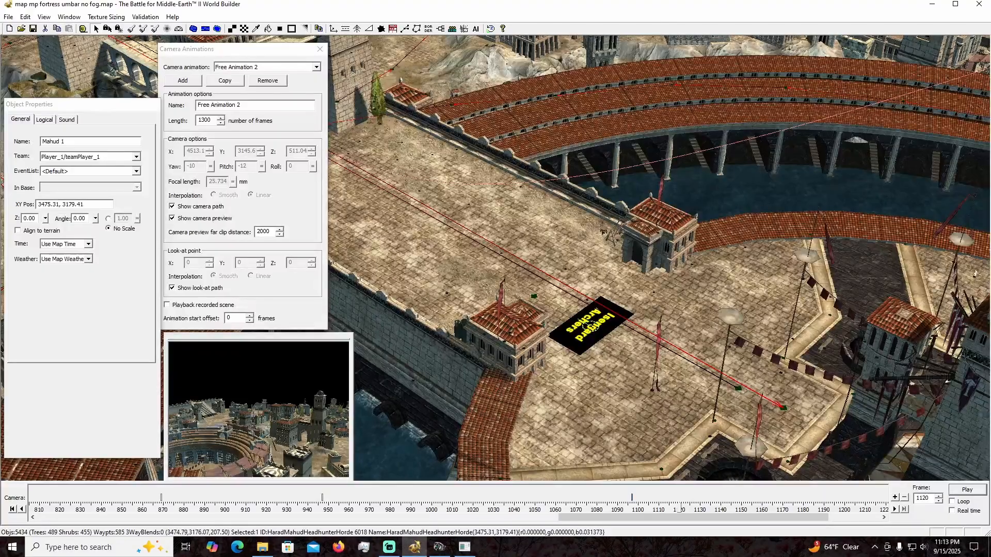
{"action": "left_click_drag", "start_coordinate": [74, 141], "coordinate": [42, 142]}
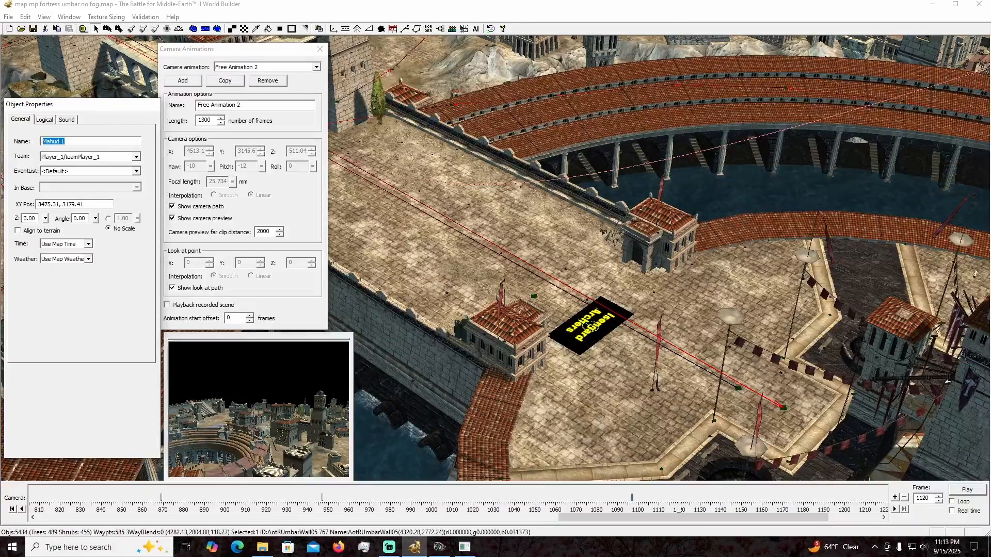
Open the true-condition action of Player_1's Script 6 that makes the camera follow unit Mahud 1 for editing.
{"action": "left_click", "coordinate": [440, 29]}
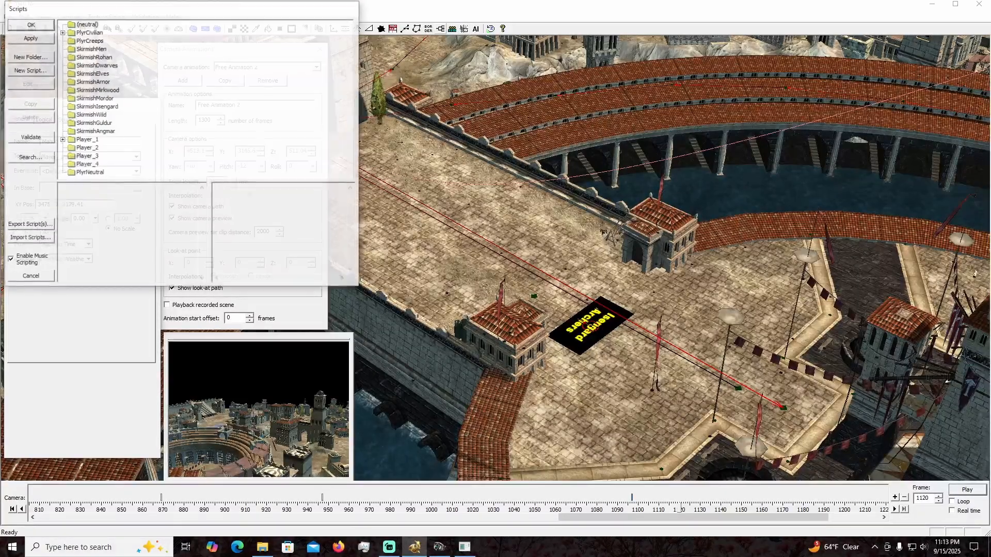
{"action": "left_click", "coordinate": [62, 139]}
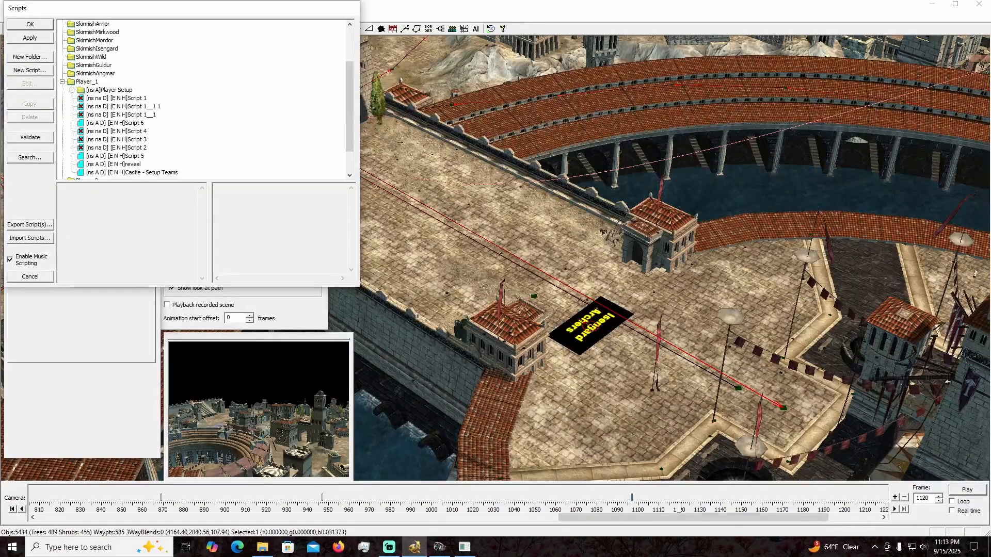
{"action": "left_click", "coordinate": [115, 123]}
{"action": "double_click", "coordinate": [115, 123]}
{"action": "left_click", "coordinate": [149, 34]}
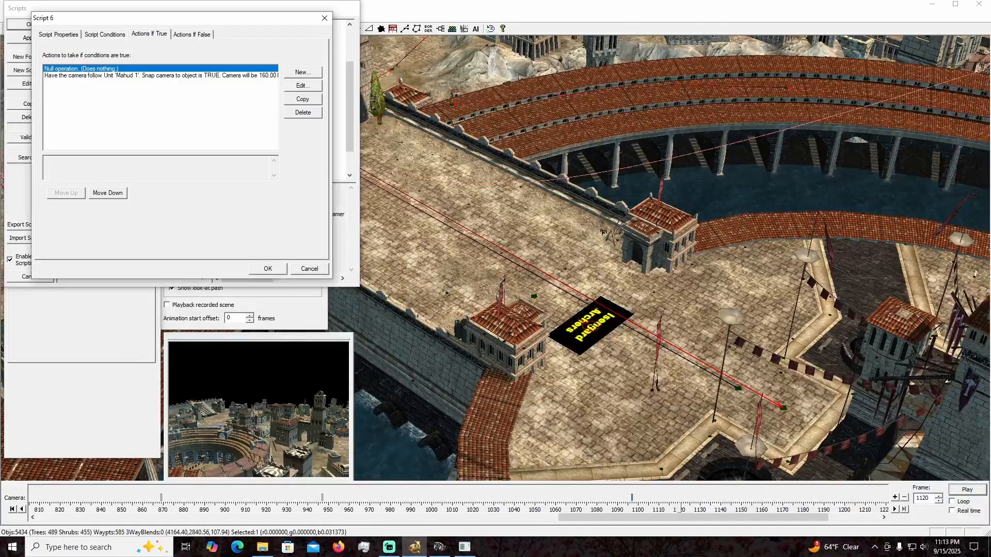
{"action": "double_click", "coordinate": [155, 75]}
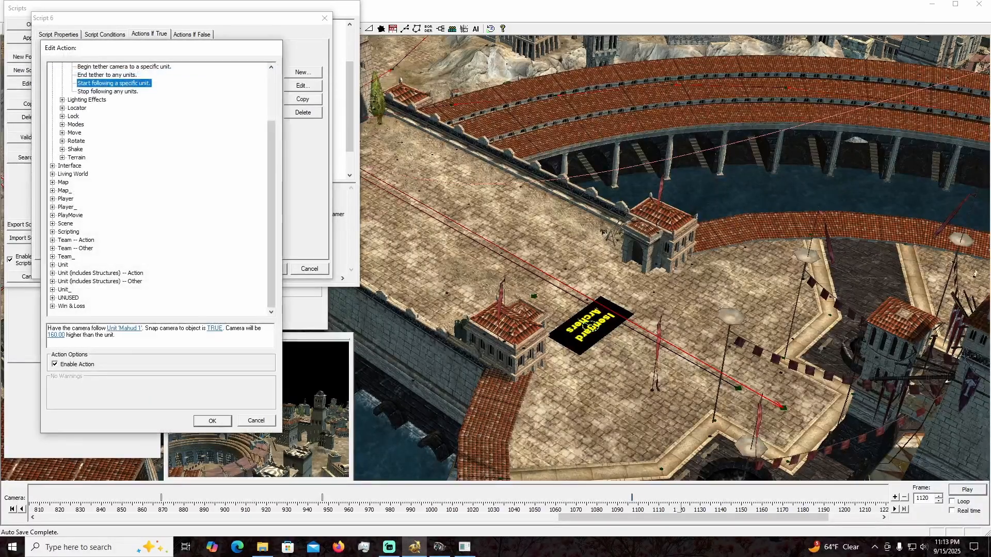
{"action": "scroll", "coordinate": [161, 188], "scroll_direction": "up", "scroll_amount": 3}
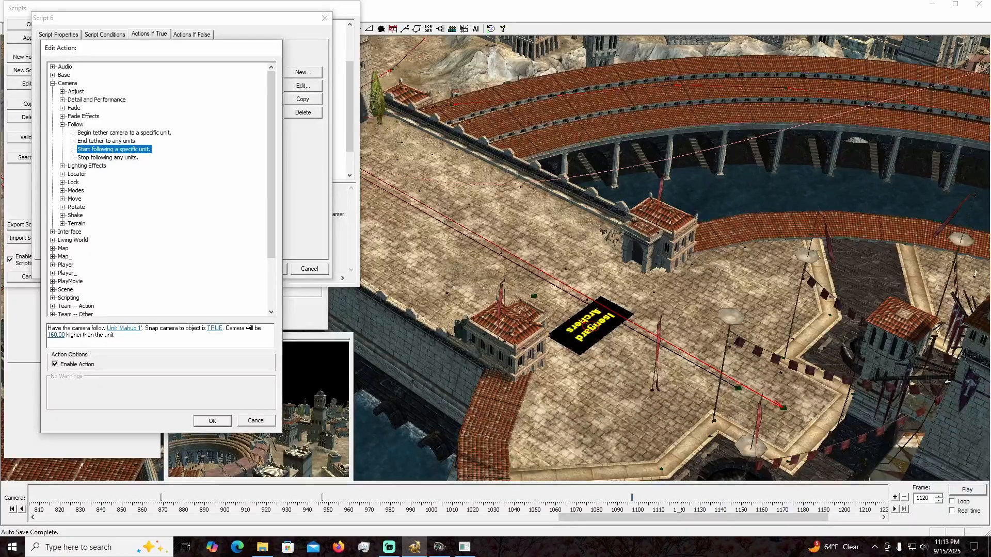
Check the snap-camera-to-object choices of the follow action and confirm the parameter as True.
{"action": "left_click", "coordinate": [214, 328]}
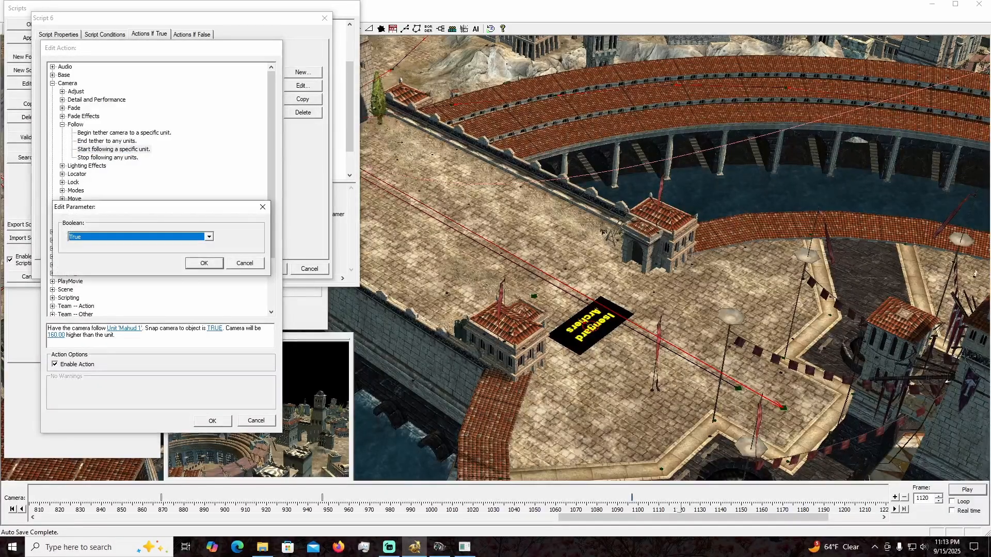
{"action": "left_click", "coordinate": [209, 237]}
{"action": "left_click", "coordinate": [134, 253]}
{"action": "left_click", "coordinate": [205, 263]}
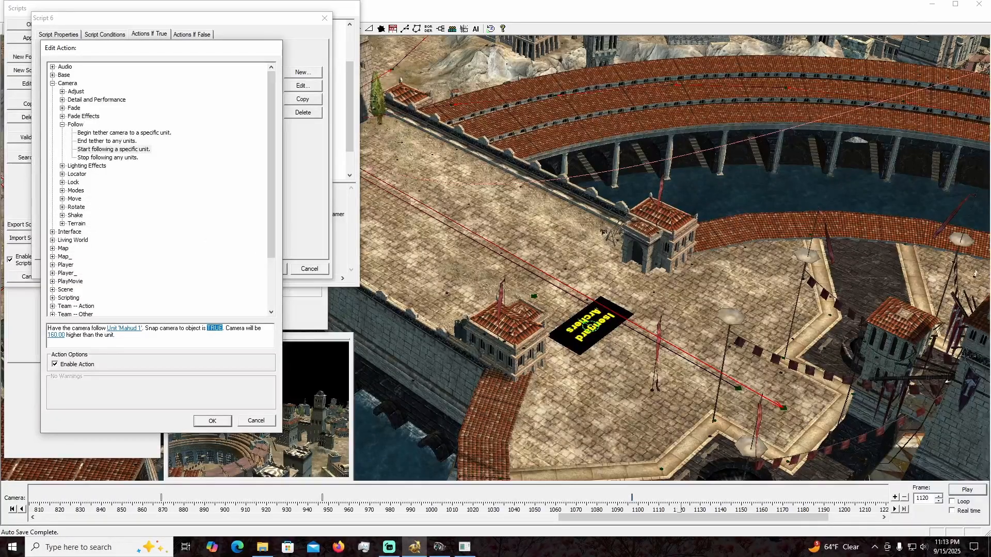
Set the follow camera's height above the unit to 250 and confirm the action and Script 6.
{"action": "key", "text": "Tab"}
{"action": "key", "text": "Return"}
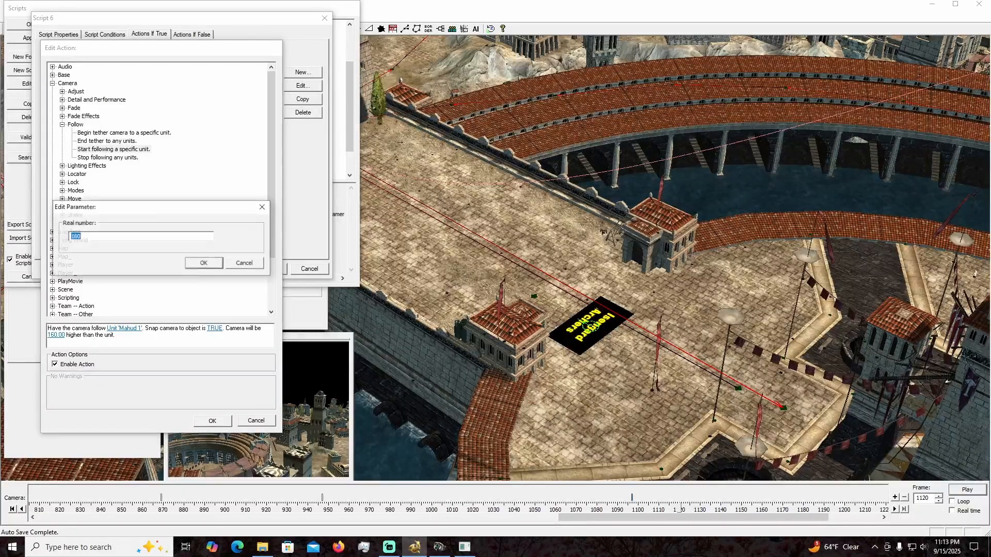
{"action": "key", "text": "Right"}
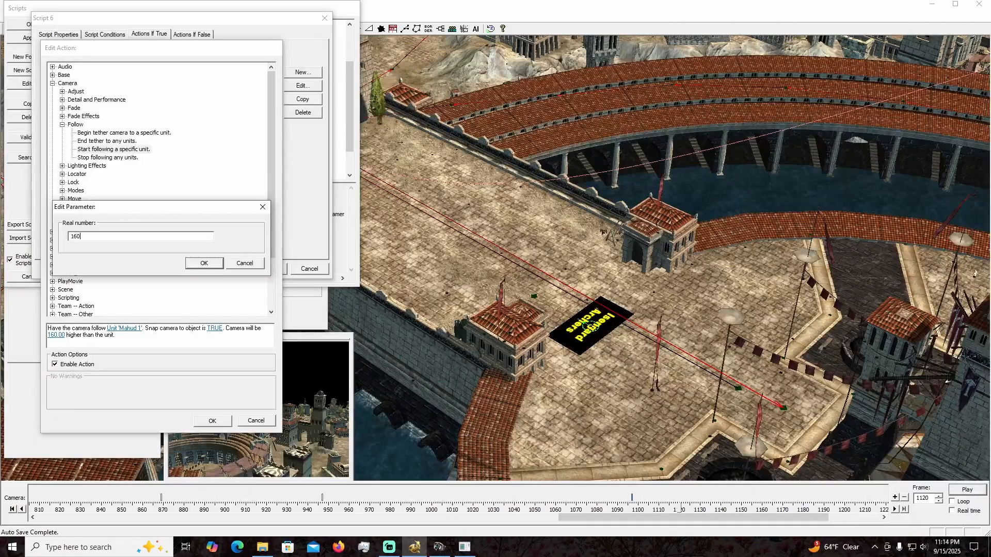
{"action": "key", "text": "BackSpace"}
{"action": "key", "text": "BackSpace"}
{"action": "key", "text": "BackSpace"}
{"action": "type", "text": "250"}
{"action": "key", "text": "Return"}
{"action": "key", "text": "Return"}
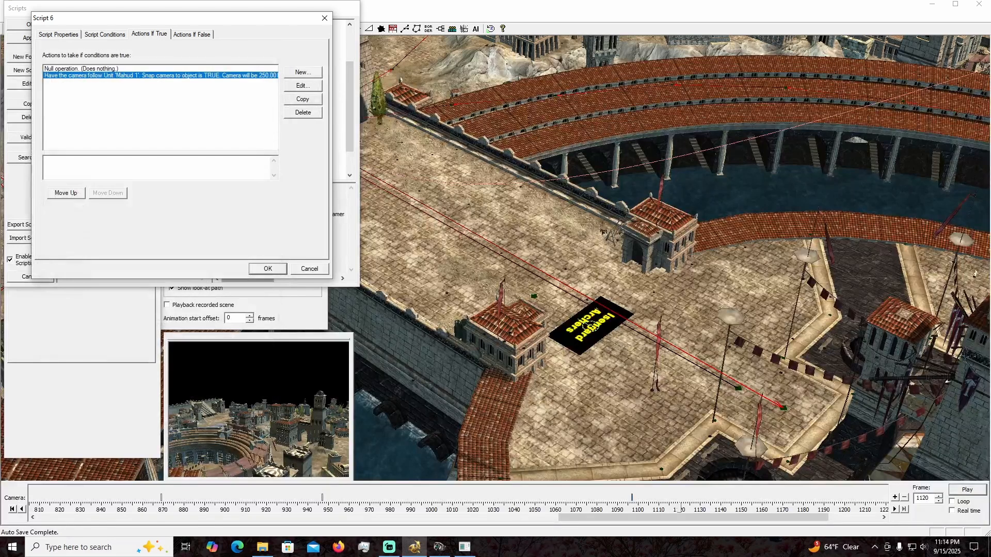
{"action": "key", "text": "Return"}
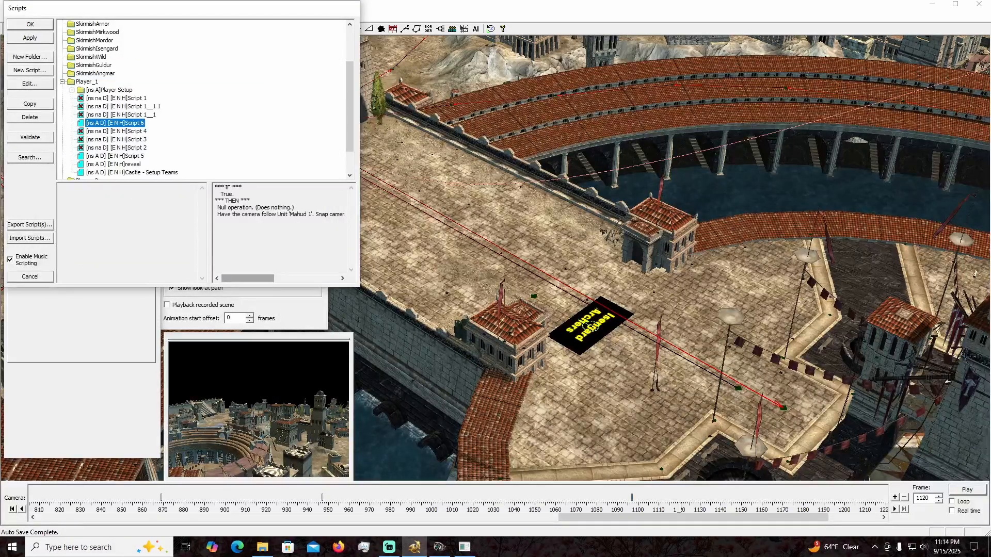
Accept the script changes, switch to the running Lord of the Rings game and restart the match to test the follow camera.
{"action": "key", "text": "Return"}
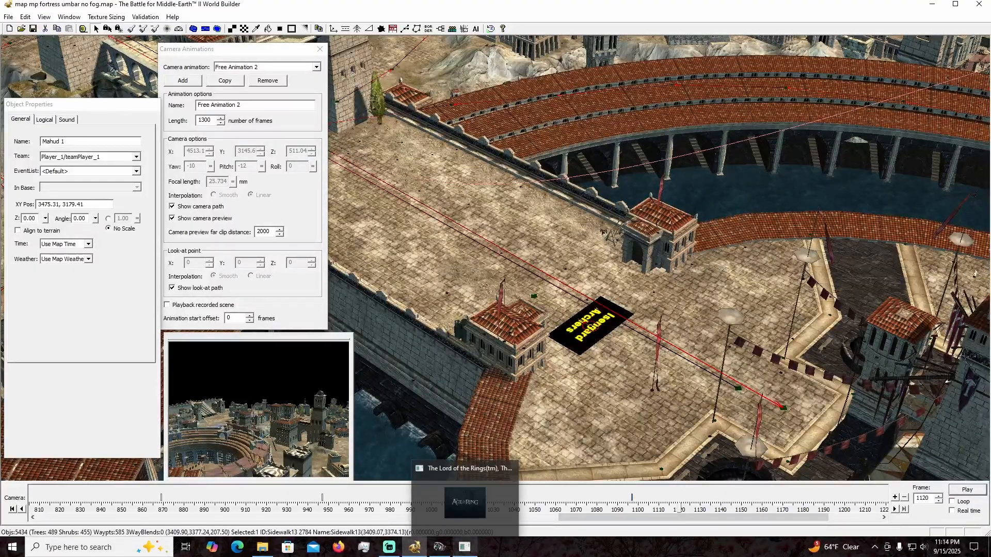
{"action": "left_click", "coordinate": [465, 547]}
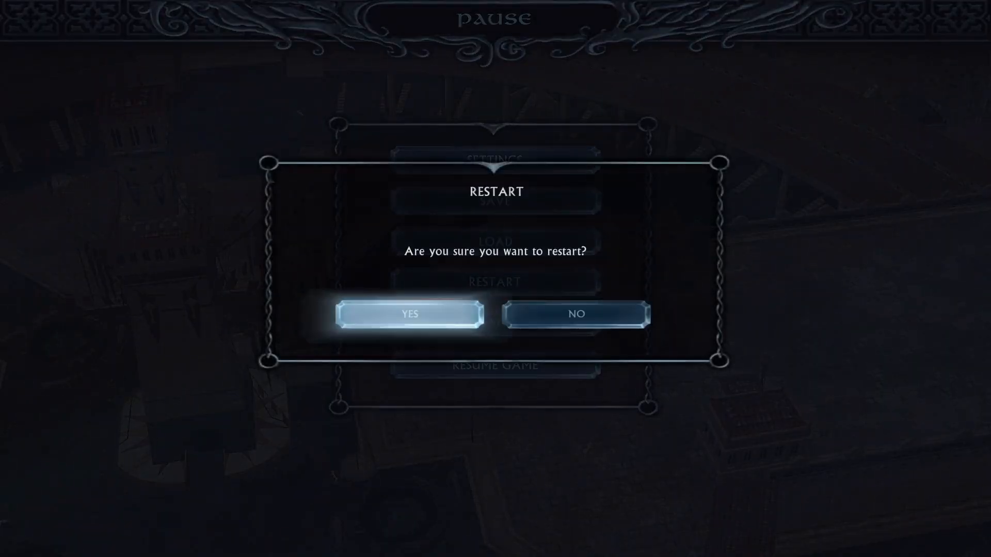
{"action": "left_click", "coordinate": [409, 313]}
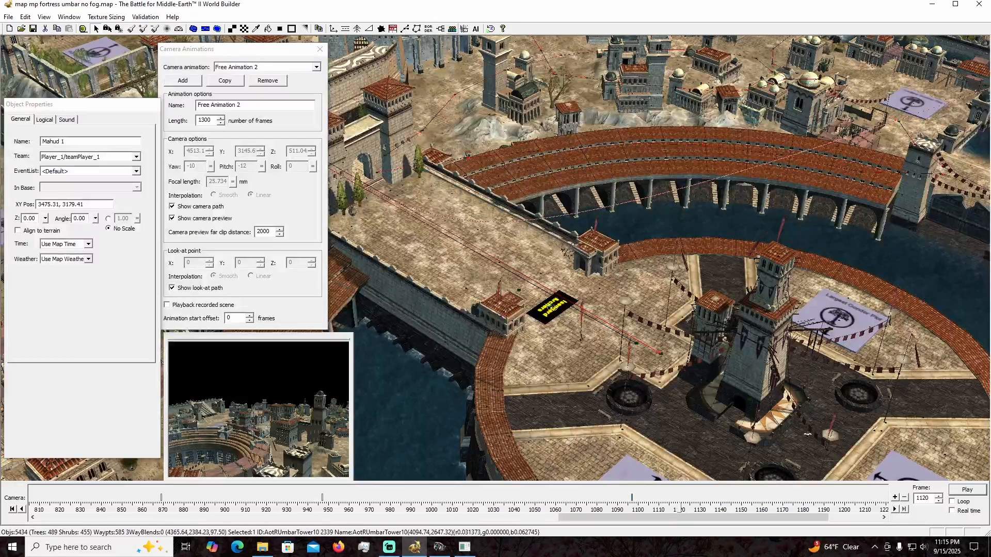
Duplicate the camera-follow action for unit Mahud 1 in Player_1's Script 6 and open the copy for editing.
{"action": "left_click", "coordinate": [440, 28]}
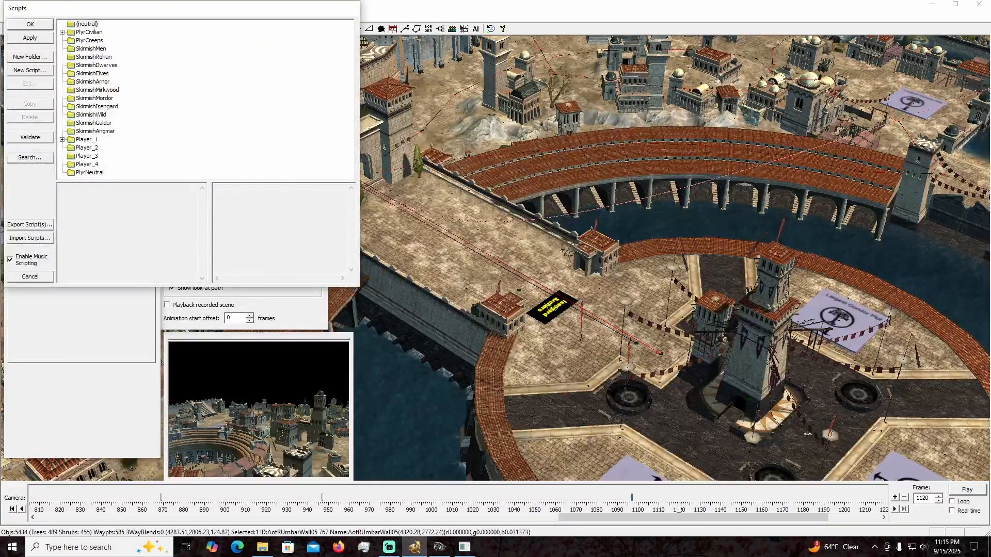
{"action": "left_click", "coordinate": [63, 140]}
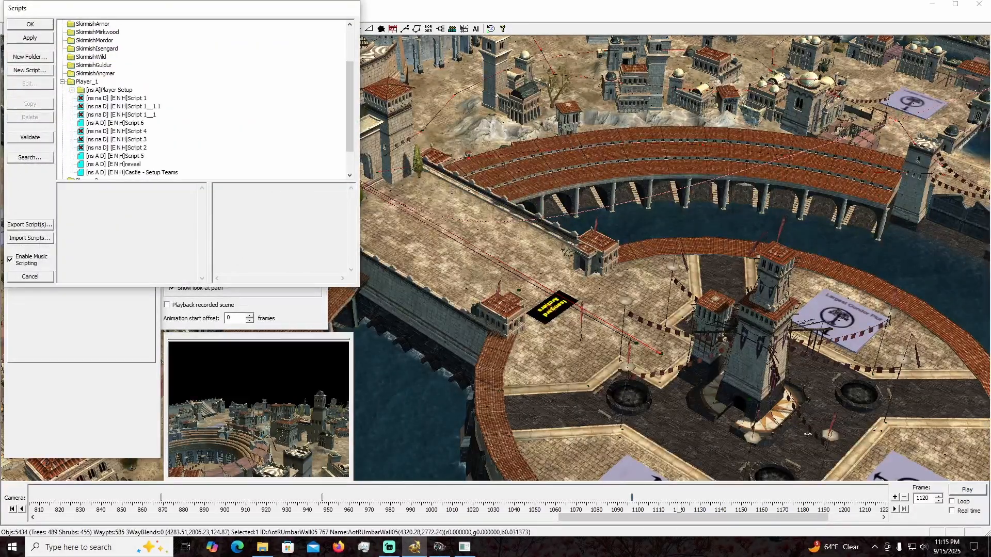
{"action": "double_click", "coordinate": [115, 122]}
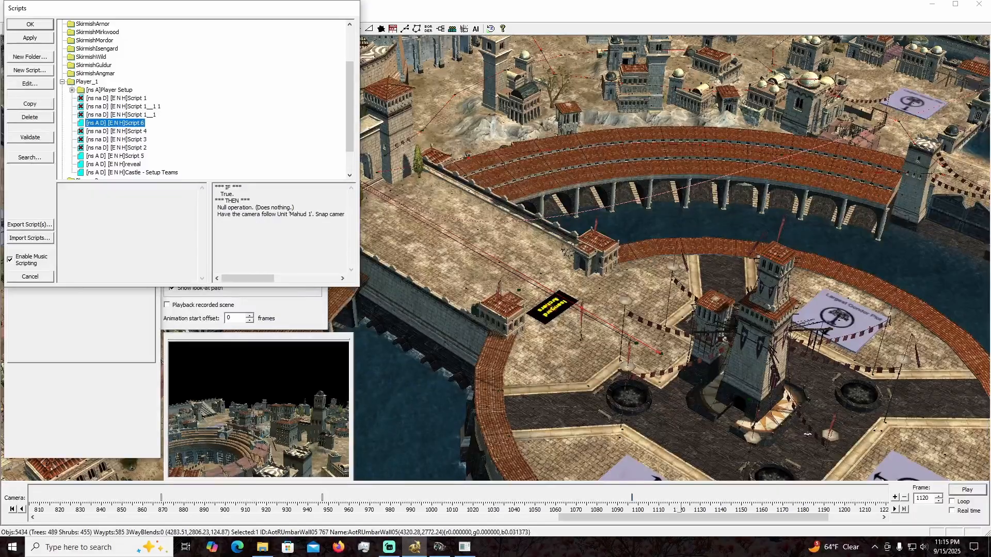
{"action": "left_click", "coordinate": [149, 34]}
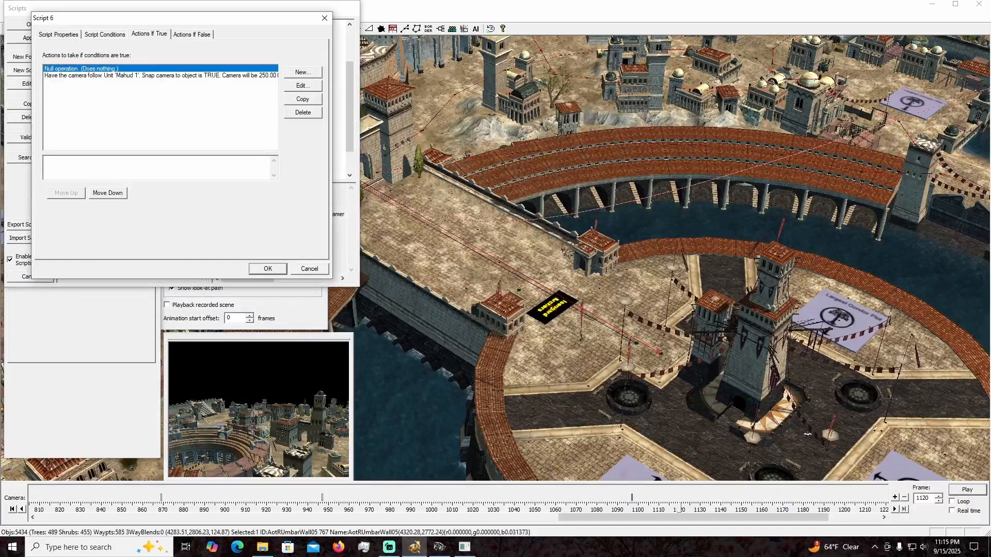
{"action": "left_click", "coordinate": [160, 76]}
{"action": "left_click", "coordinate": [303, 99]}
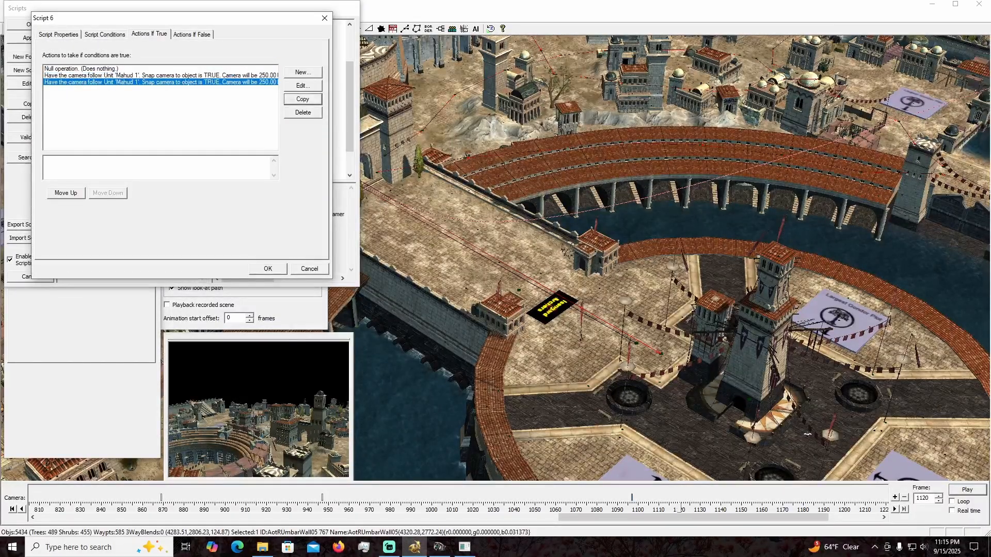
{"action": "double_click", "coordinate": [115, 82]}
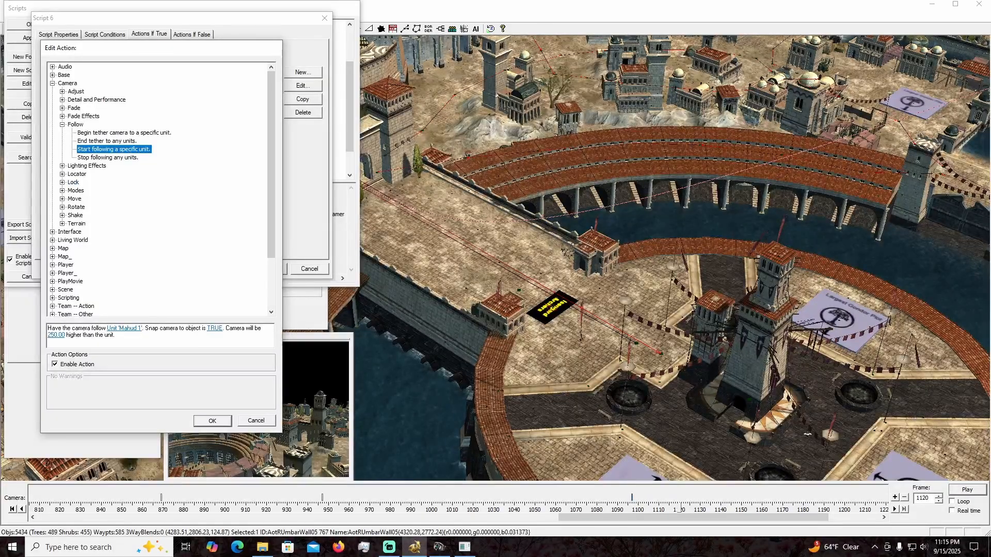
Examine the camera action types for lighting effects, modes, detail and performance, adjust, fade and fade effects.
{"action": "left_click", "coordinate": [62, 166]}
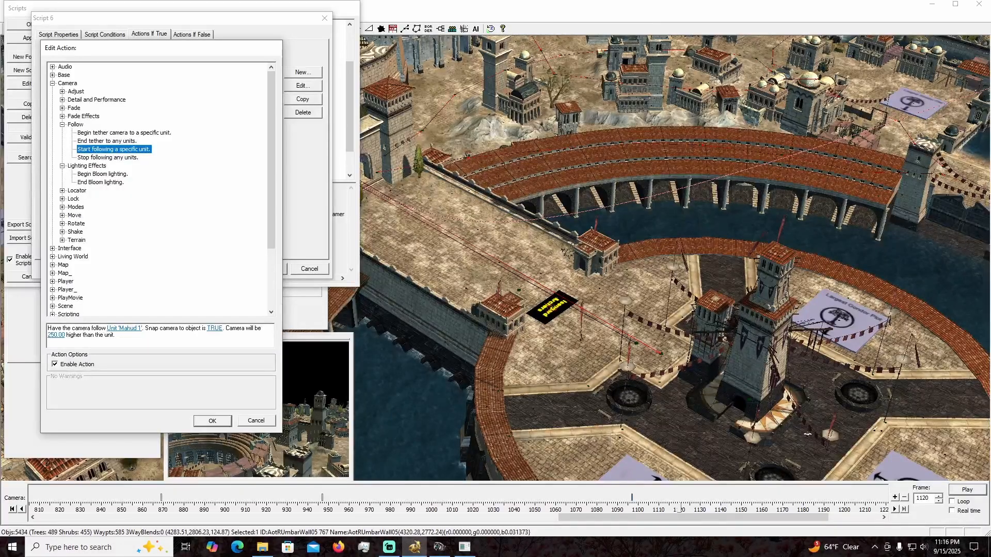
{"action": "left_click", "coordinate": [63, 207]}
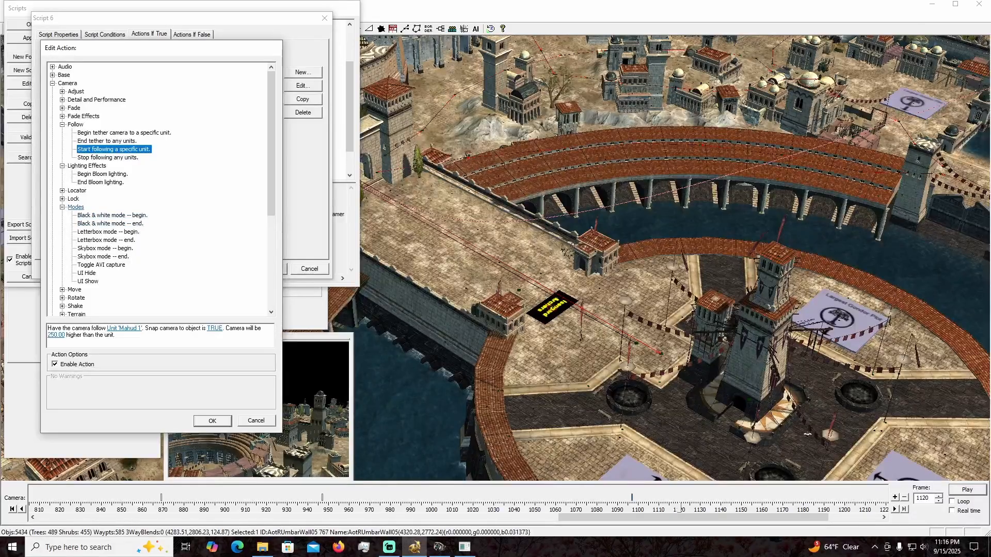
{"action": "left_click", "coordinate": [63, 207]}
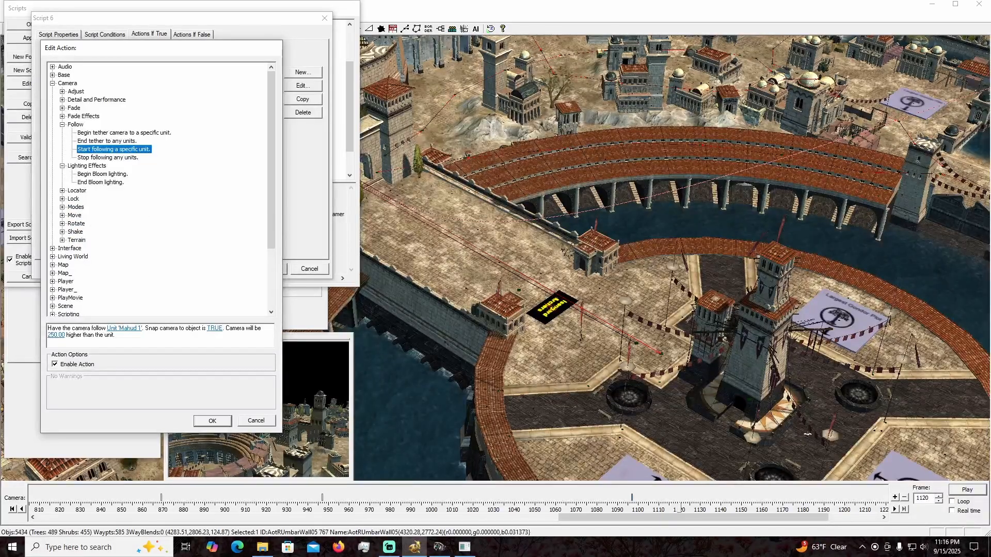
{"action": "left_click", "coordinate": [62, 100]}
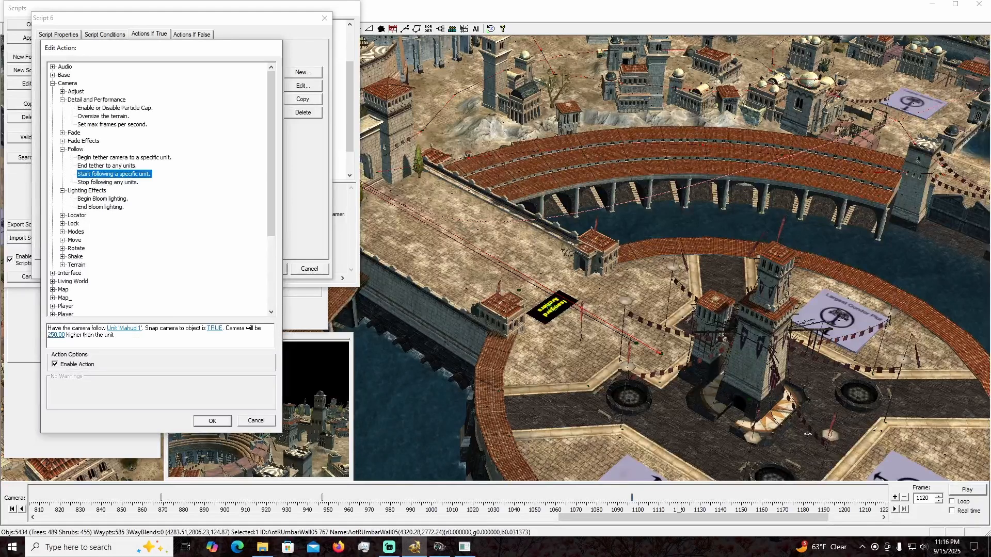
{"action": "left_click", "coordinate": [63, 99]}
{"action": "left_click", "coordinate": [62, 91]}
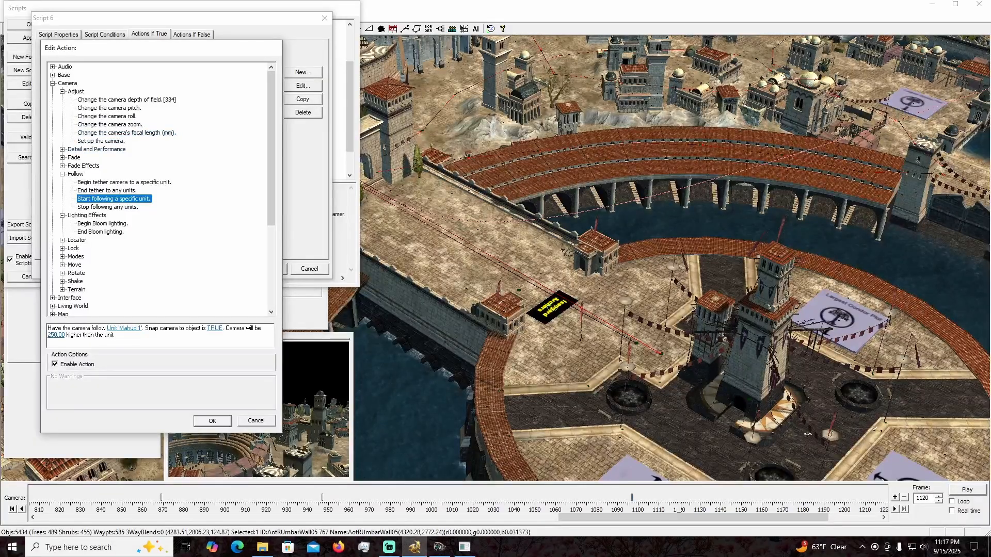
{"action": "left_click", "coordinate": [62, 150]}
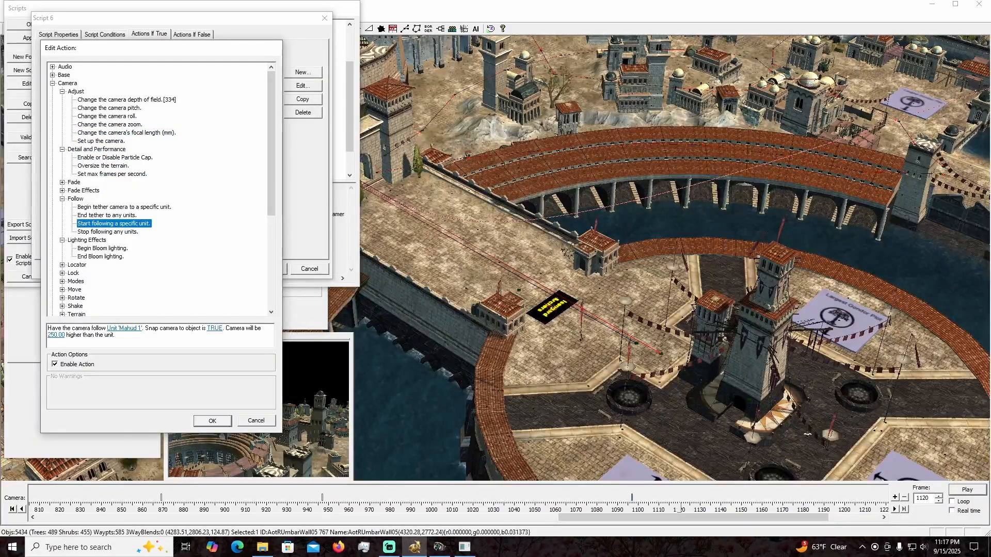
{"action": "left_click", "coordinate": [62, 150]}
{"action": "left_click", "coordinate": [62, 157]}
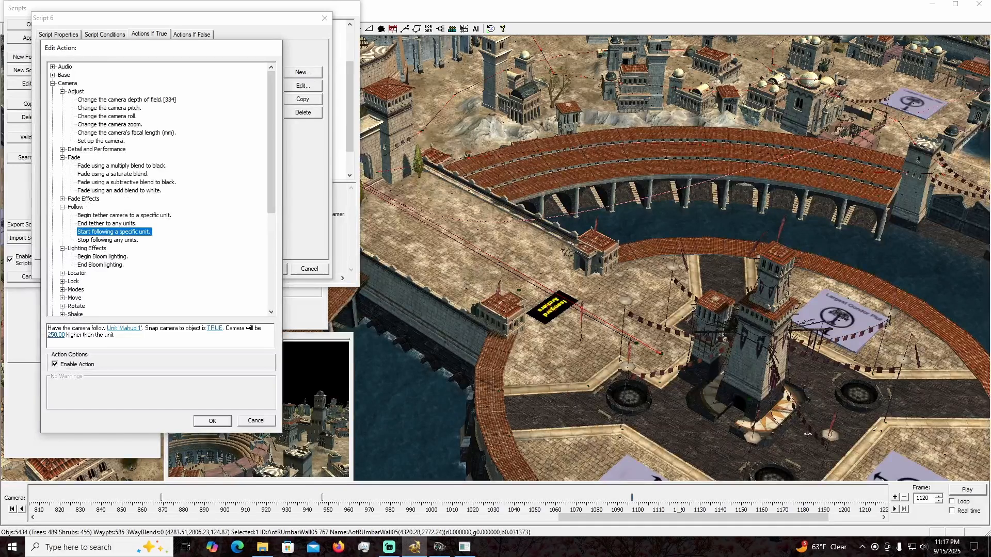
{"action": "left_click", "coordinate": [62, 157]}
{"action": "left_click", "coordinate": [62, 165]}
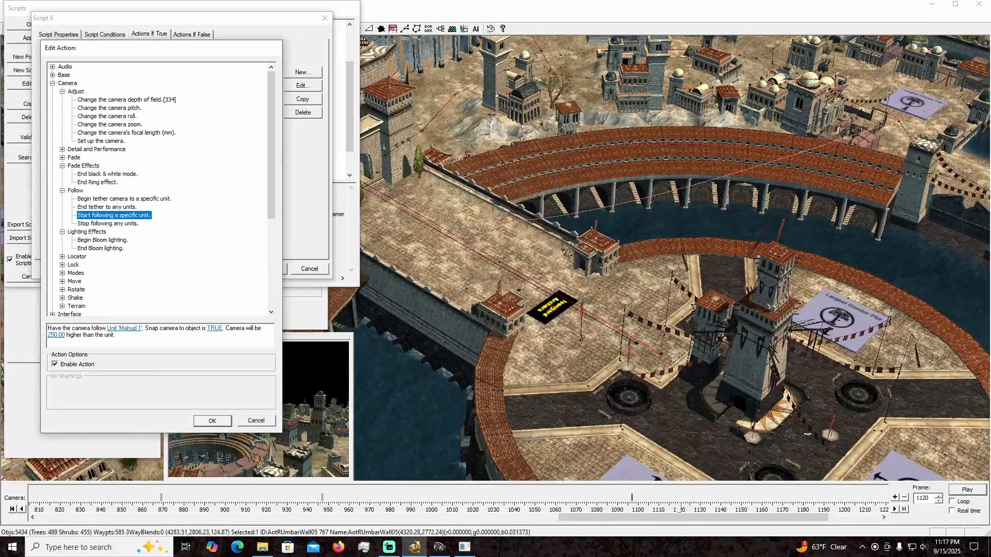
{"action": "left_click", "coordinate": [62, 166]}
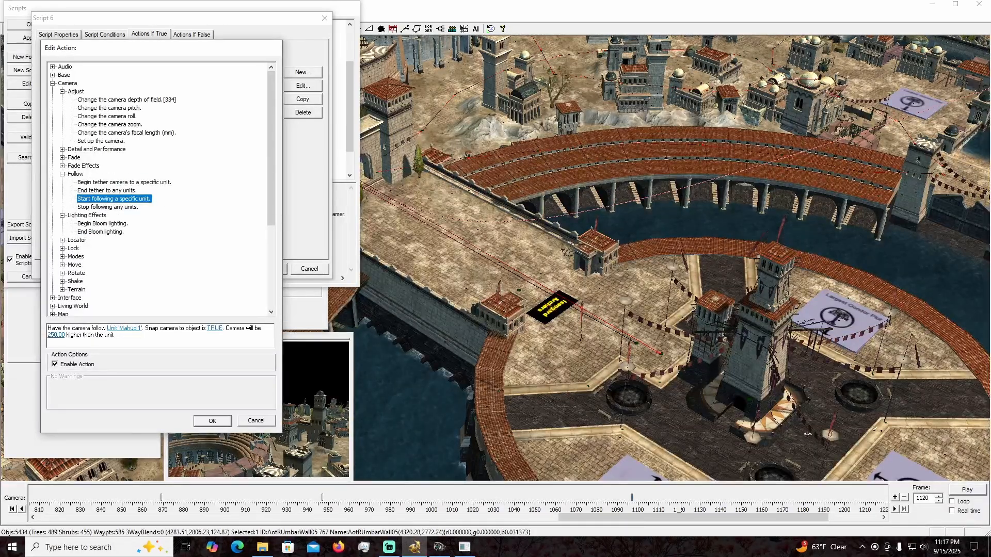
Examine the locator, lock and move camera actions, and compare them with the adjust and follow actions.
{"action": "left_click", "coordinate": [62, 240]}
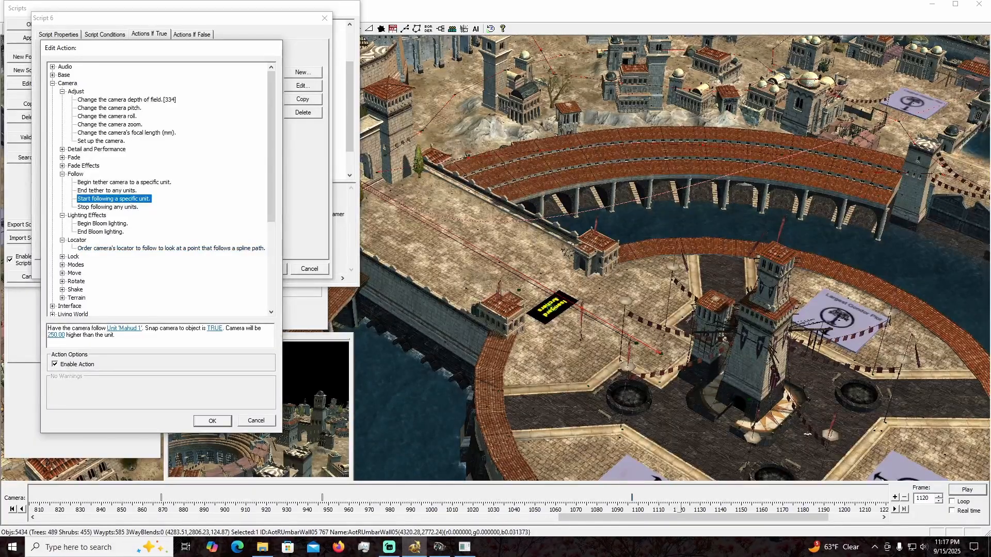
{"action": "left_click", "coordinate": [62, 240]}
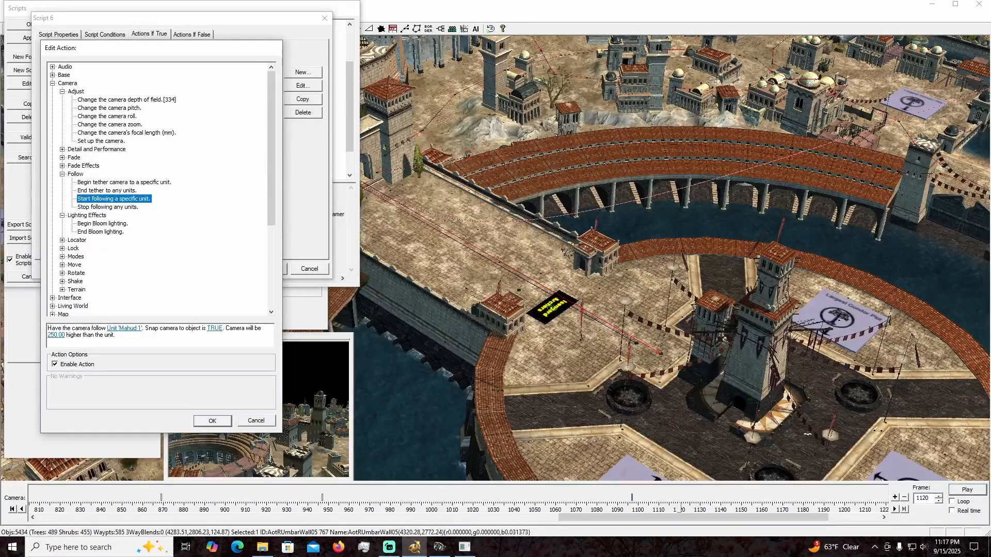
{"action": "left_click", "coordinate": [63, 248]}
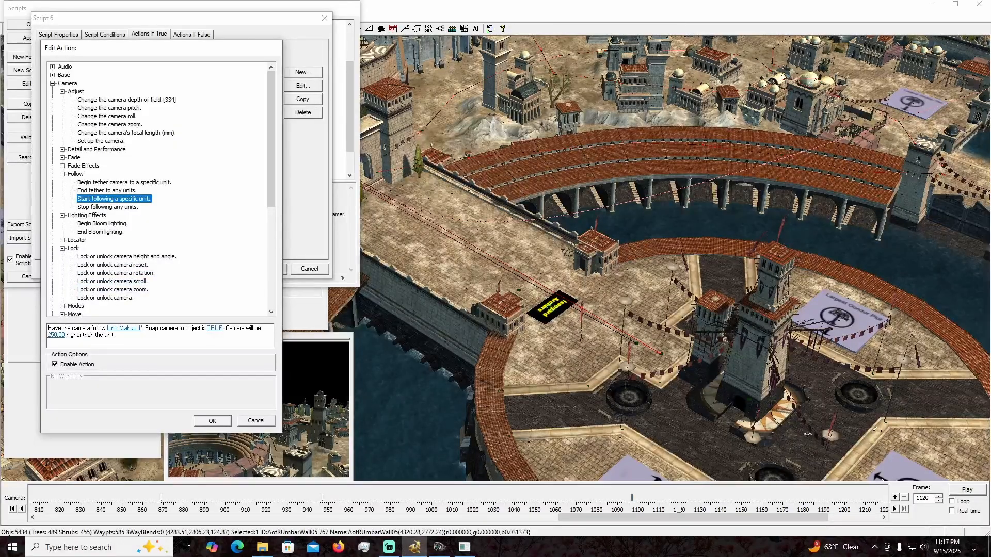
{"action": "left_click", "coordinate": [63, 249]}
{"action": "left_click", "coordinate": [62, 264]}
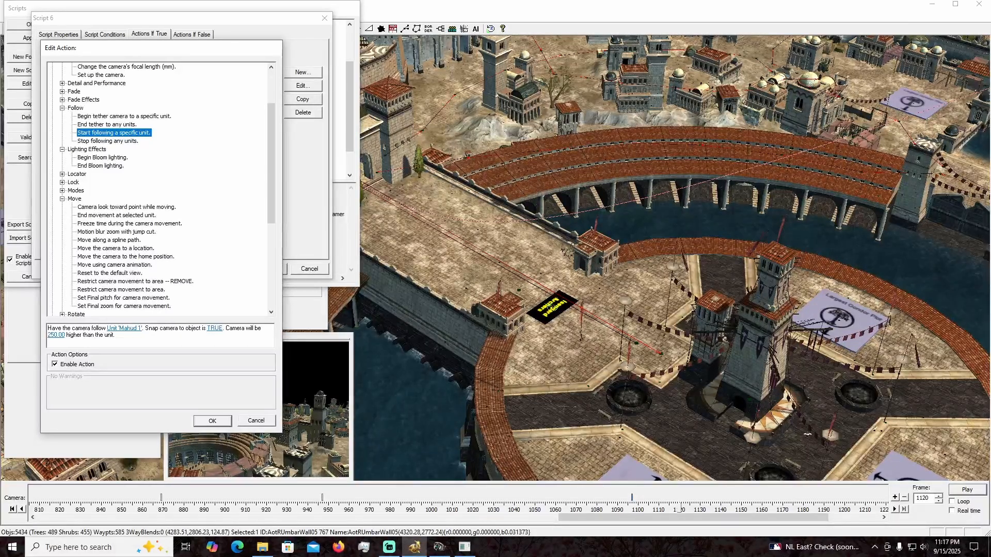
{"action": "left_click", "coordinate": [62, 199]}
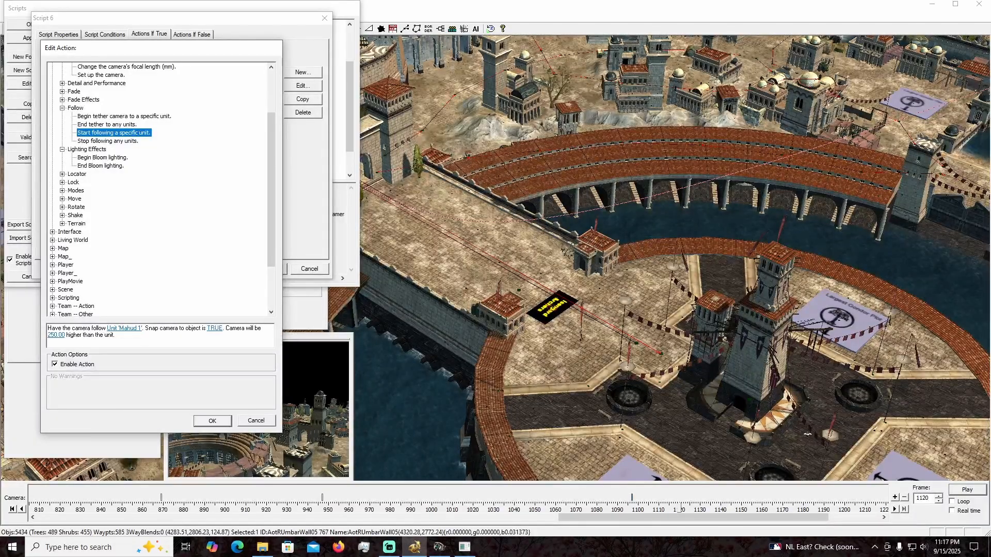
{"action": "scroll", "coordinate": [160, 188], "scroll_direction": "up", "scroll_amount": 2}
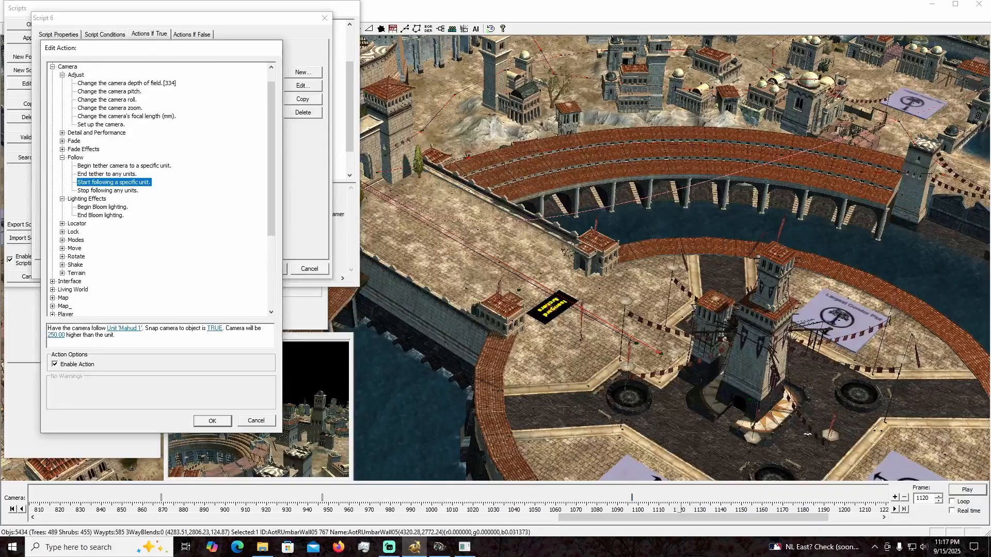
{"action": "scroll", "coordinate": [160, 189], "scroll_direction": "down", "scroll_amount": 2}
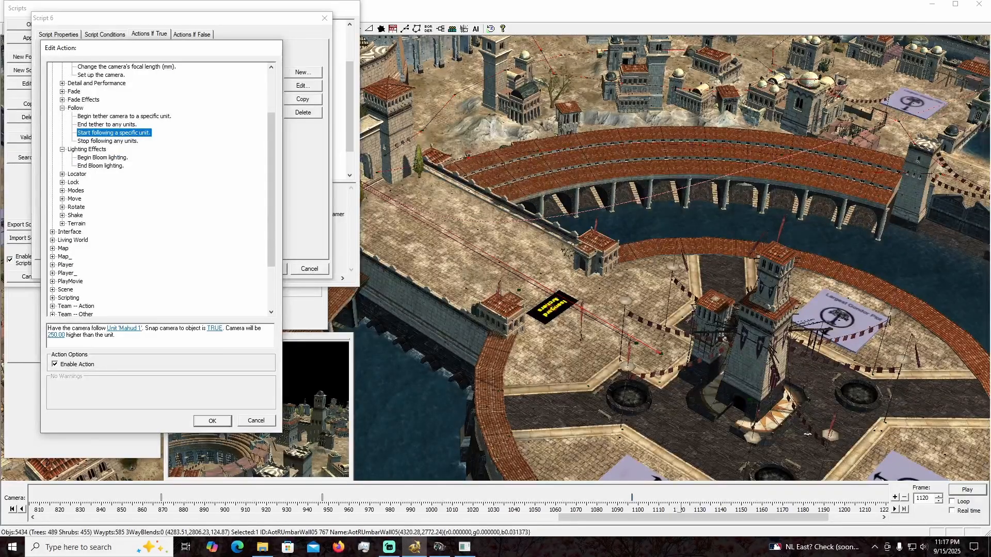
{"action": "scroll", "coordinate": [160, 188], "scroll_direction": "up", "scroll_amount": 2}
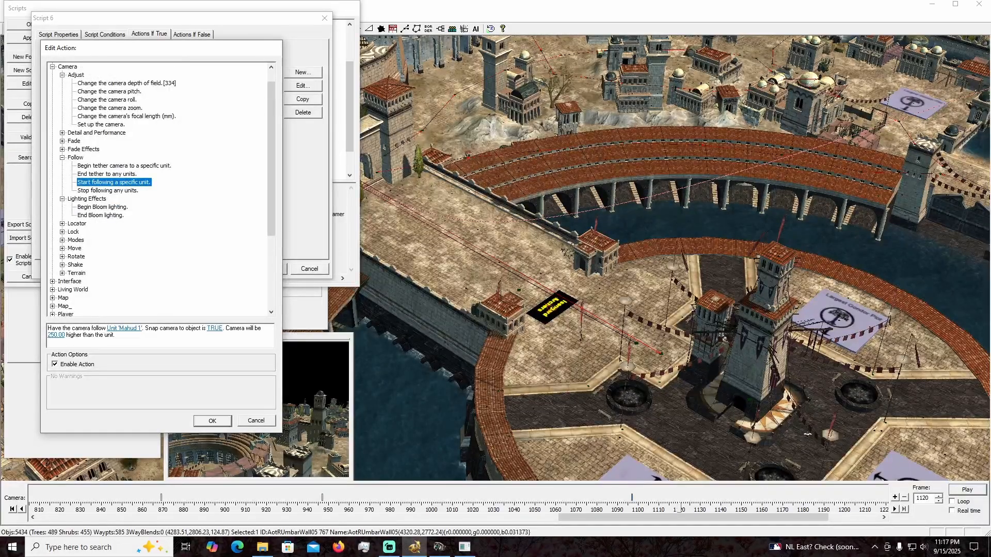
Confirm the duplicated follow action and Script 6, and accept the script changes.
{"action": "key", "text": "Return"}
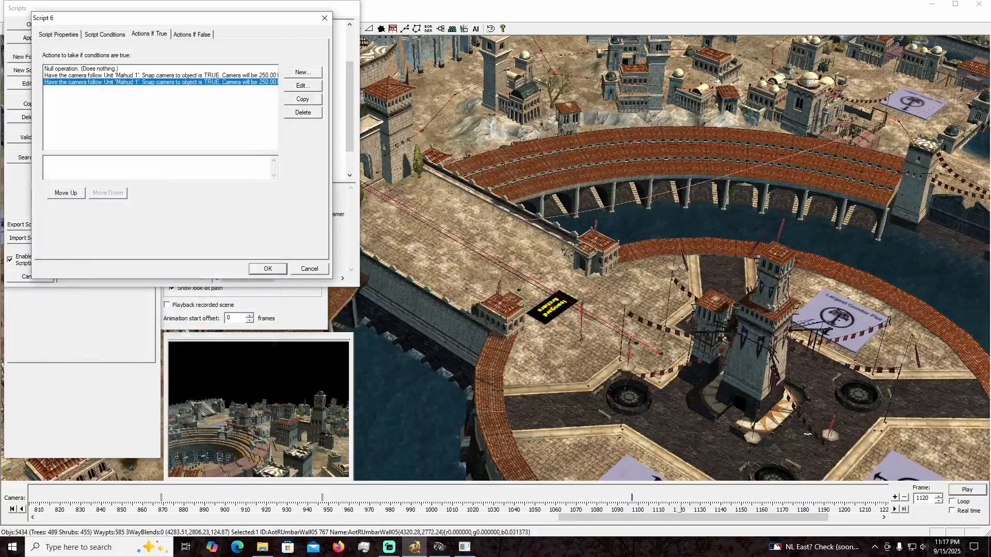
{"action": "key", "text": "Return"}
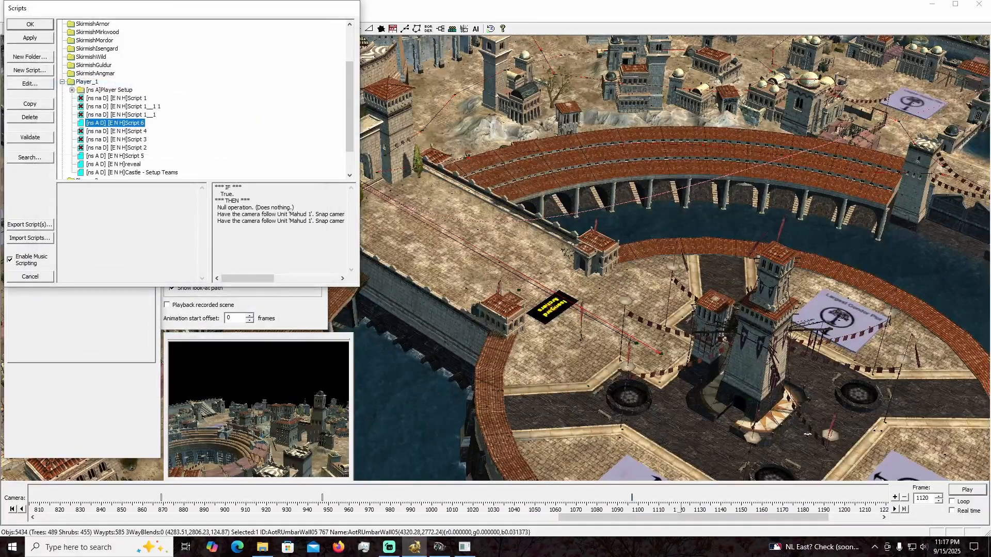
{"action": "key", "text": "Return"}
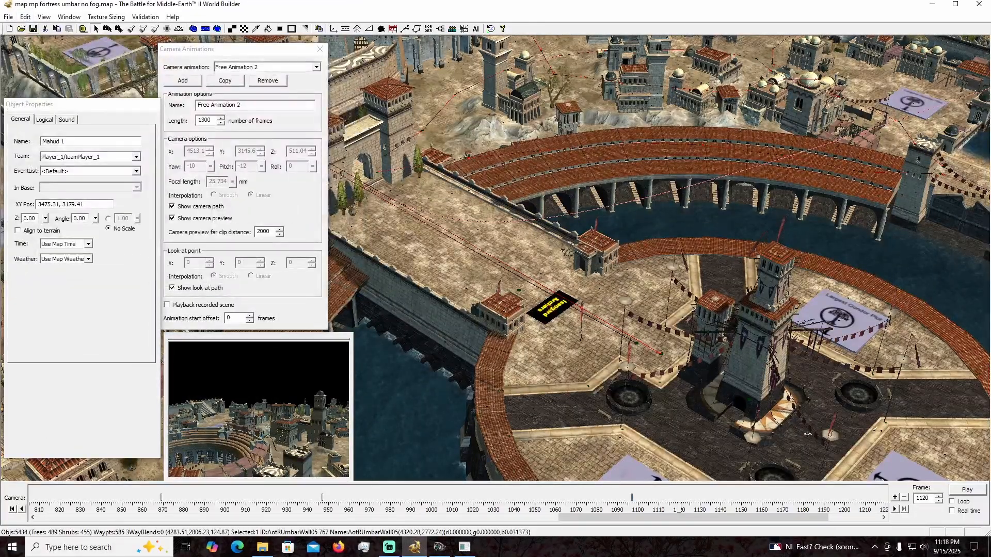
Start a new script under Player_1 and choose the debug action Display message and pause for when its conditions are true.
{"action": "middle_click_drag", "start_coordinate": [599, 304], "coordinate": [720, 299]}
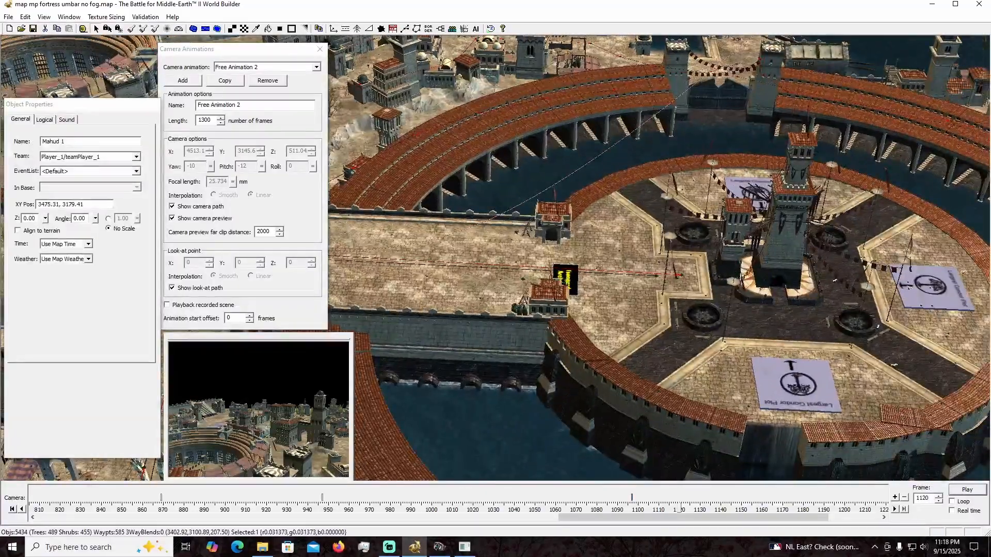
{"action": "right_click_drag", "start_coordinate": [708, 309], "coordinate": [690, 355]}
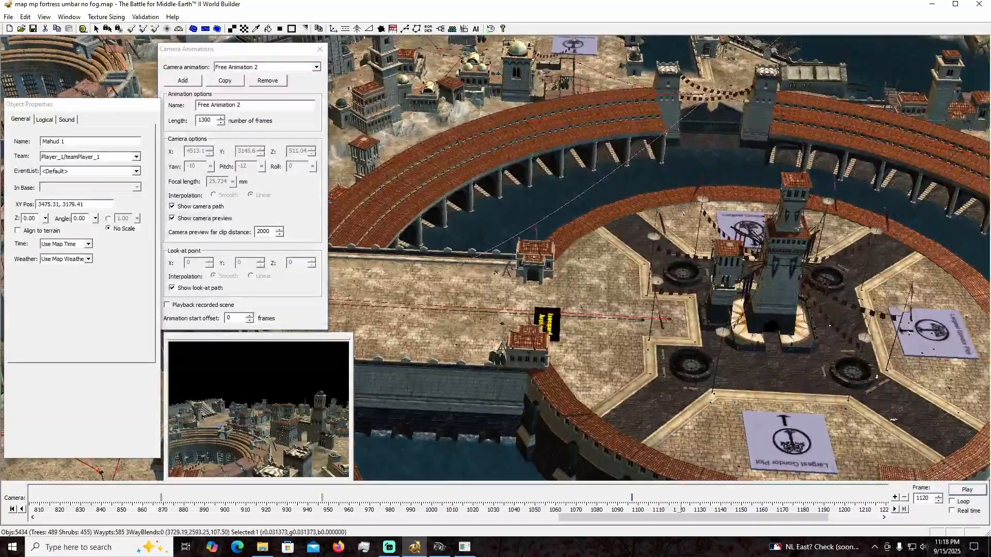
{"action": "left_click", "coordinate": [442, 29]}
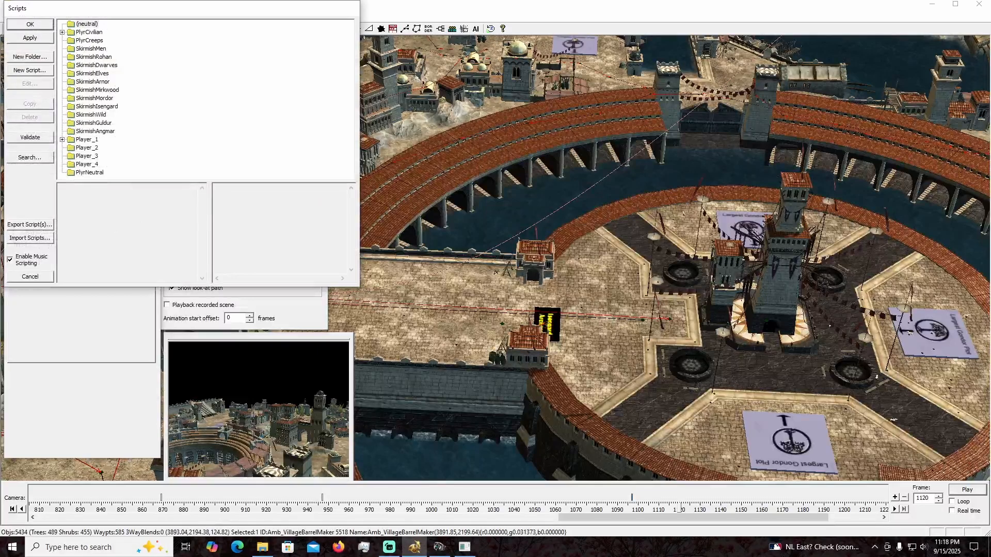
{"action": "left_click", "coordinate": [62, 140]}
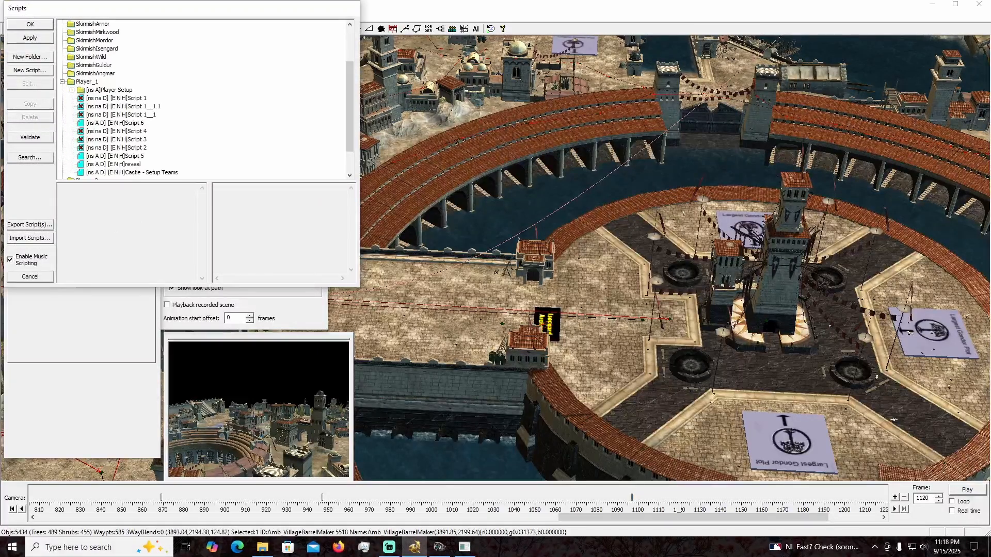
{"action": "left_click", "coordinate": [86, 82]}
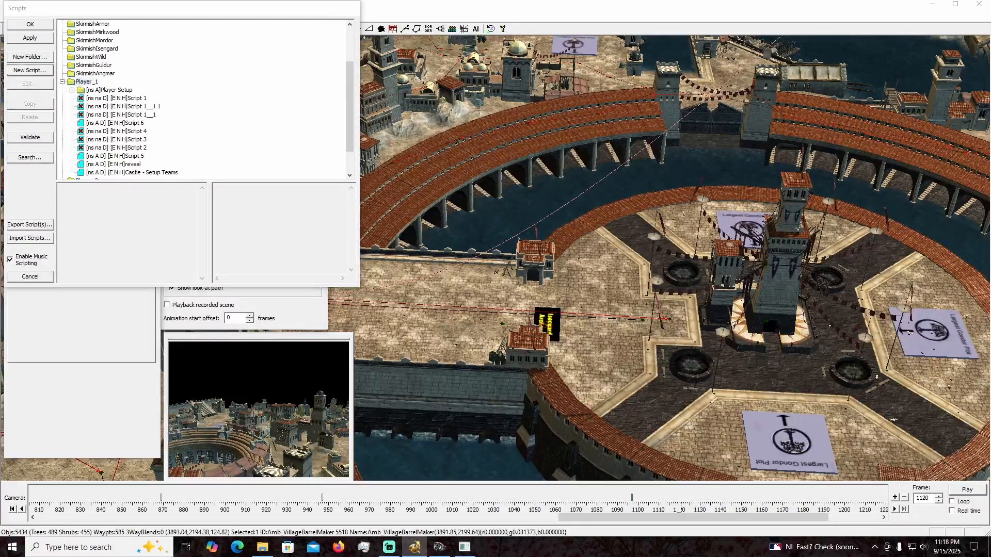
{"action": "left_click", "coordinate": [29, 70]}
{"action": "left_click", "coordinate": [149, 34]}
{"action": "left_click", "coordinate": [302, 72]}
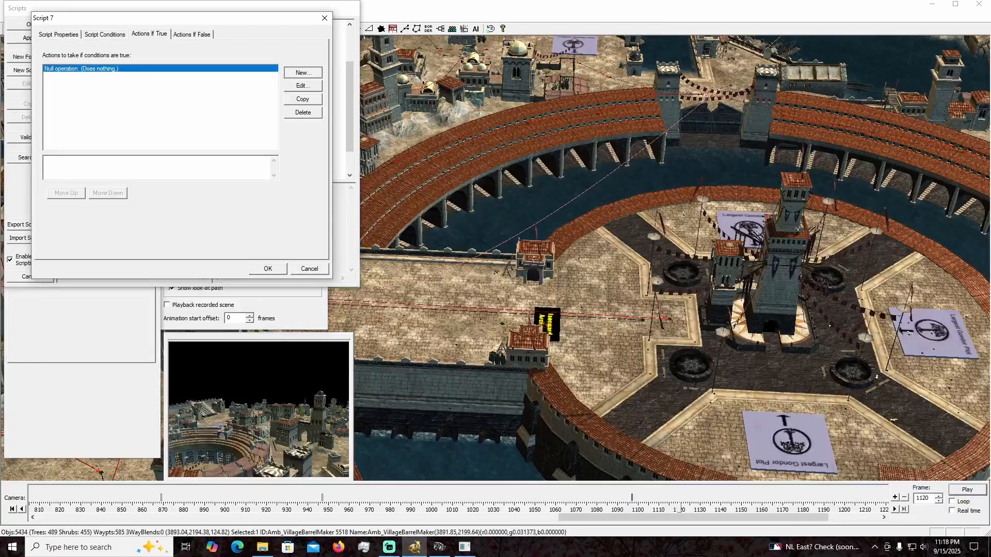
{"action": "left_click", "coordinate": [112, 199]}
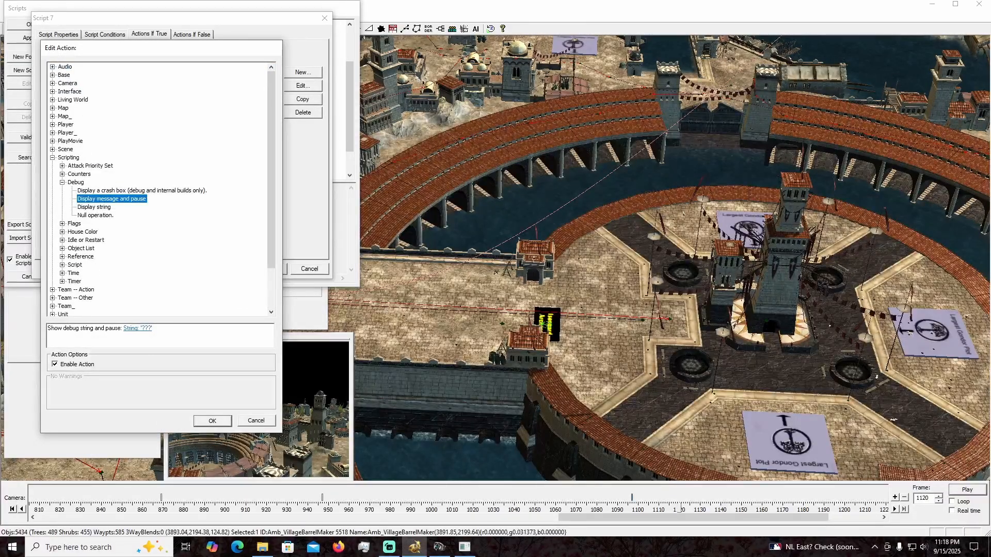
Examine the audio action categories and the All Sounds actions, discard the new action and script, and close the script list.
{"action": "left_click", "coordinate": [52, 66]}
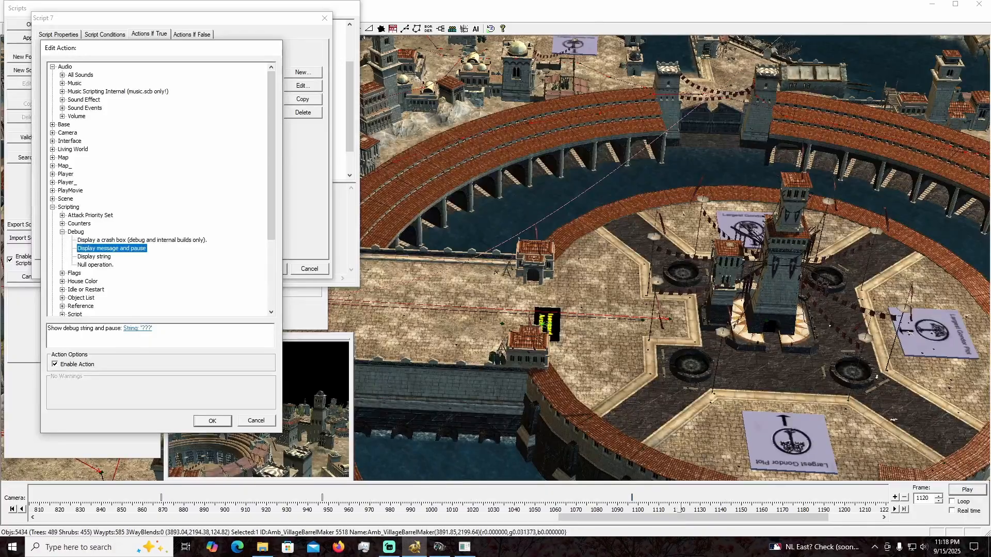
{"action": "left_click", "coordinate": [62, 75]}
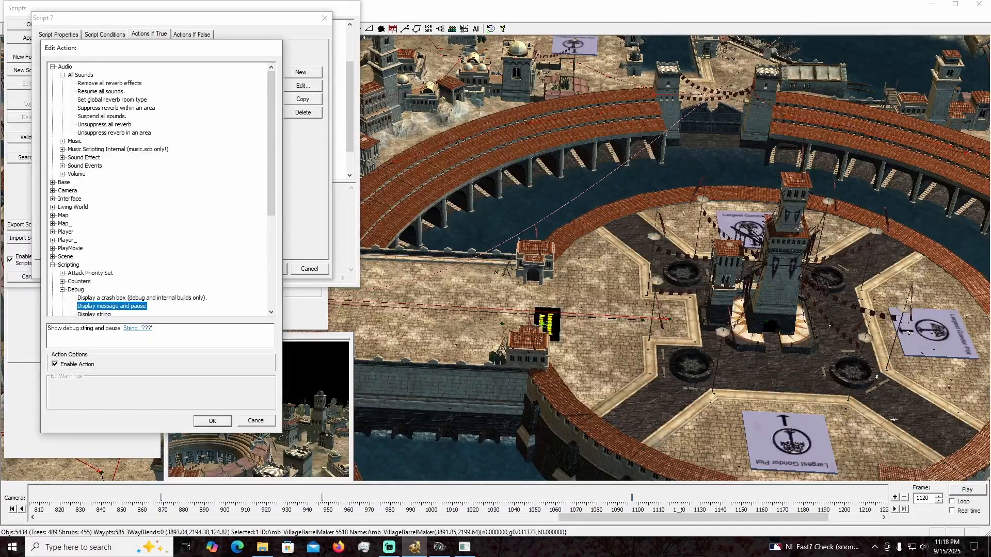
{"action": "left_click", "coordinate": [62, 75]}
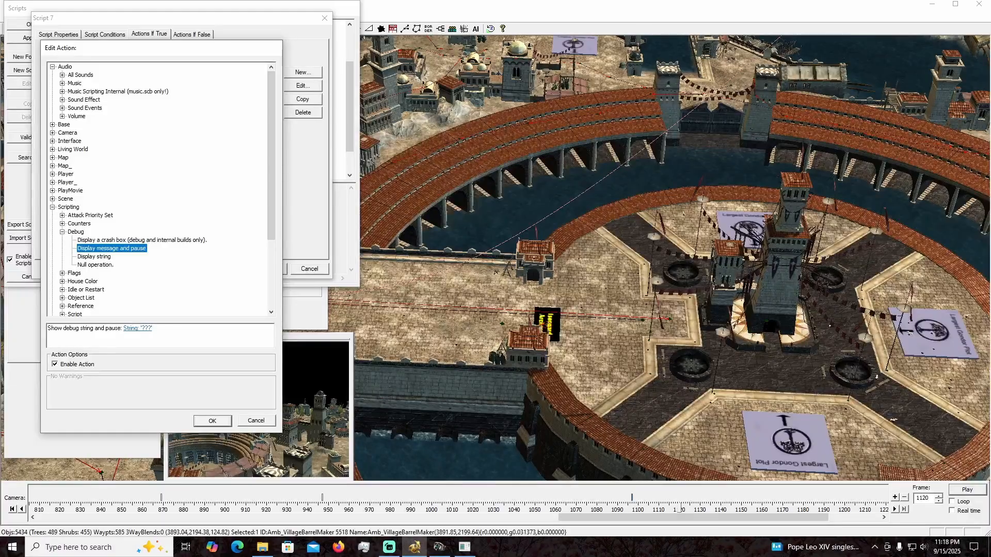
{"action": "key", "text": "Escape"}
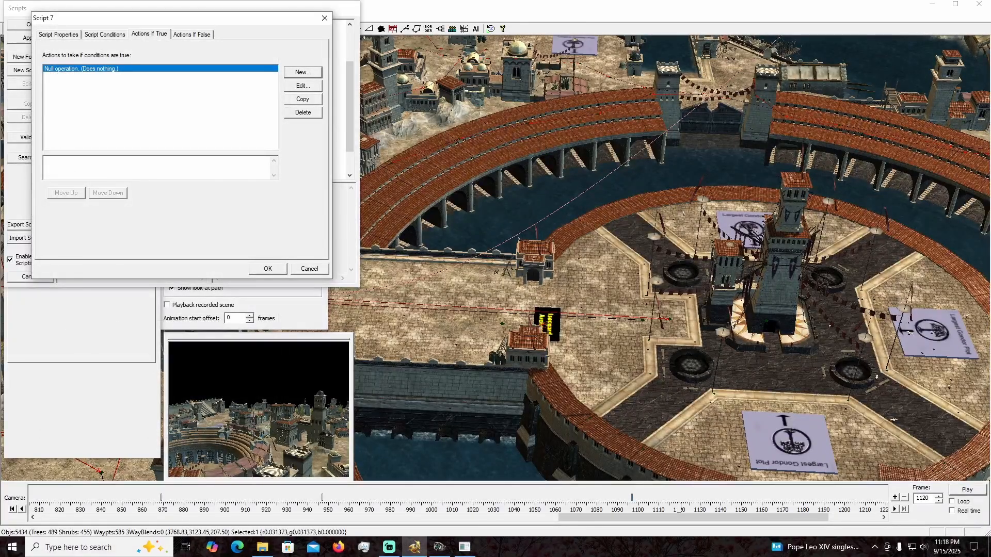
{"action": "left_click", "coordinate": [310, 269]}
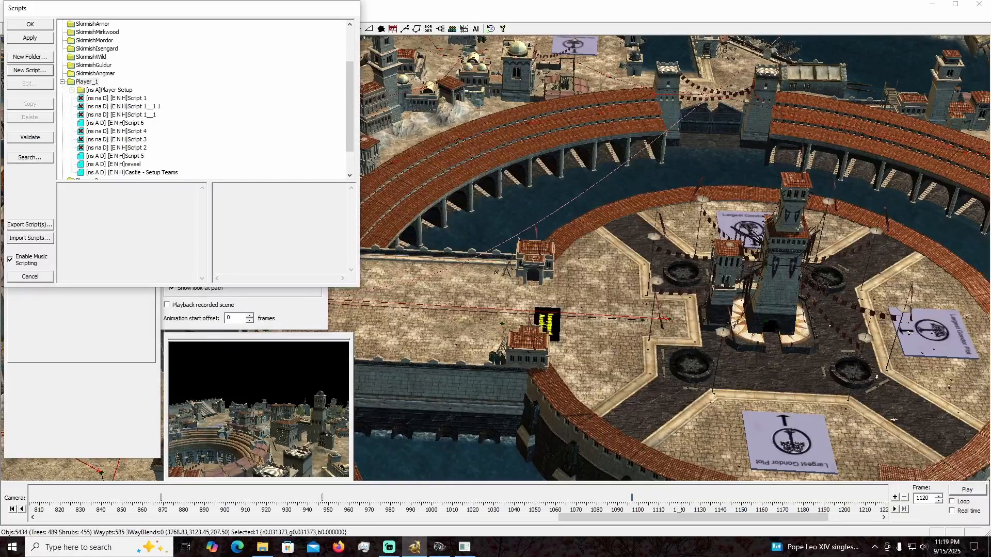
{"action": "key", "text": "Return"}
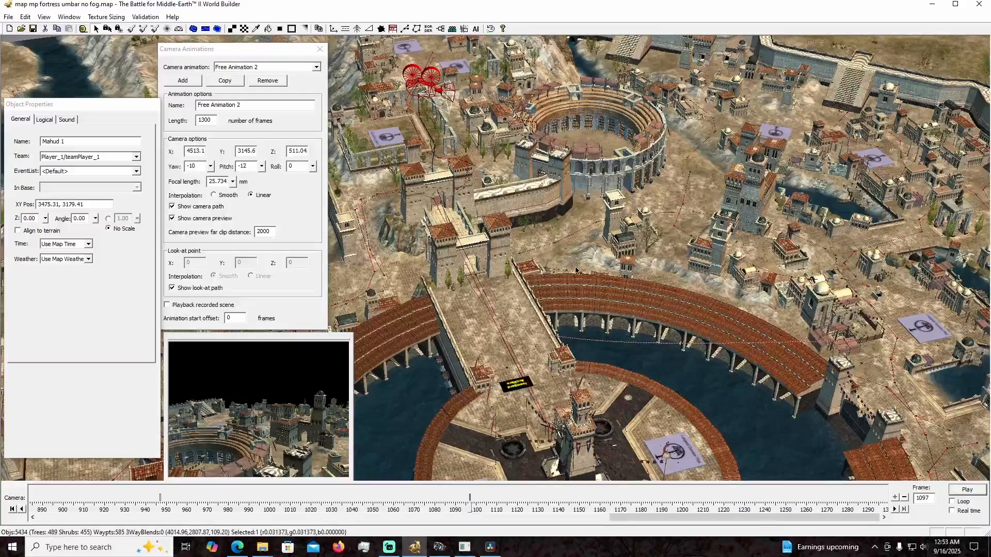
Open the camera animations editor.
{"action": "left_click", "coordinate": [24, 16]}
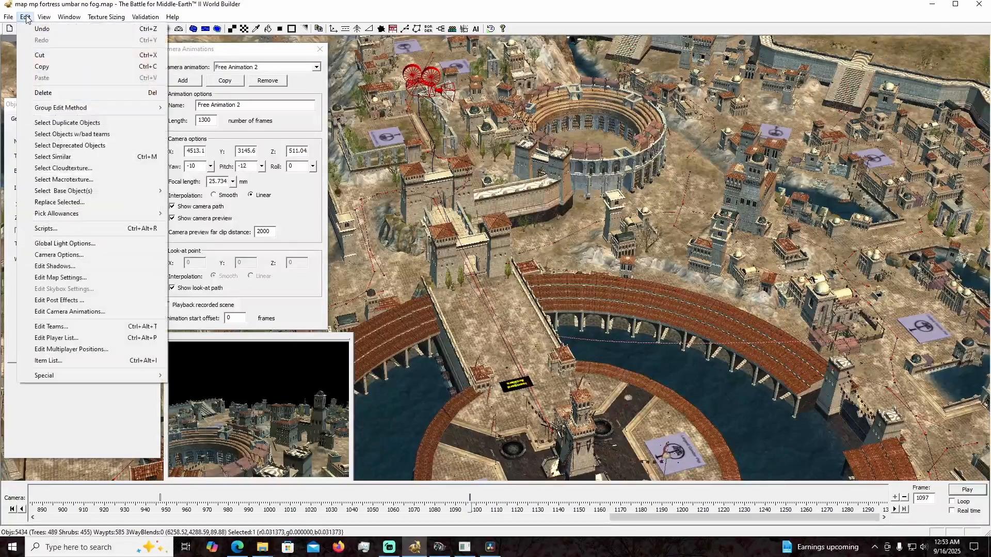
{"action": "left_click", "coordinate": [73, 312]}
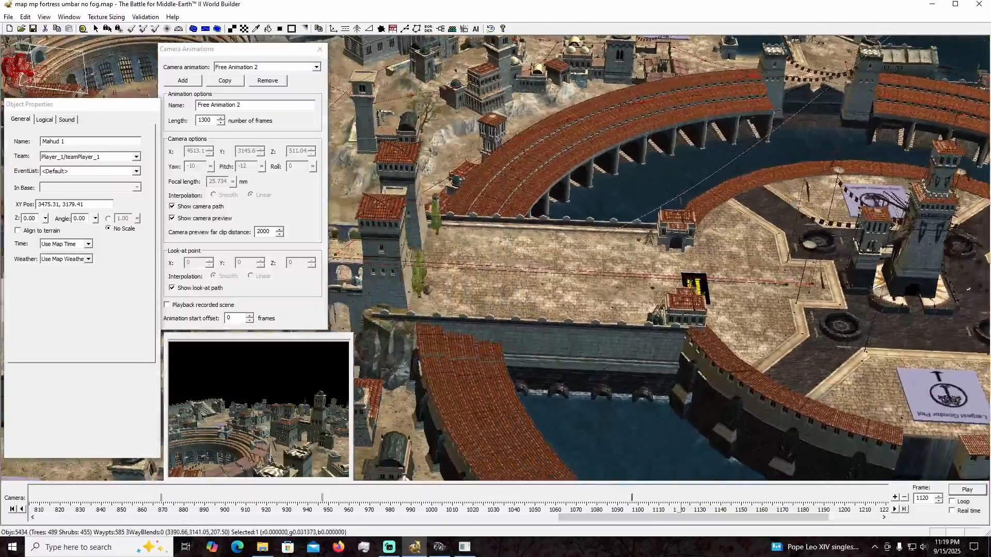
{"action": "right_click_drag", "start_coordinate": [748, 276], "coordinate": [886, 385]}
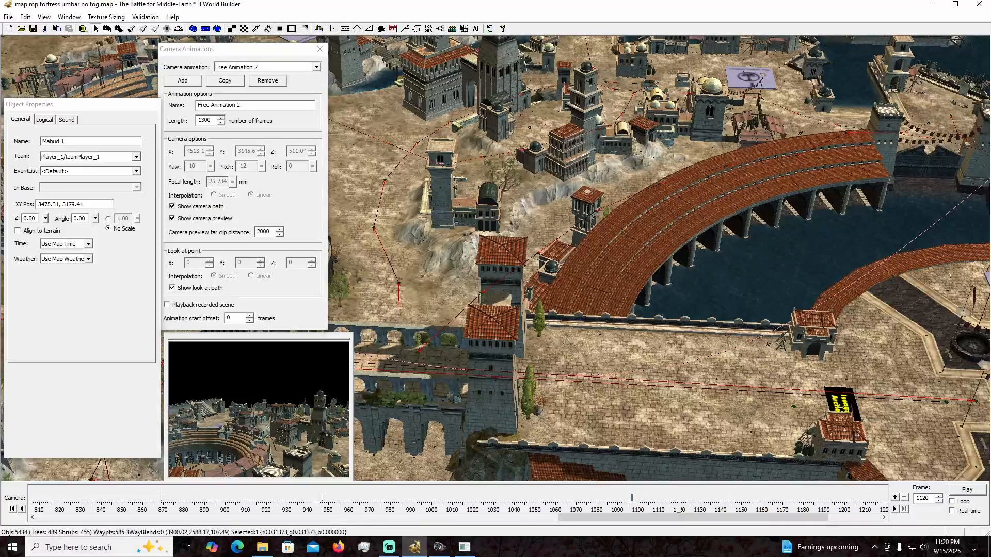
{"action": "right_click_drag", "start_coordinate": [609, 258], "coordinate": [663, 320]}
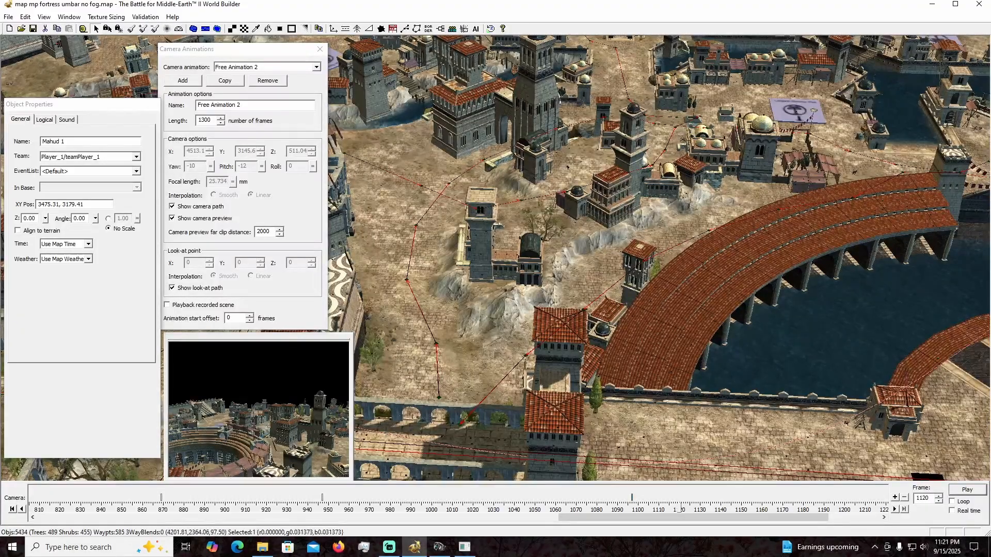
{"action": "right_click_drag", "start_coordinate": [594, 248], "coordinate": [652, 323]}
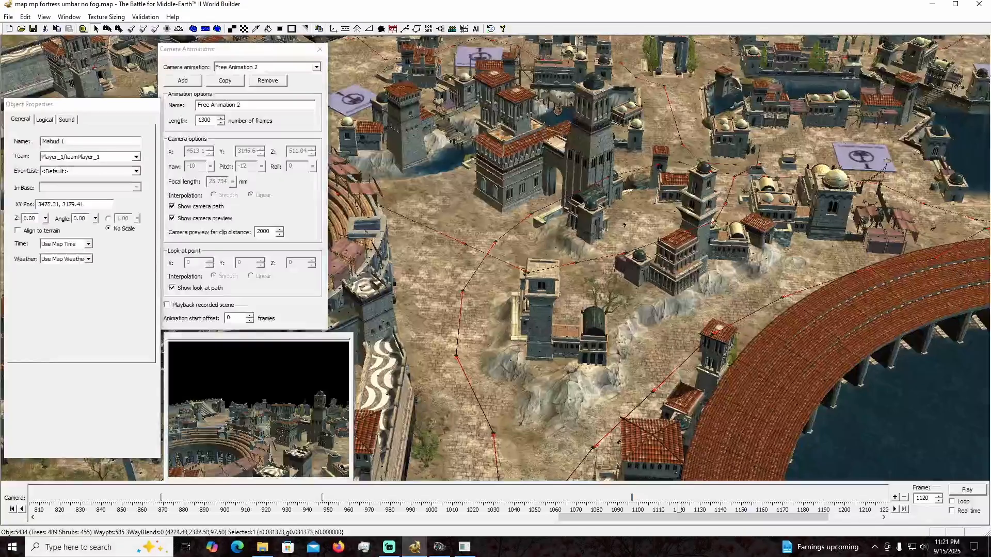